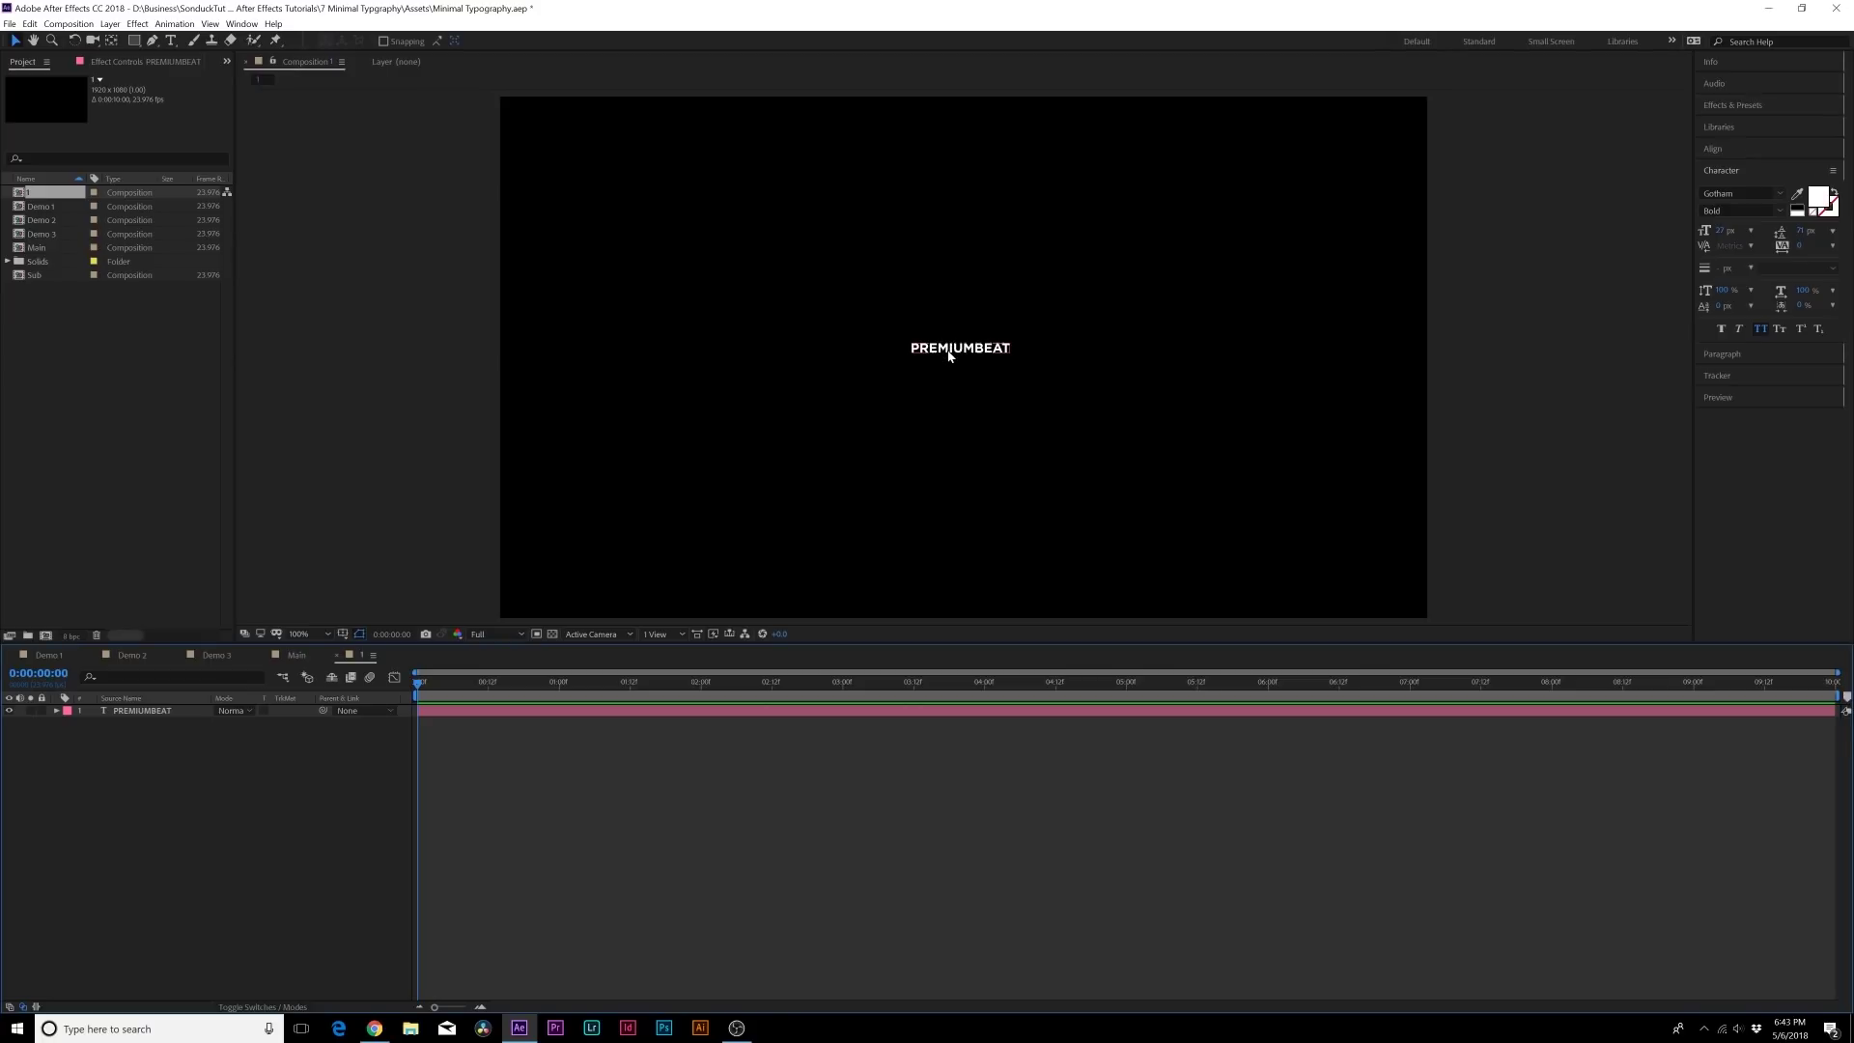
Enlarge the PREMIUMBEAT text to 146 px and centre it horizontally and vertically in the composition.
left_click(949, 356)
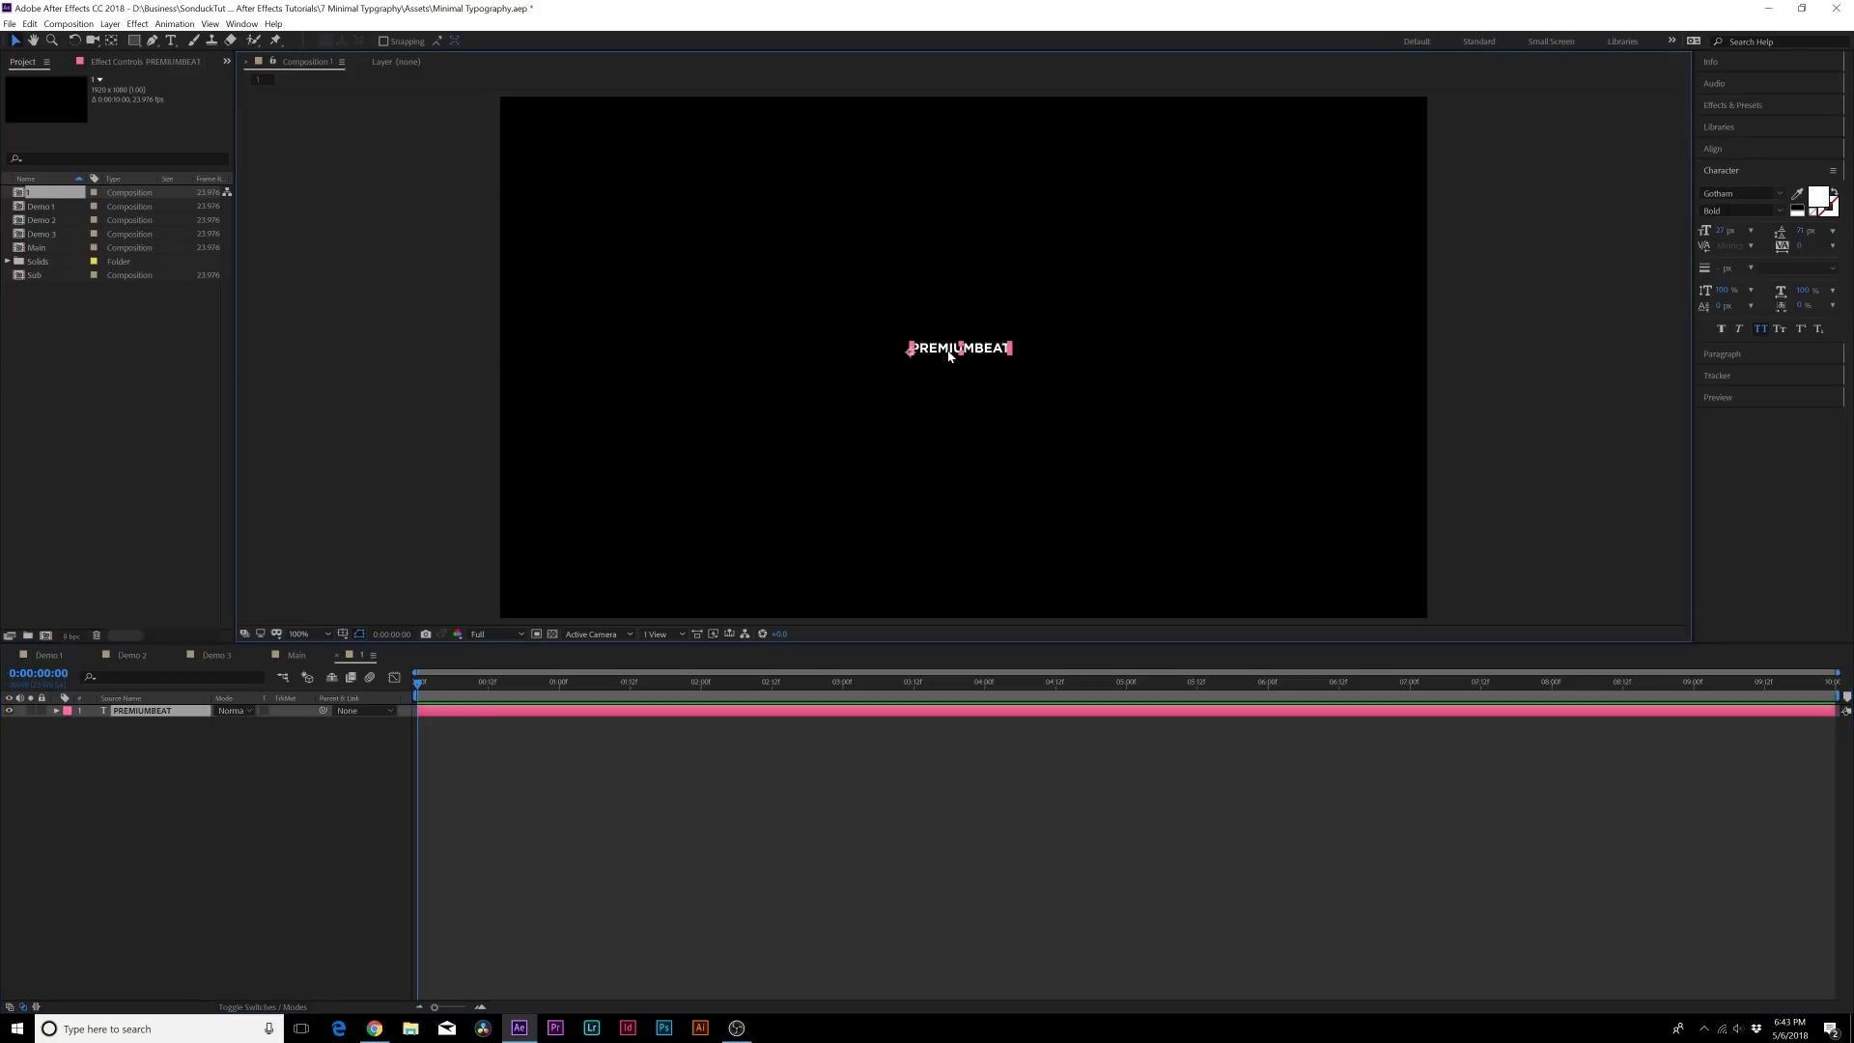
left_click_drag(1705, 236, 1749, 231)
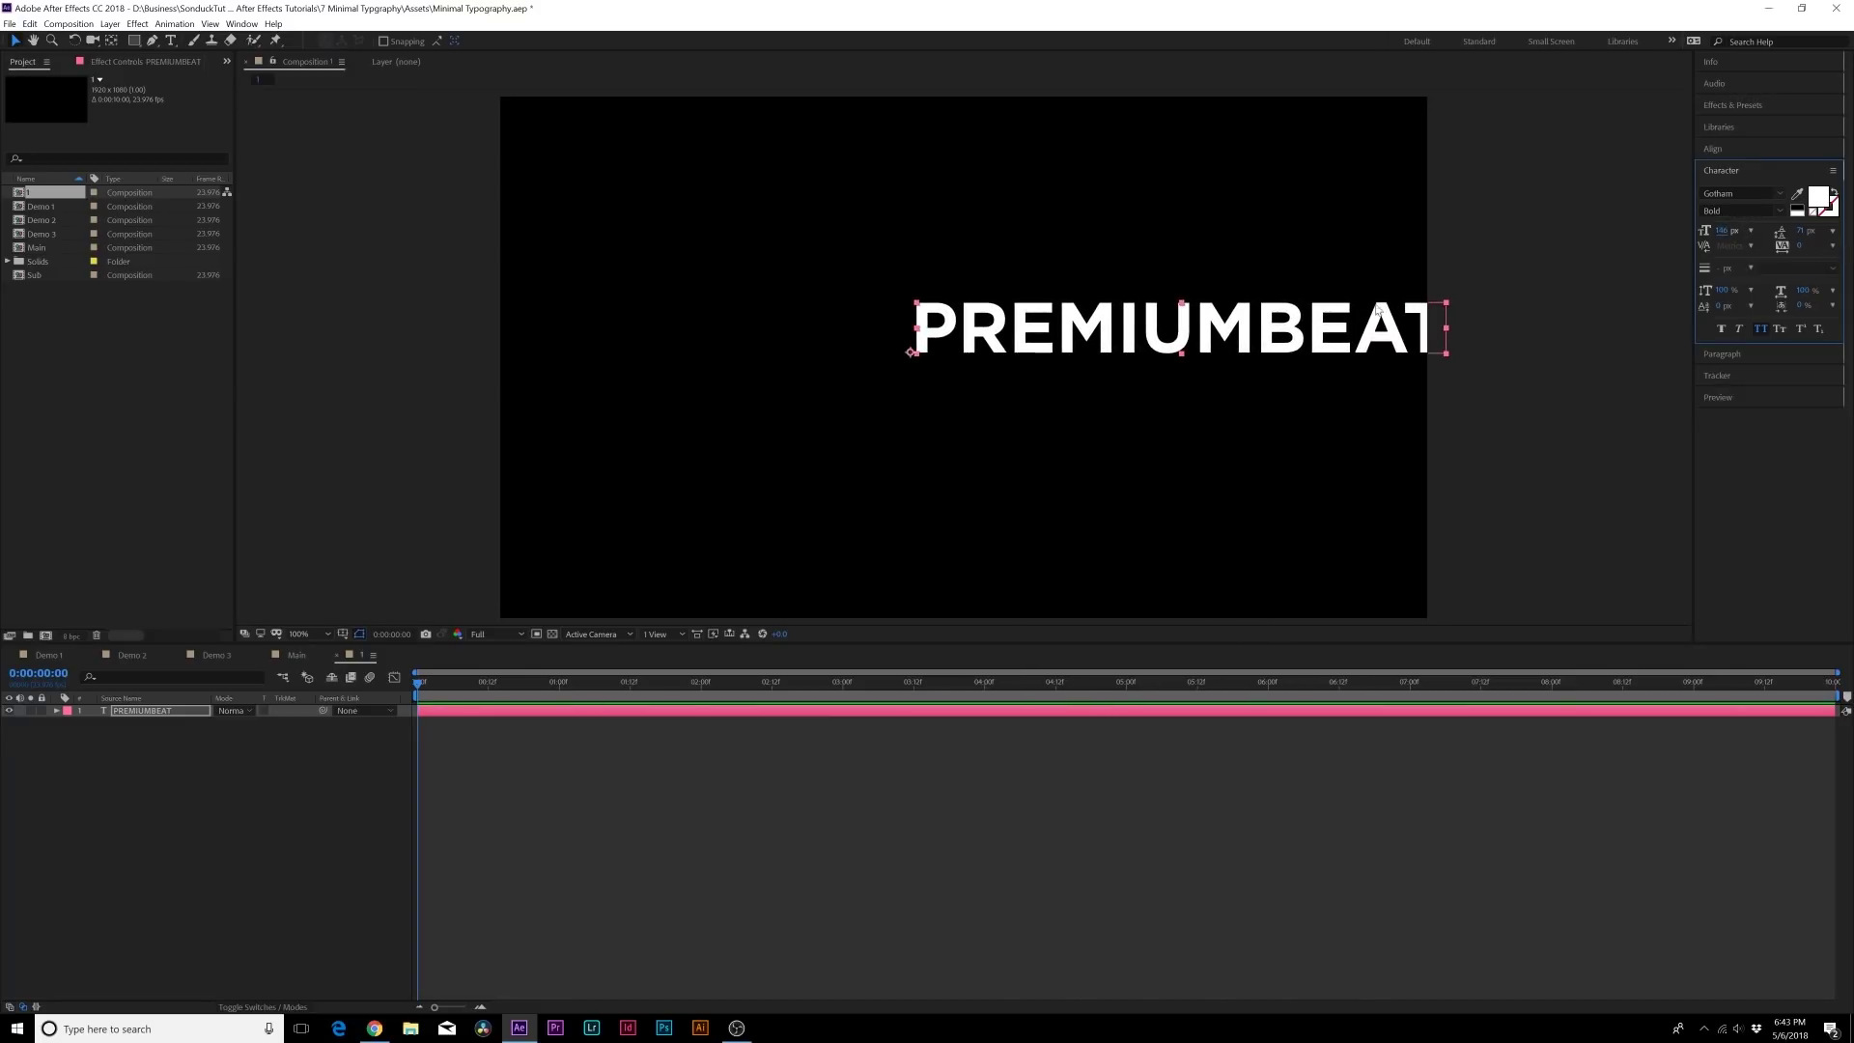
left_click(1741, 150)
left_click(1733, 185)
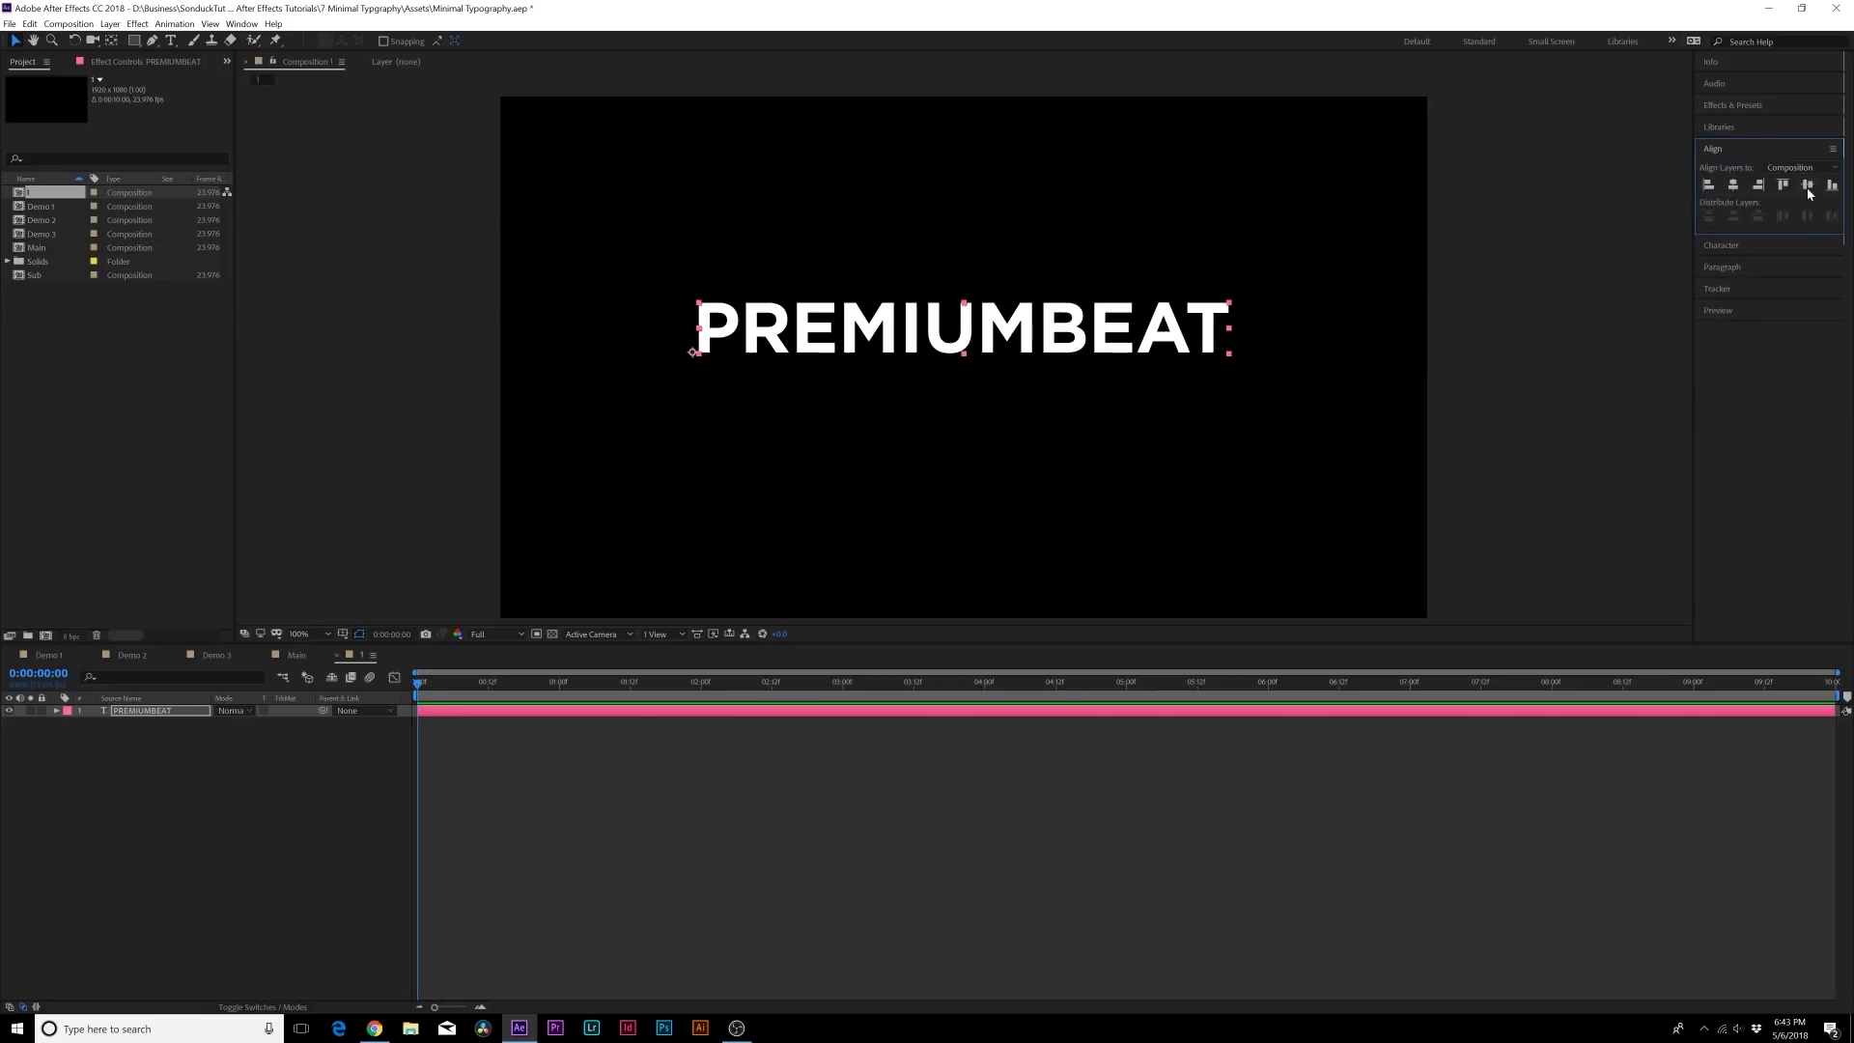
left_click(1807, 185)
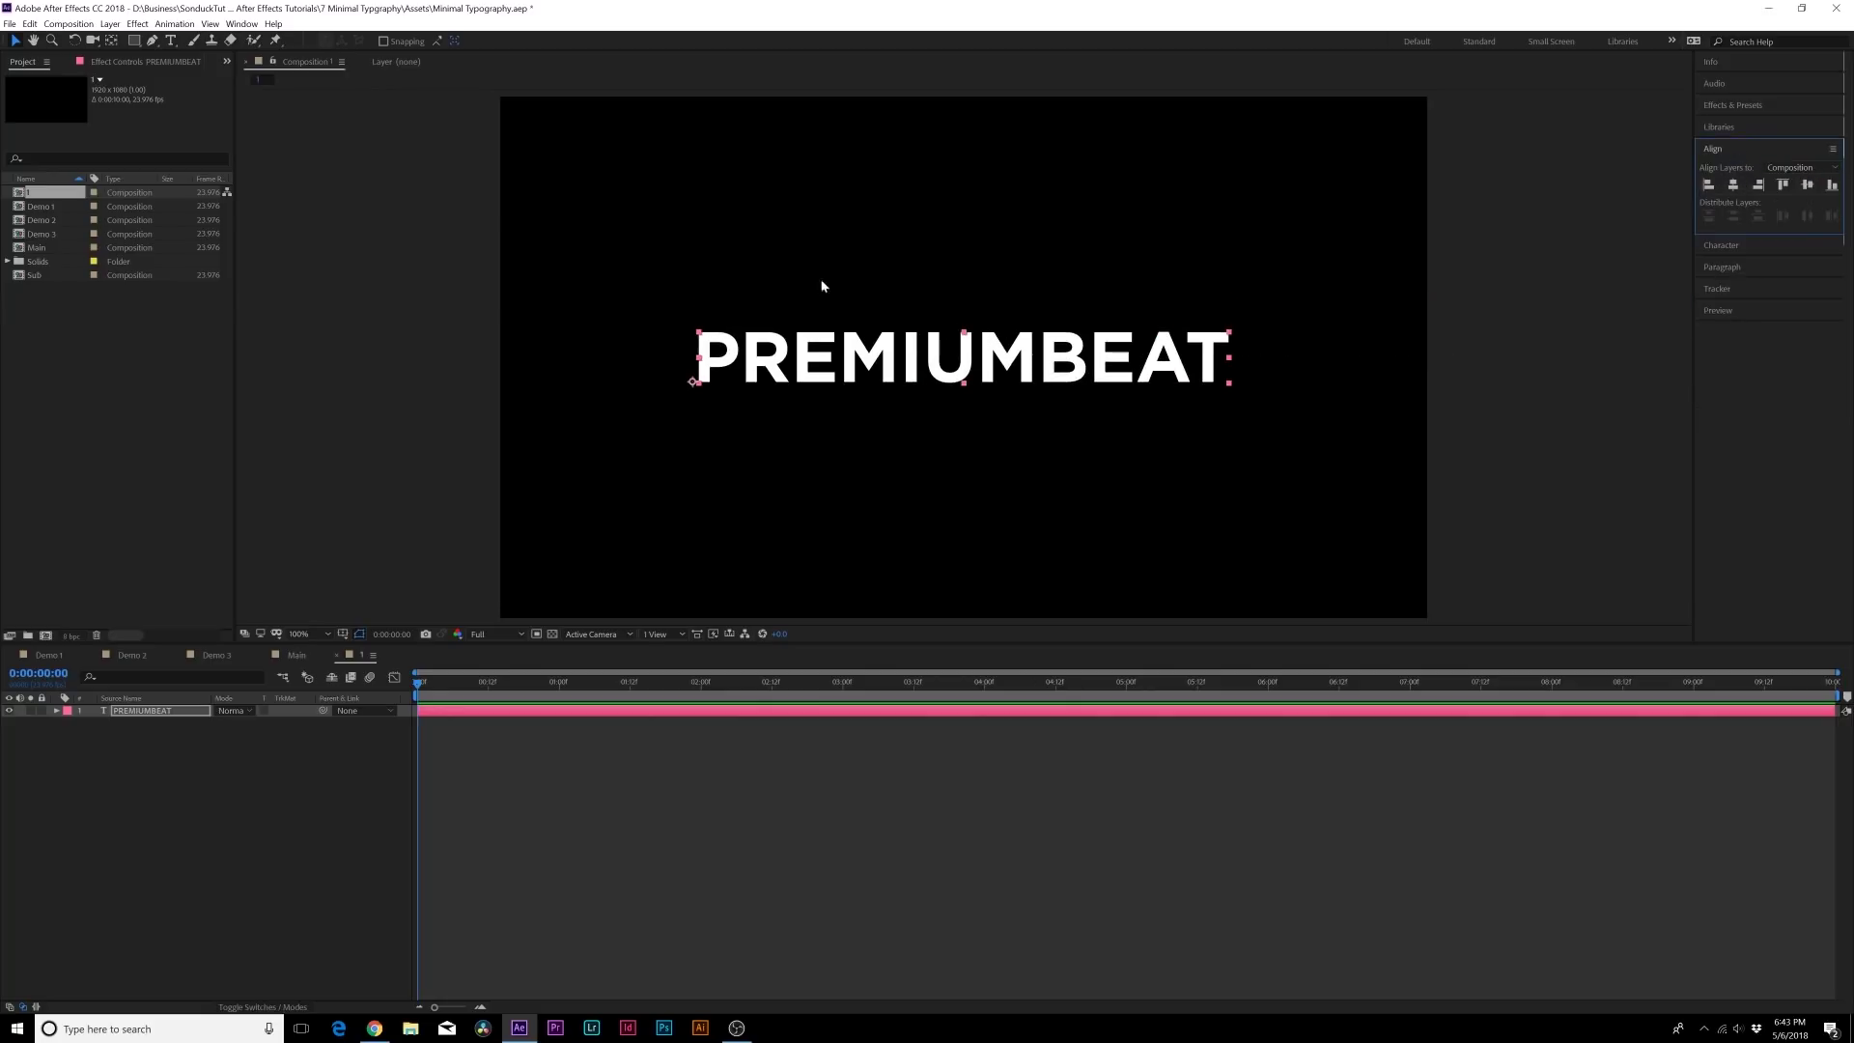
left_click(241, 24)
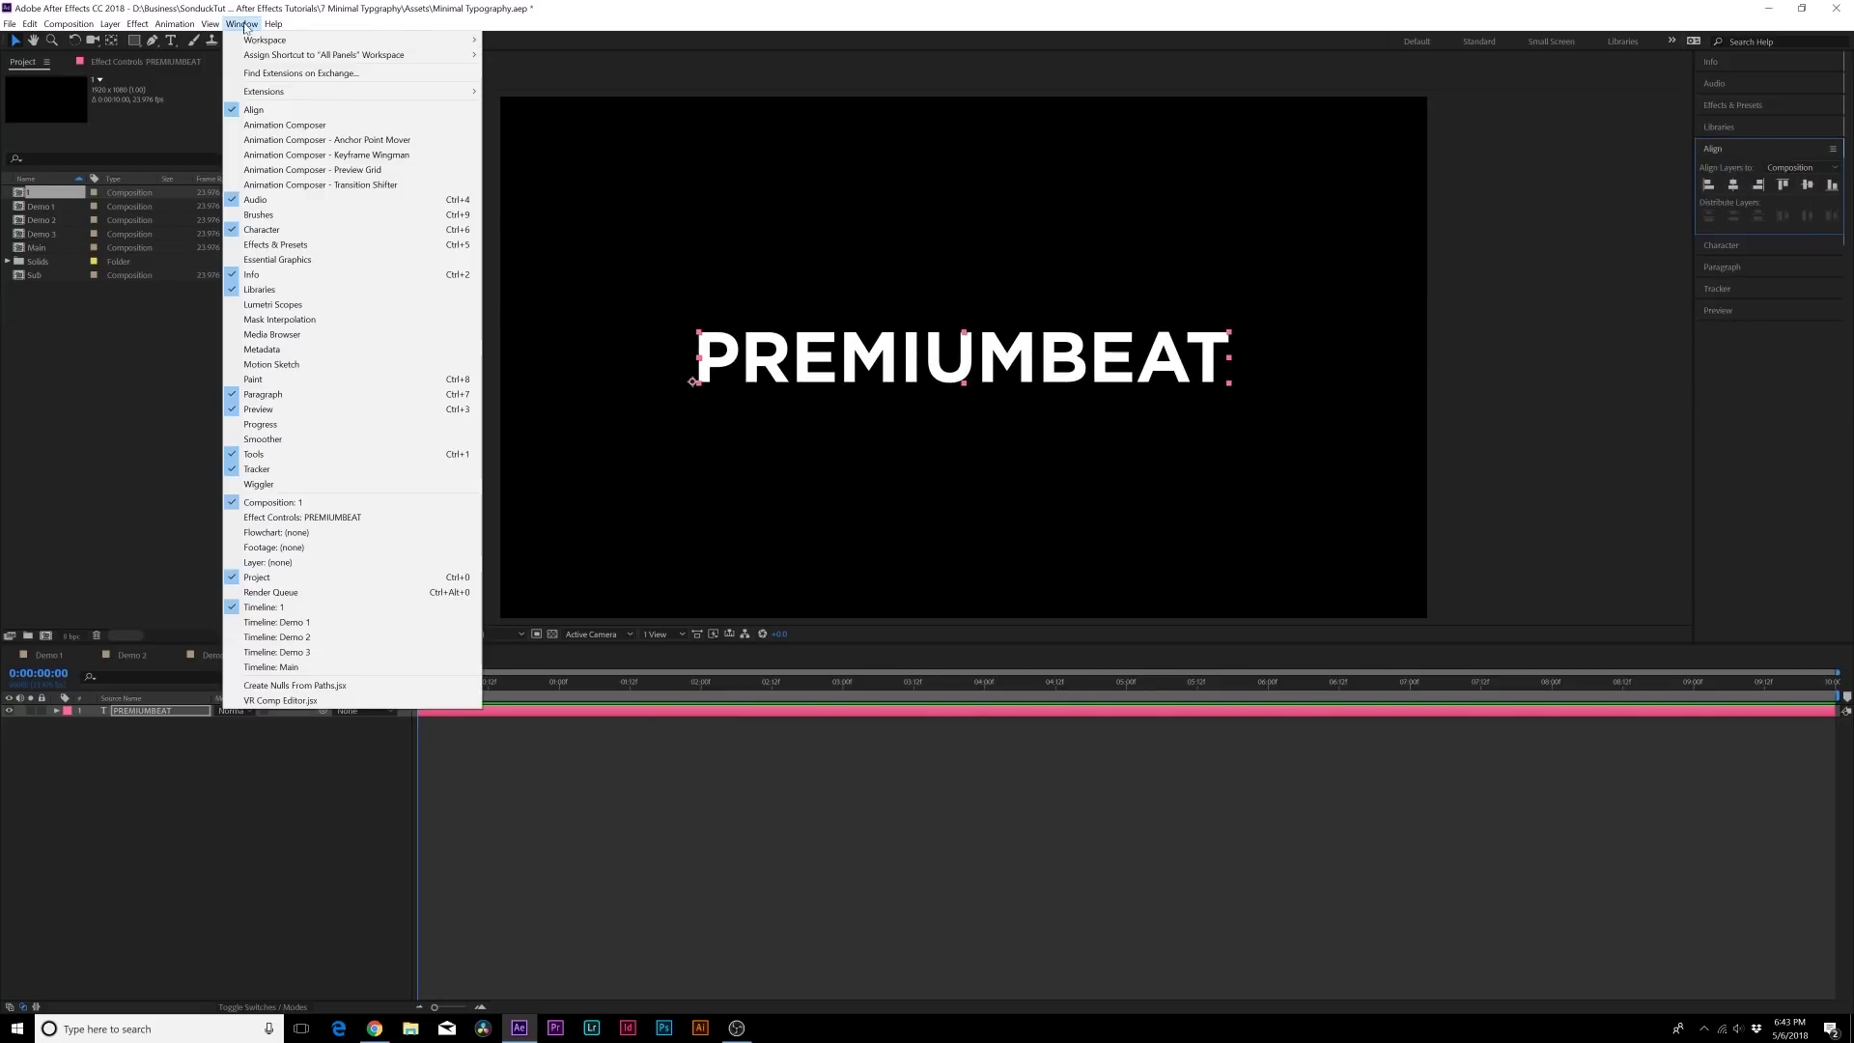
left_click(1728, 447)
Add a text layer reading "Royalty-Free Music" directly beneath PREMIUMBEAT, lined up with the title's left edge.
left_click(1728, 245)
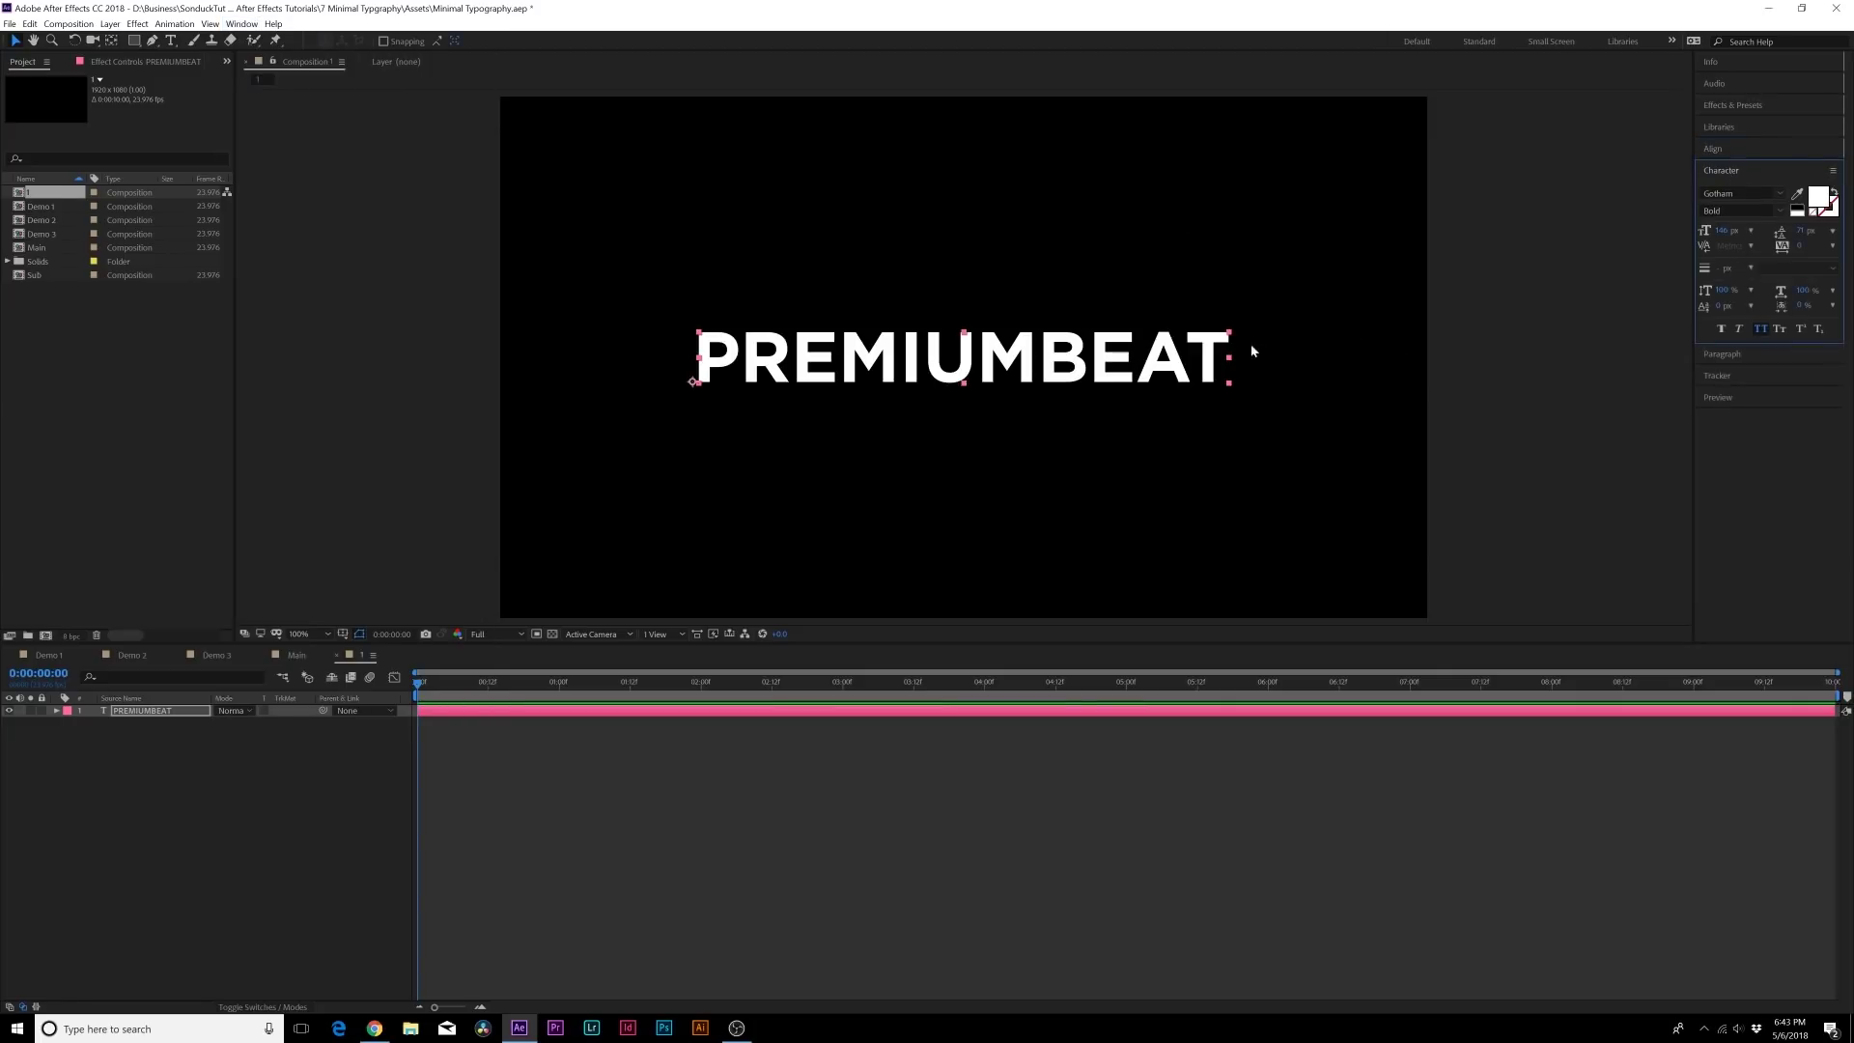
left_click(171, 41)
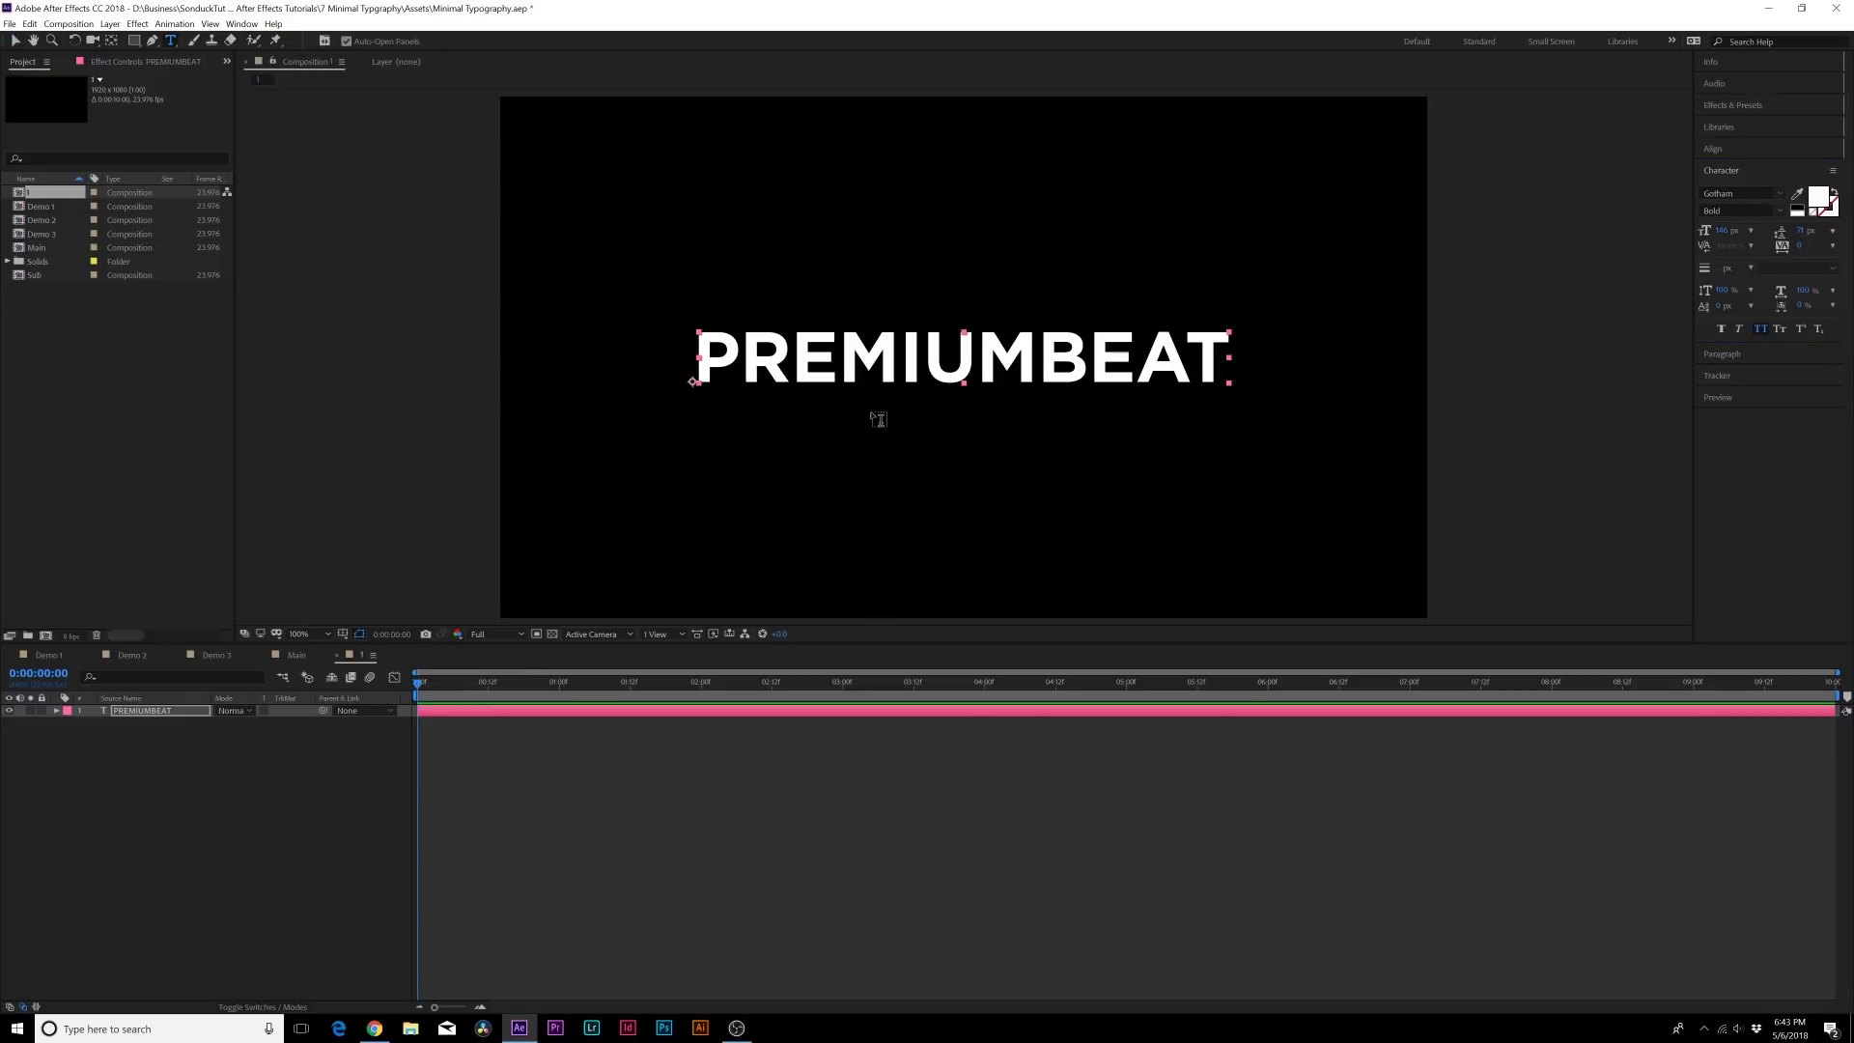
left_click(706, 426)
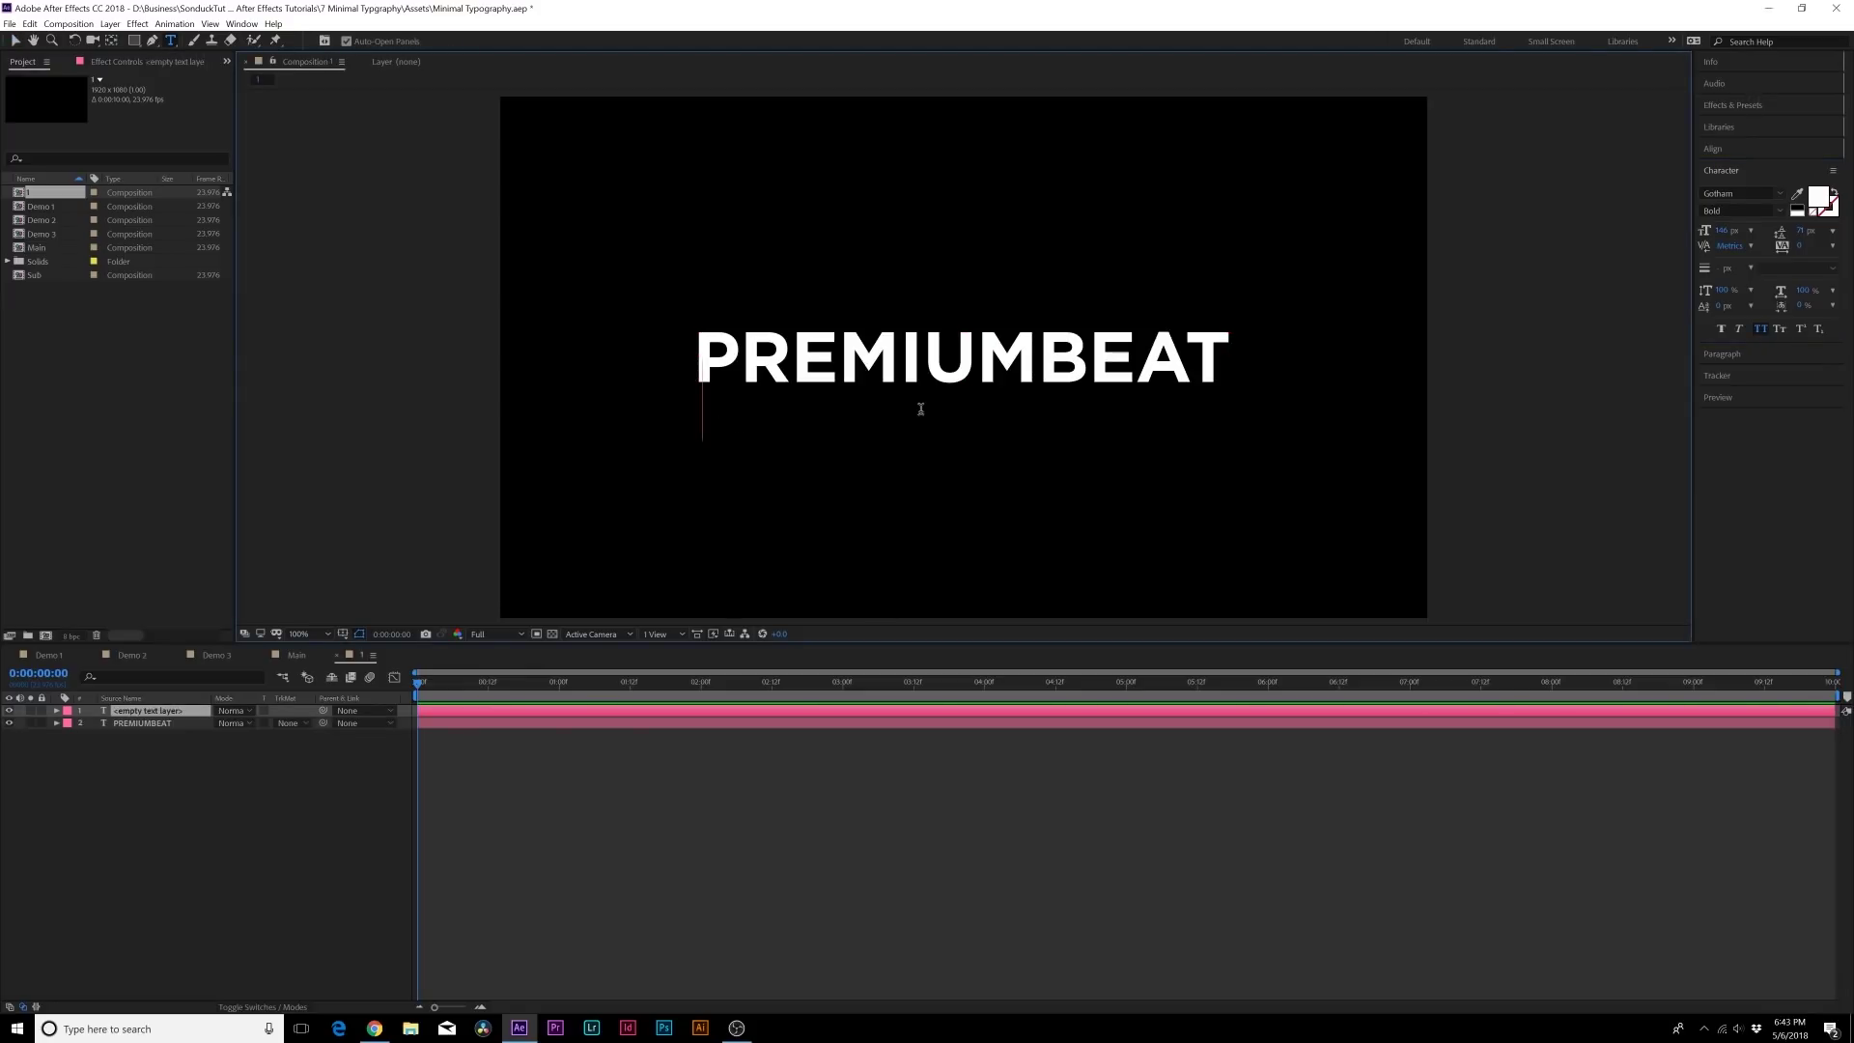
type("Royalty-Free Music")
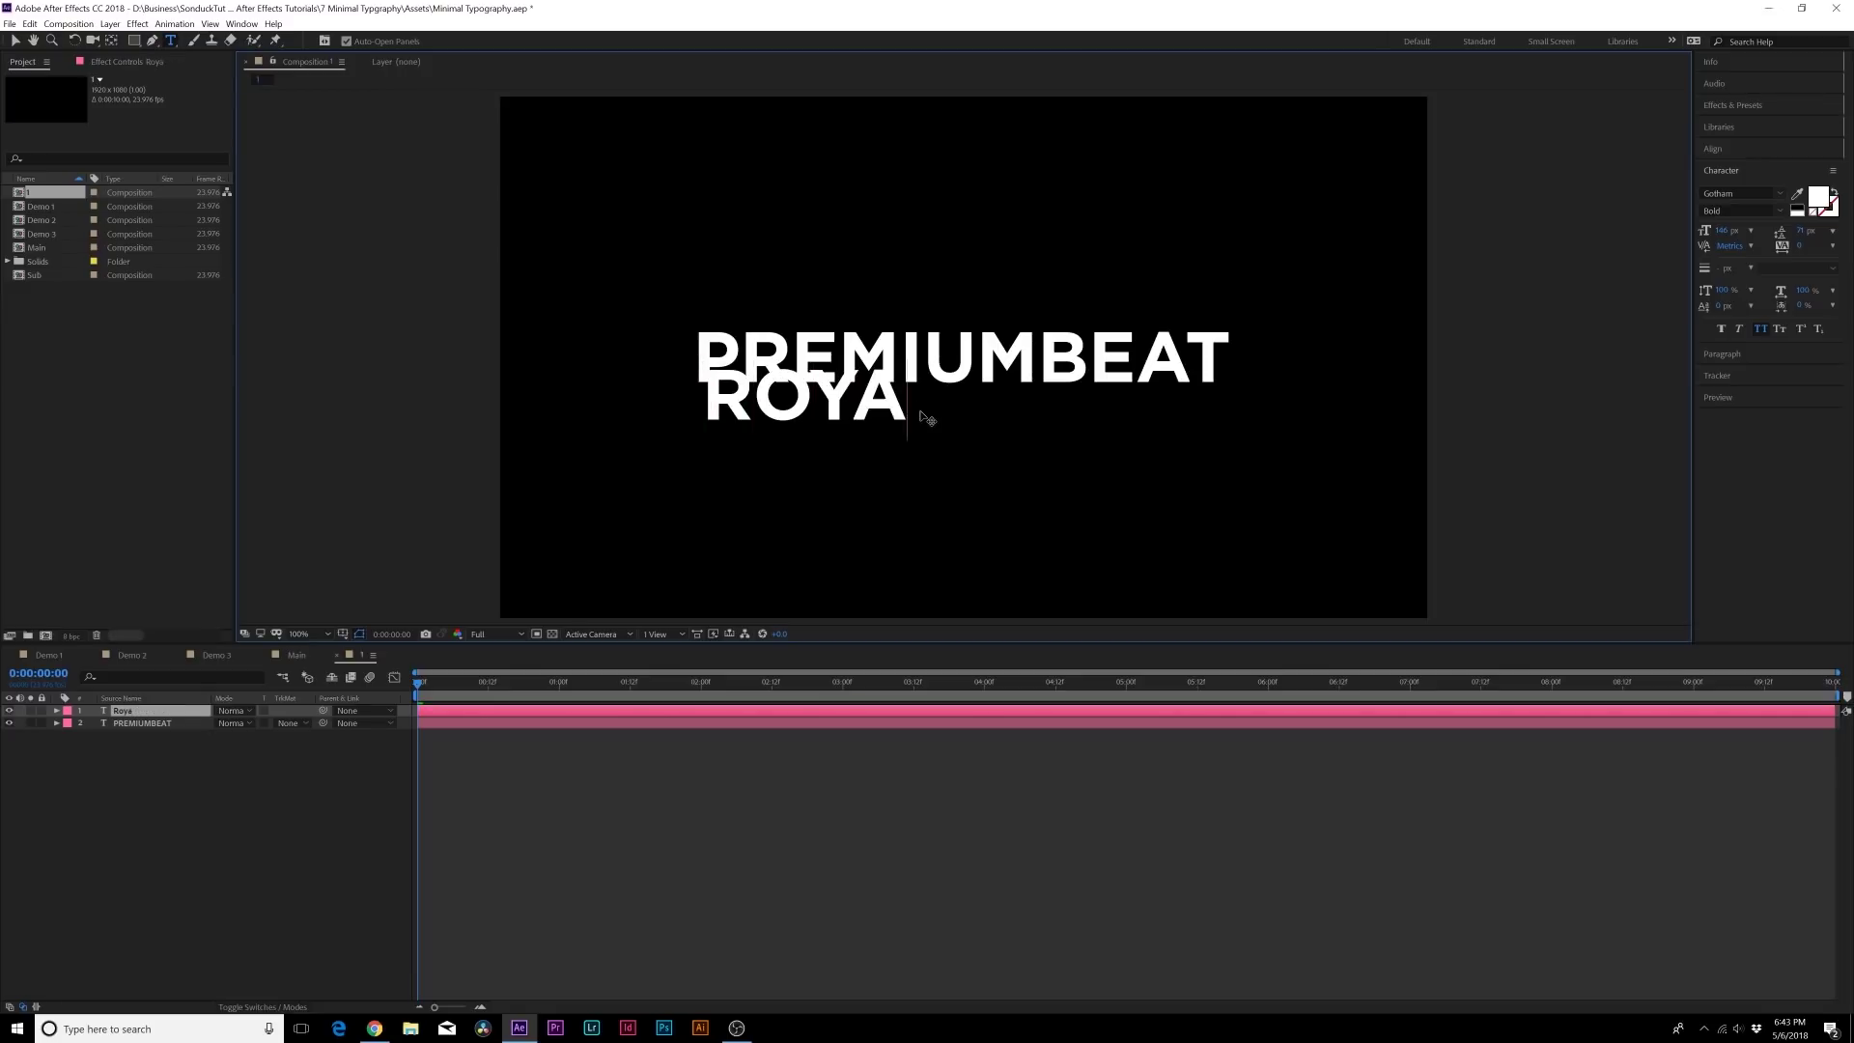
key("KP_Enter")
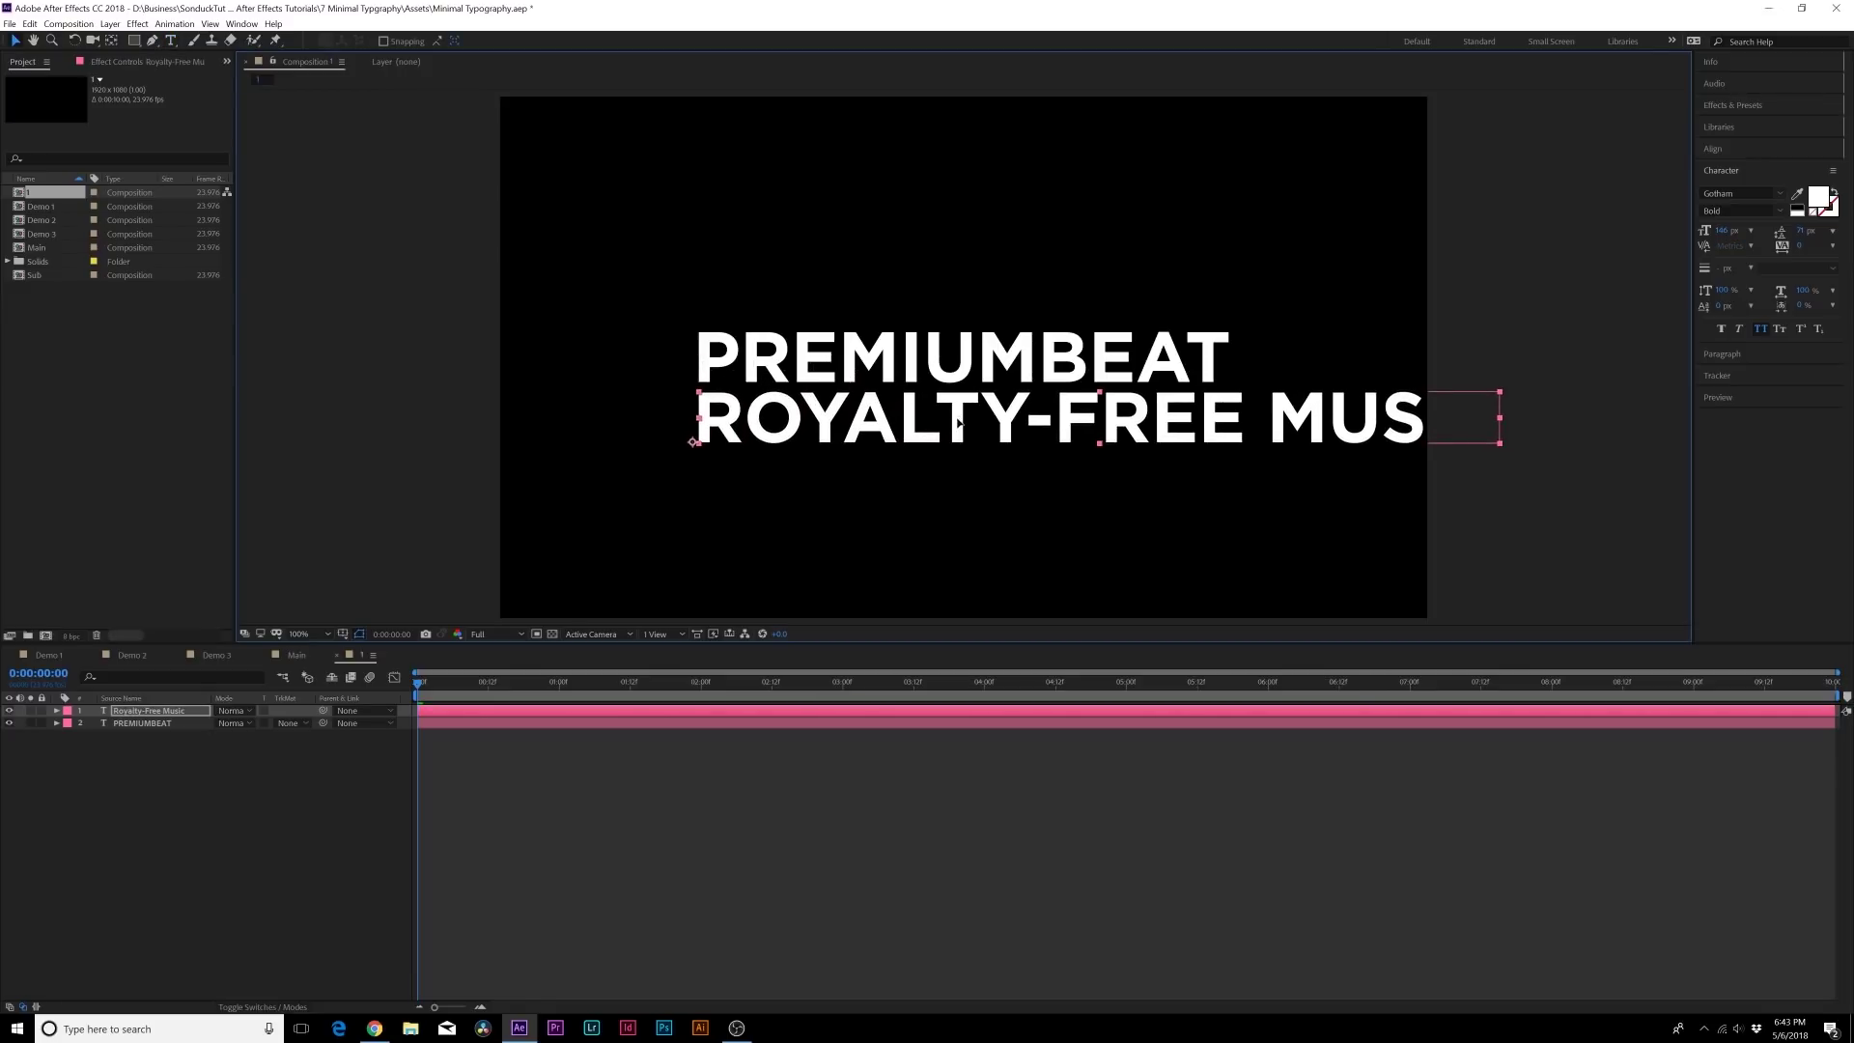
left_click(377, 577)
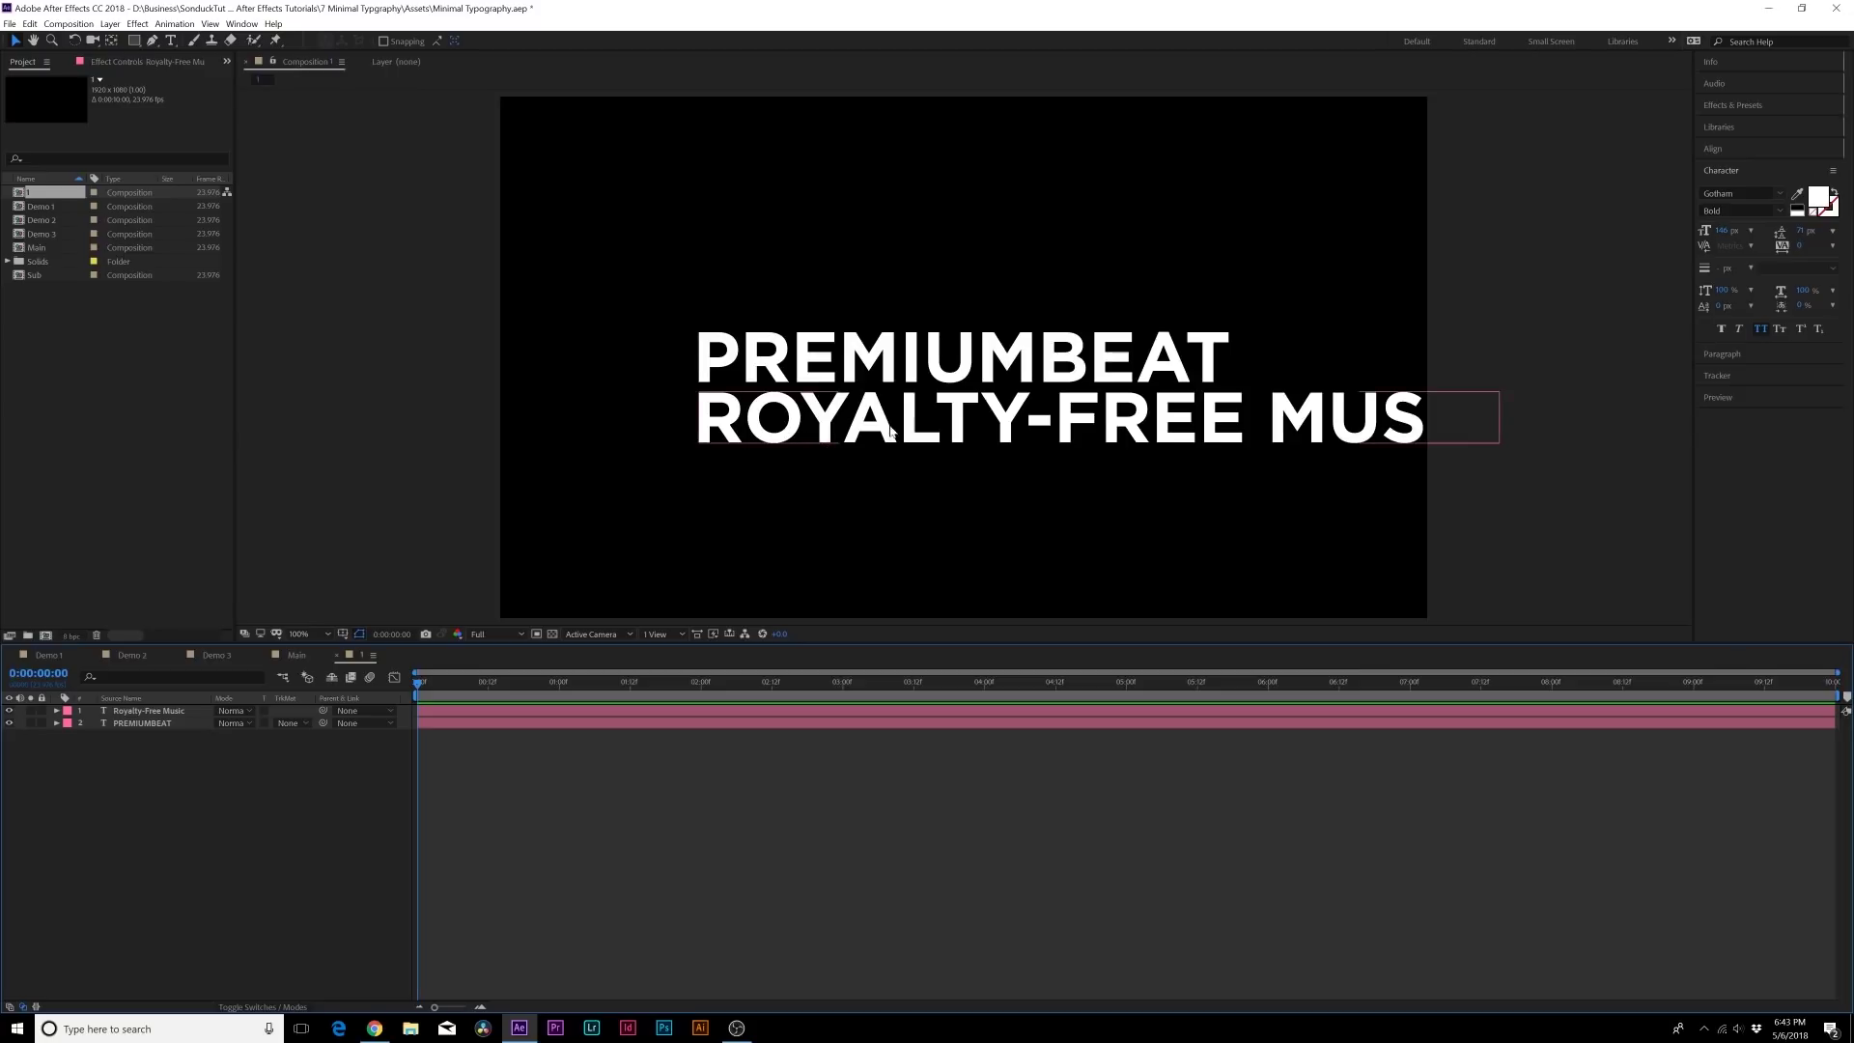
left_click(975, 430)
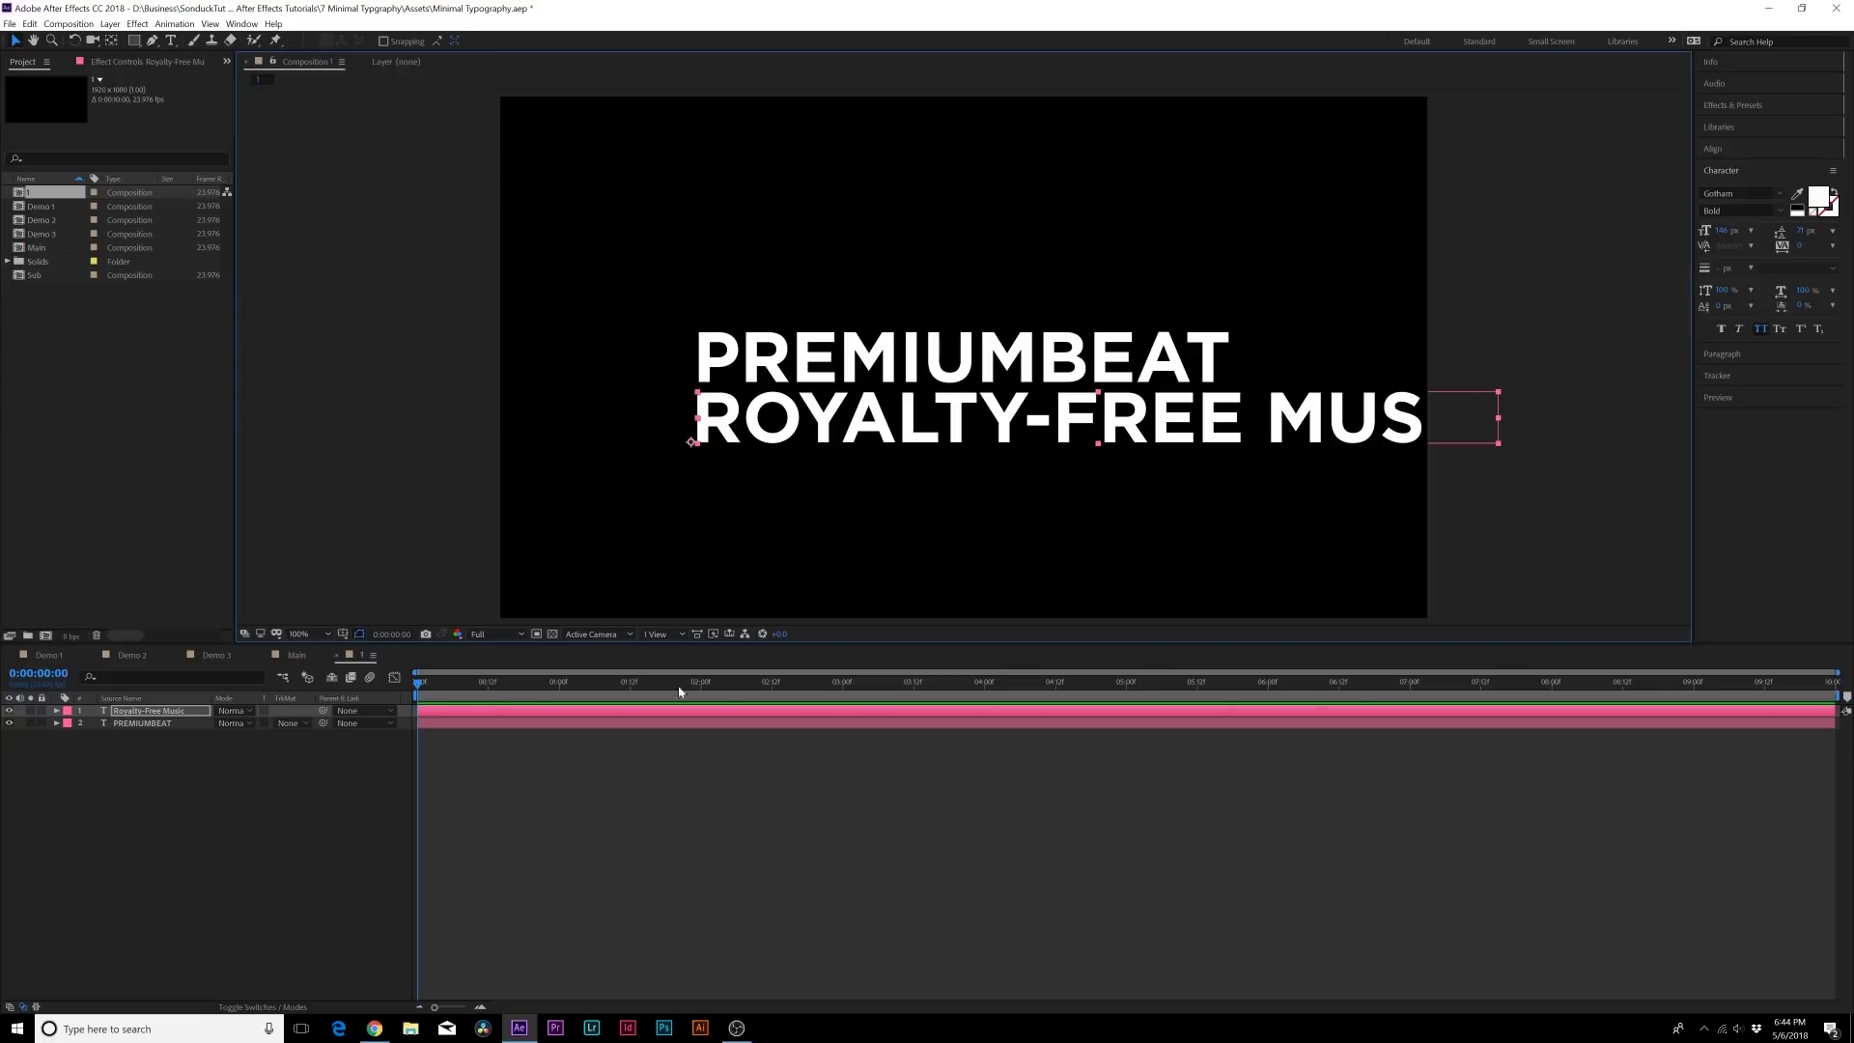
left_click(246, 828)
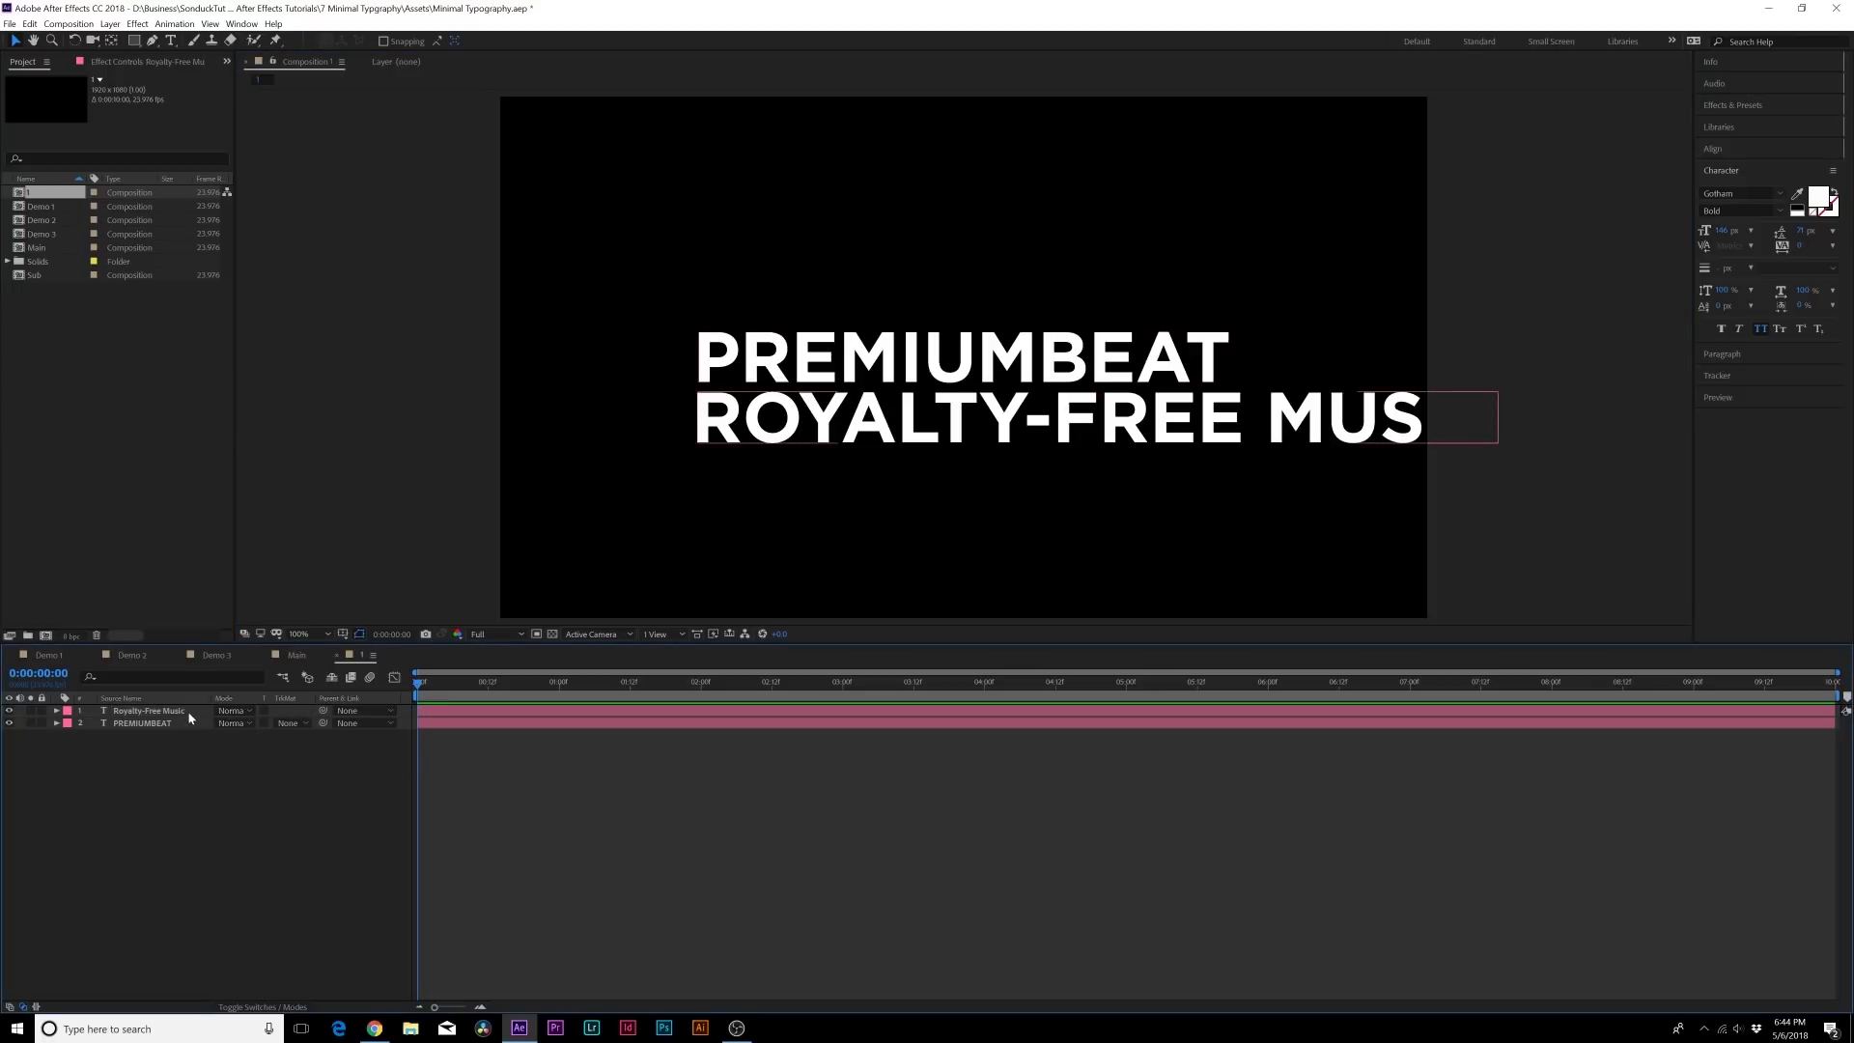
Set the Royalty-Free Music text to the Light style of the Gotham font.
left_click(157, 713)
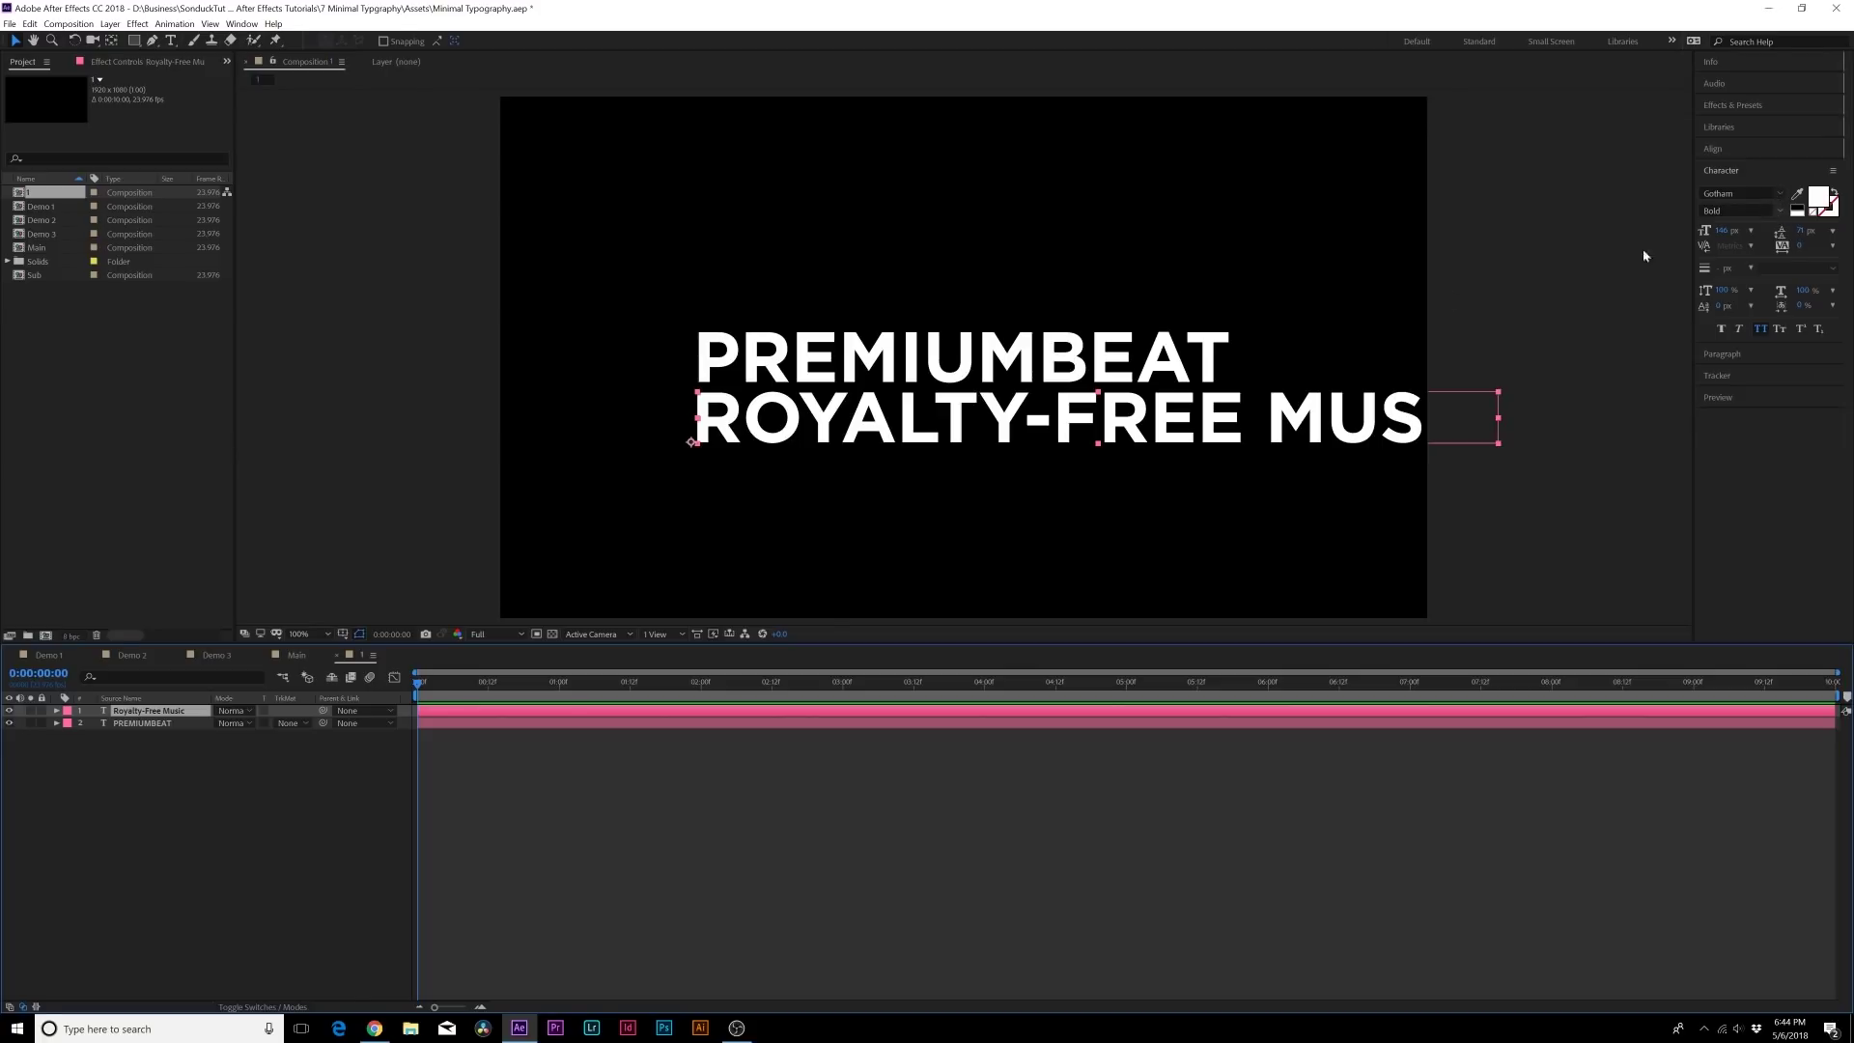
left_click(1779, 193)
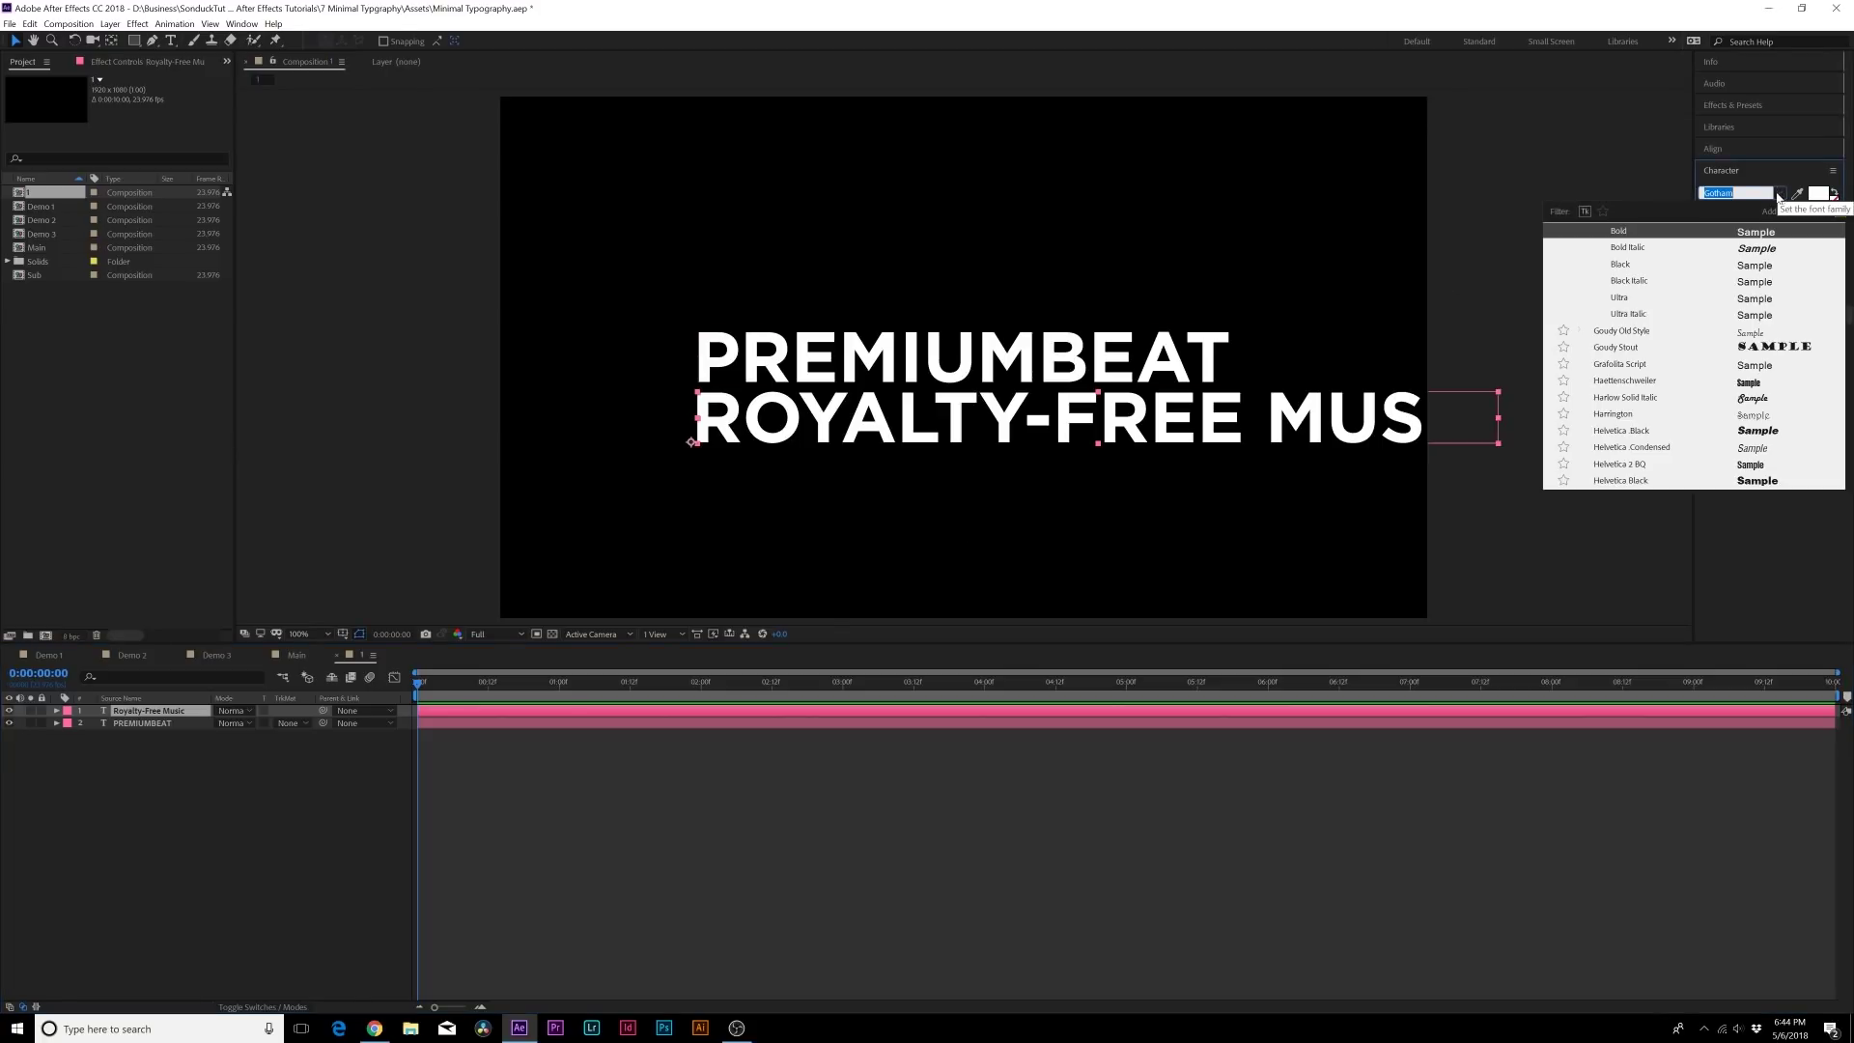
scroll(1626, 457, "up", 5)
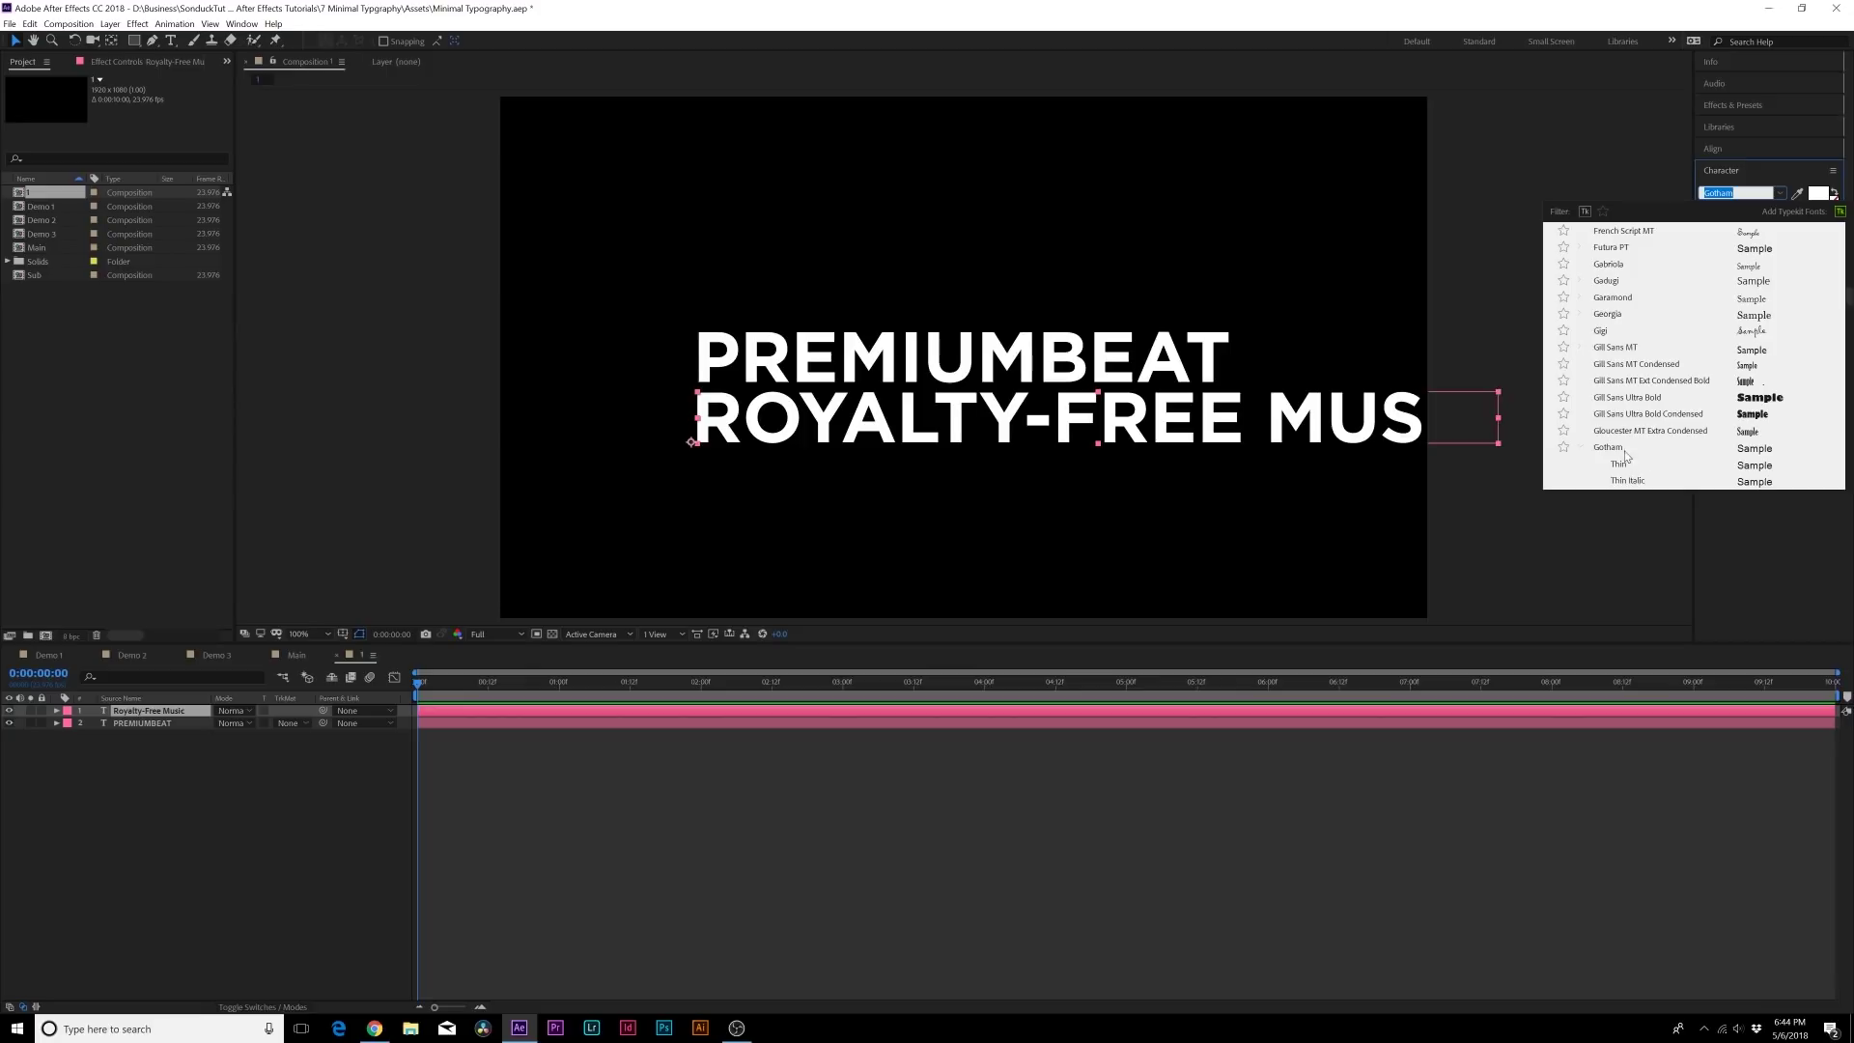
left_click(1743, 211)
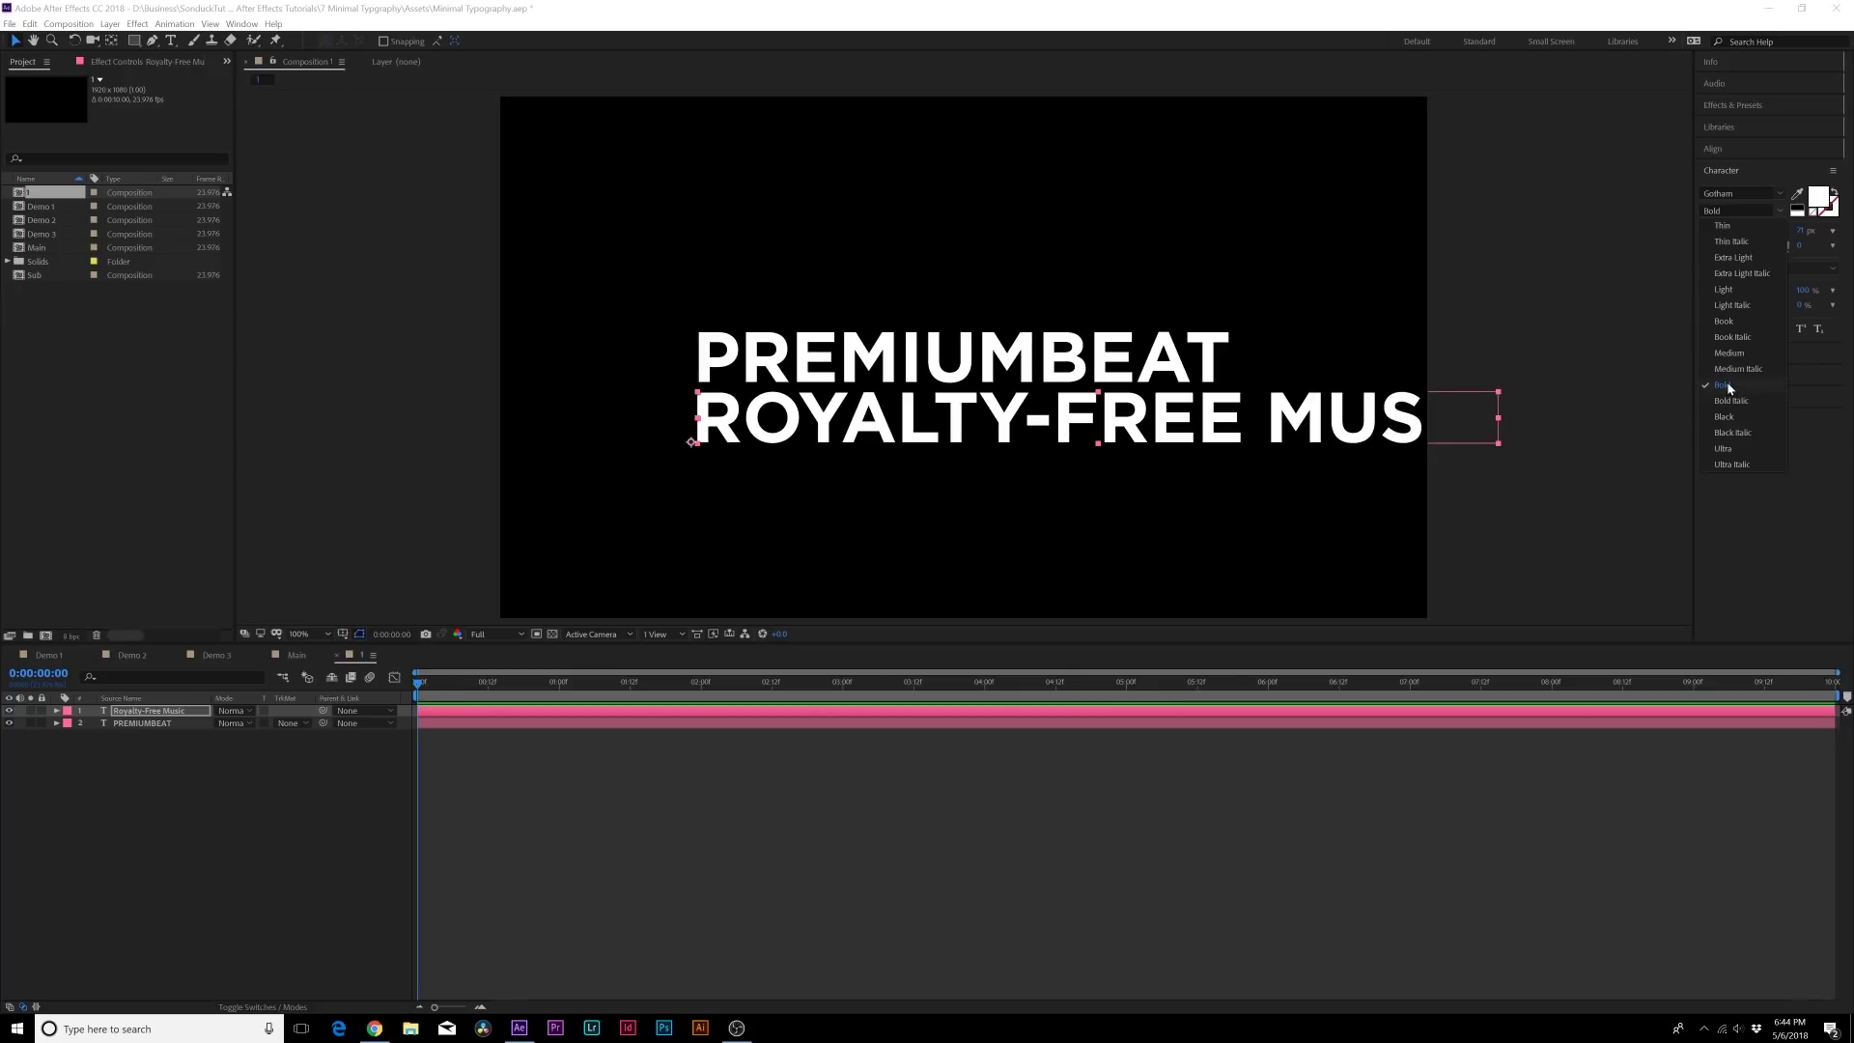
left_click(1725, 289)
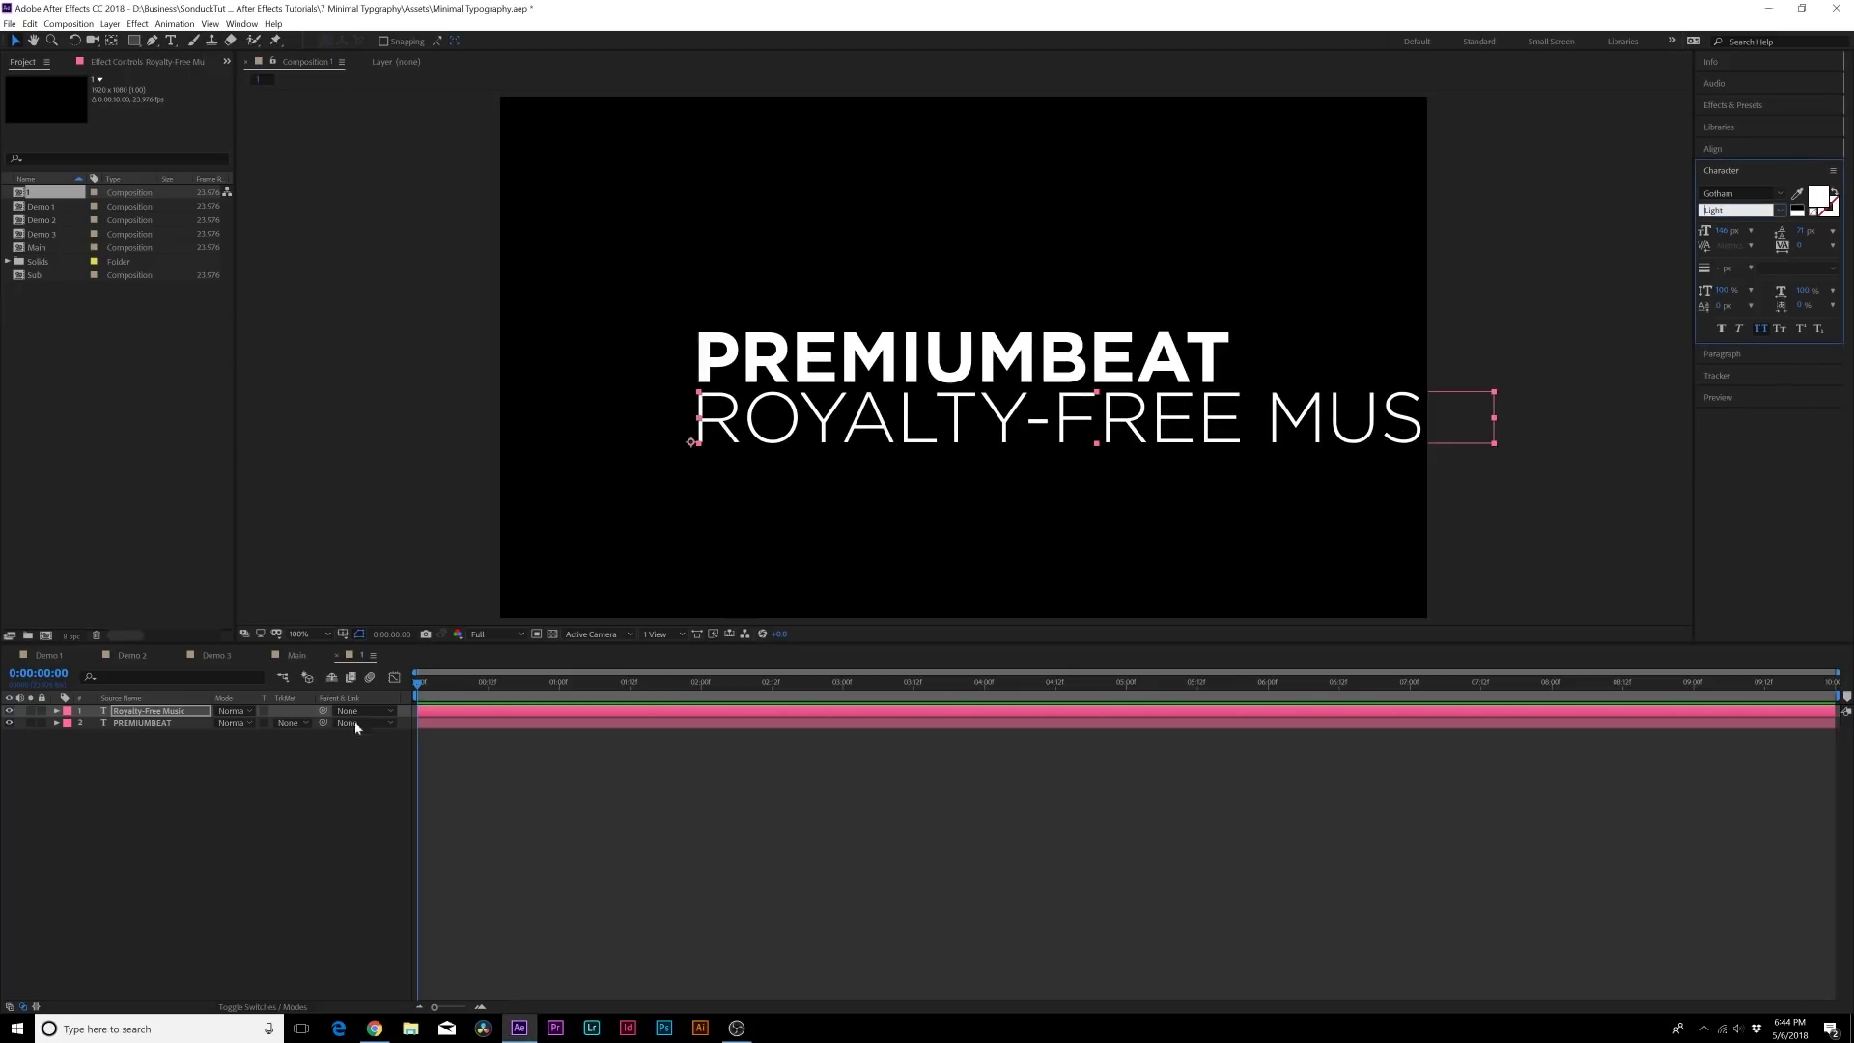
left_click(273, 795)
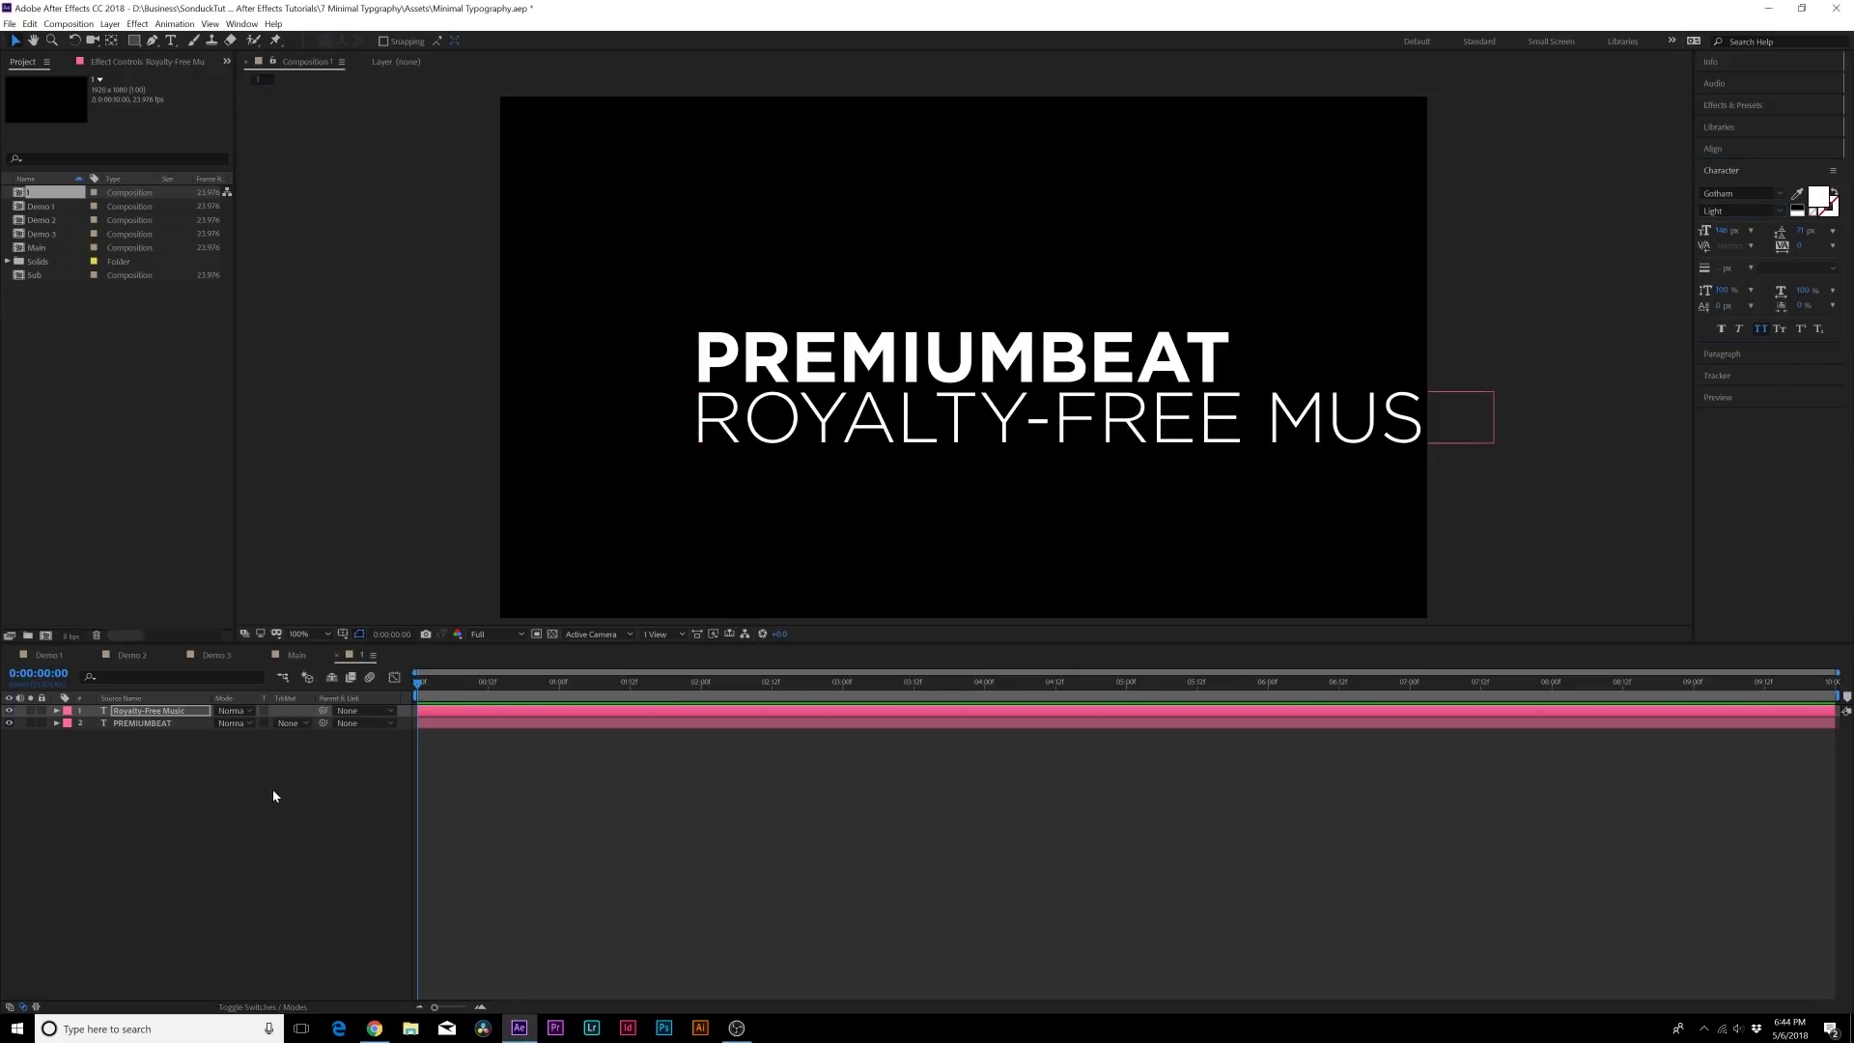
Resize the Royalty-Free Music text to 97 px to match the title's width and move it up close beneath PREMIUMBEAT.
left_click(144, 711)
left_click_drag(1726, 232, 1692, 234)
left_click_drag(956, 438, 956, 419)
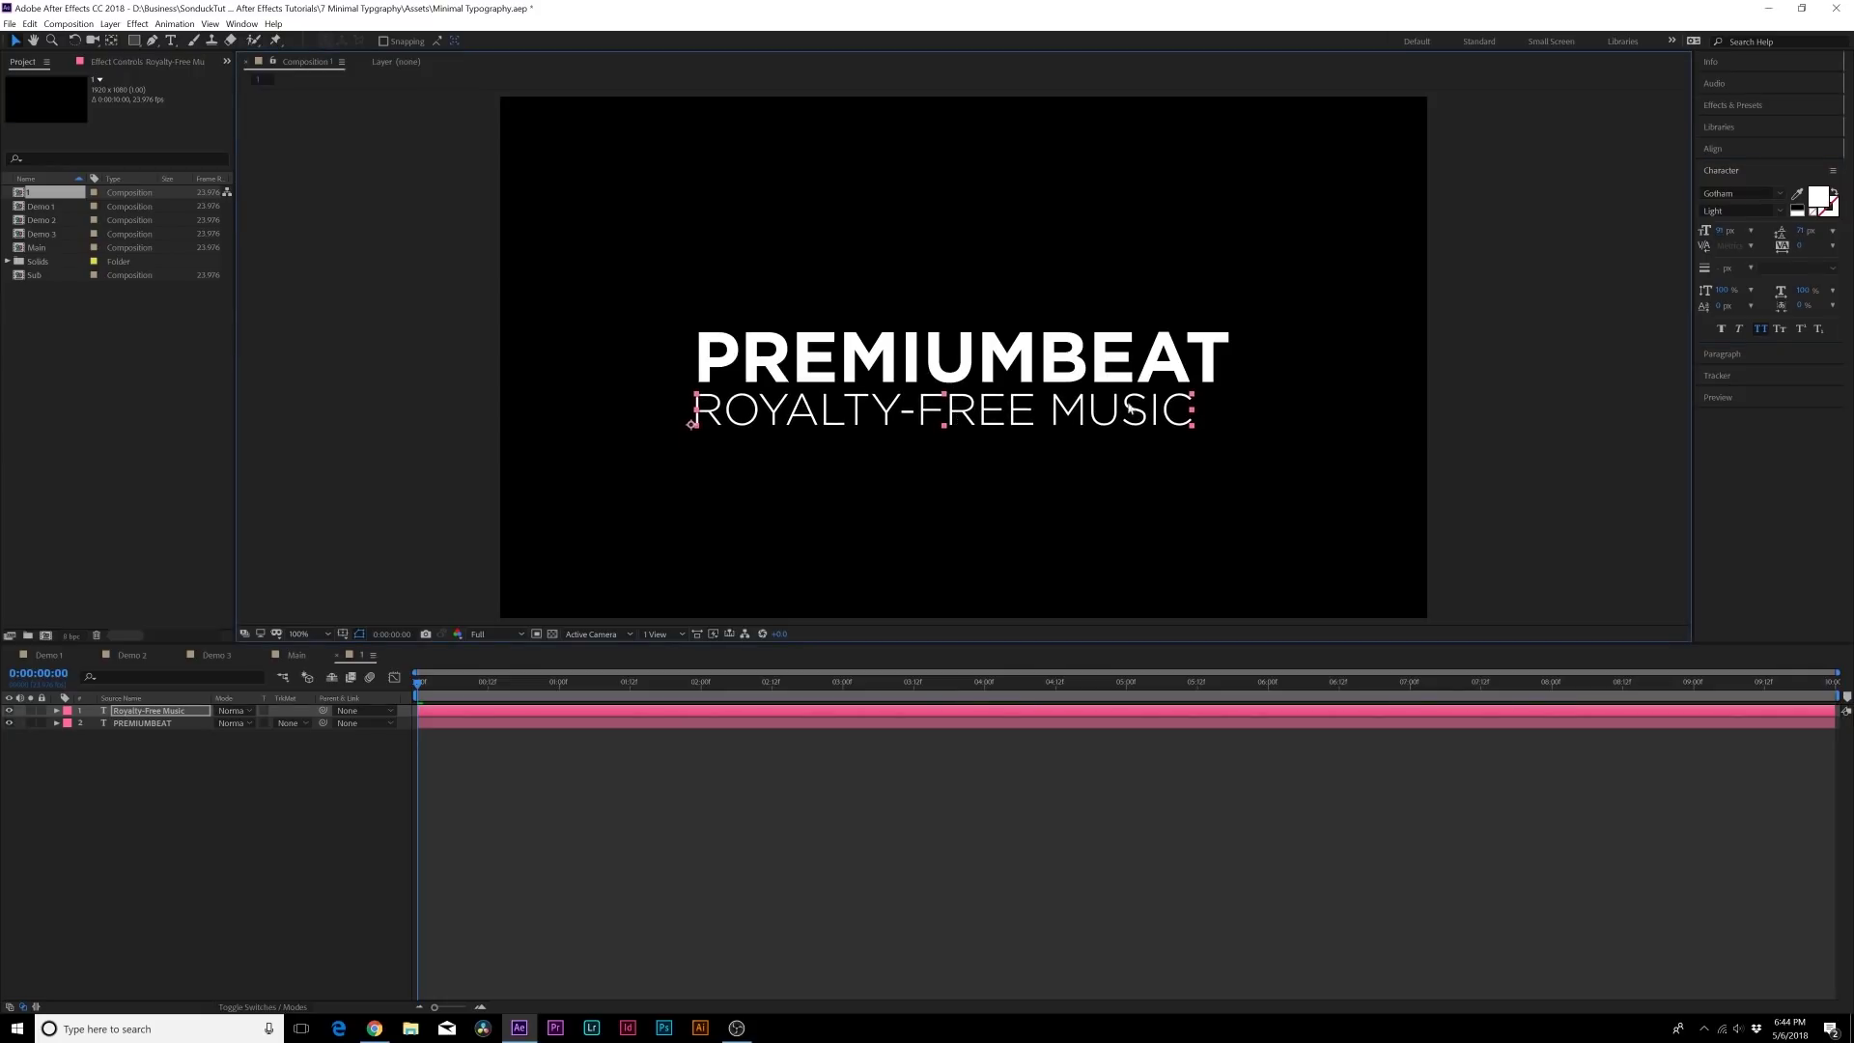
left_click_drag(1721, 232, 1727, 228)
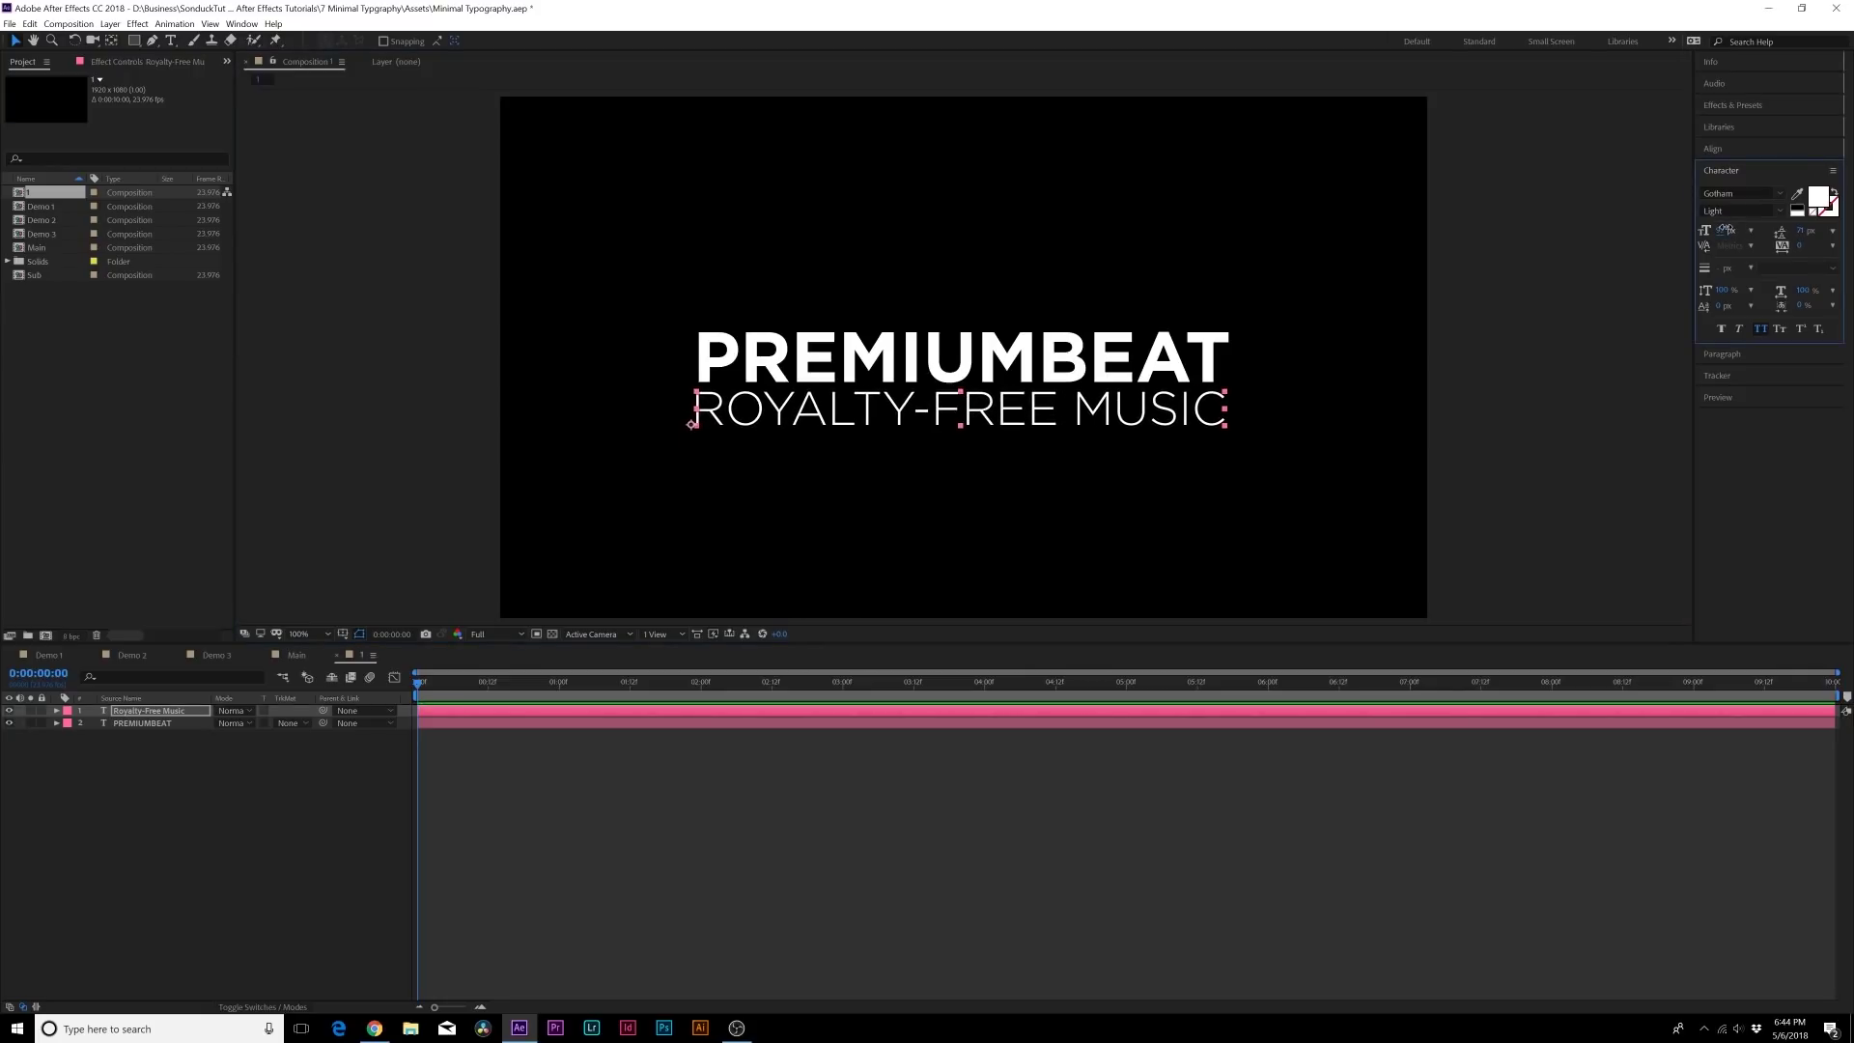
left_click(582, 557)
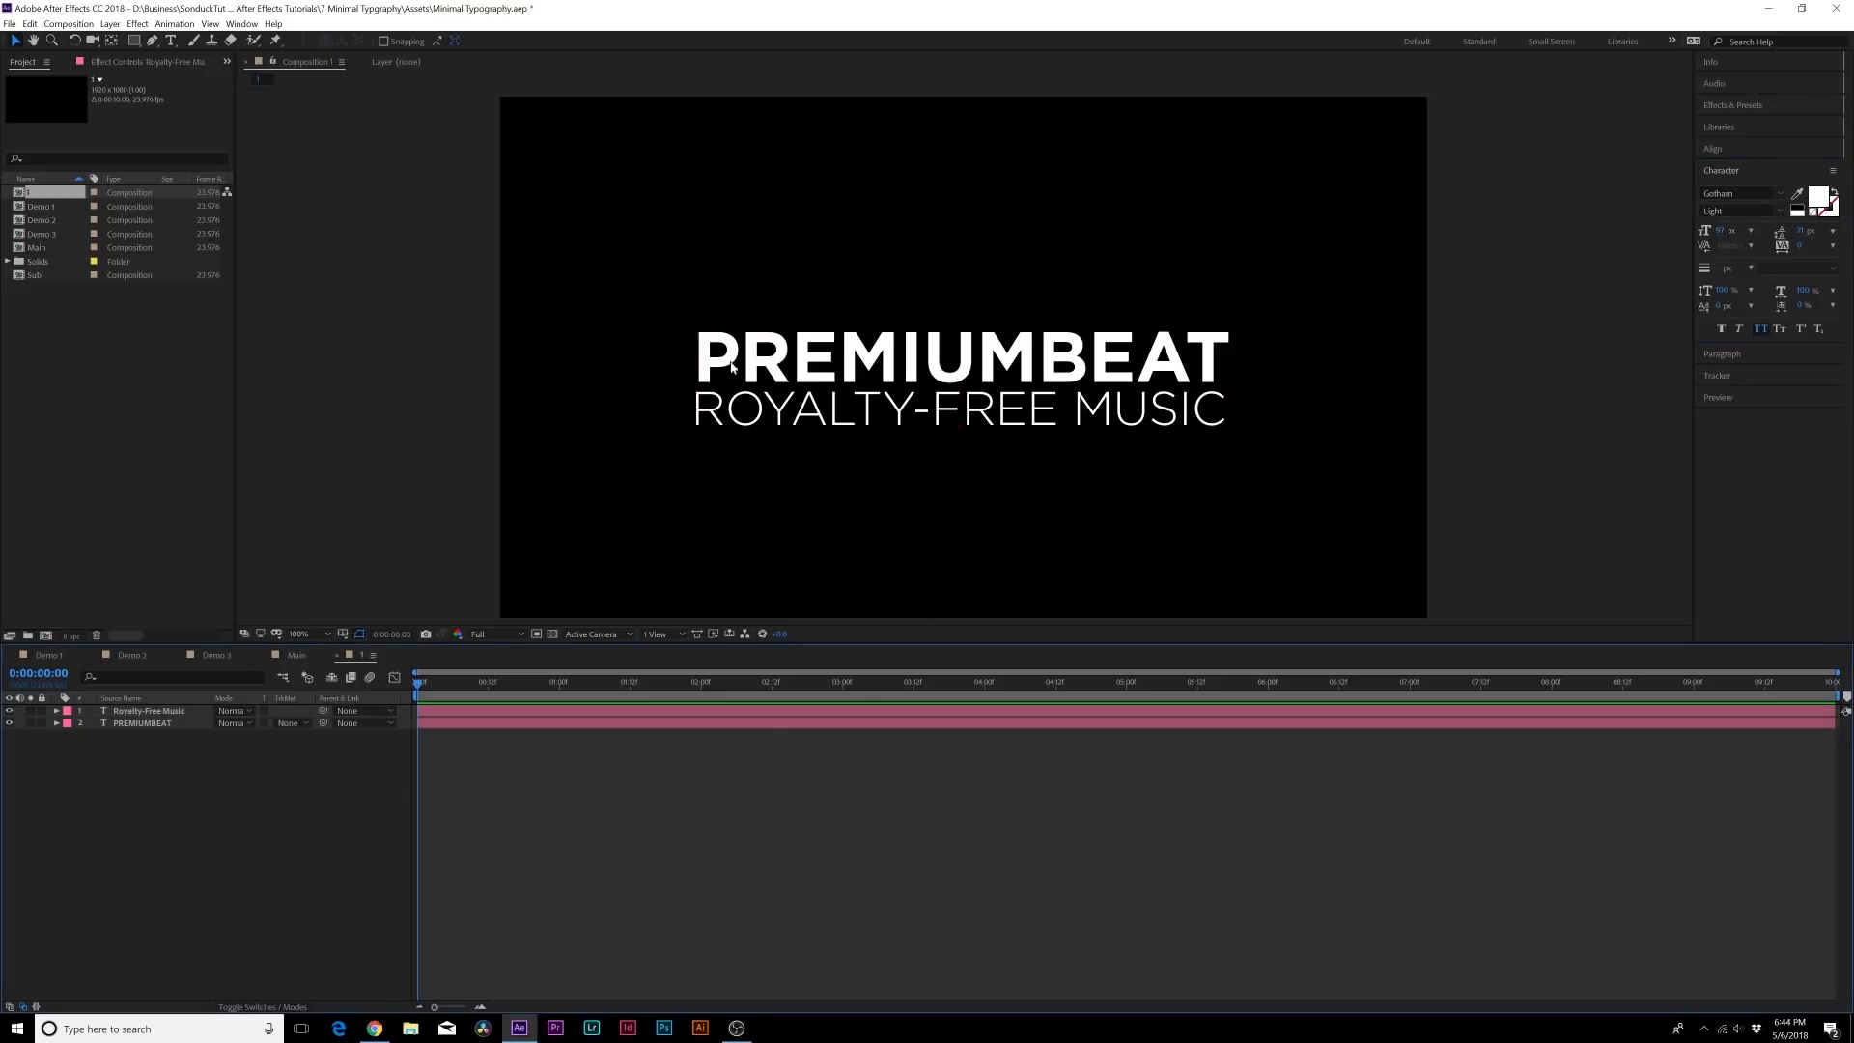
Change the fill colour of the PREMIUMBEAT text to bright yellow.
left_click(171, 40)
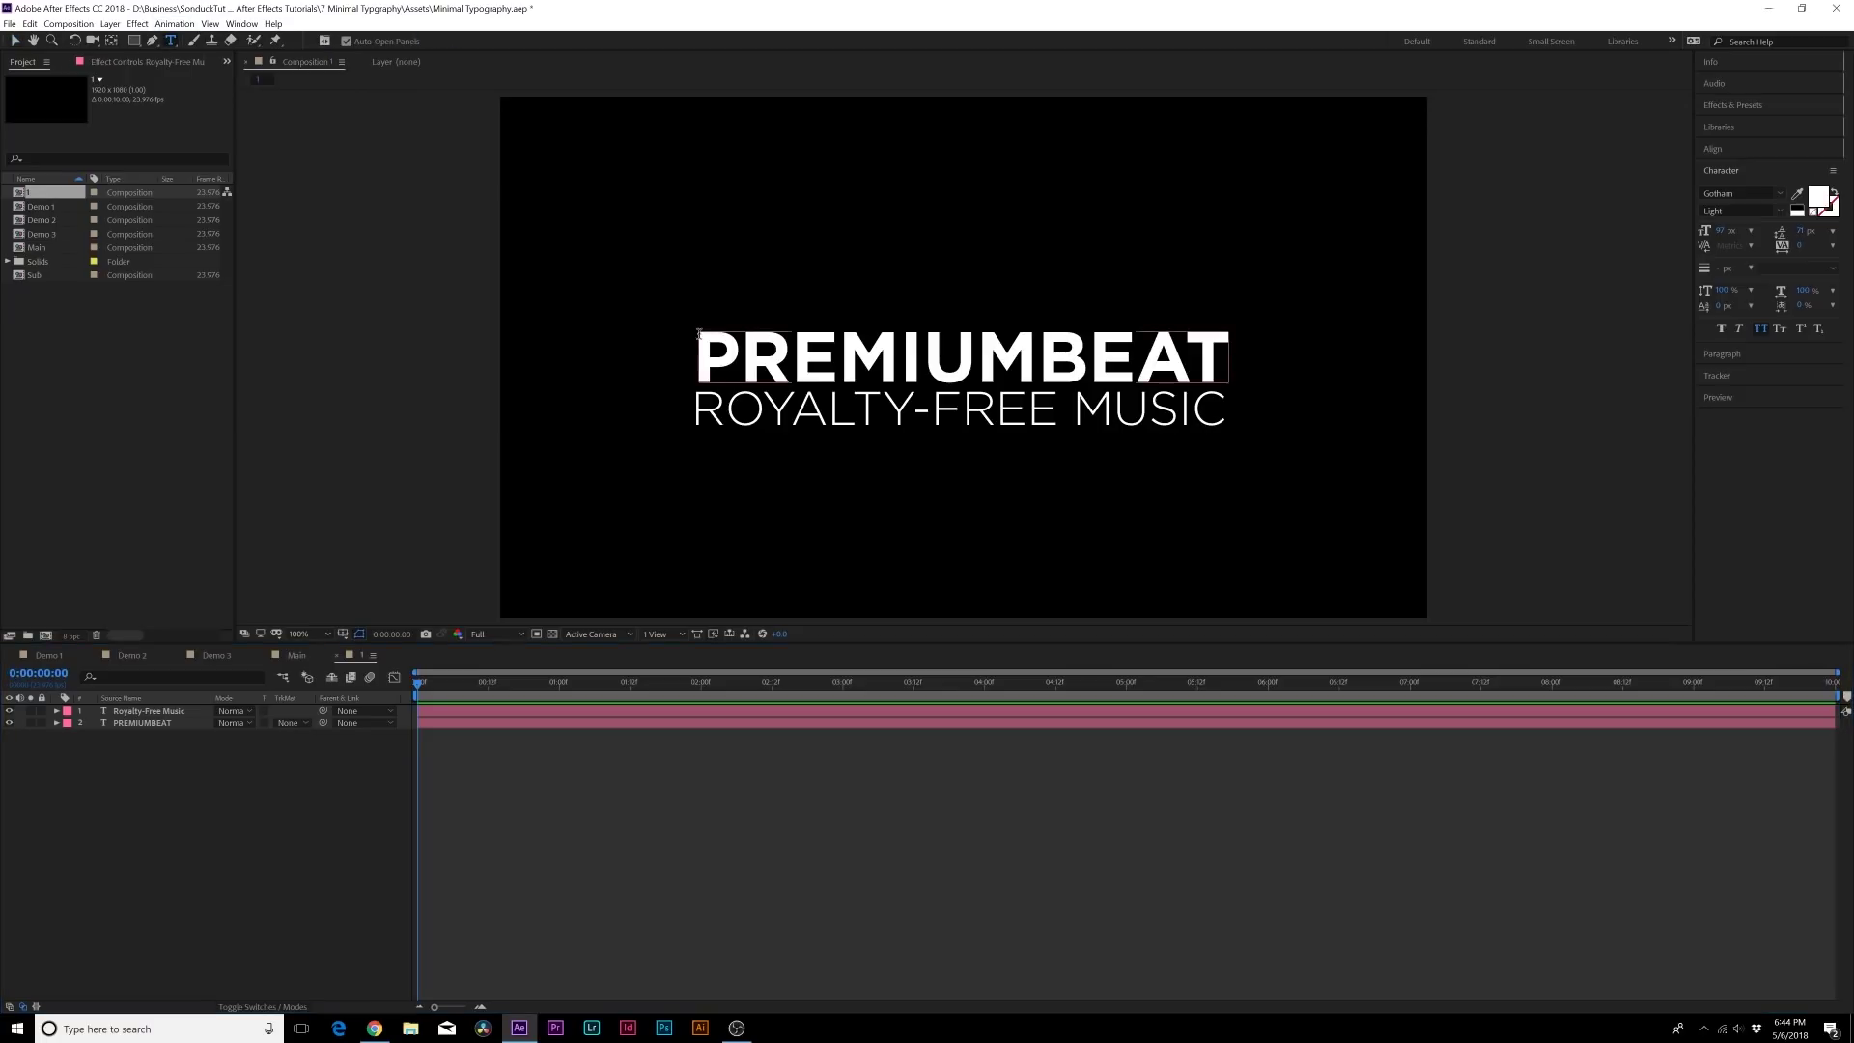
left_click(700, 349)
left_click_drag(1350, 347, 1423, 345)
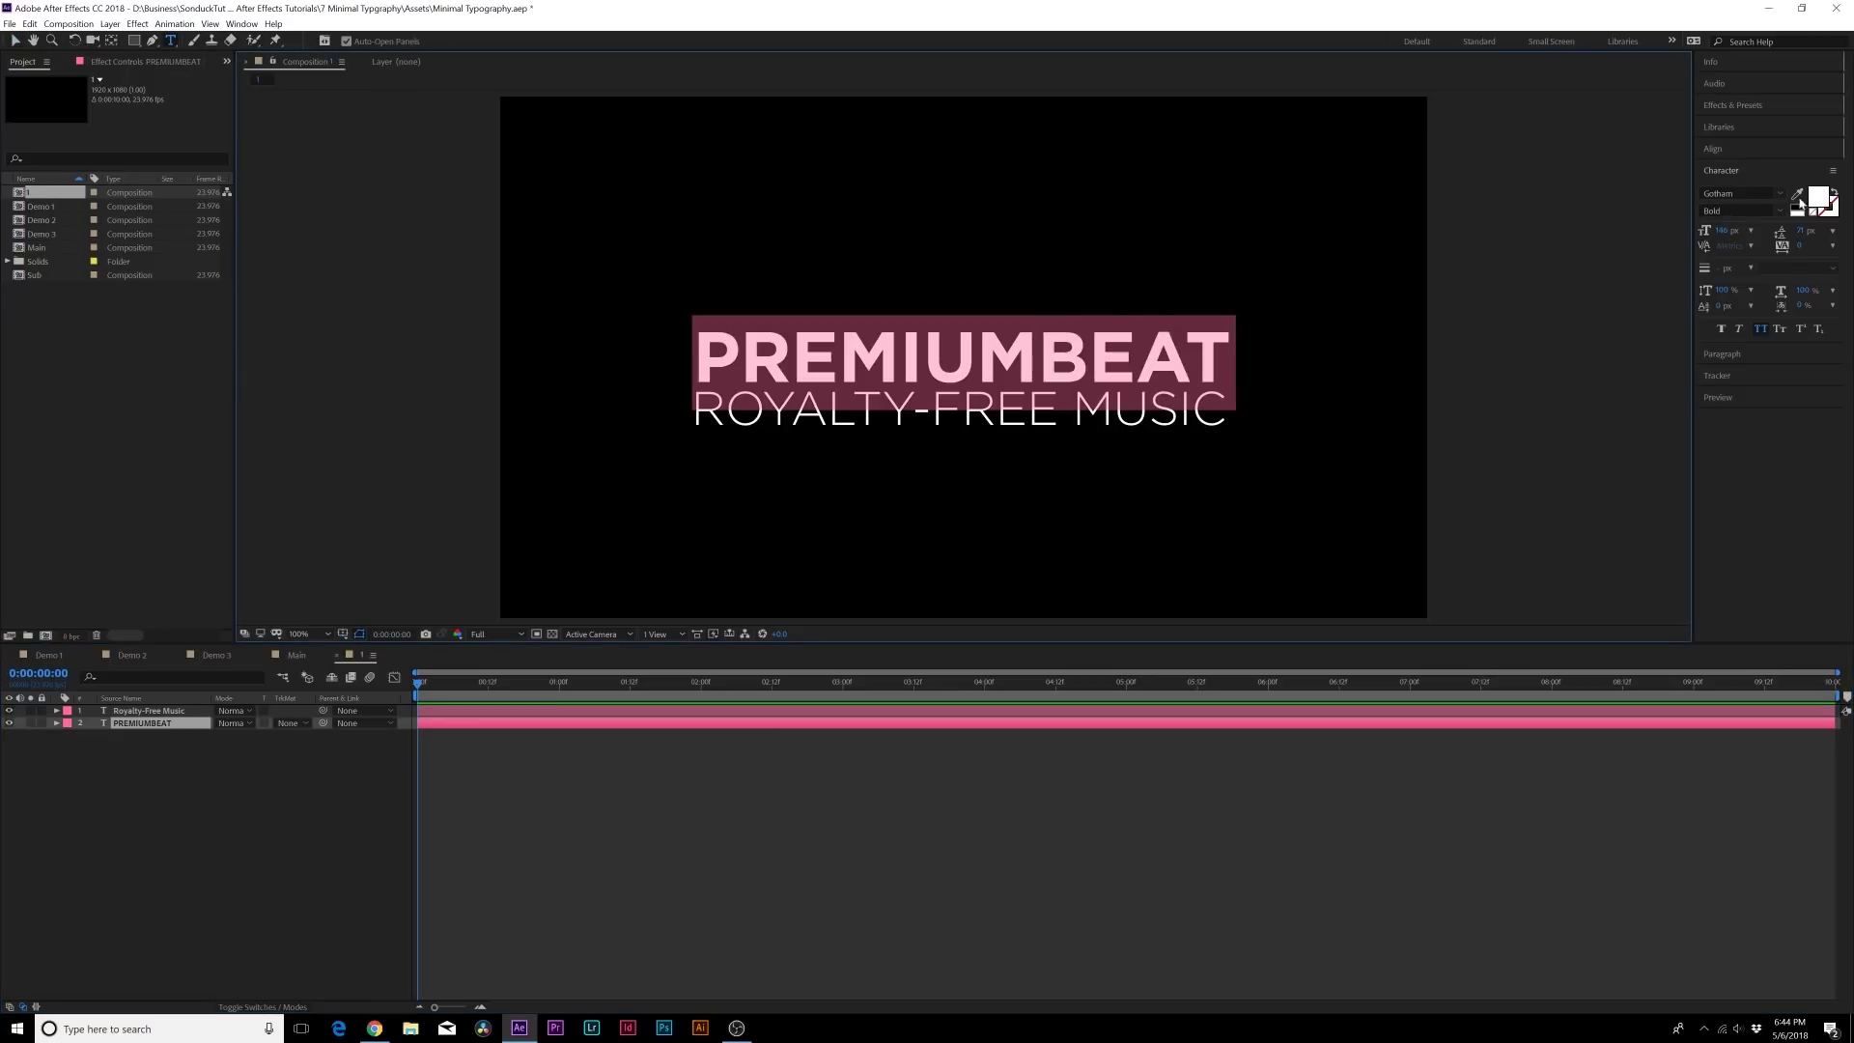
left_click(1819, 198)
left_click_drag(229, 196, 222, 190)
left_click(178, 39)
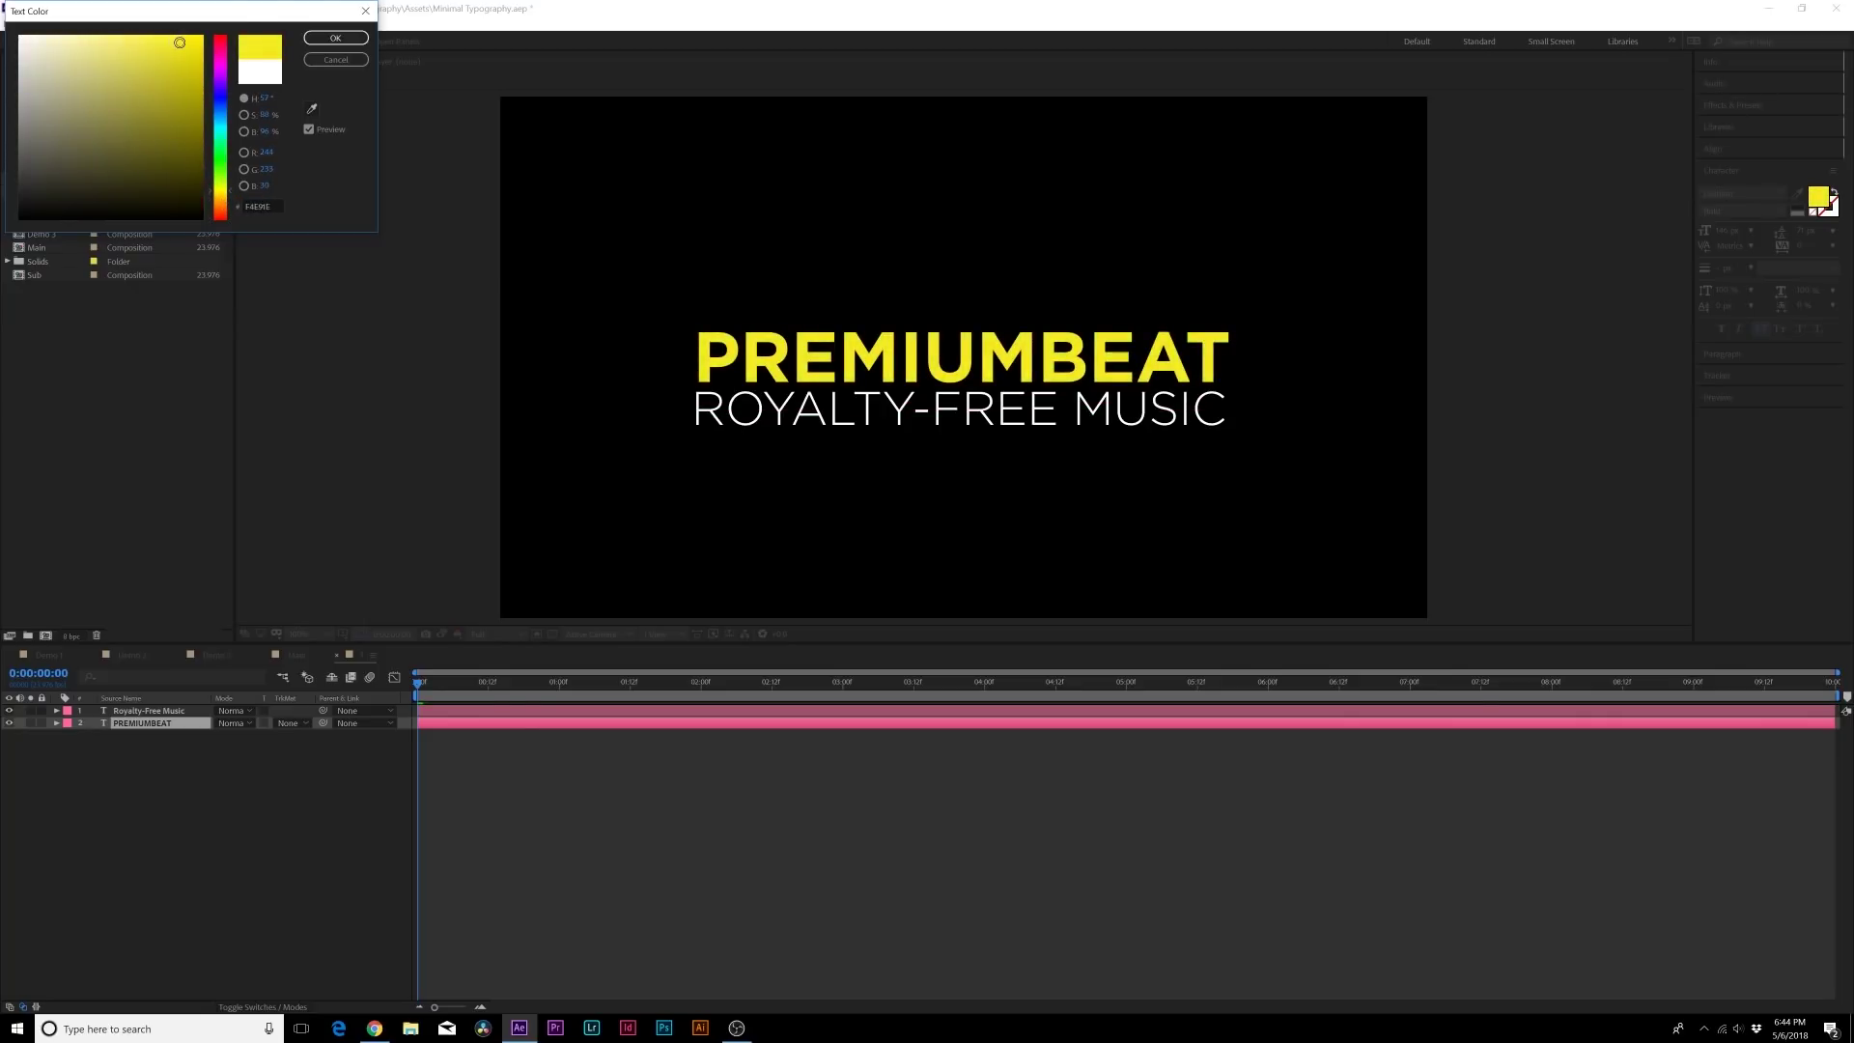
left_click(335, 38)
left_click(15, 41)
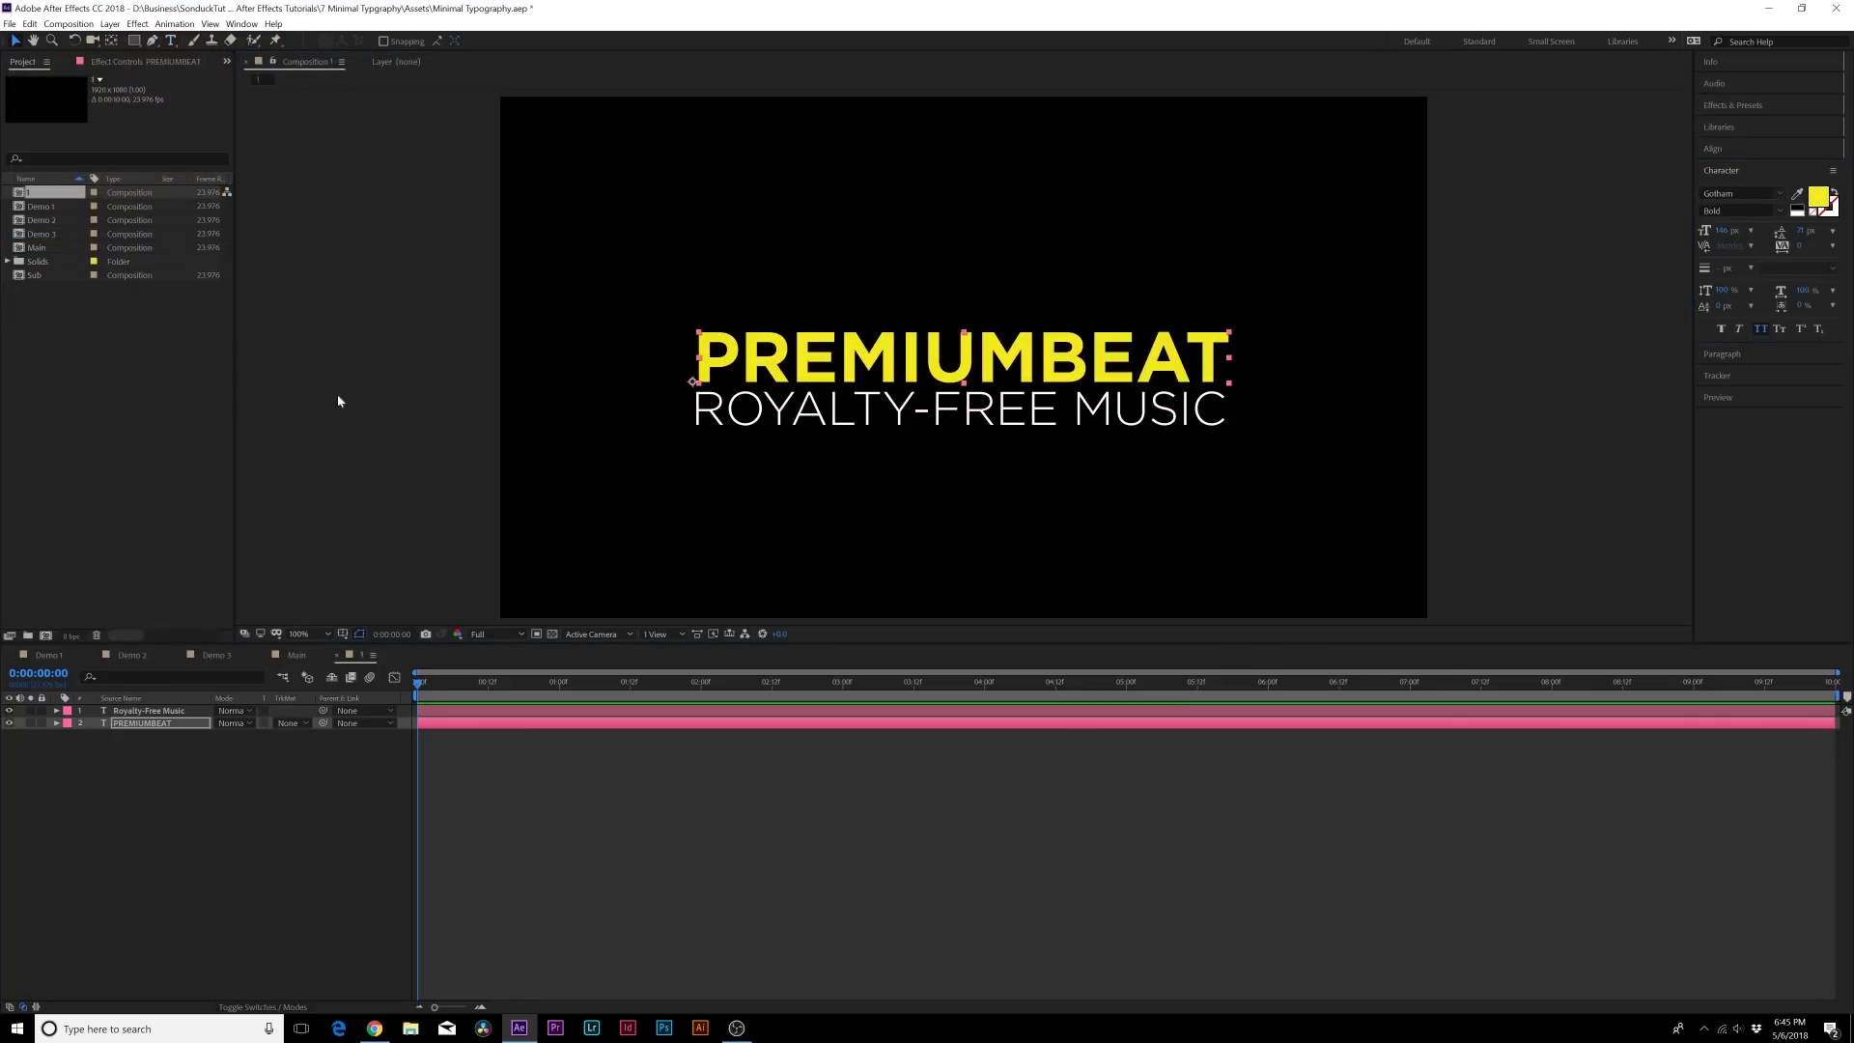
left_click(860, 858)
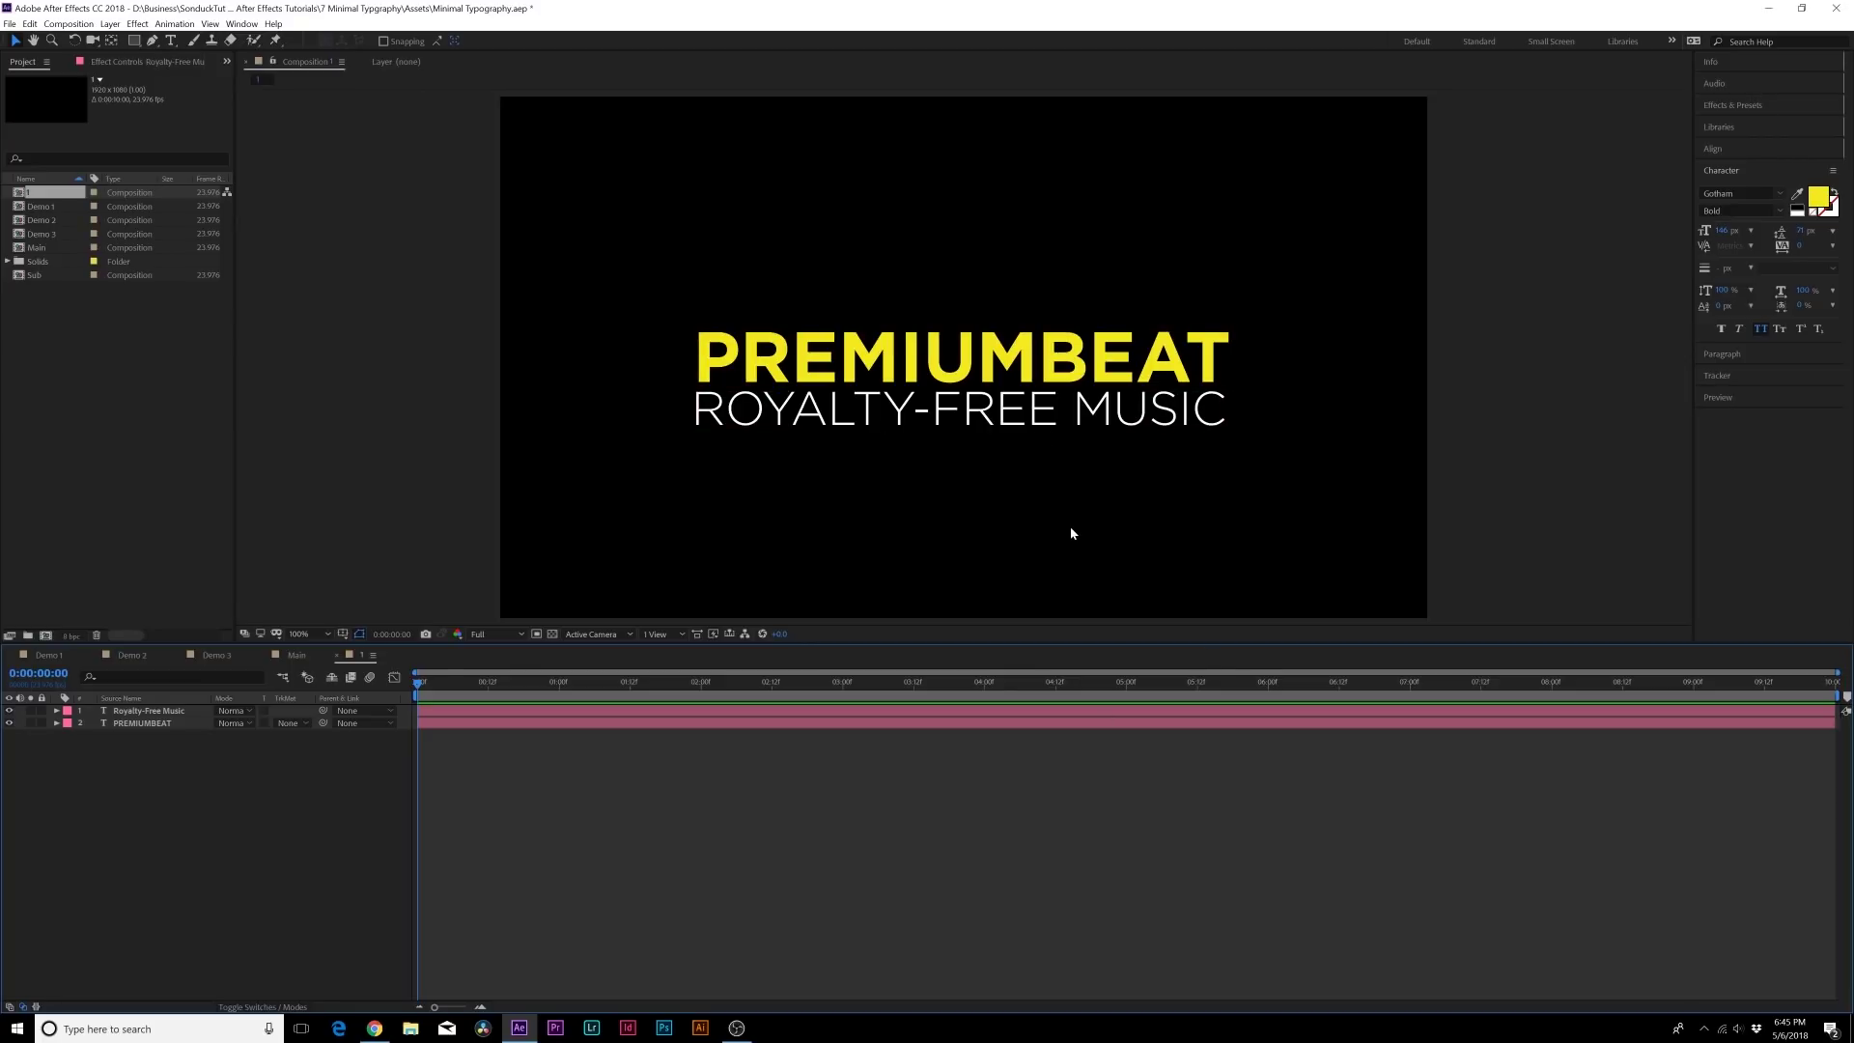
Reduce the Royalty-Free Music text to 49 px and place it just below the title, aligned with its left edge.
left_click(988, 416)
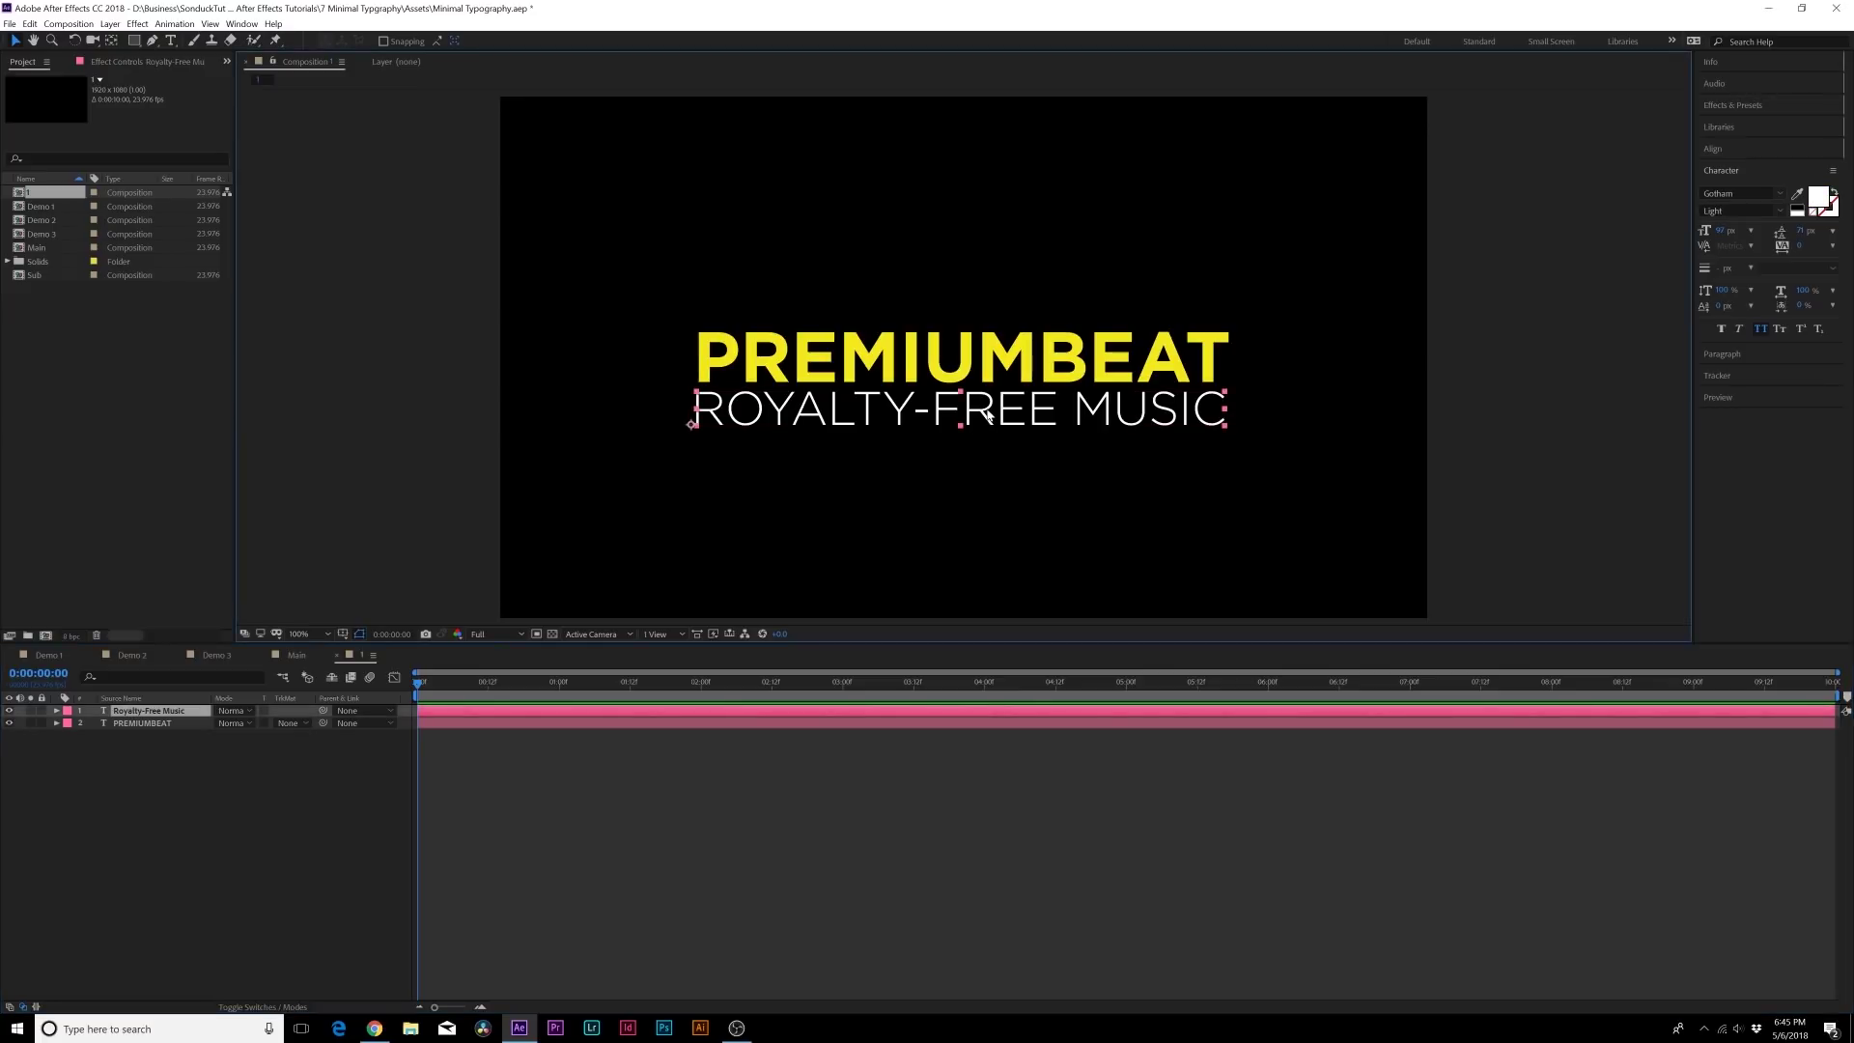
left_click_drag(1721, 231, 1685, 237)
left_click_drag(913, 416, 1016, 415)
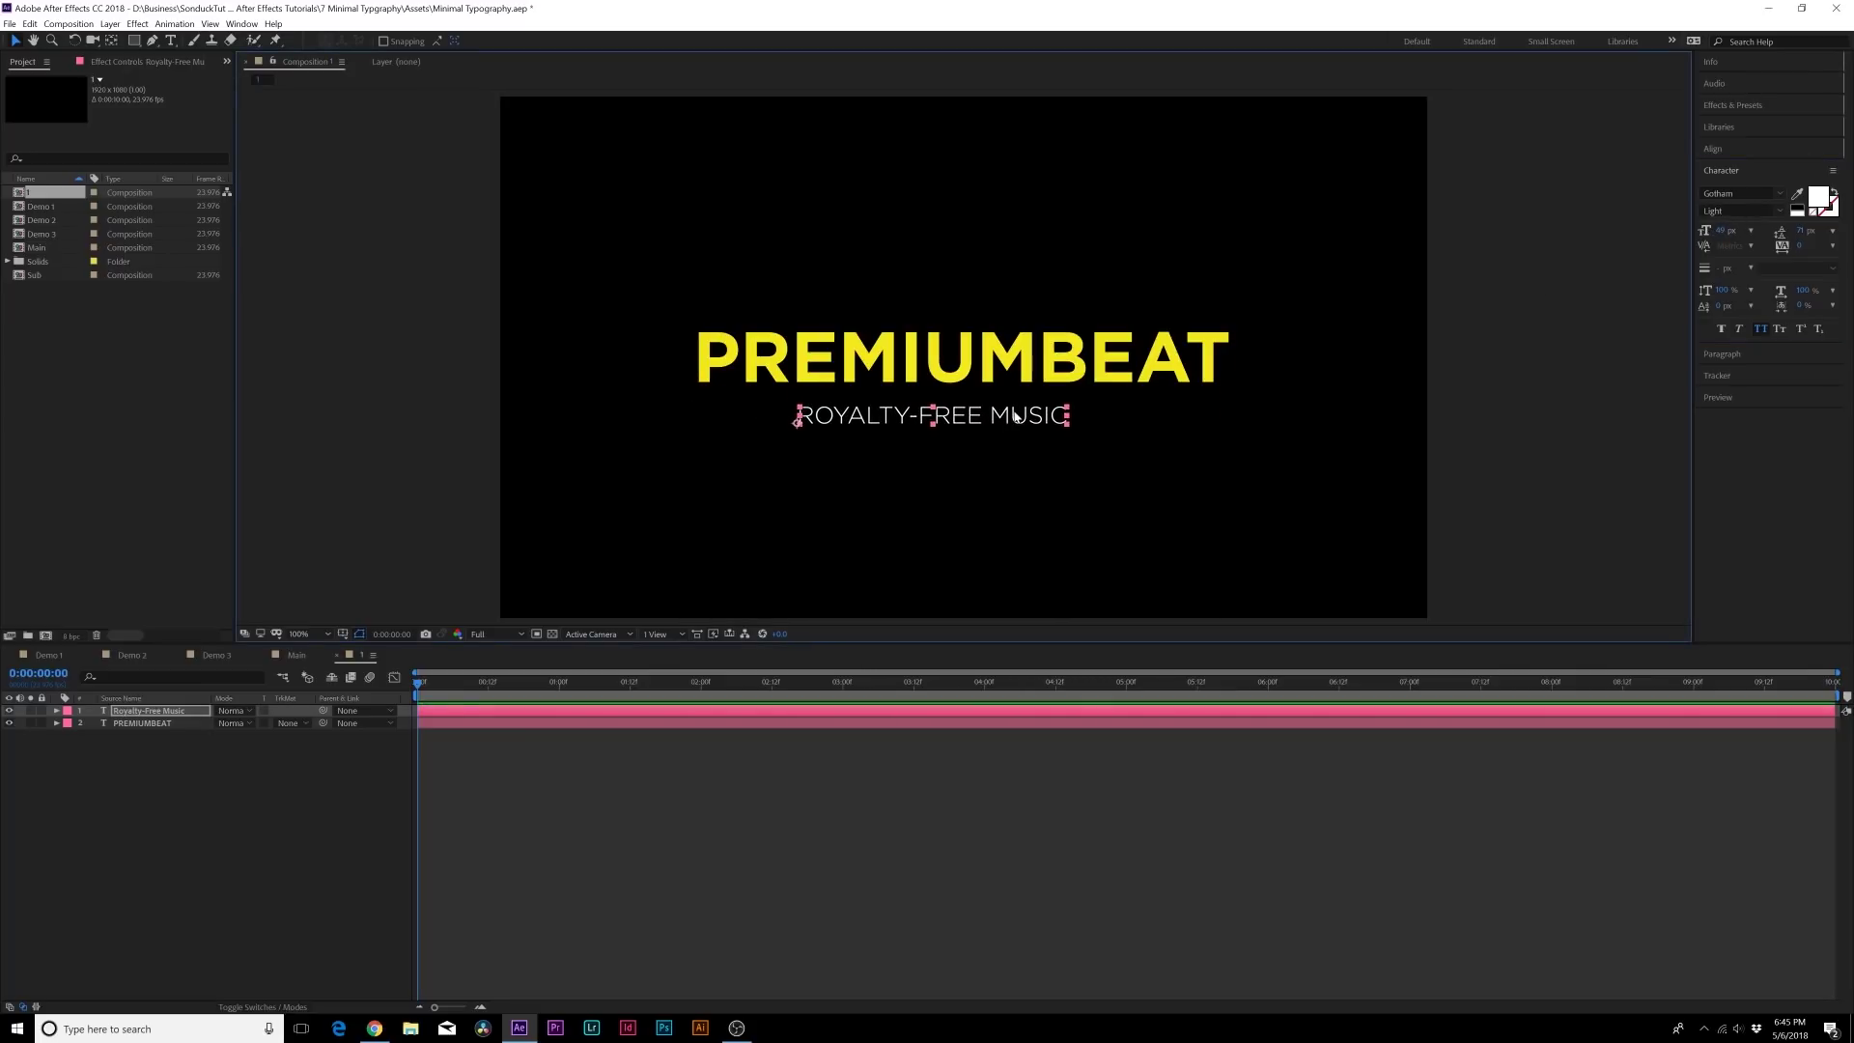
key("ctrl+z")
left_click_drag(851, 425, 851, 413)
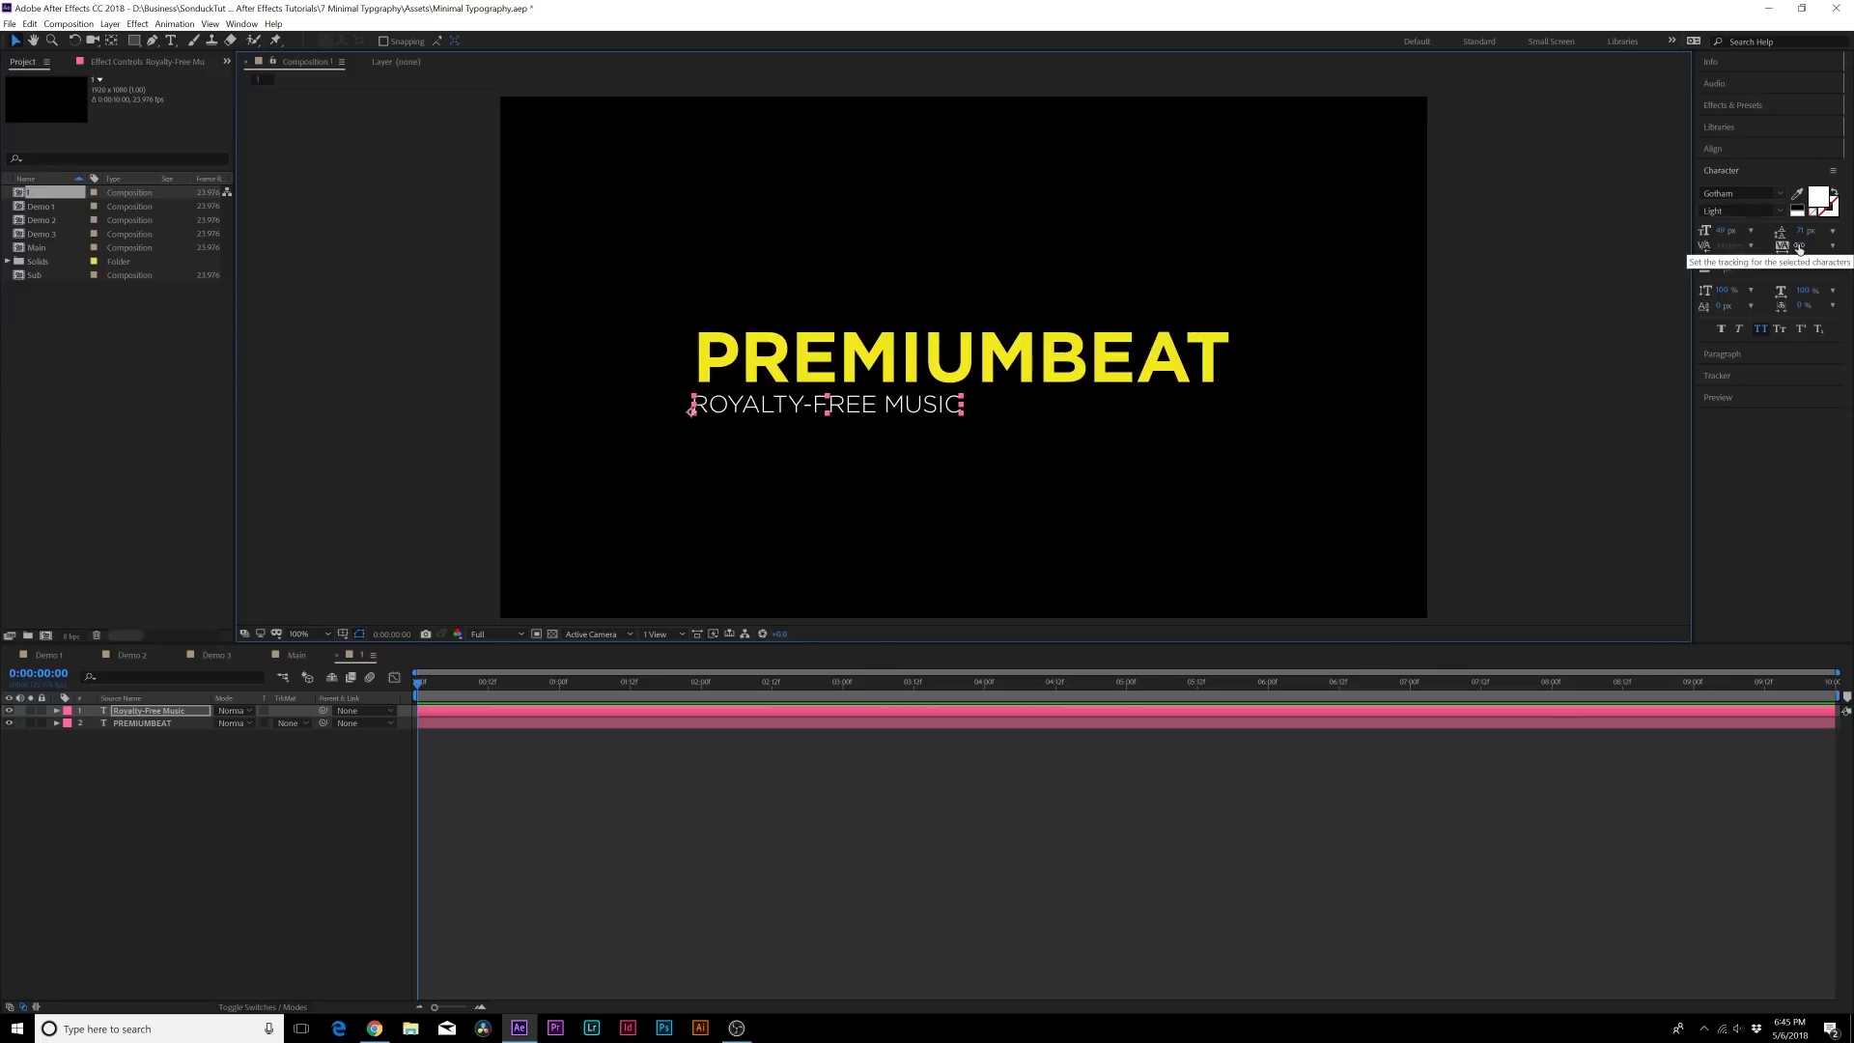
Try widening the Royalty-Free Music text's character tracking to span the title's width, and undo the tracking changes.
left_click_drag(1798, 249, 1347, 340)
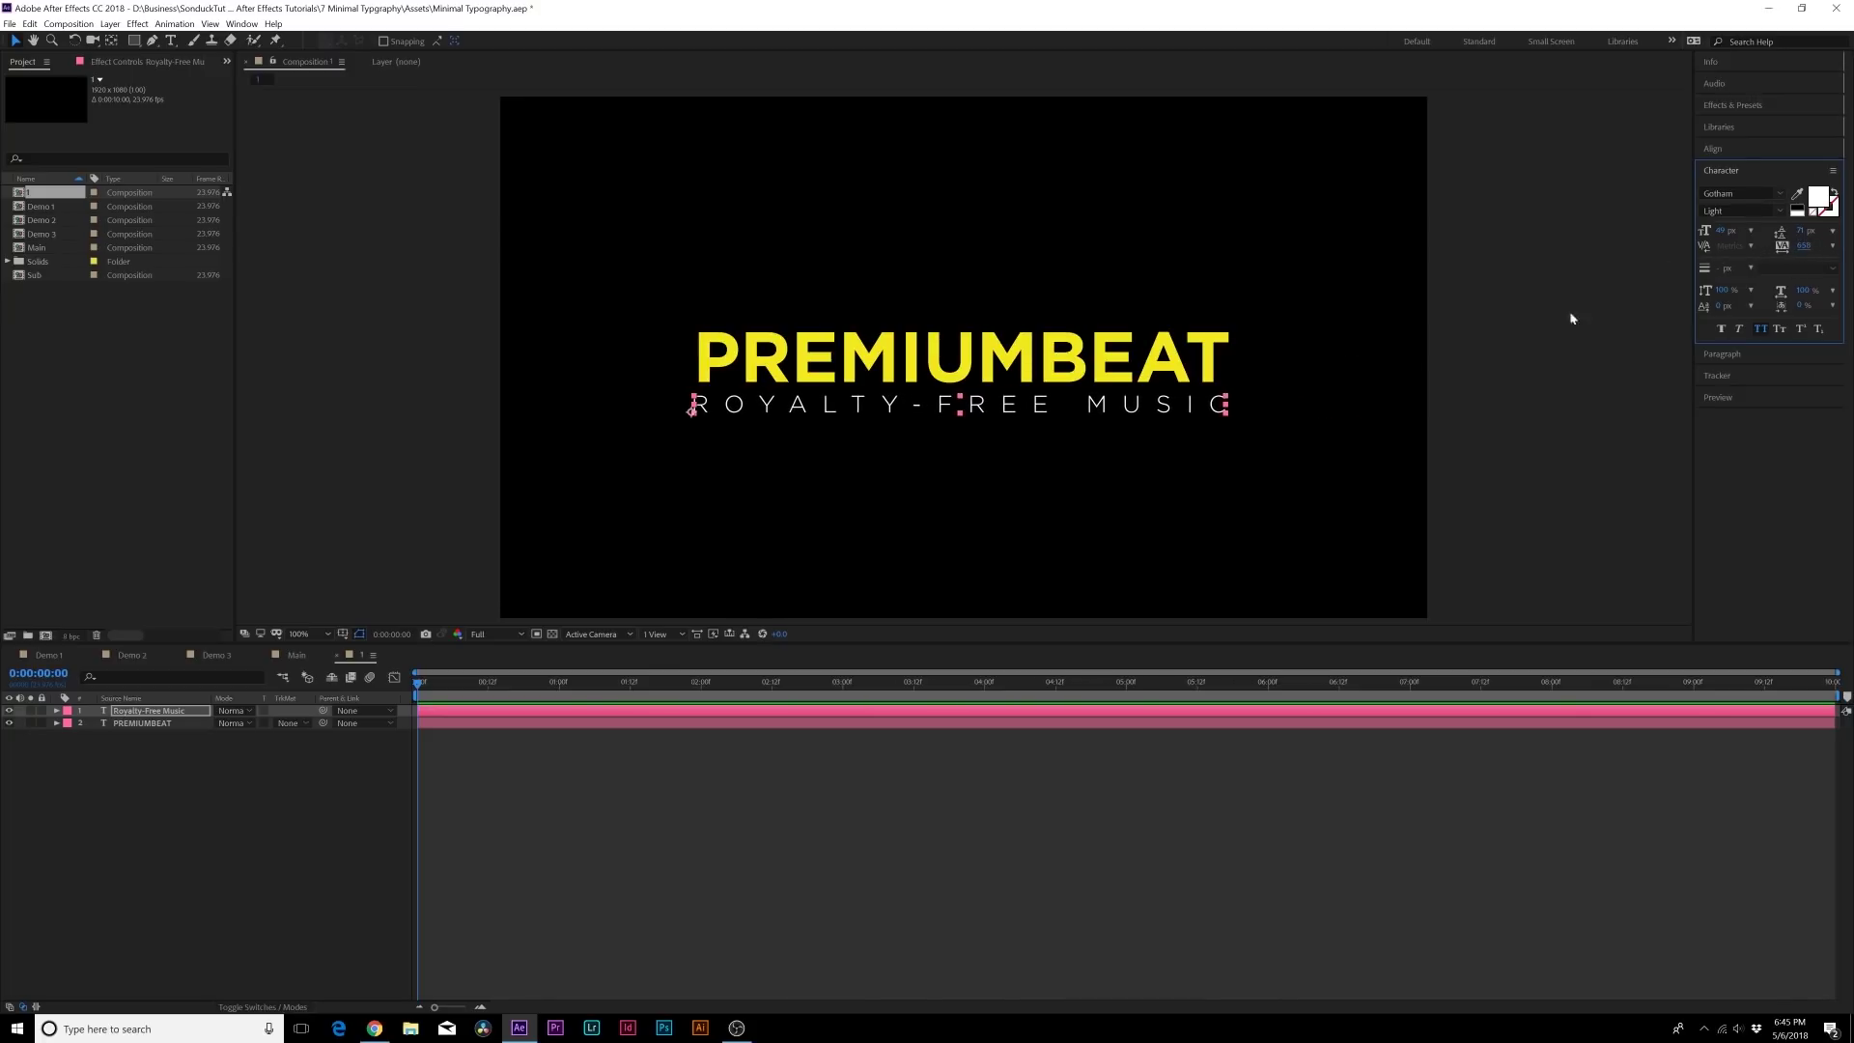
key("ctrl+z")
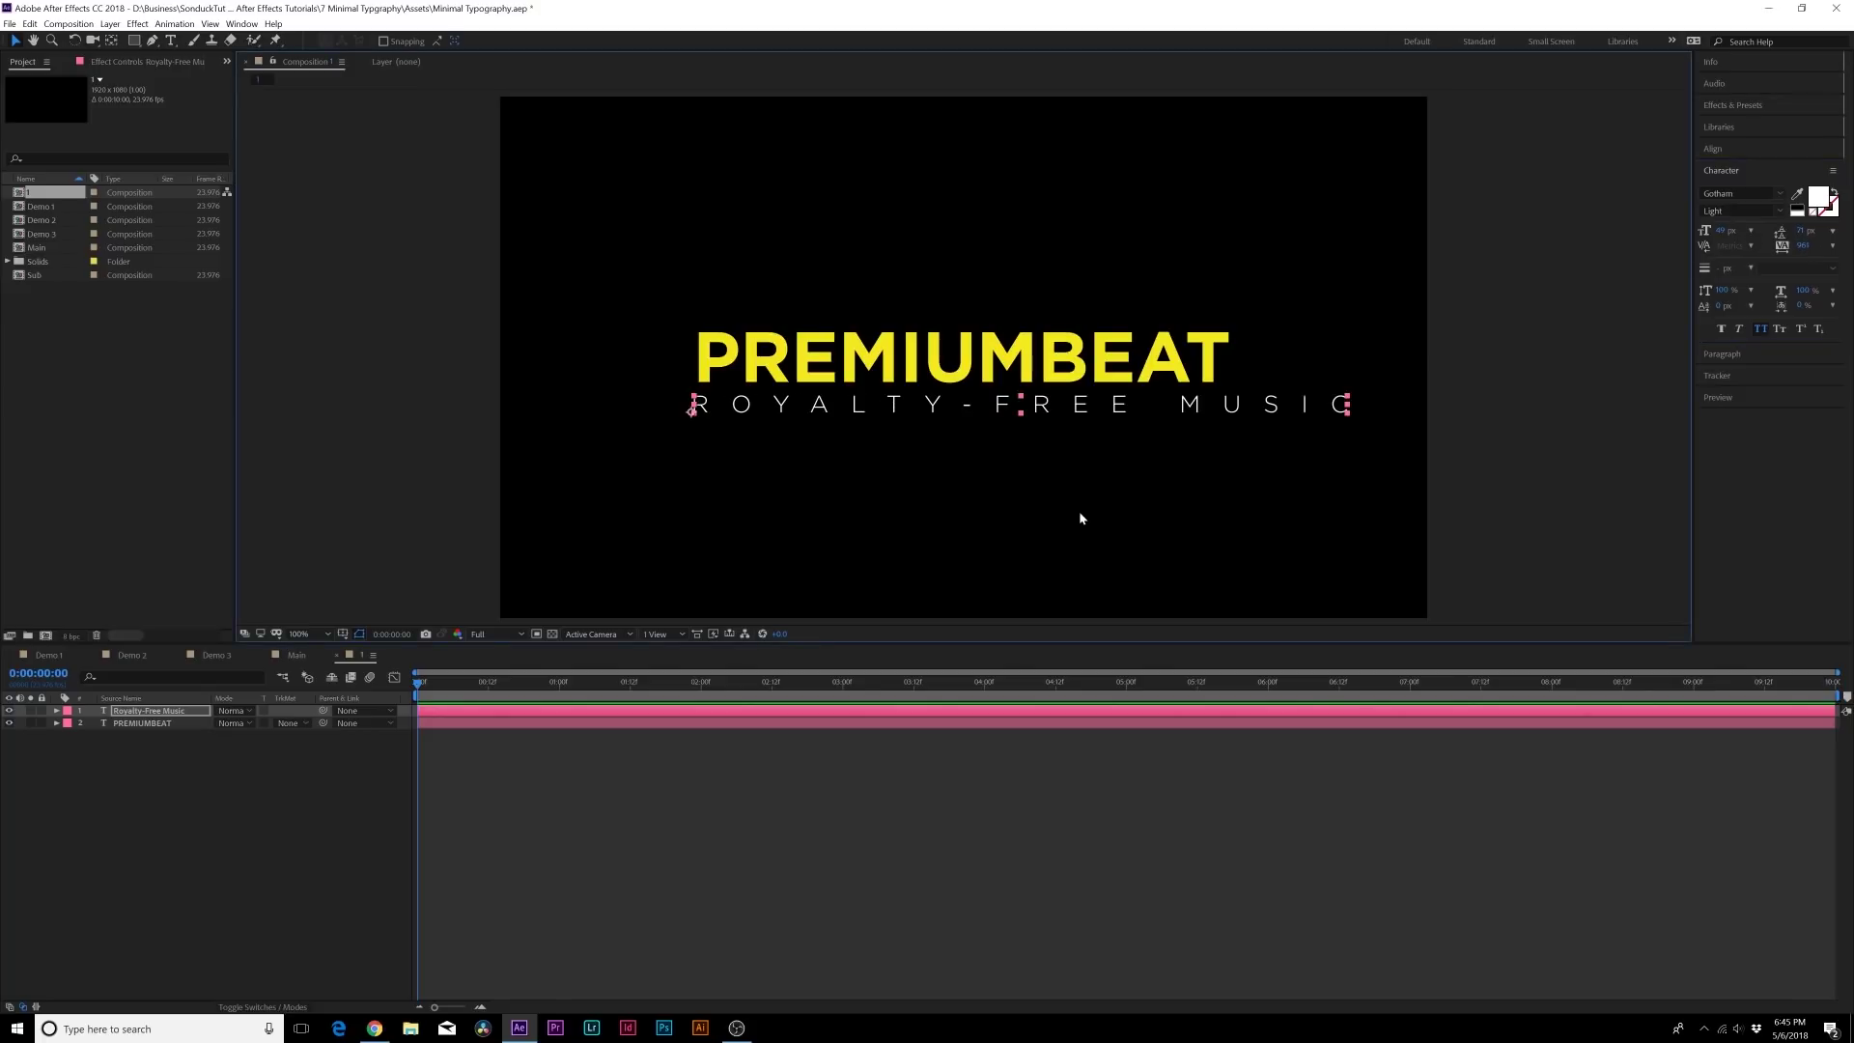
key("ctrl+z")
Add a Tracking animator to the Royalty-Free Music layer and set its Tracking Amount to 29 to match the title's width.
left_click(53, 712)
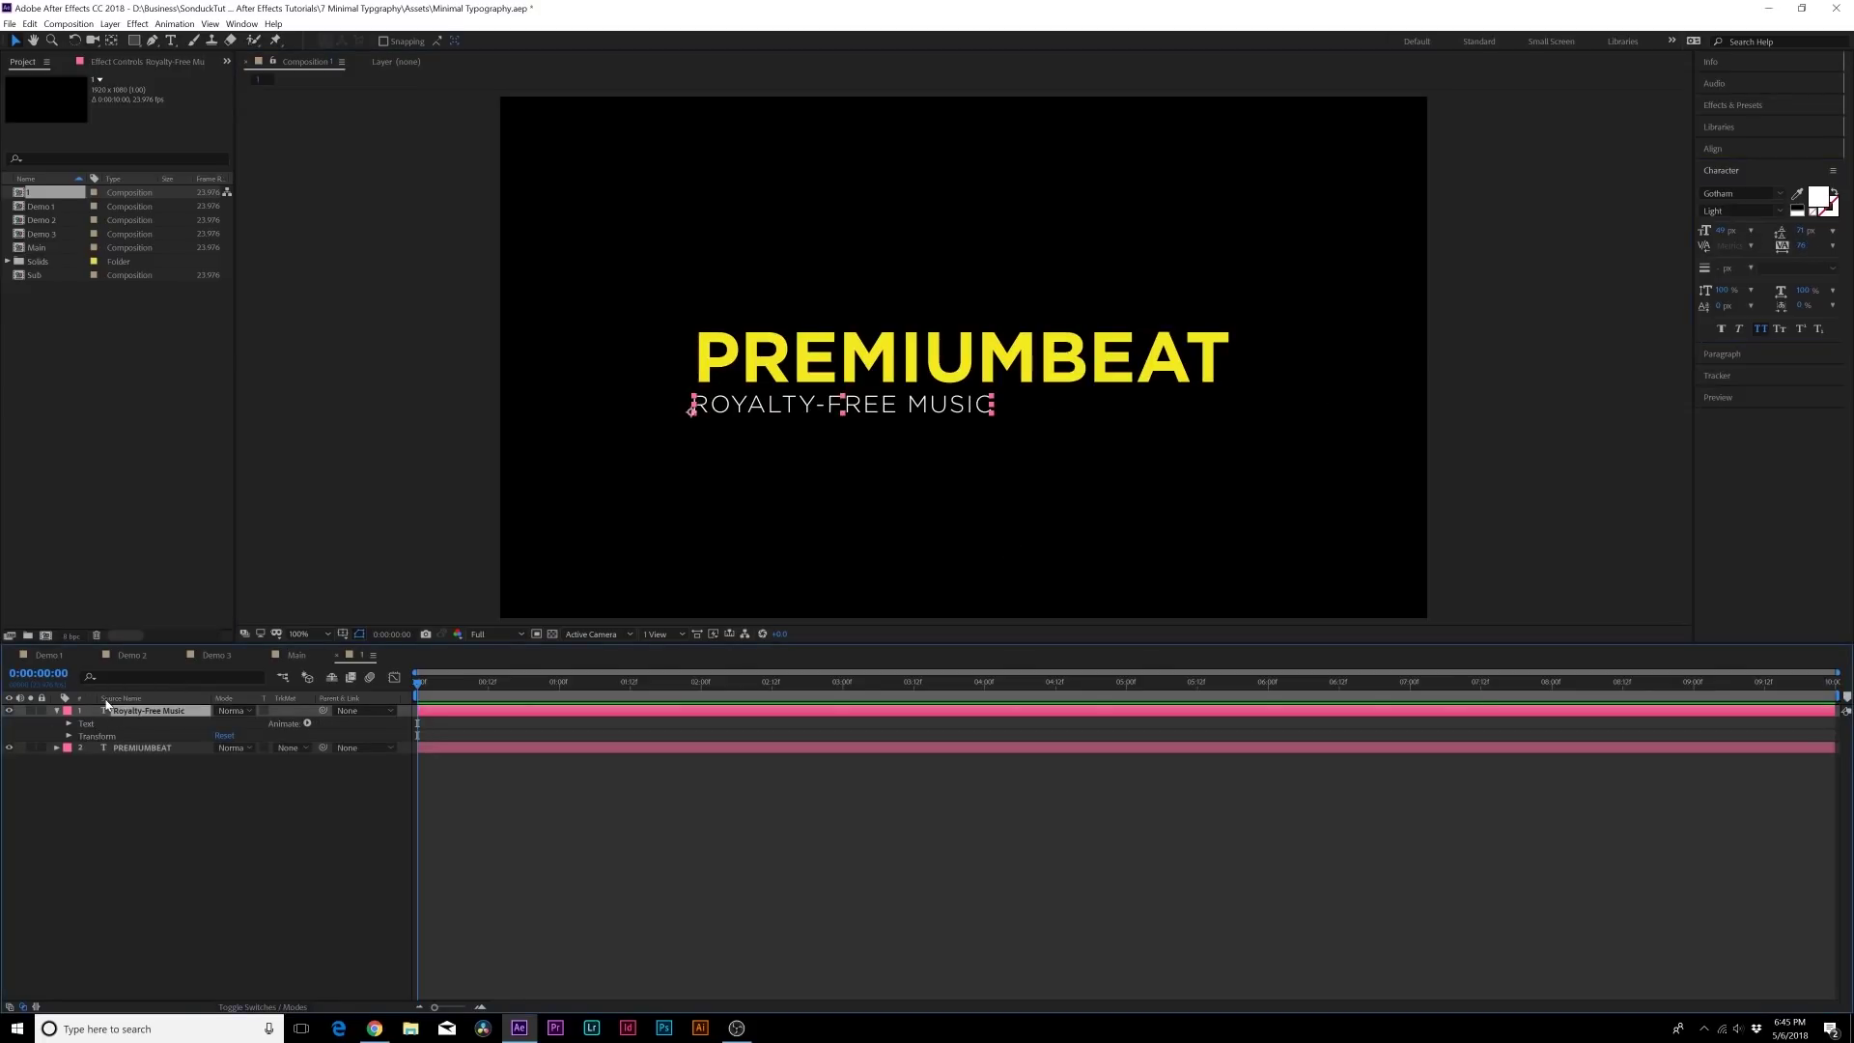
left_click(306, 722)
left_click(336, 903)
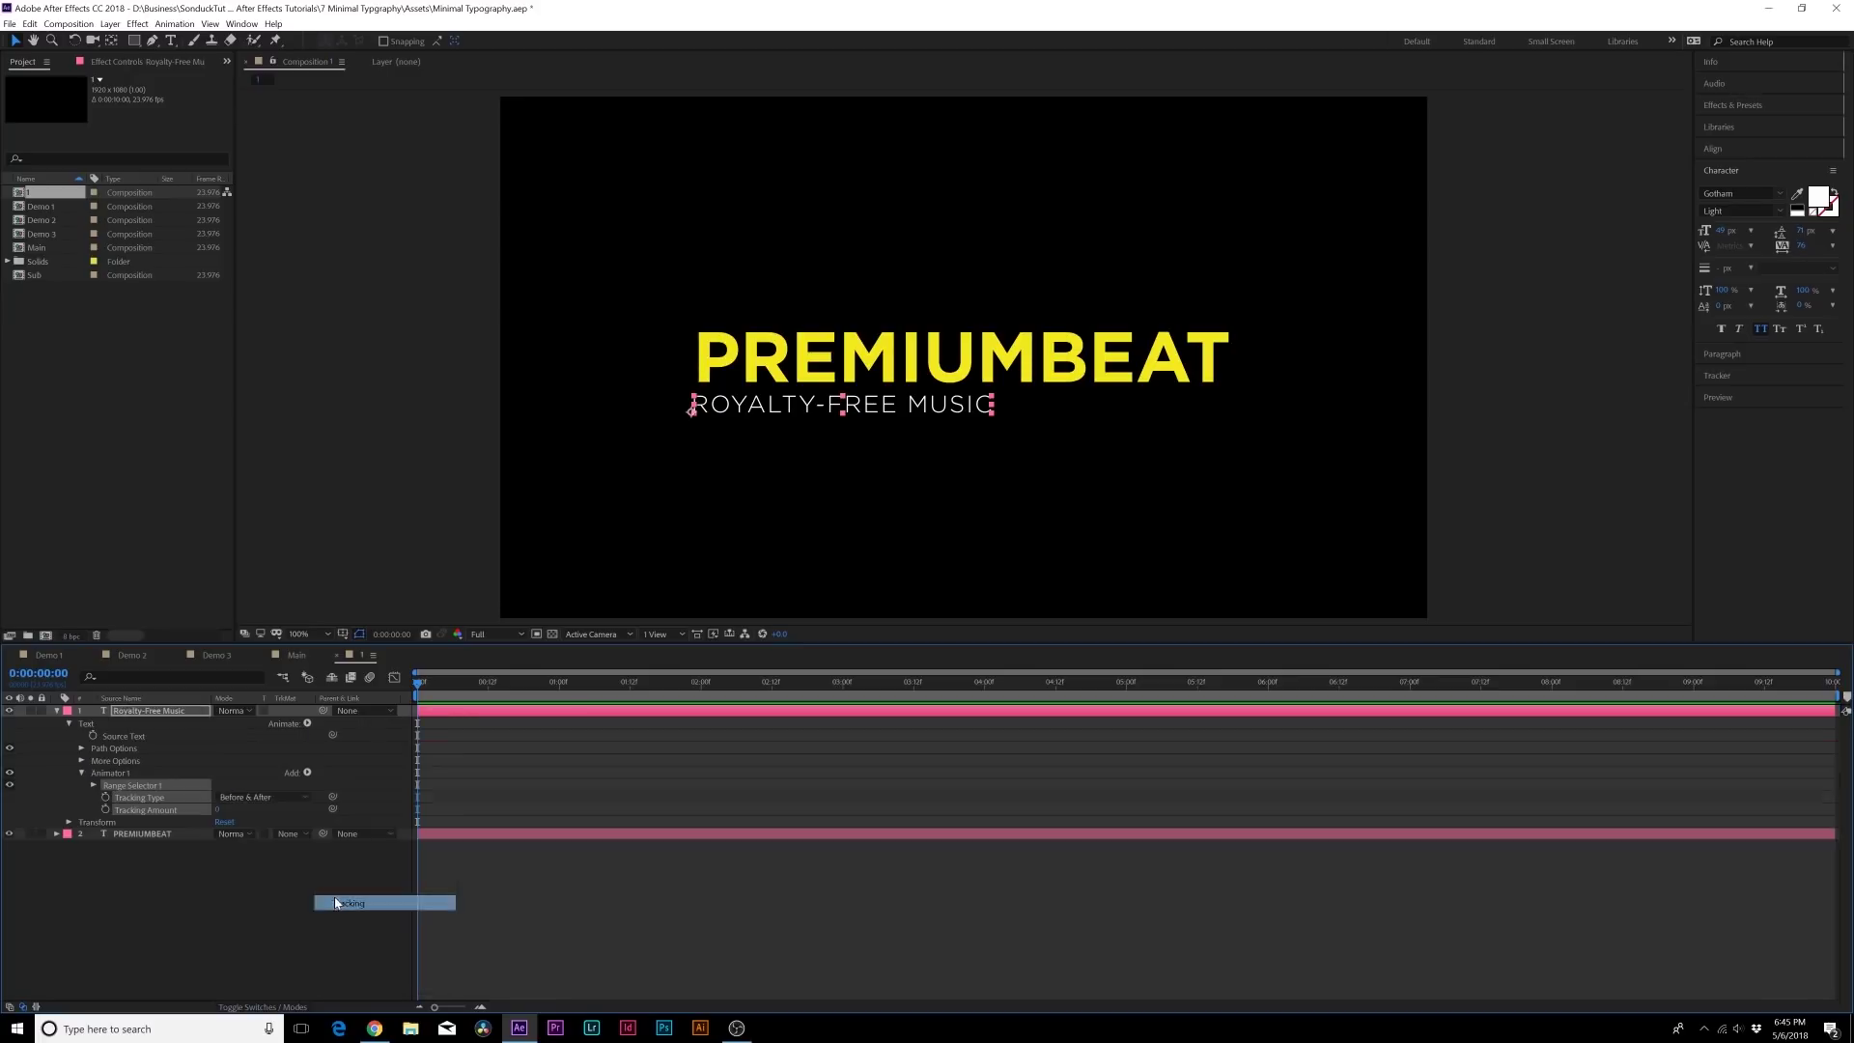
left_click_drag(217, 809, 240, 813)
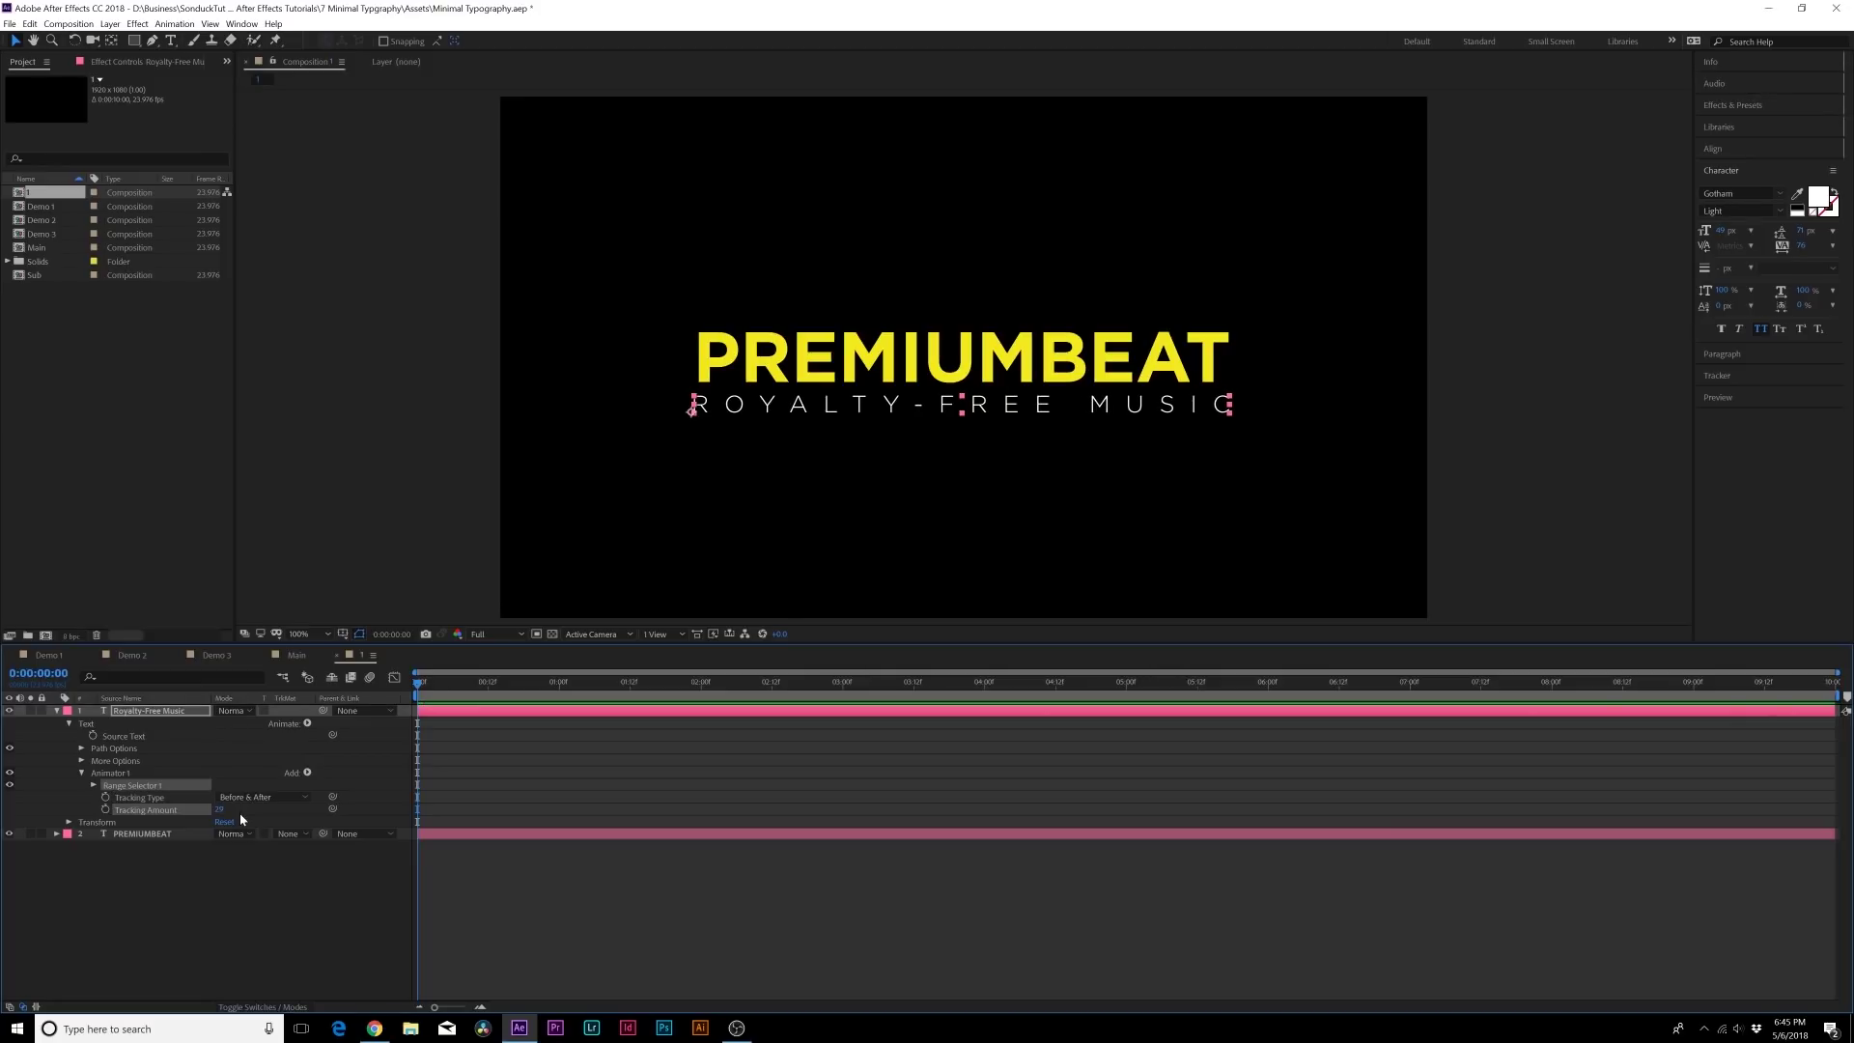
Try animating the Royalty-Free Music layer's Tracking Amount down to 1 at 0:00:02:06, preview the motion, and remove the animation.
left_click(105, 810)
left_click_drag(433, 689, 736, 688)
left_click(218, 809)
type("1")
key("Return")
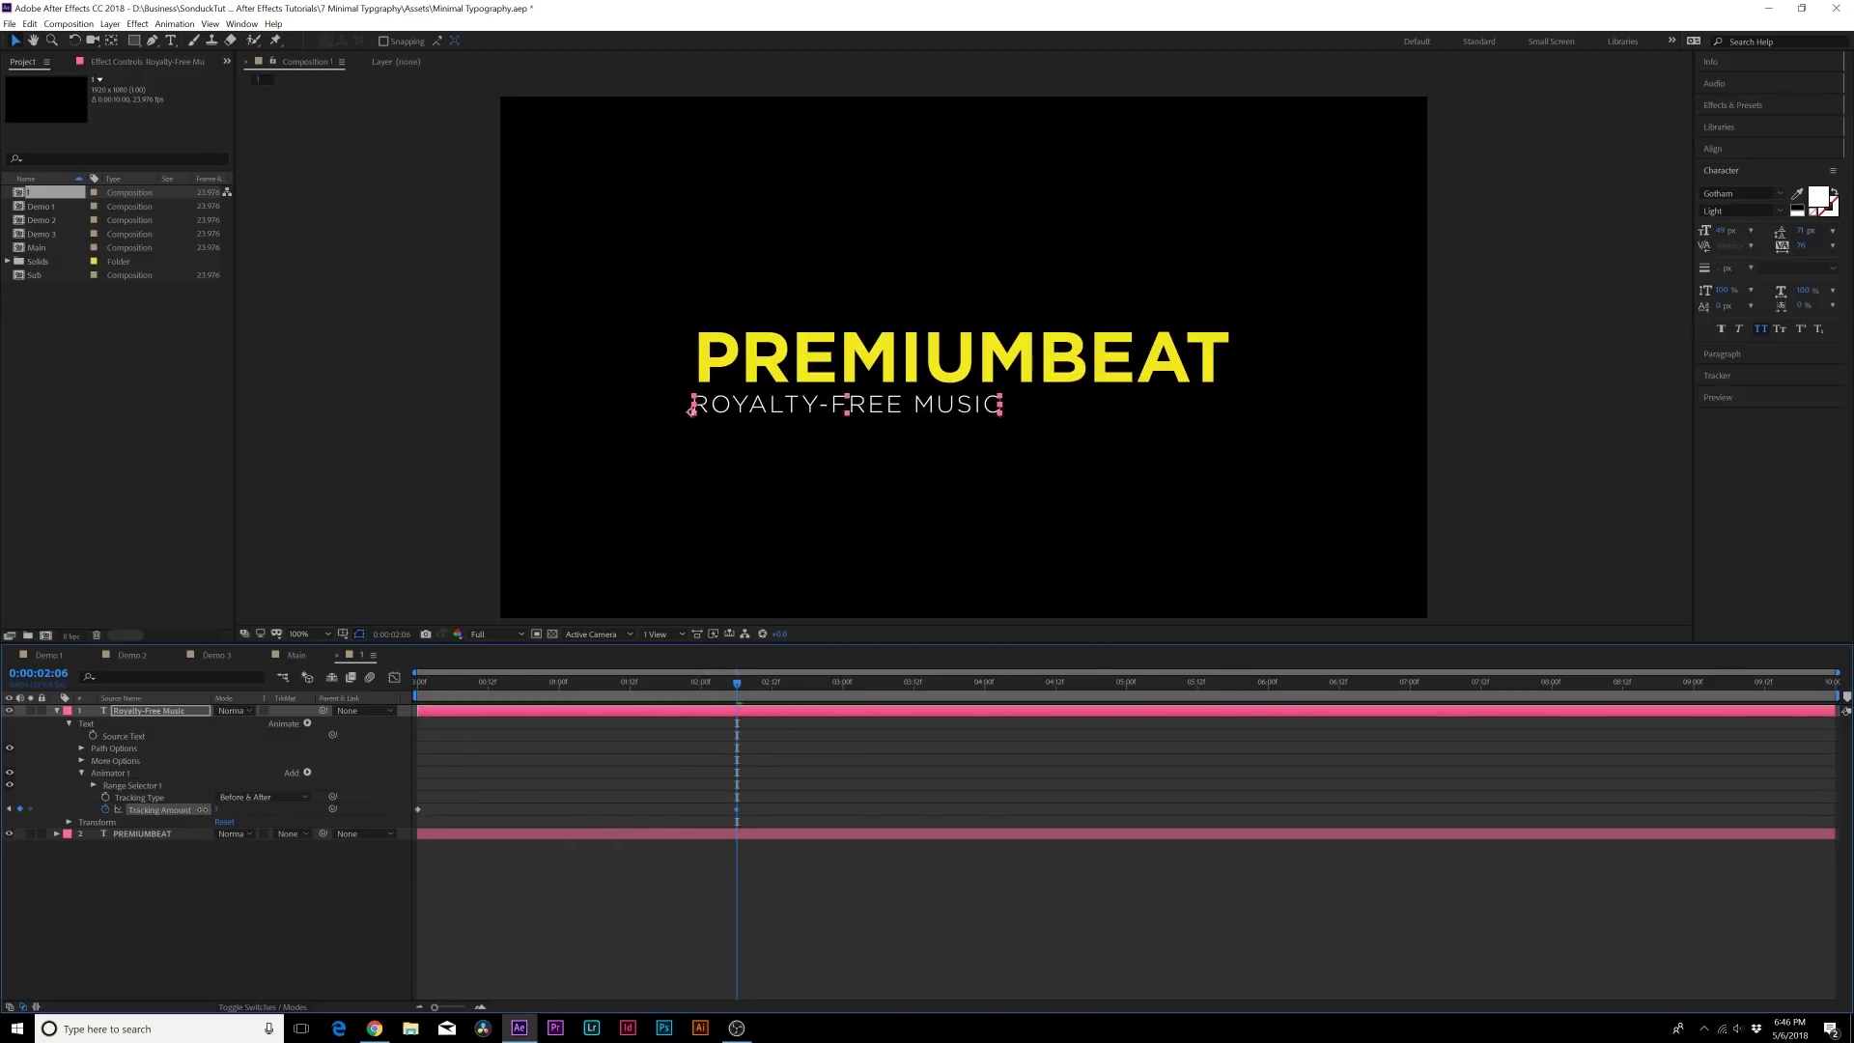
key("space")
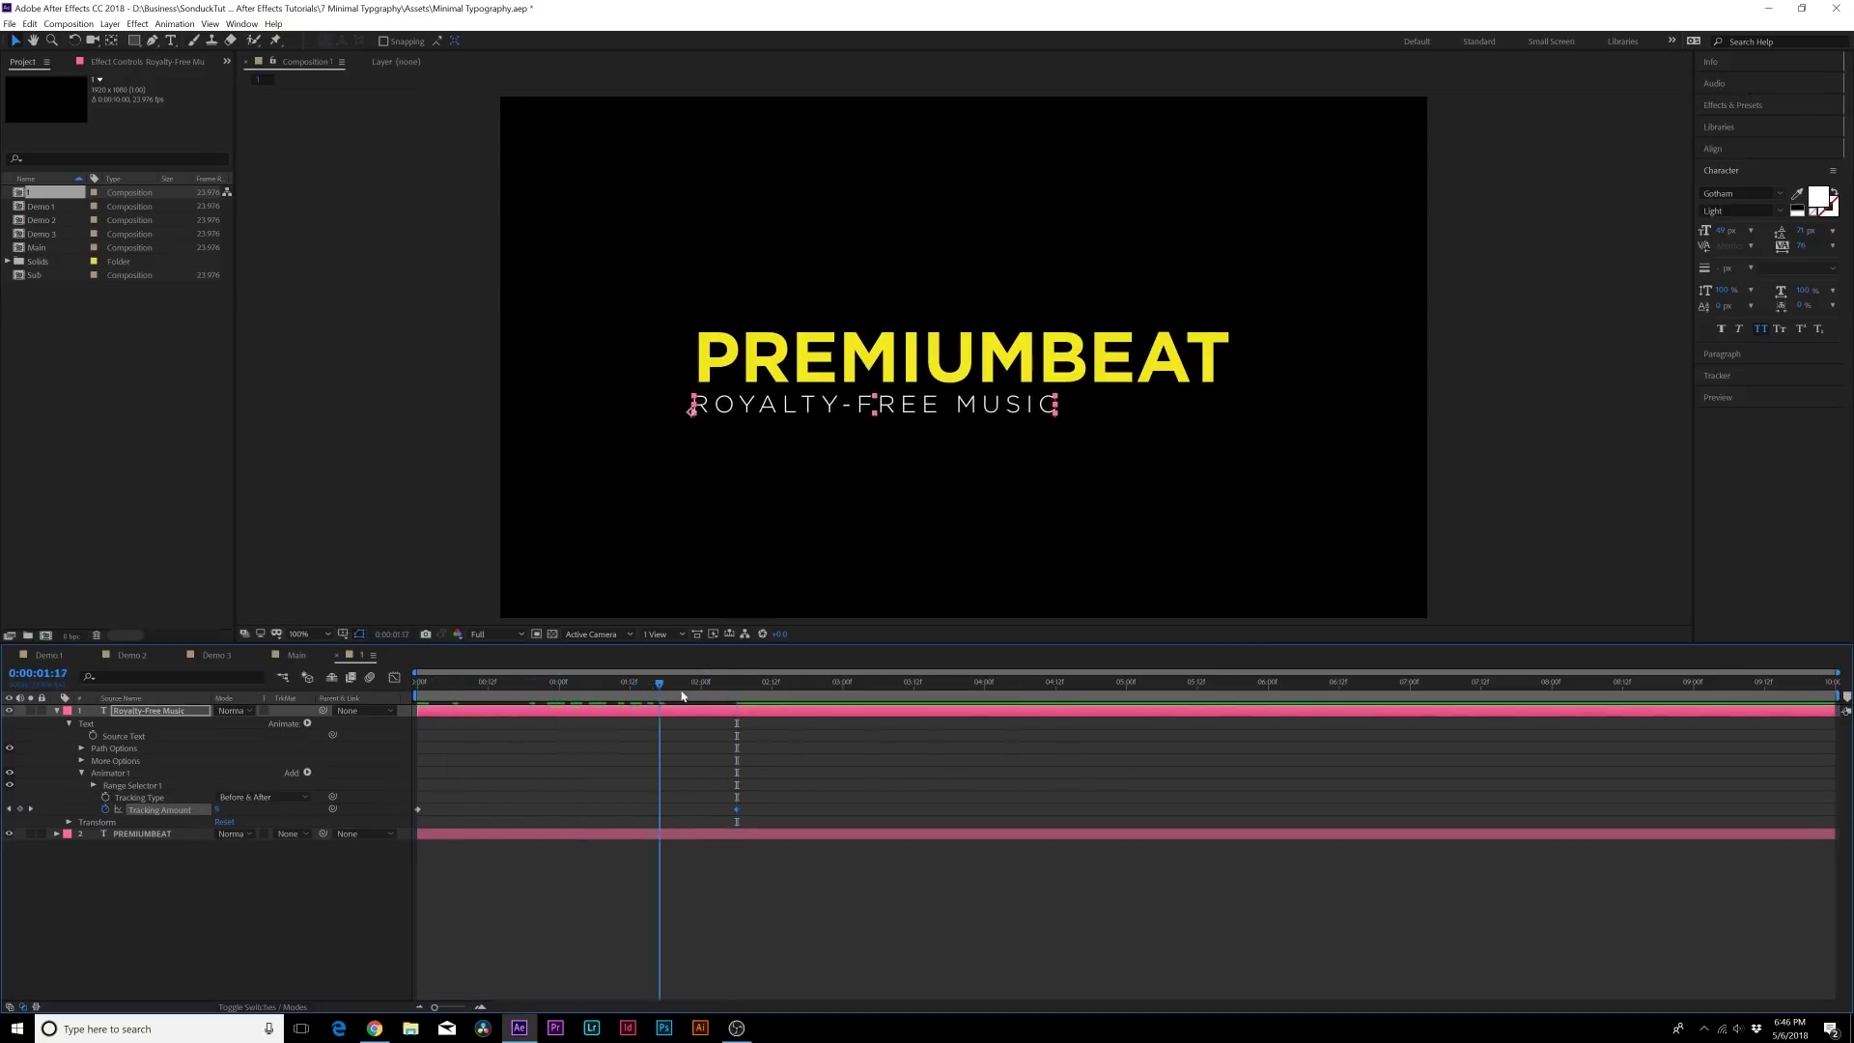
key("space")
left_click_drag(772, 786, 728, 809)
key("Delete")
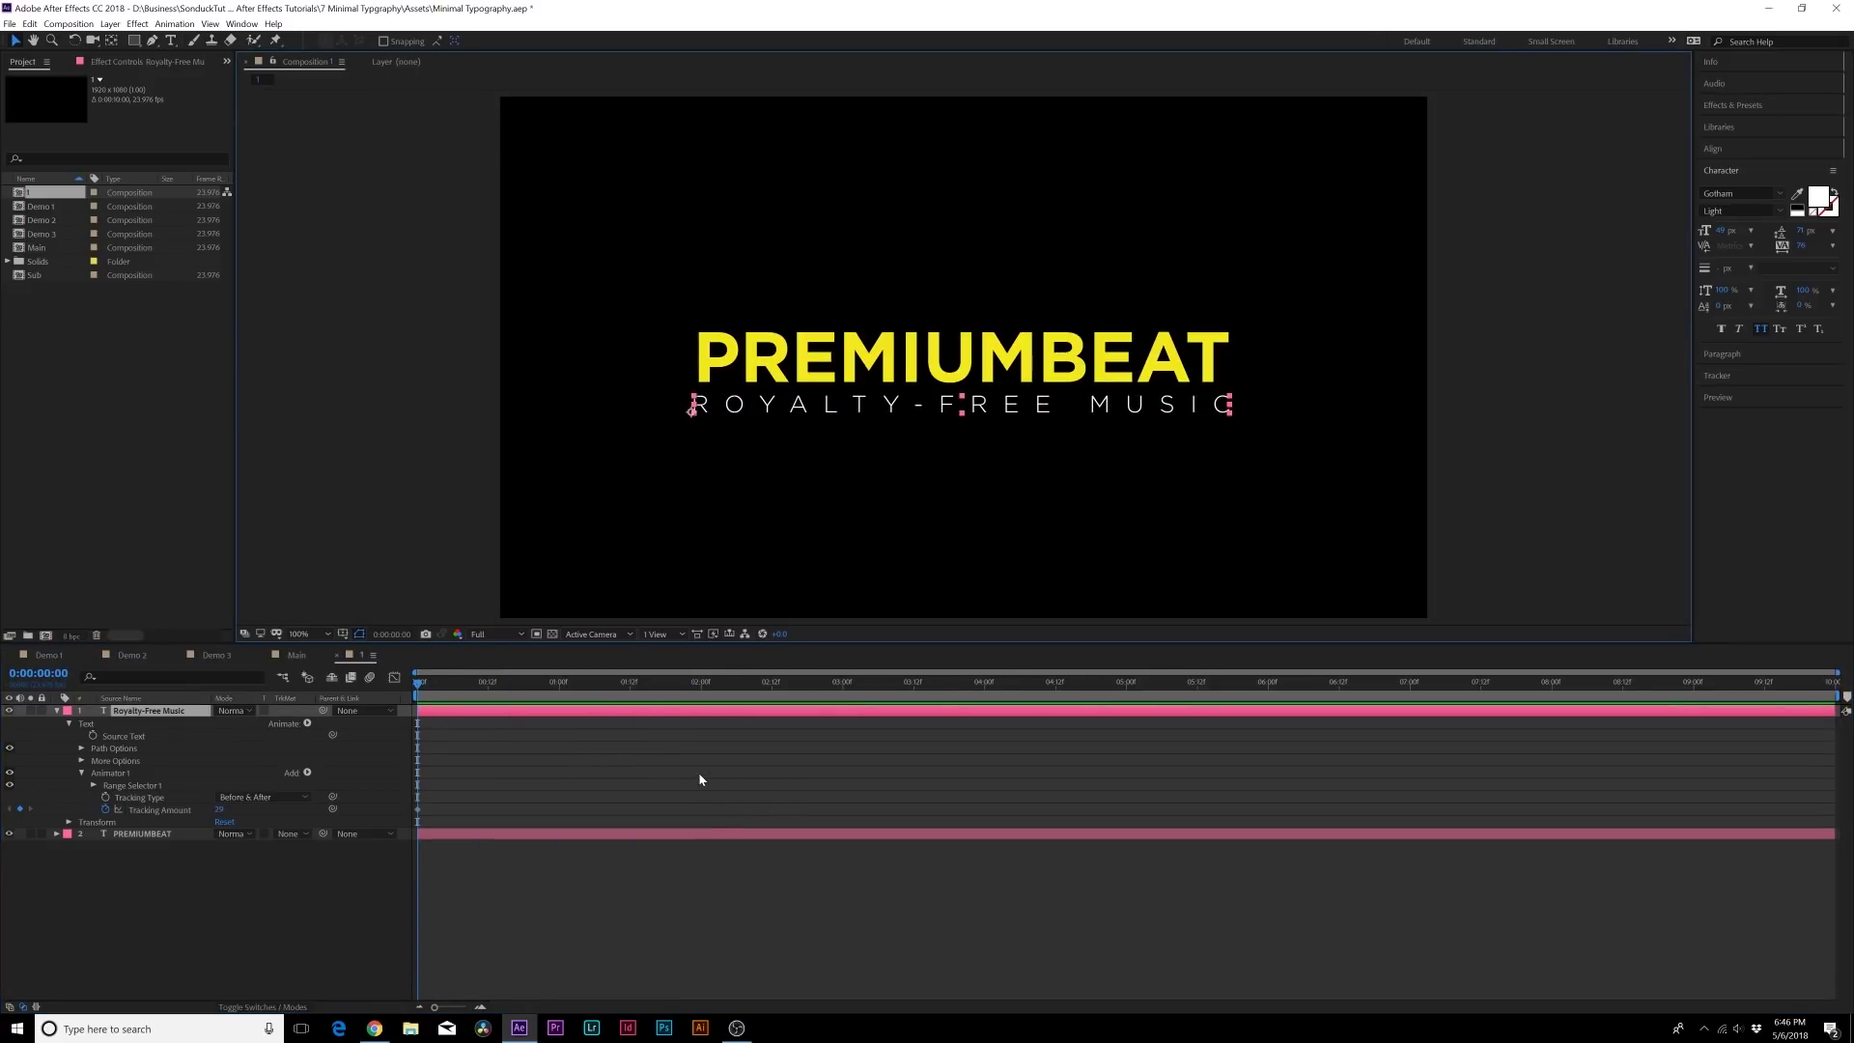
Align the PREMIUMBEAT and Royalty-Free Music layers to each other by their left edges and then by their horizontal centres.
key("u")
left_click_drag(140, 965, 77, 687)
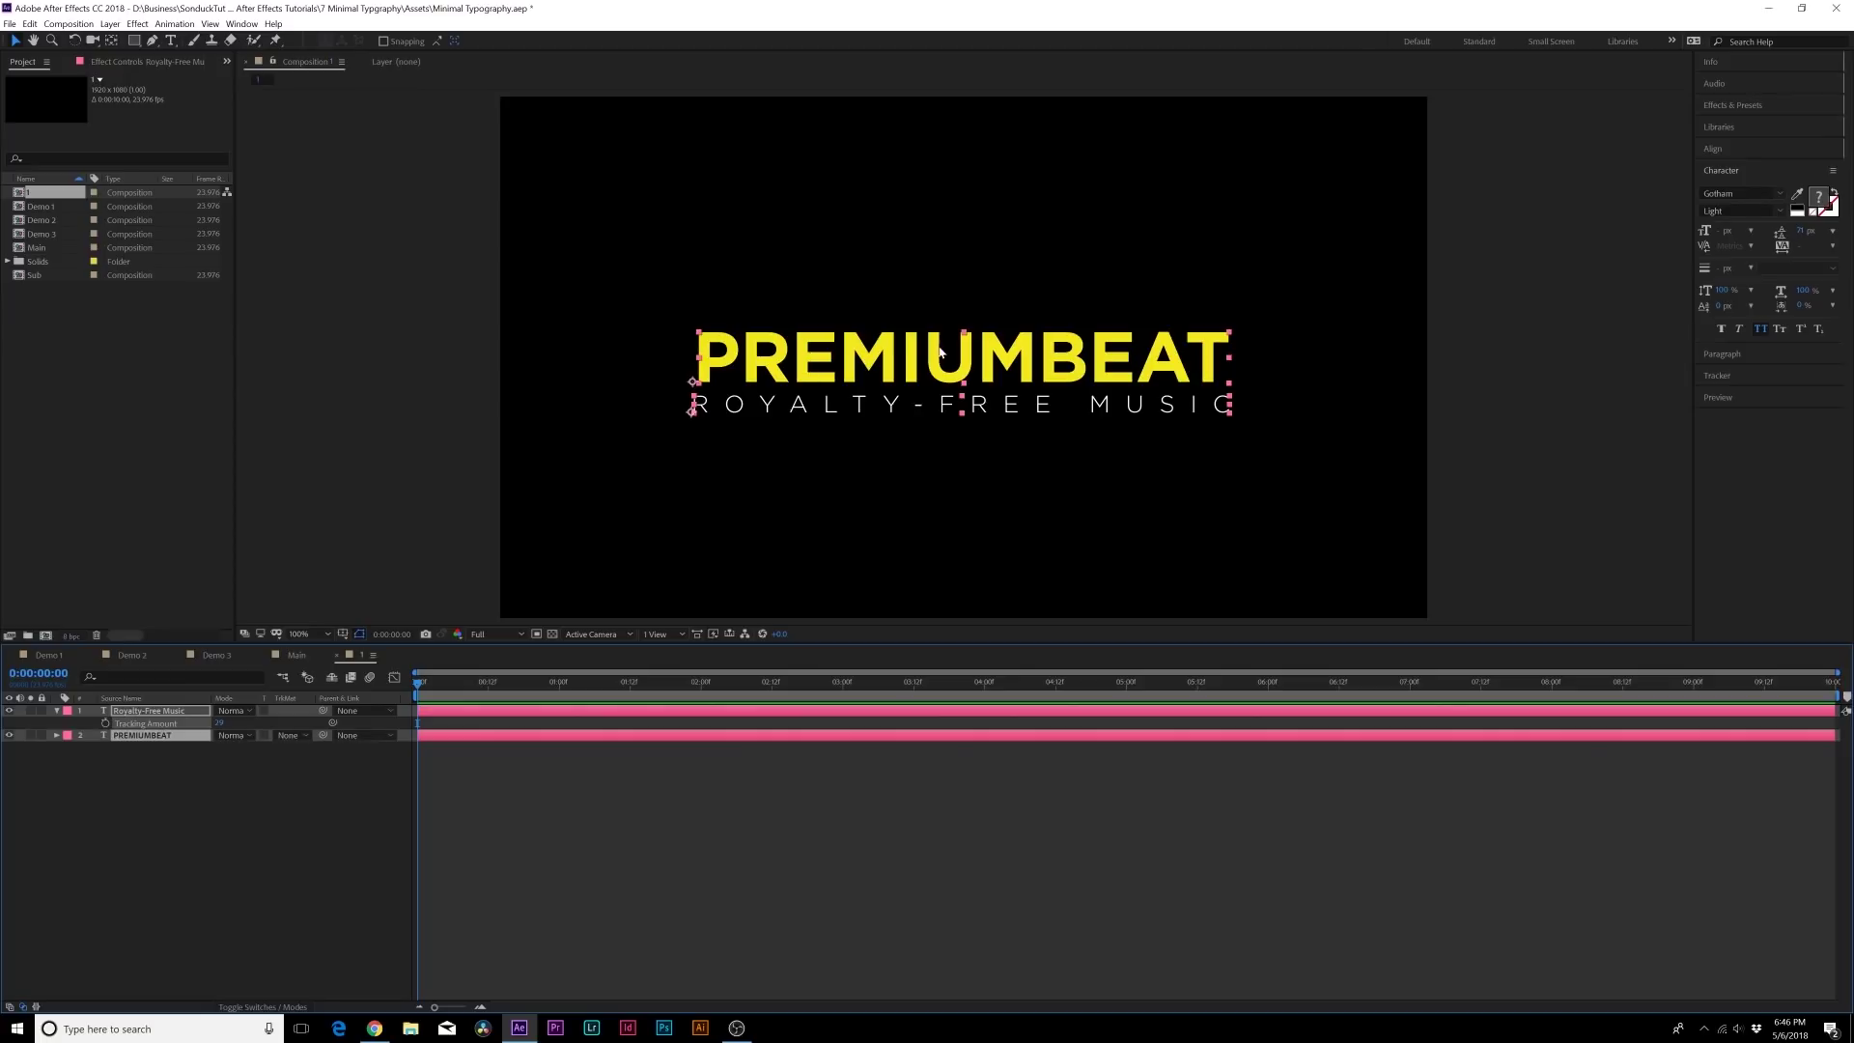
left_click(1714, 150)
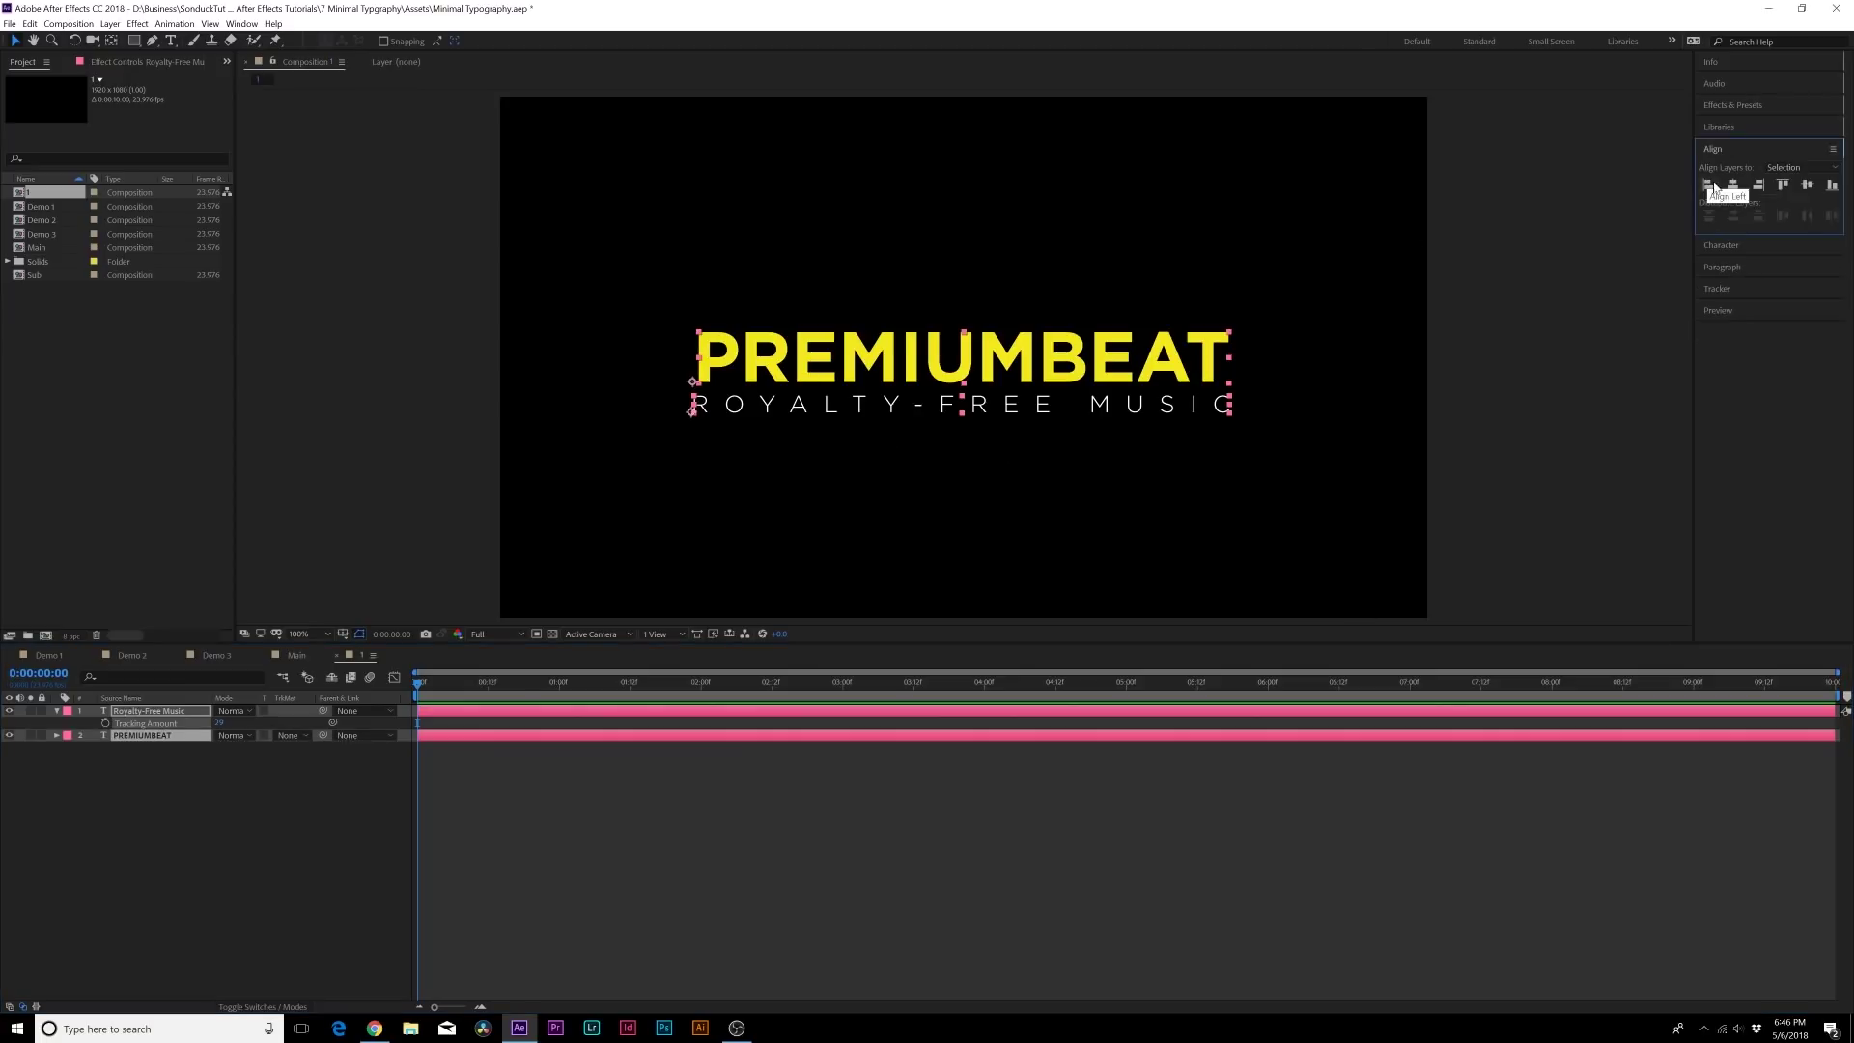
left_click(1710, 185)
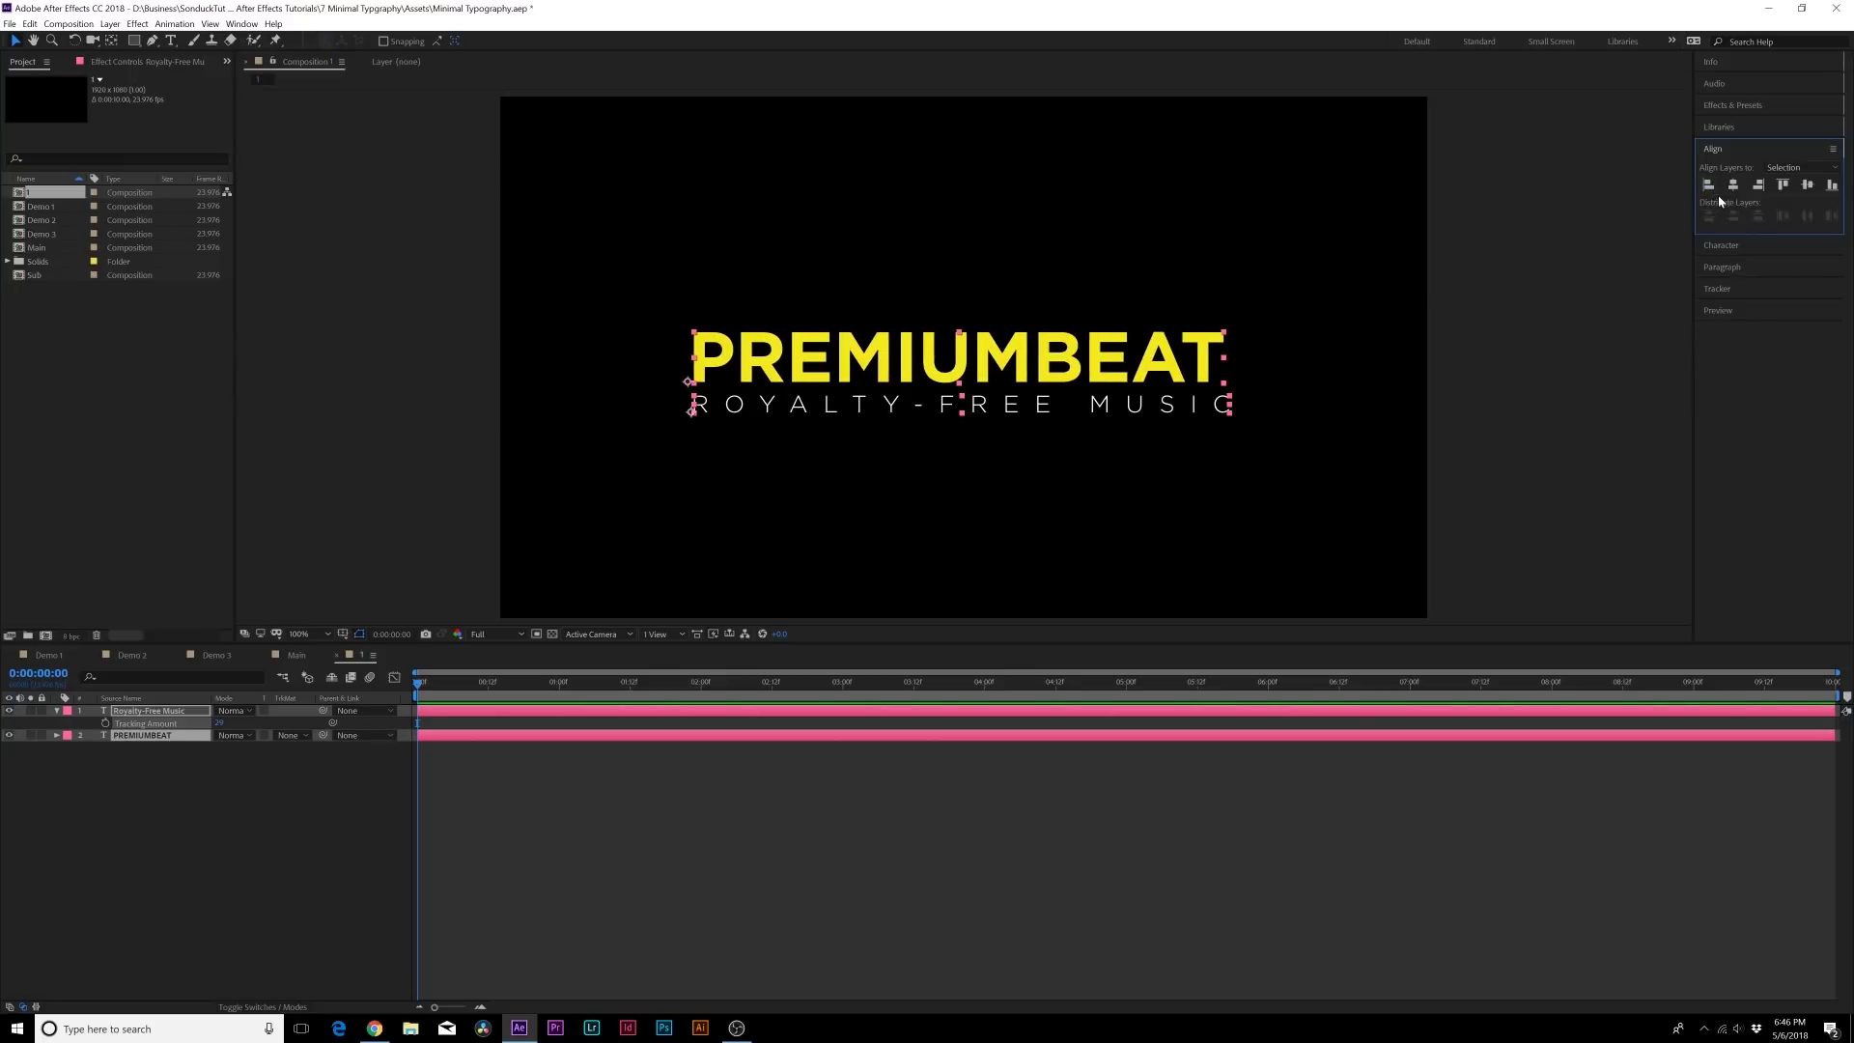
left_click(1731, 185)
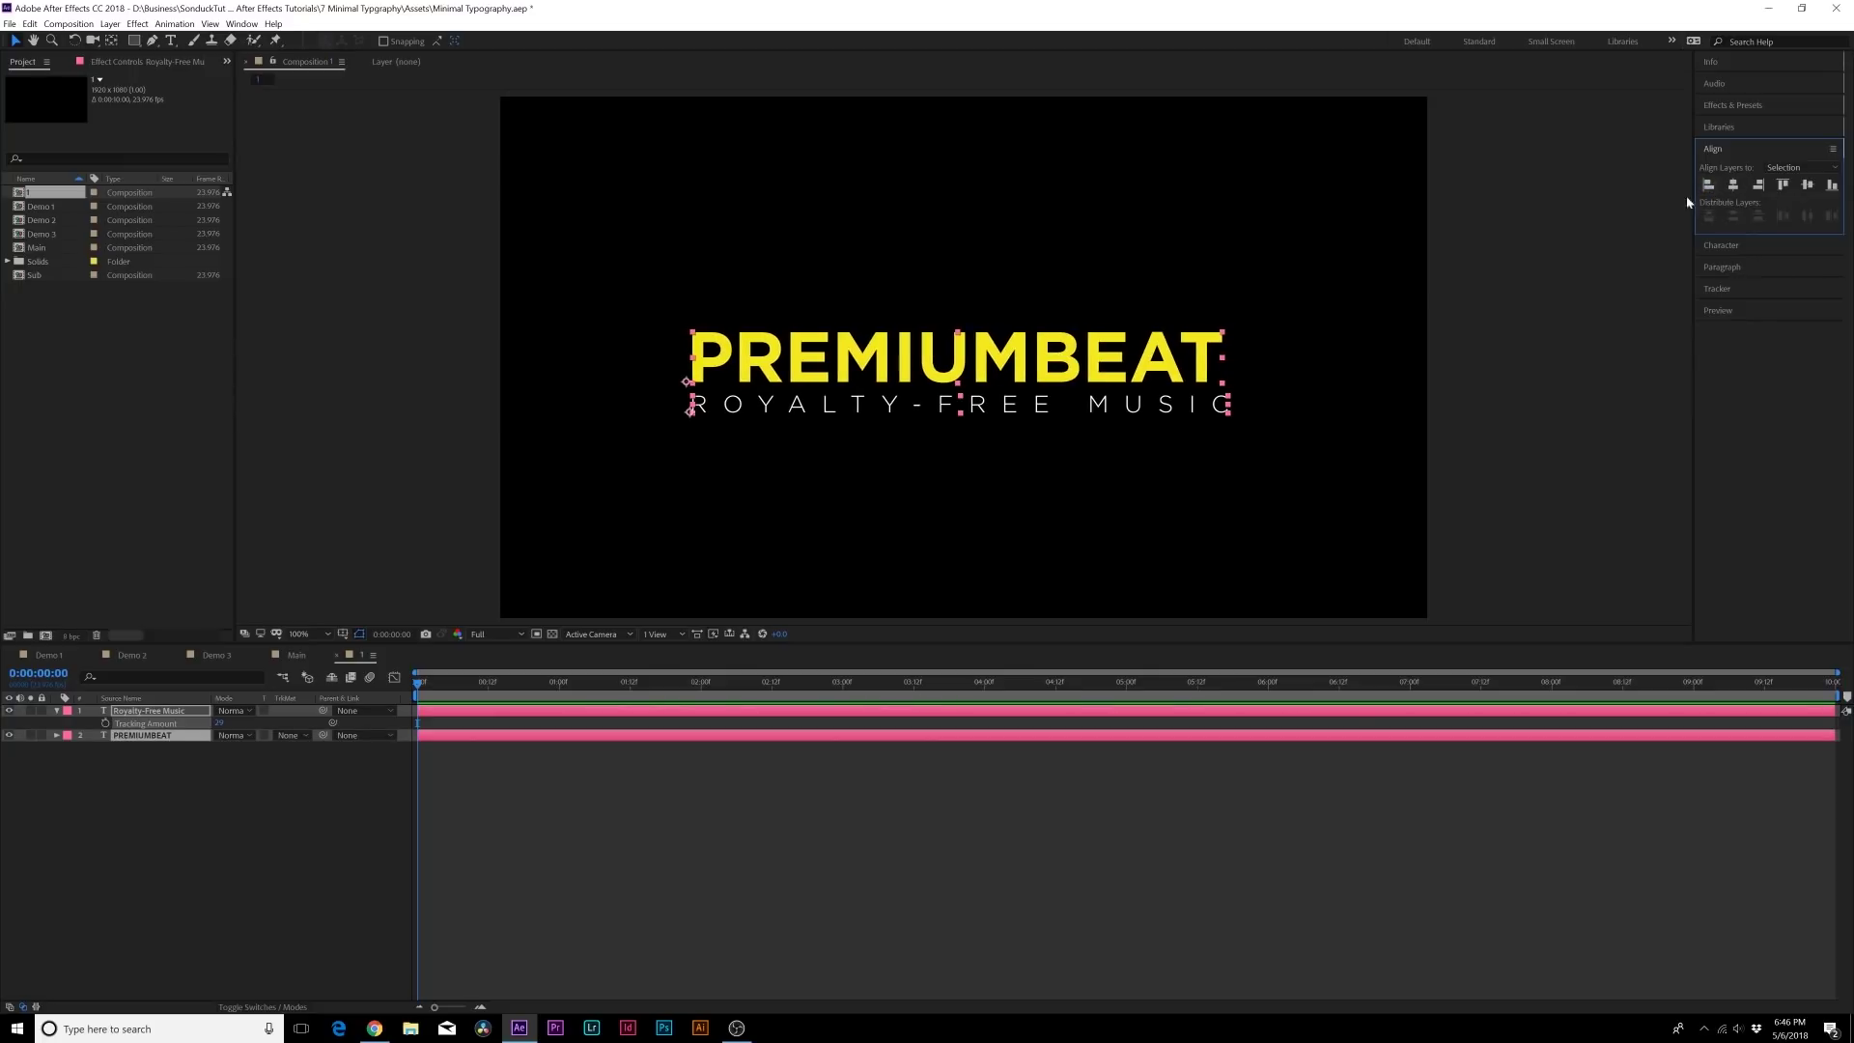
left_click(222, 789)
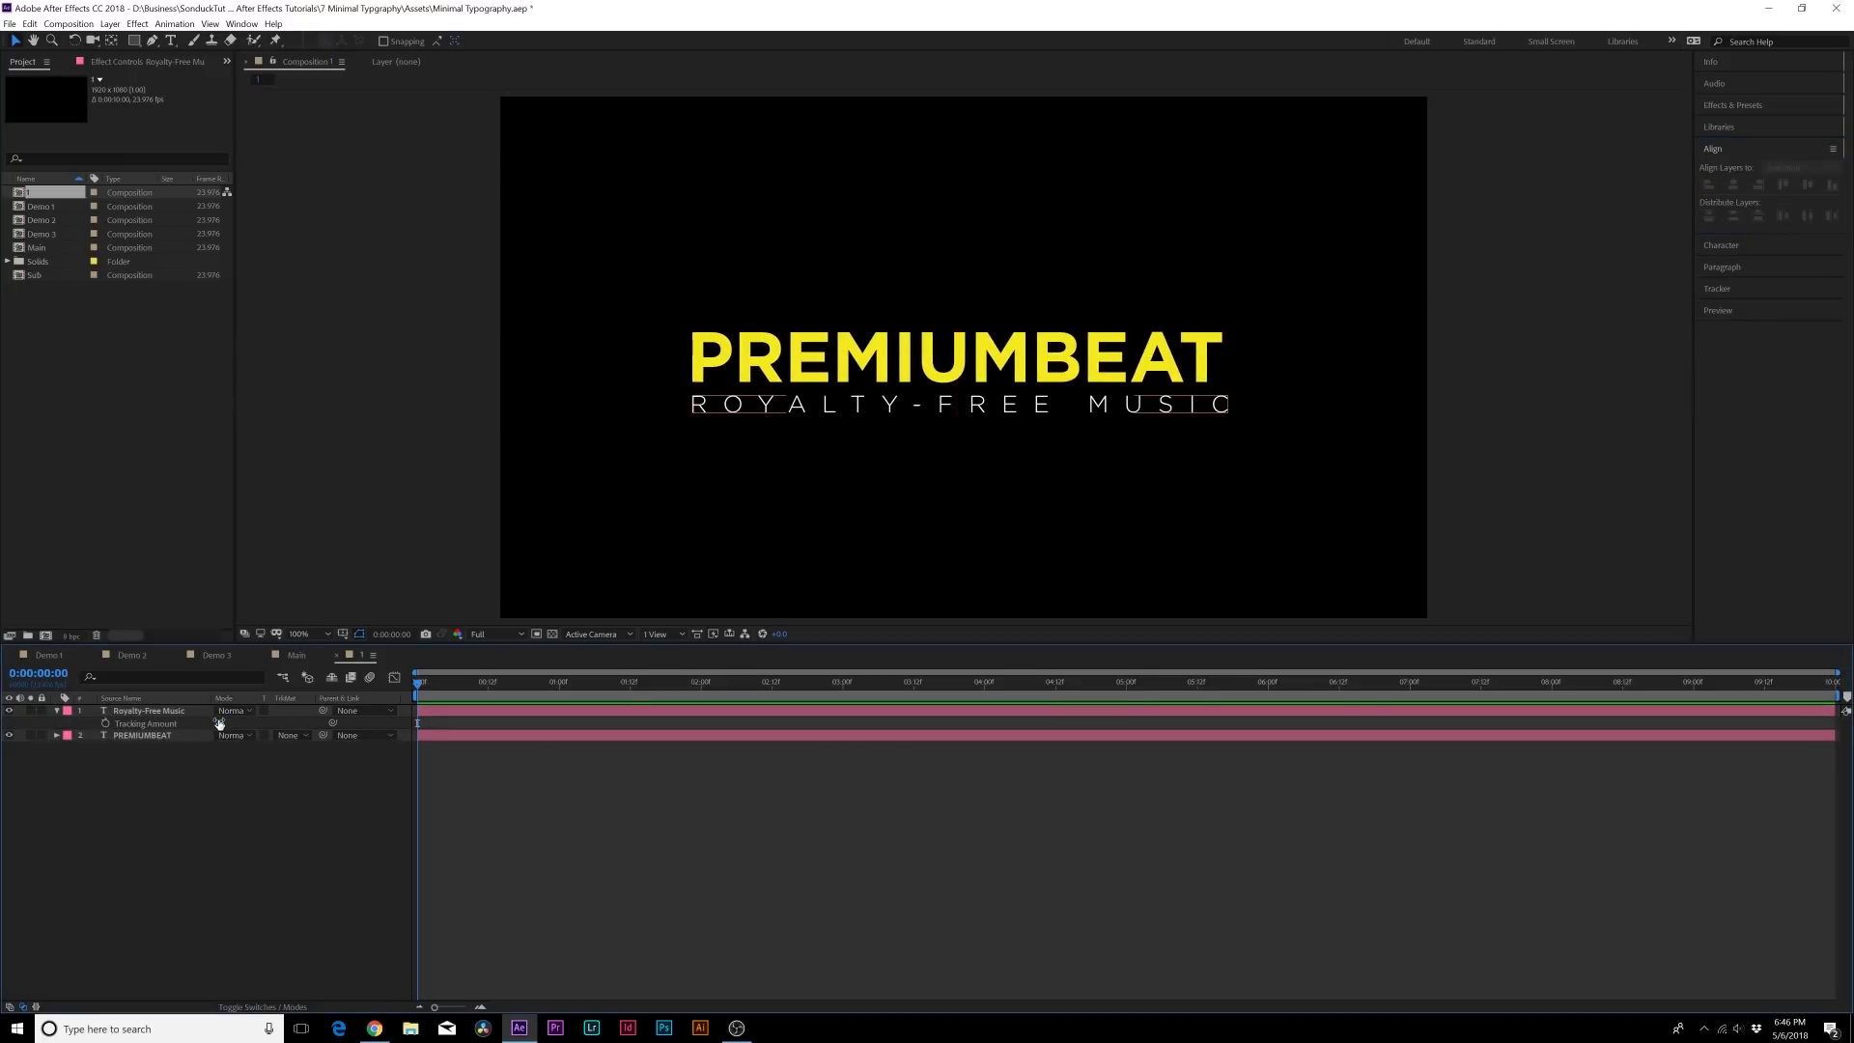
Slightly reduce the Royalty-Free Music layer's Tracking Amount to match the title's width, and centre both text lines in the frame.
left_click_drag(219, 725, 215, 726)
left_click(276, 842)
left_click(956, 357)
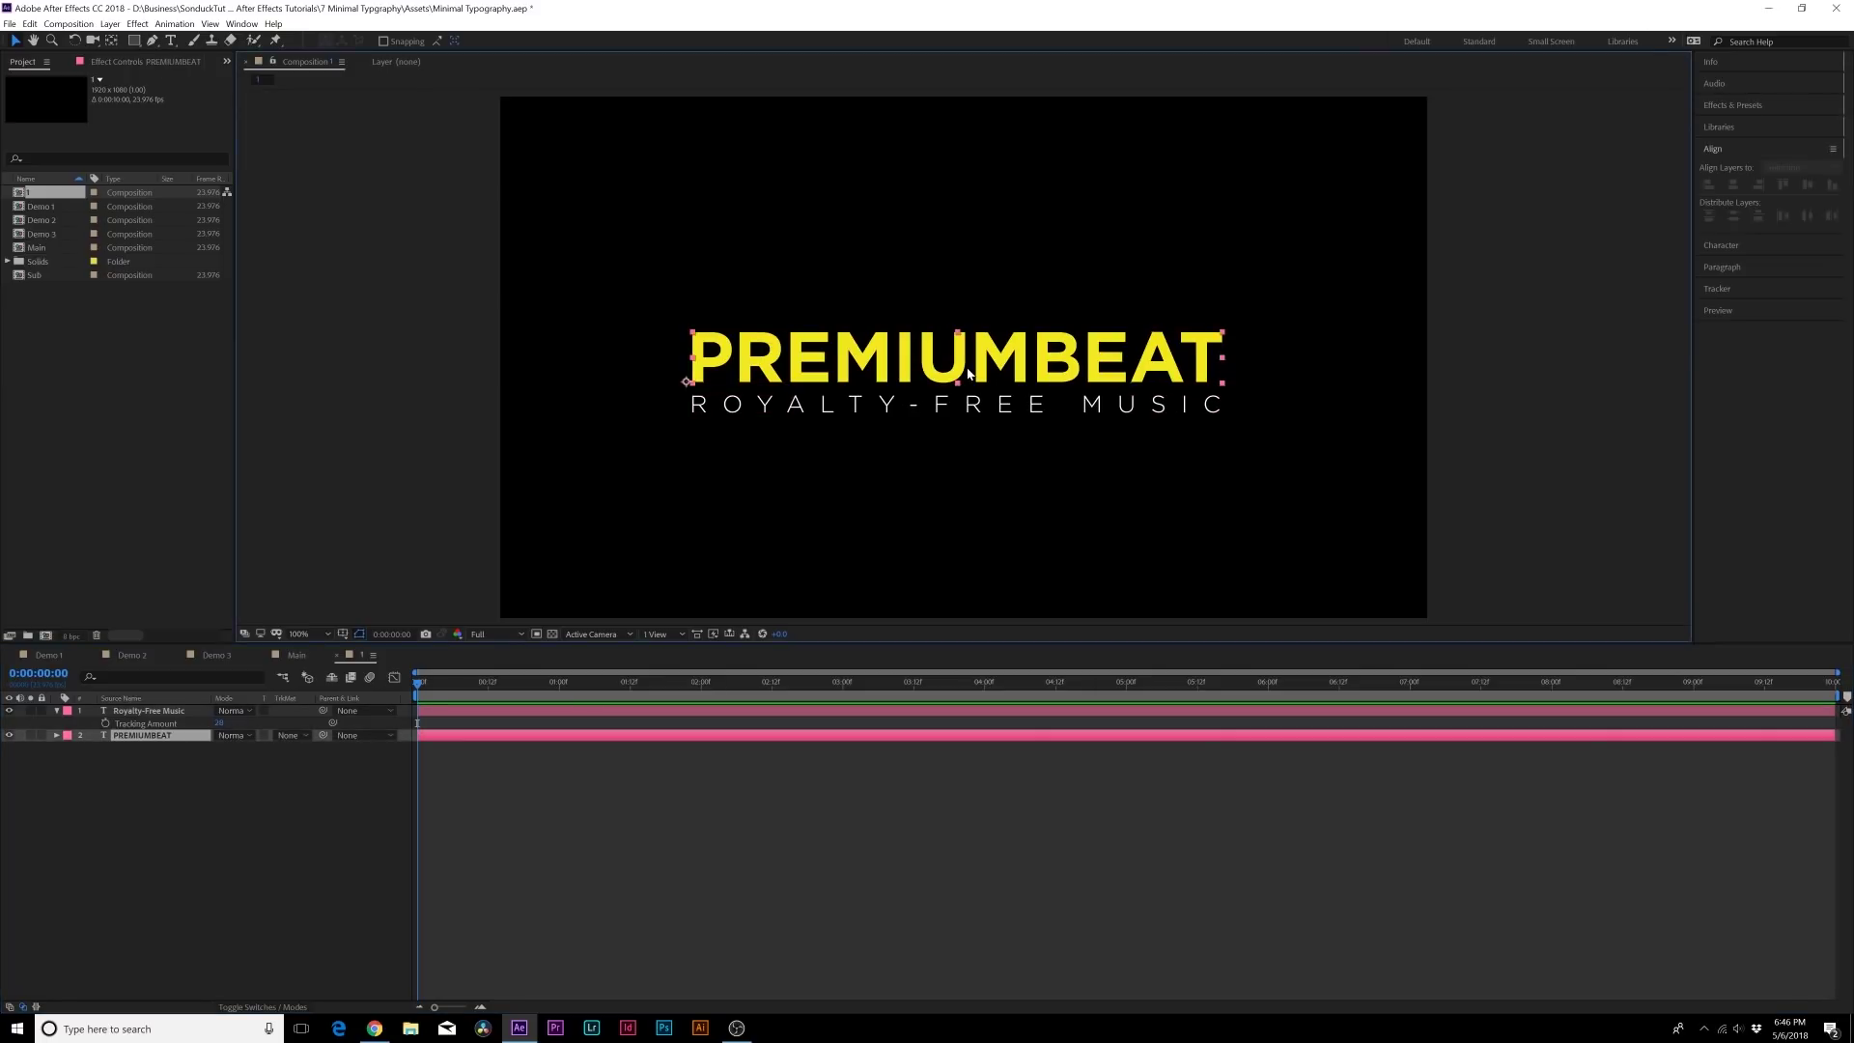
left_click(1014, 406, "shift")
left_click(343, 798)
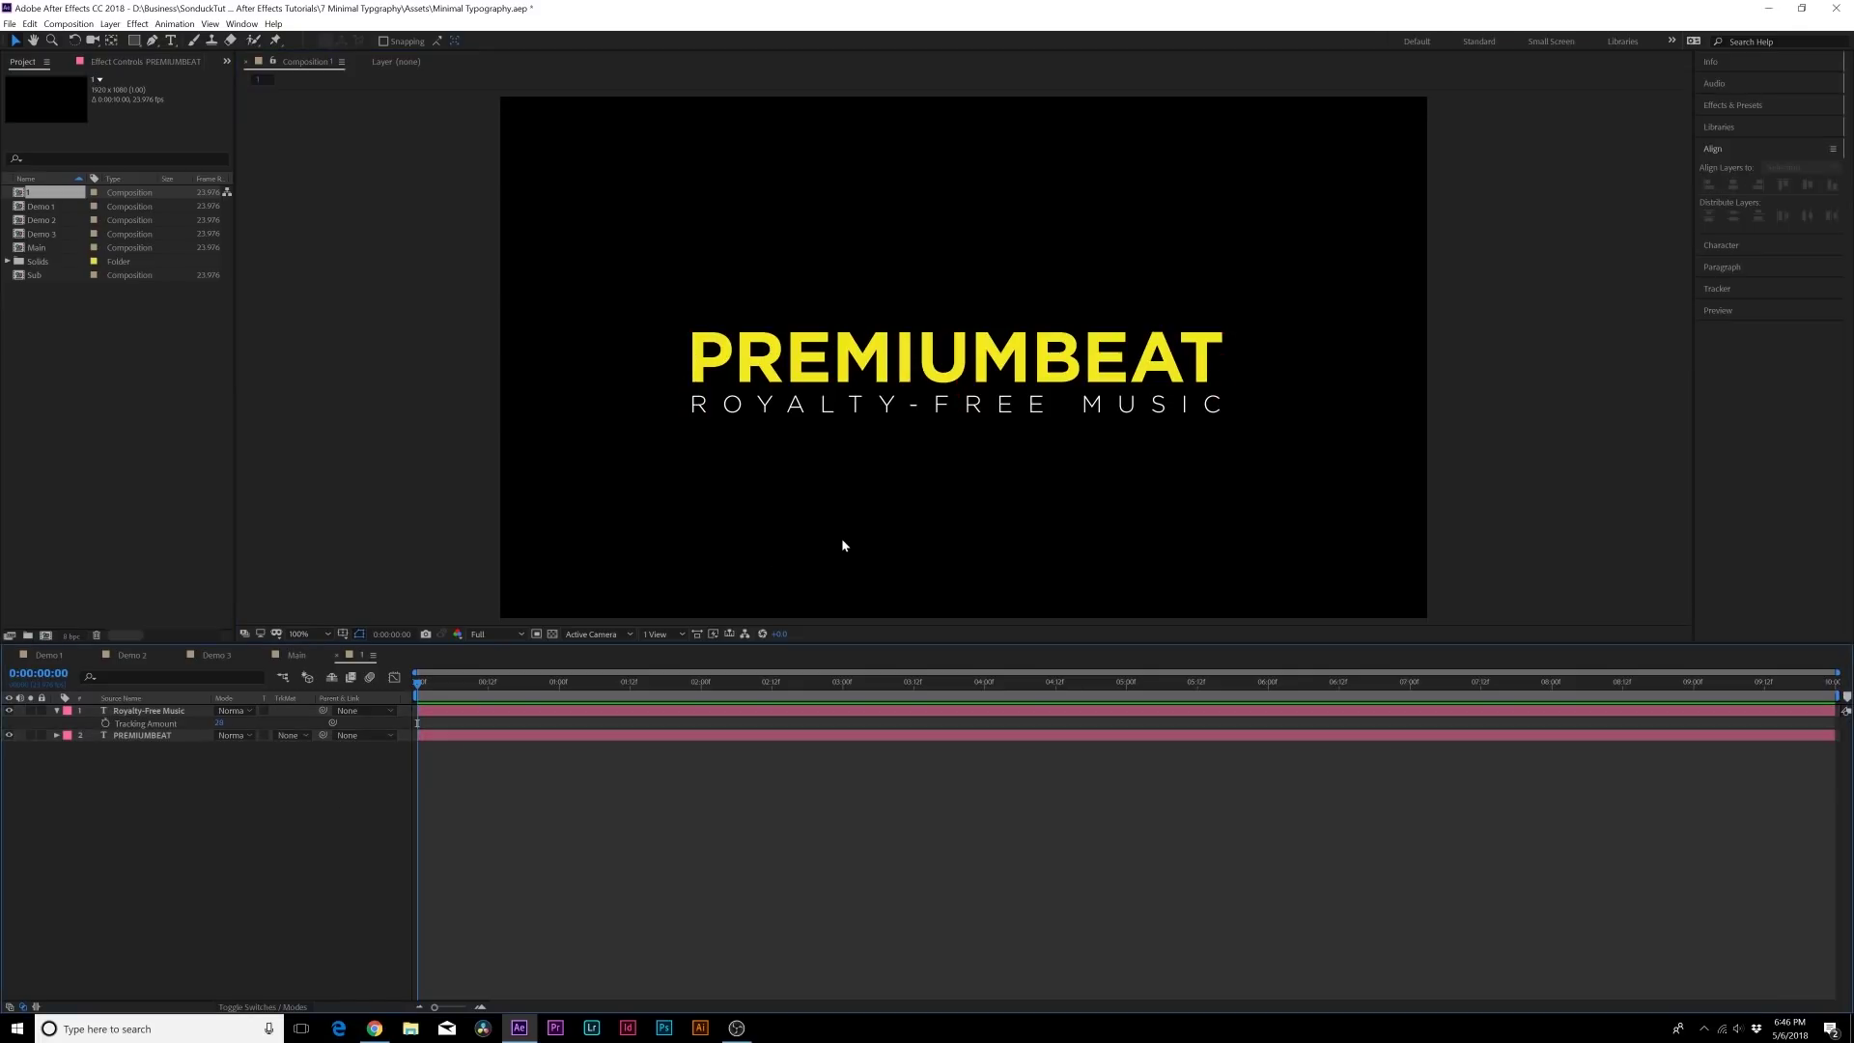
key("period")
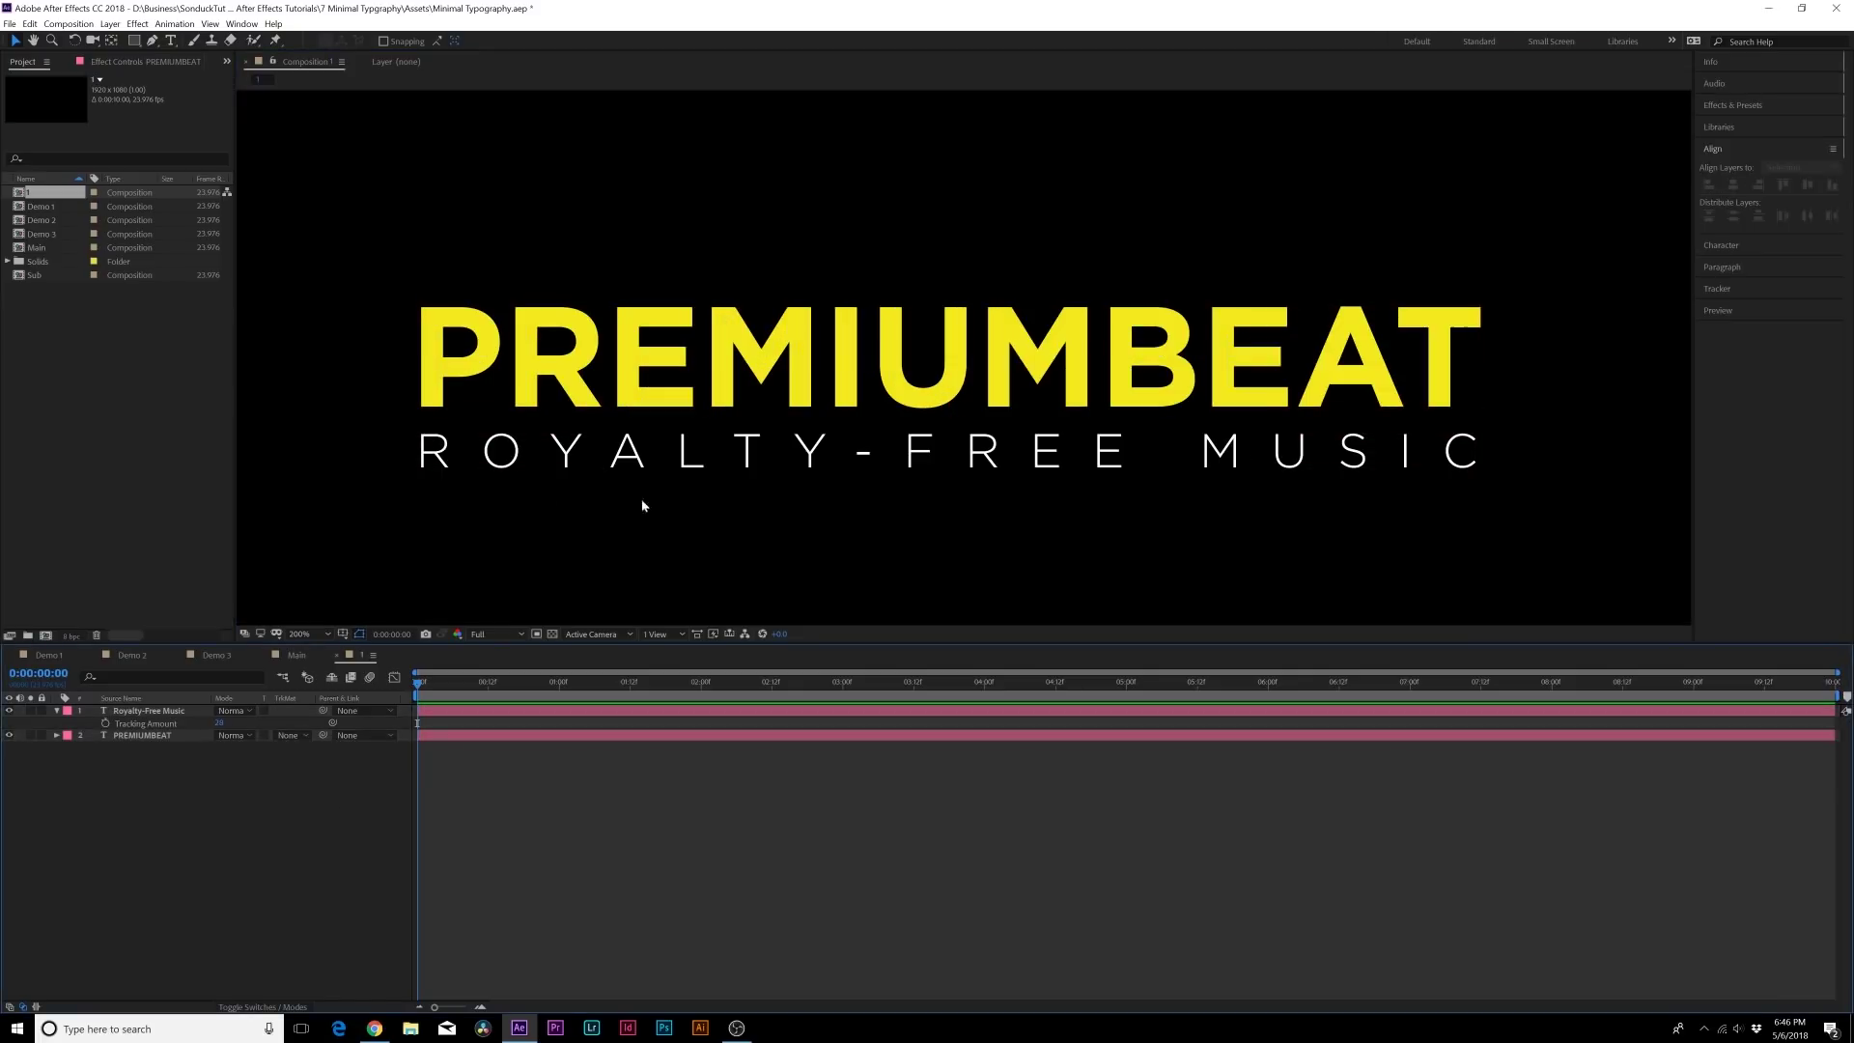
key("comma")
left_click(903, 418)
left_click(212, 864)
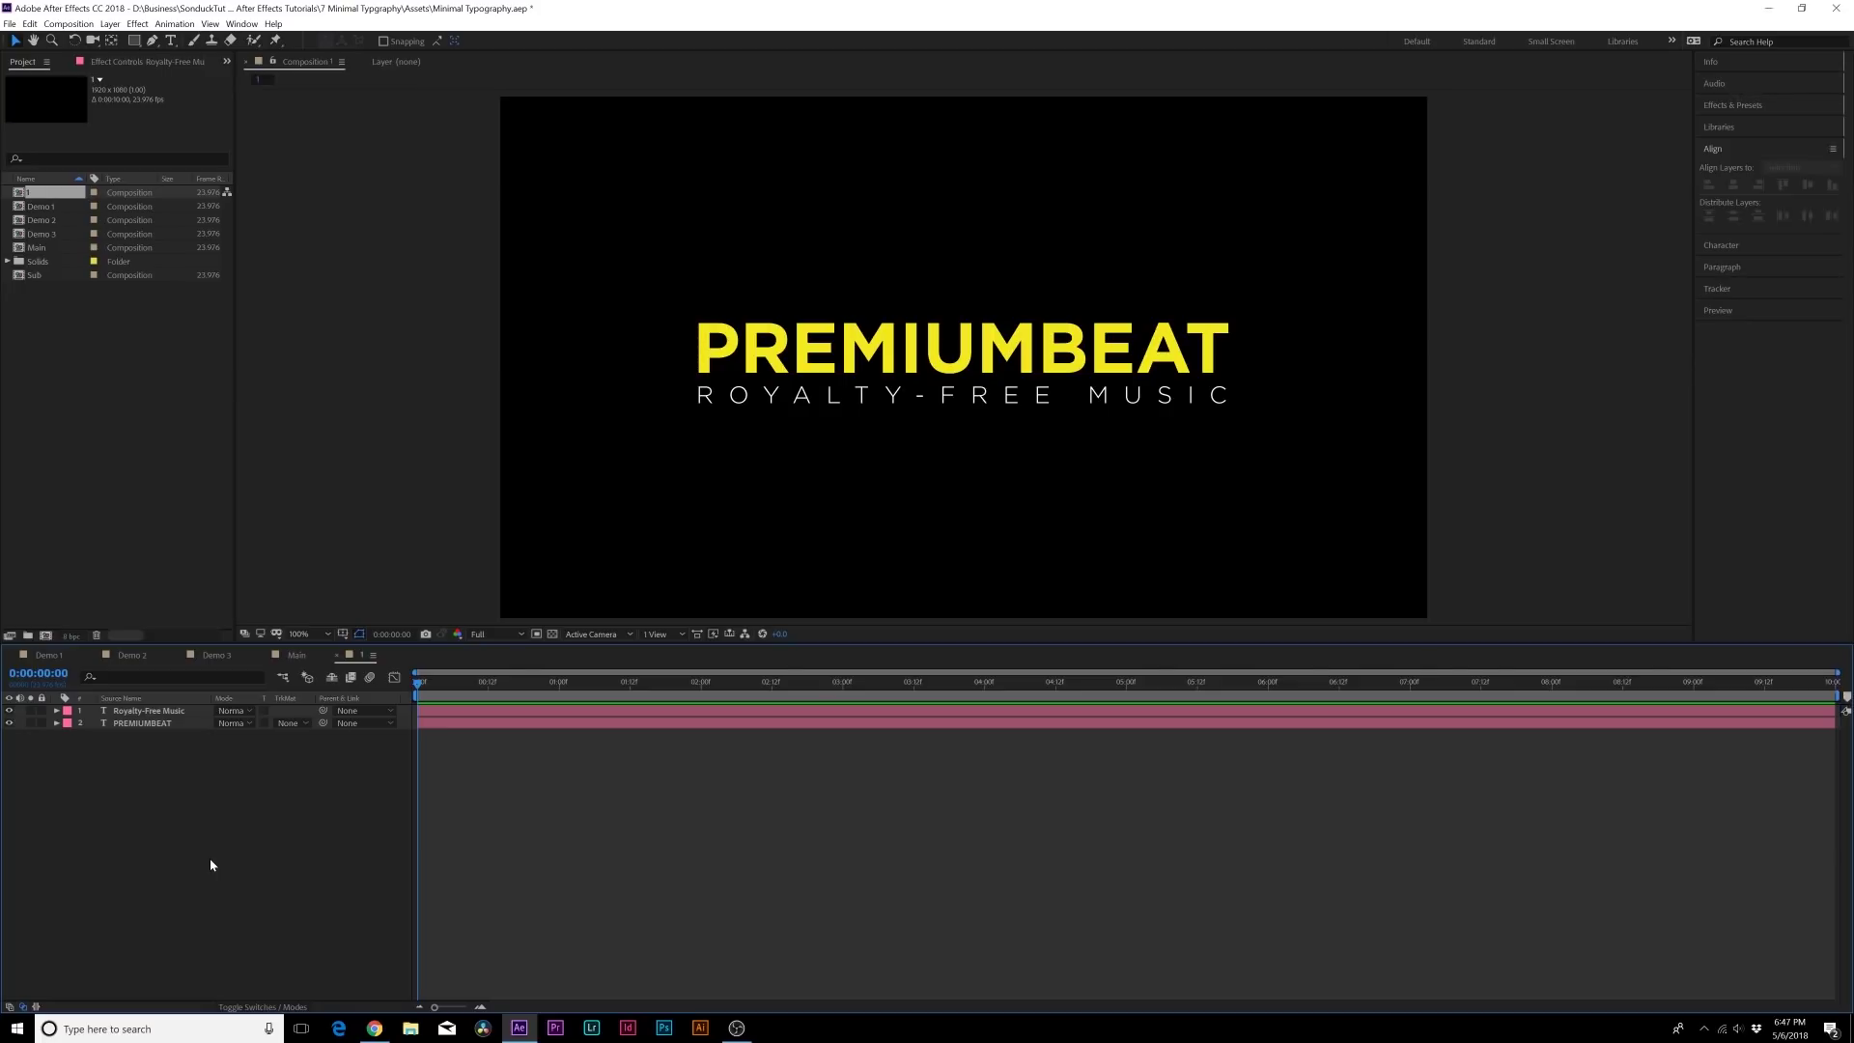
Copy BEAT out of the PREMIUMBEAT text and delete it there, leaving only PREMIUM in that layer.
left_click(700, 347)
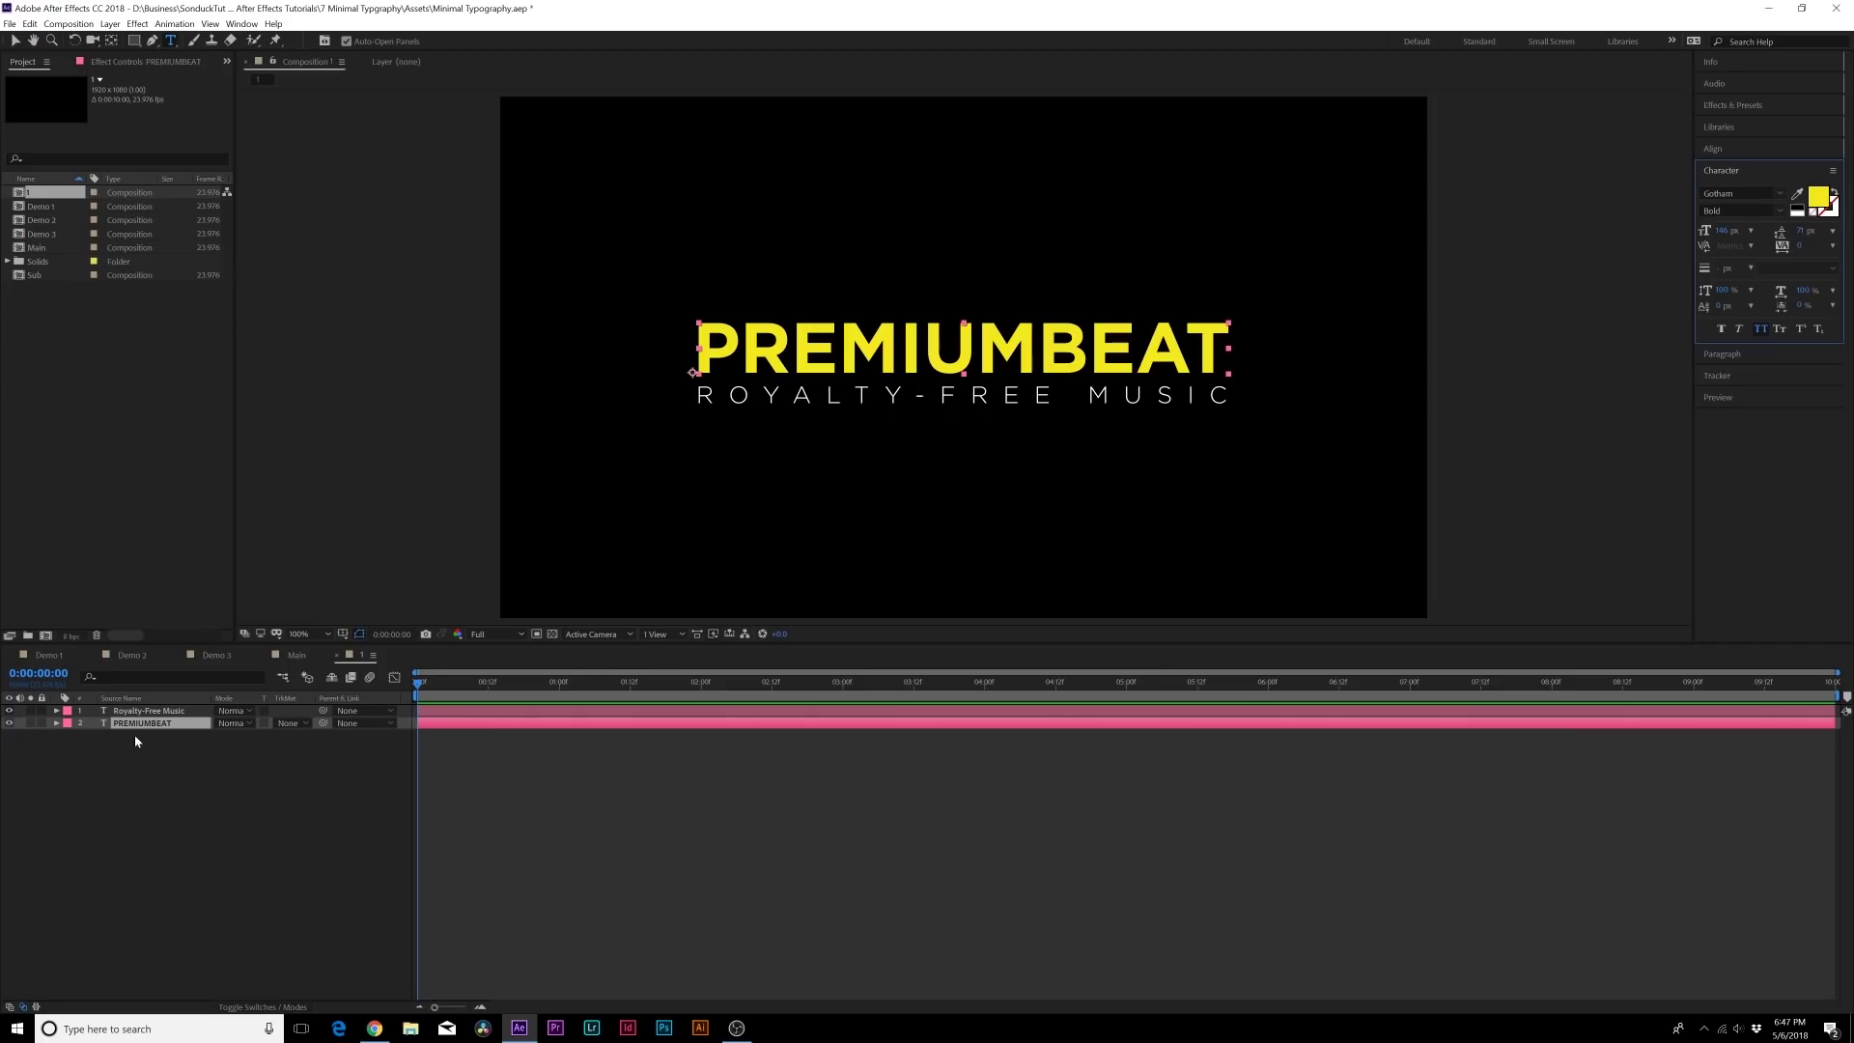
left_click_drag(1045, 351, 1214, 354)
key("ctrl+c")
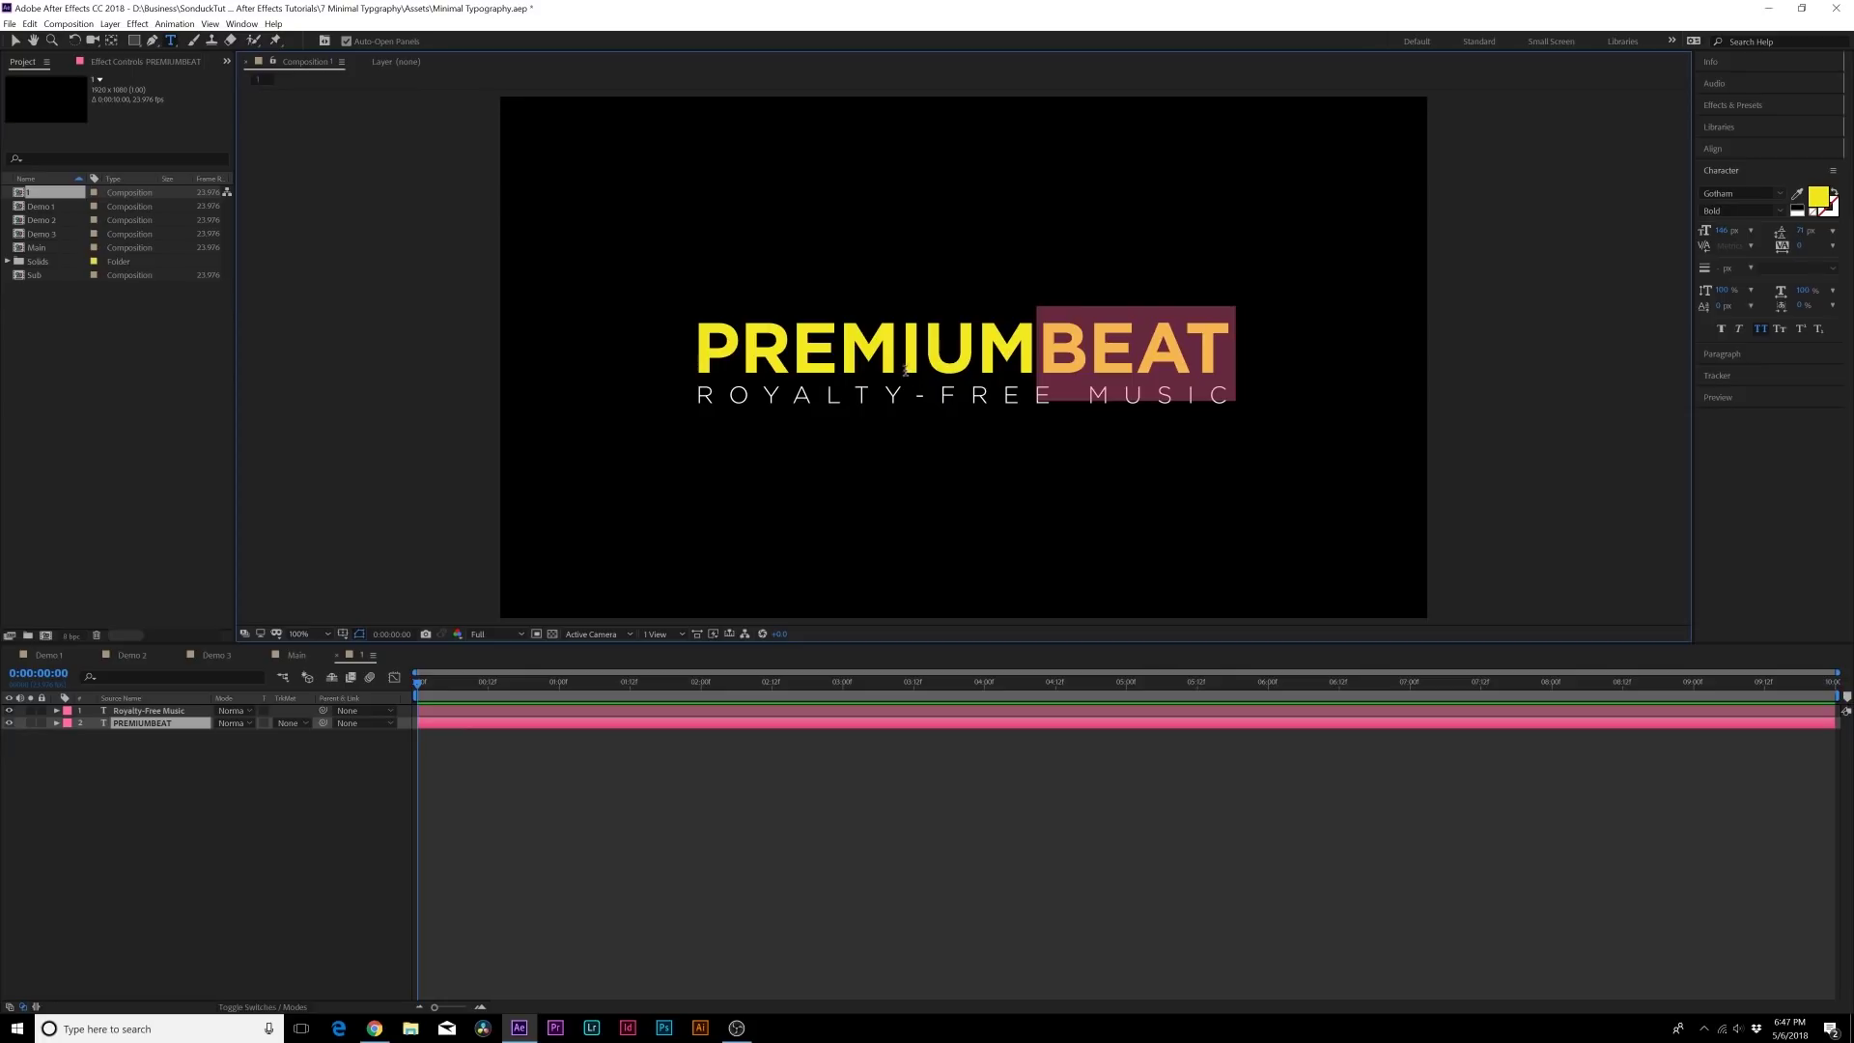
key("BackSpace")
left_click(204, 791)
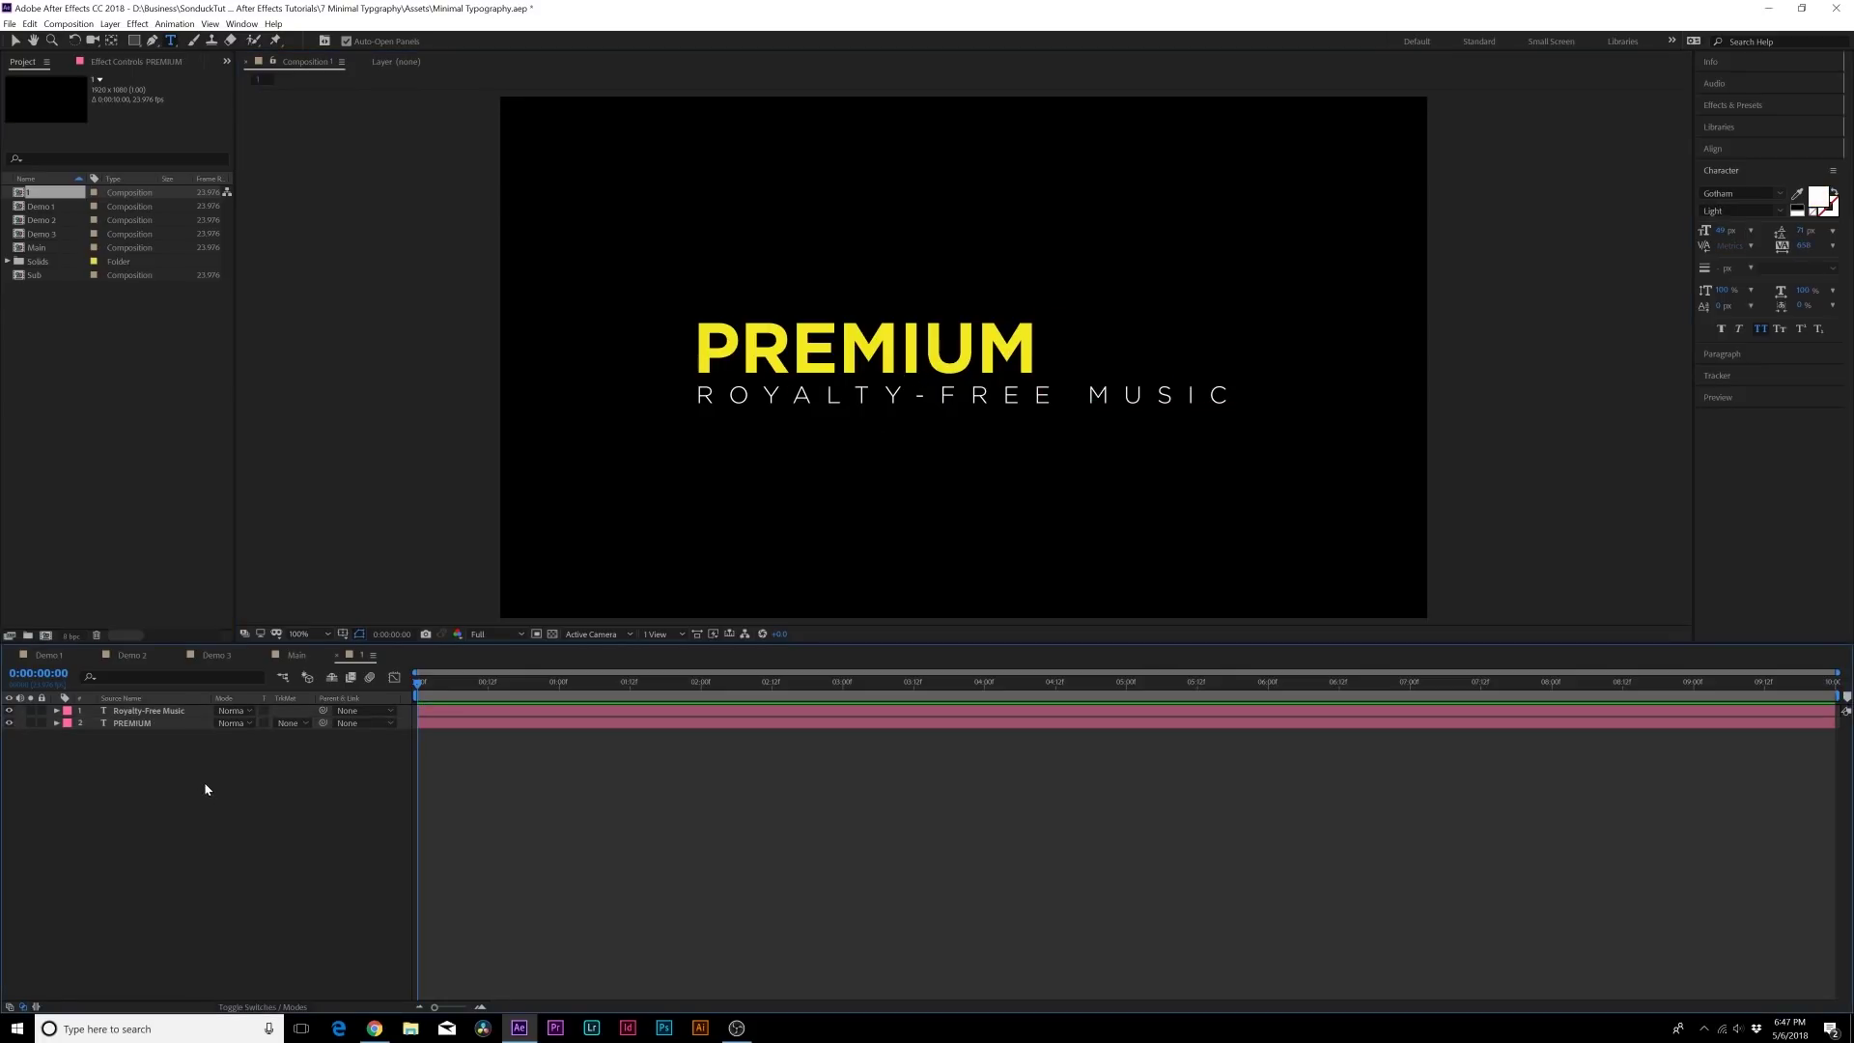
Paste BEAT into its own yellow text layer and place it directly after PREMIUM so the title reads as one word.
left_click(1085, 300)
key("ctrl+v")
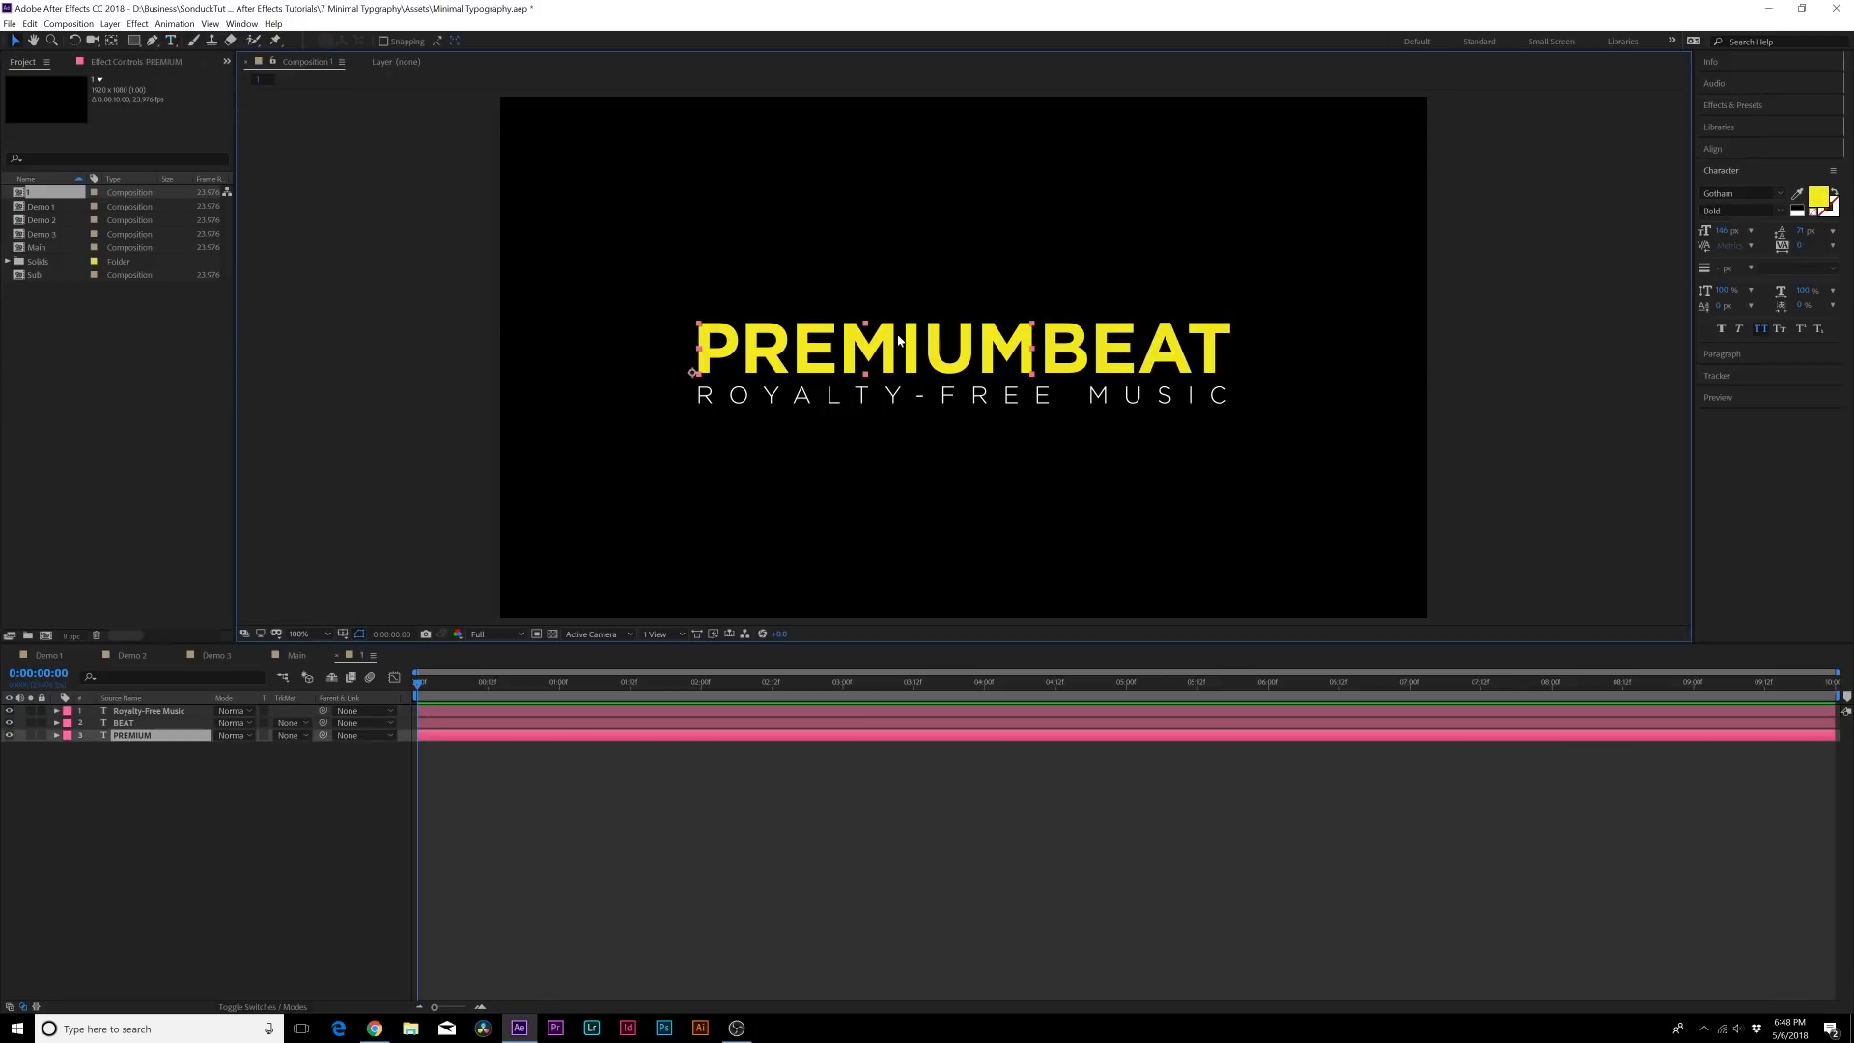
left_click(1140, 351)
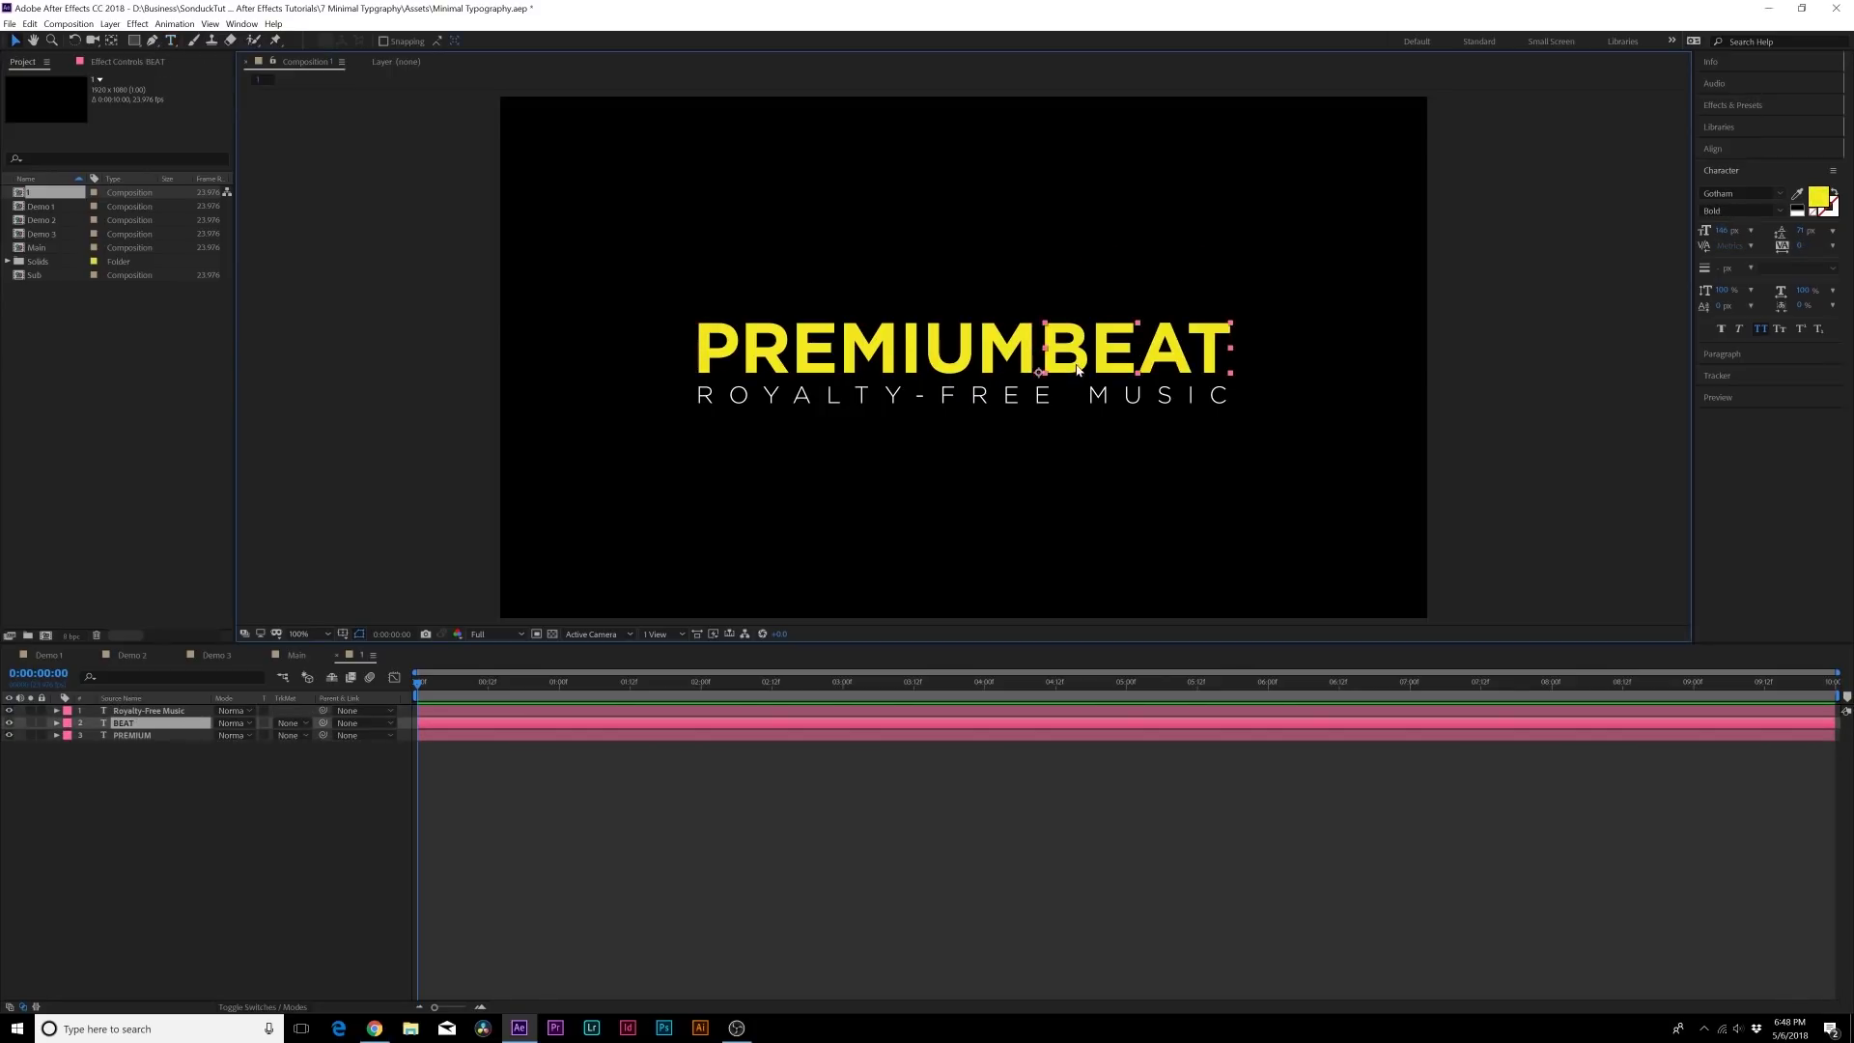
Add Position keyframes to the Royalty-Free Music, BEAT and PREMIUM layers and move them to the 2-second mark.
key("ctrl+a")
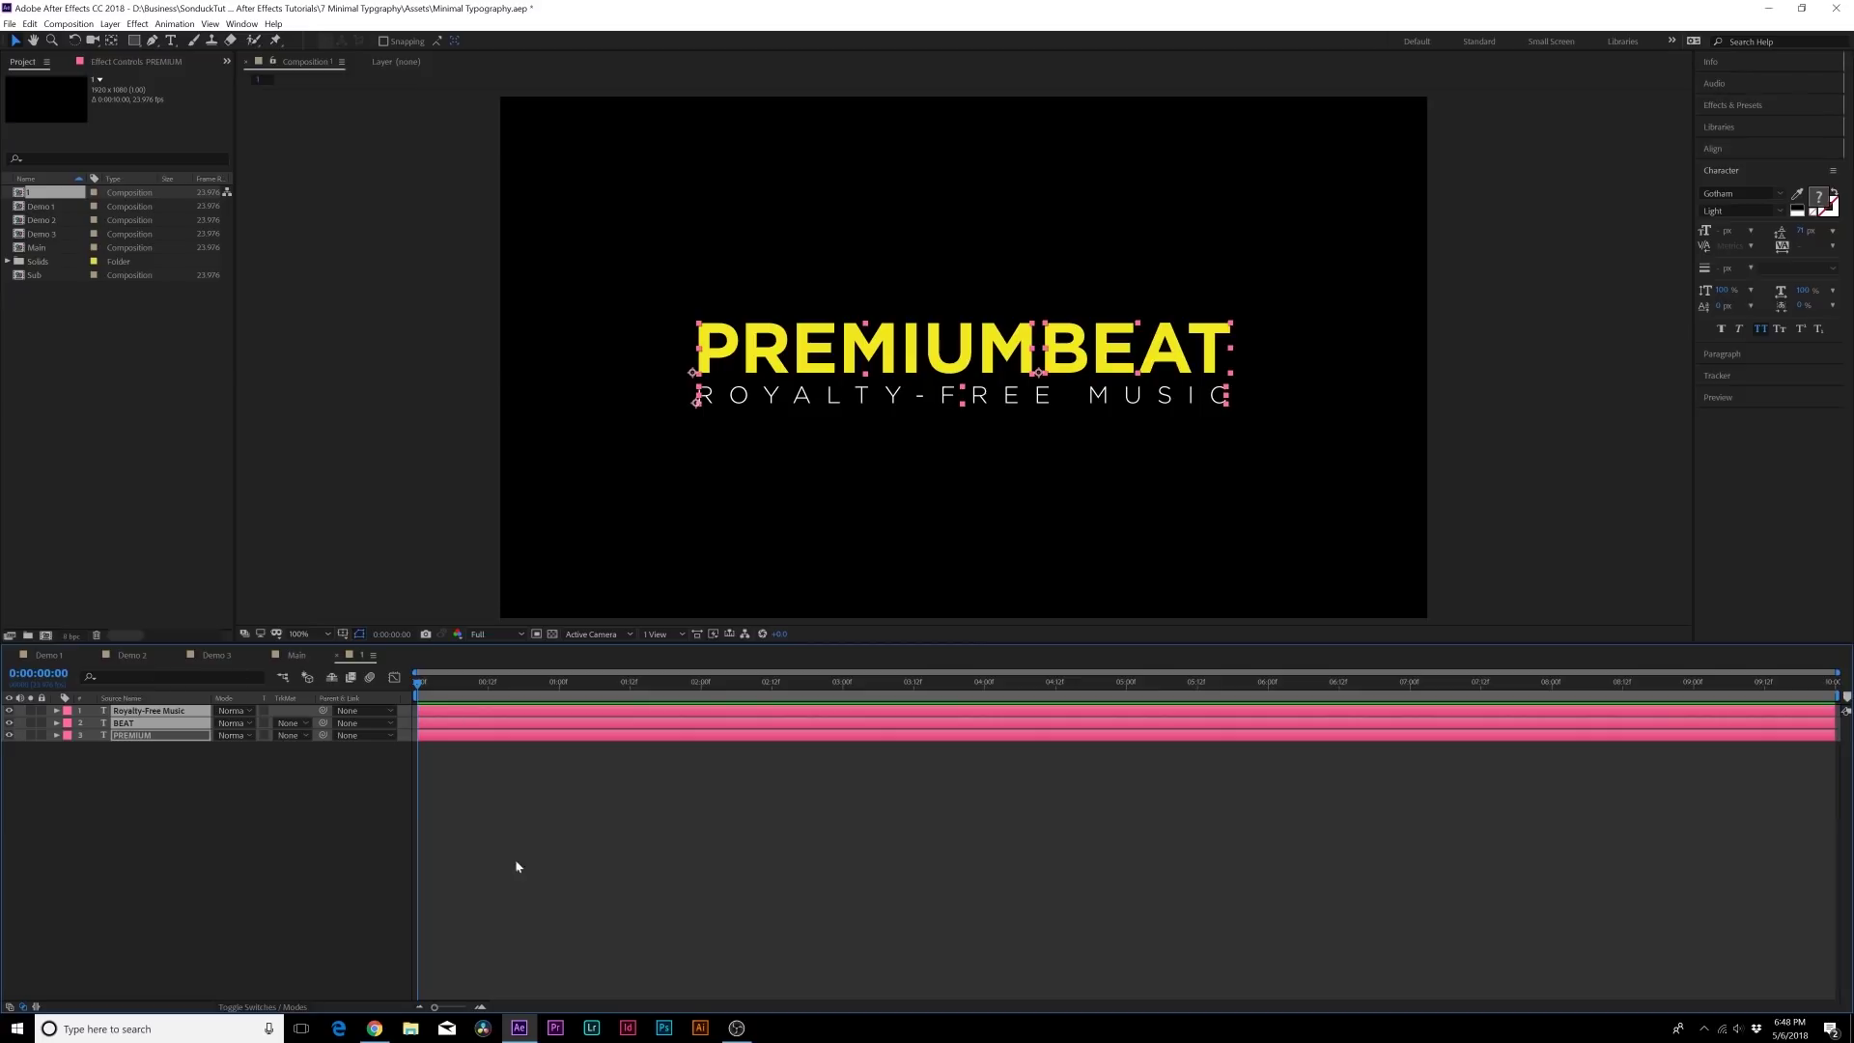
key("p")
left_click(94, 723)
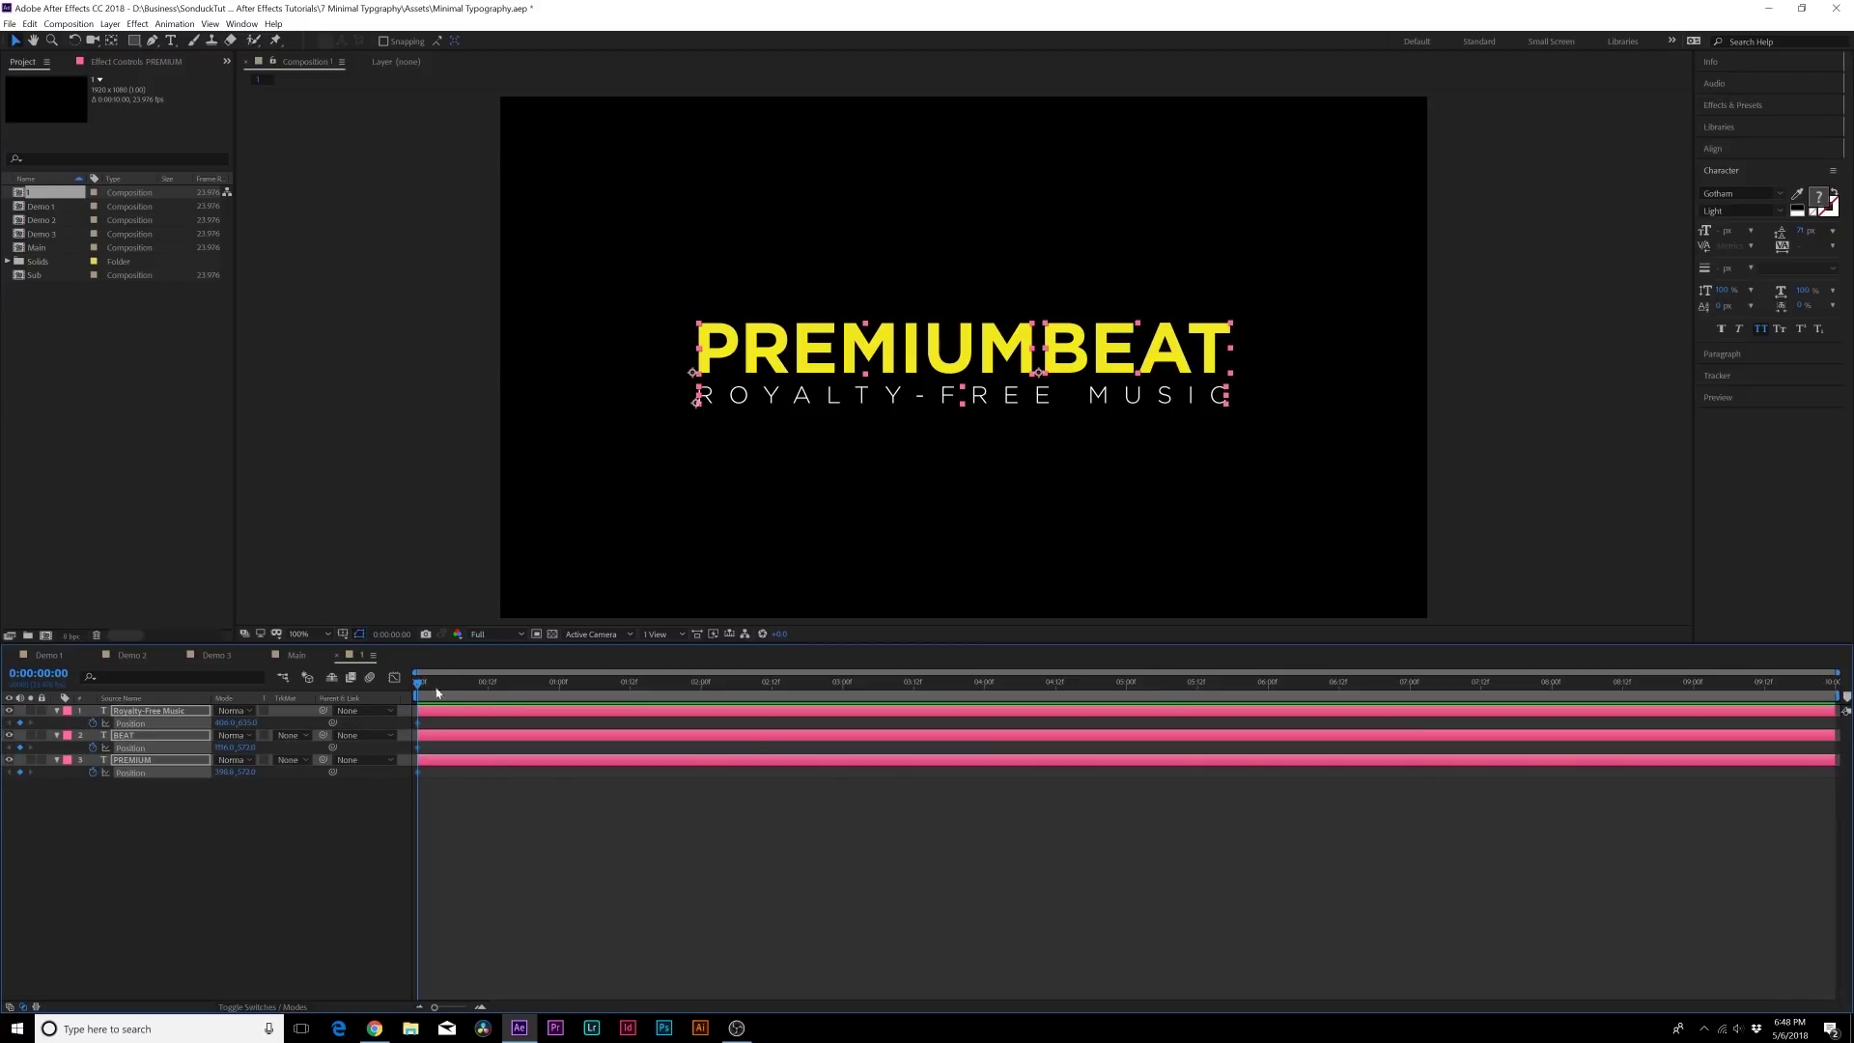
left_click_drag(425, 688, 701, 731)
left_click(223, 793)
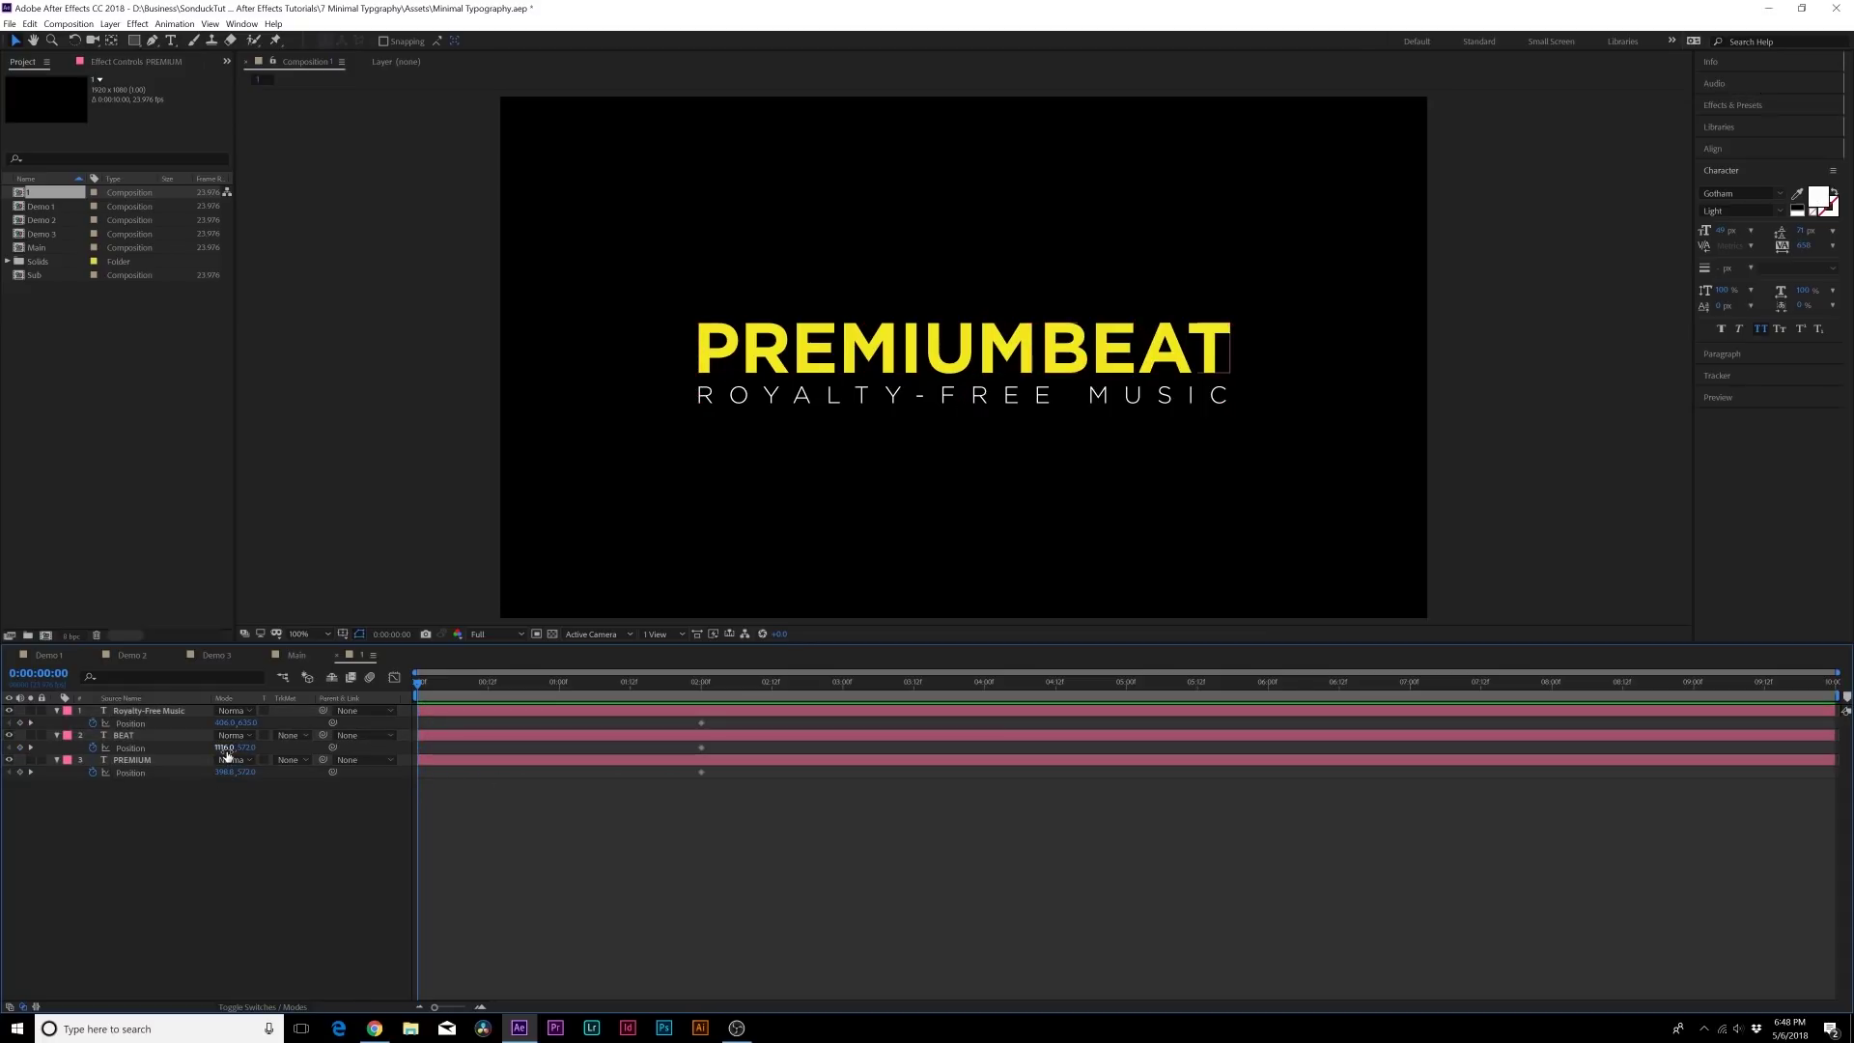
Keyframe BEAT's starting position further left and PREMIUM's further right at the first frame, and check the horizontal slide.
left_click_drag(230, 750, 519, 772)
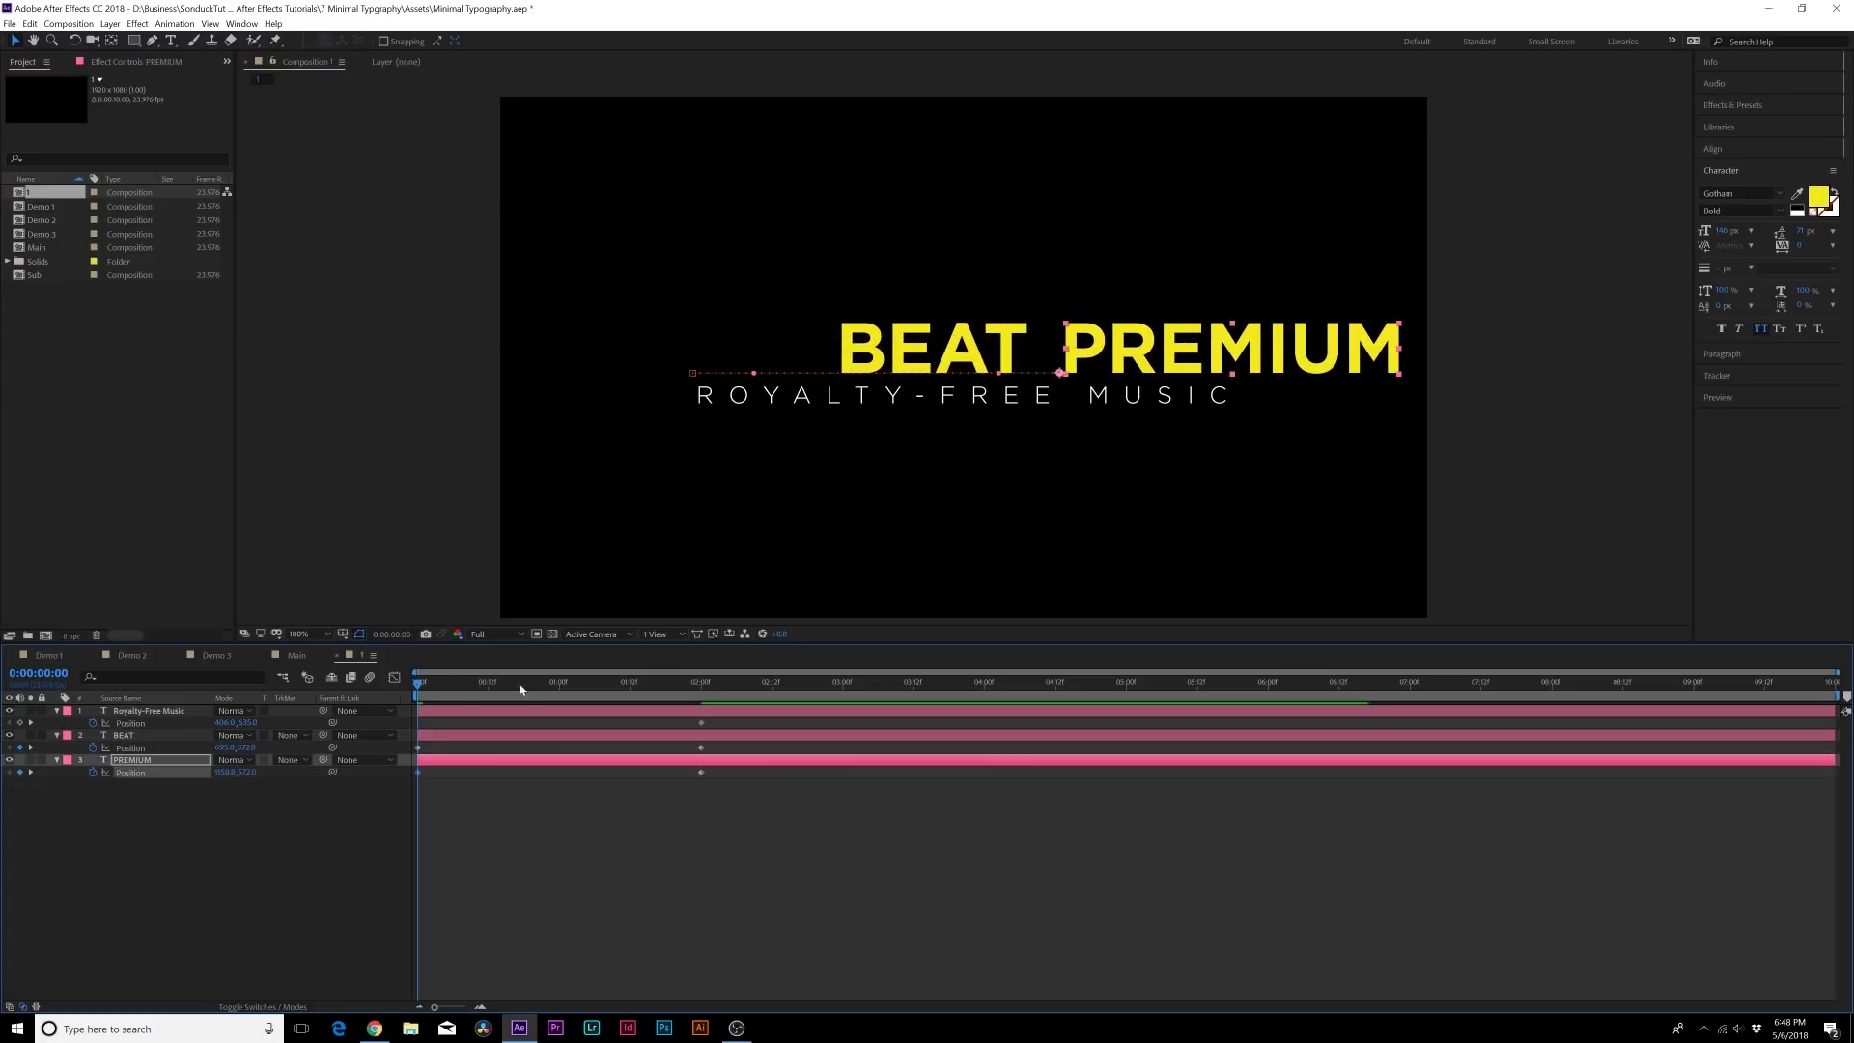
left_click_drag(521, 689, 576, 704)
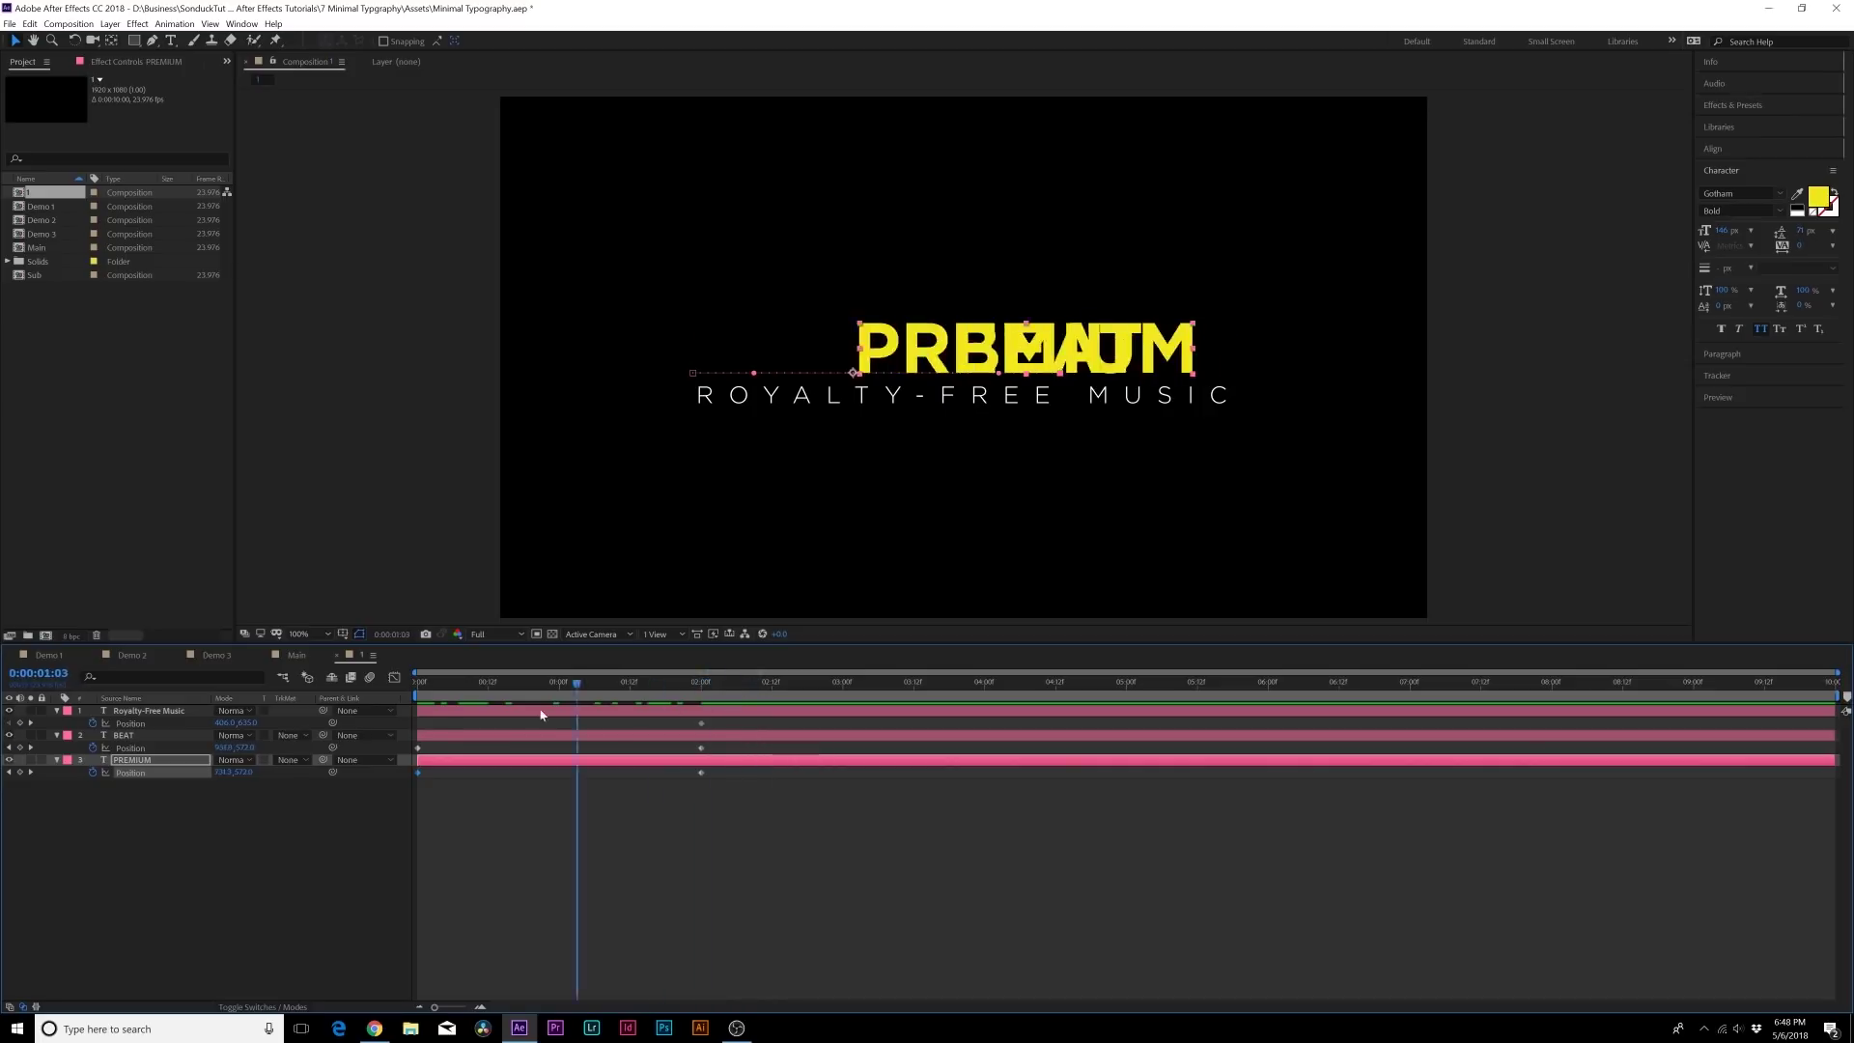
key("Home")
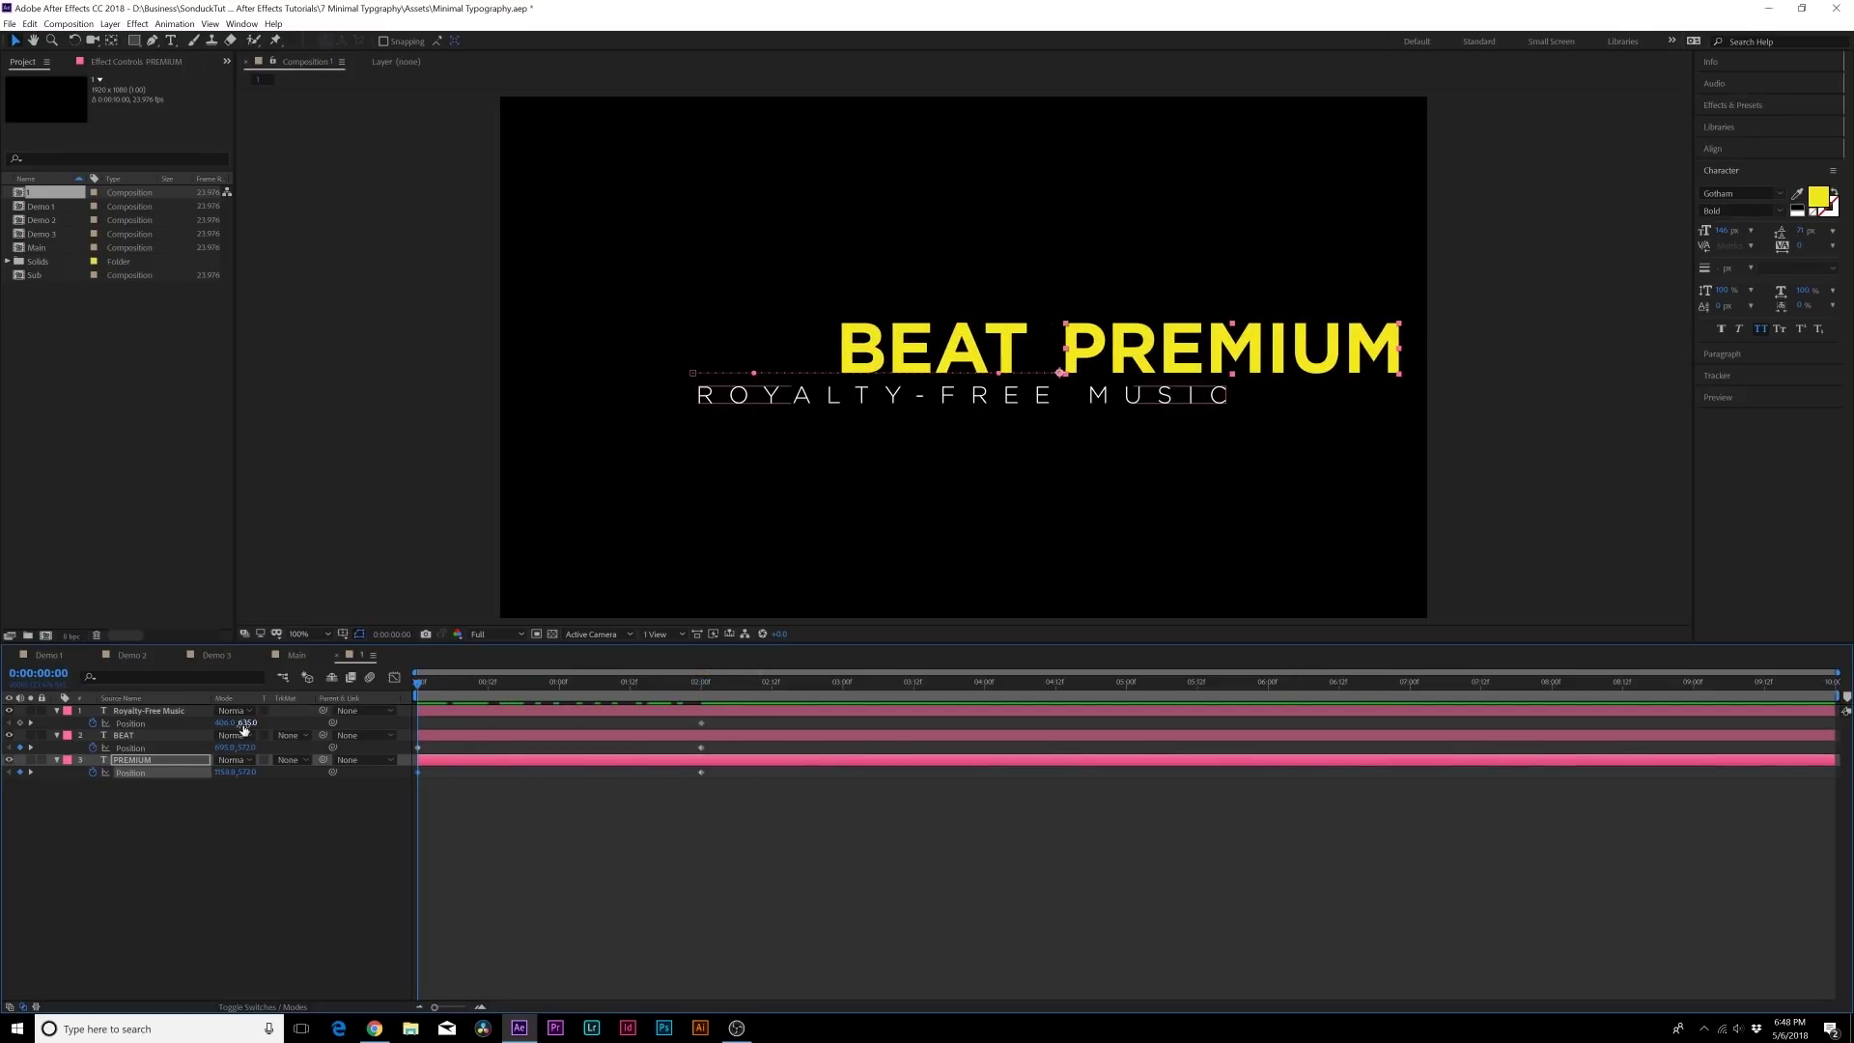
Keyframe the Royalty-Free Music layer's starting position higher, behind the title's upper edge, at the first frame, and preview all three moves.
left_click(162, 712)
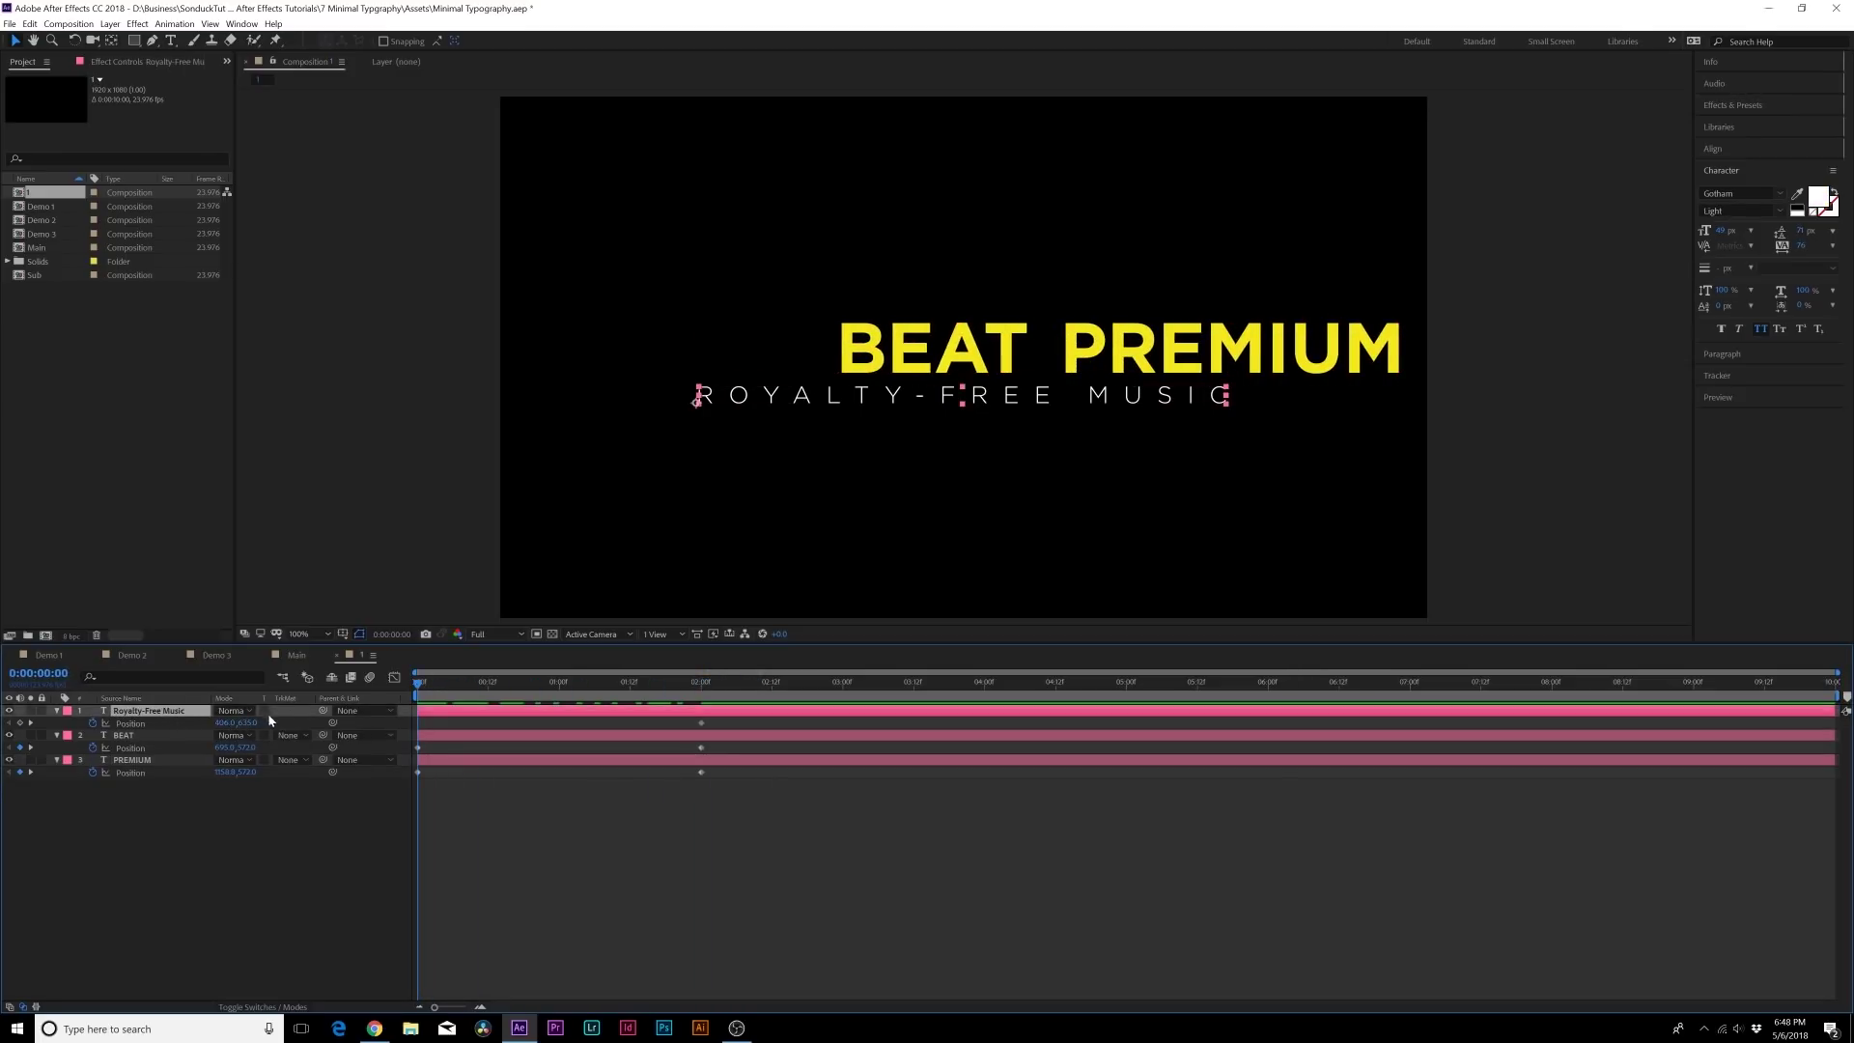
left_click_drag(253, 722, 216, 722)
left_click(248, 799)
key("space")
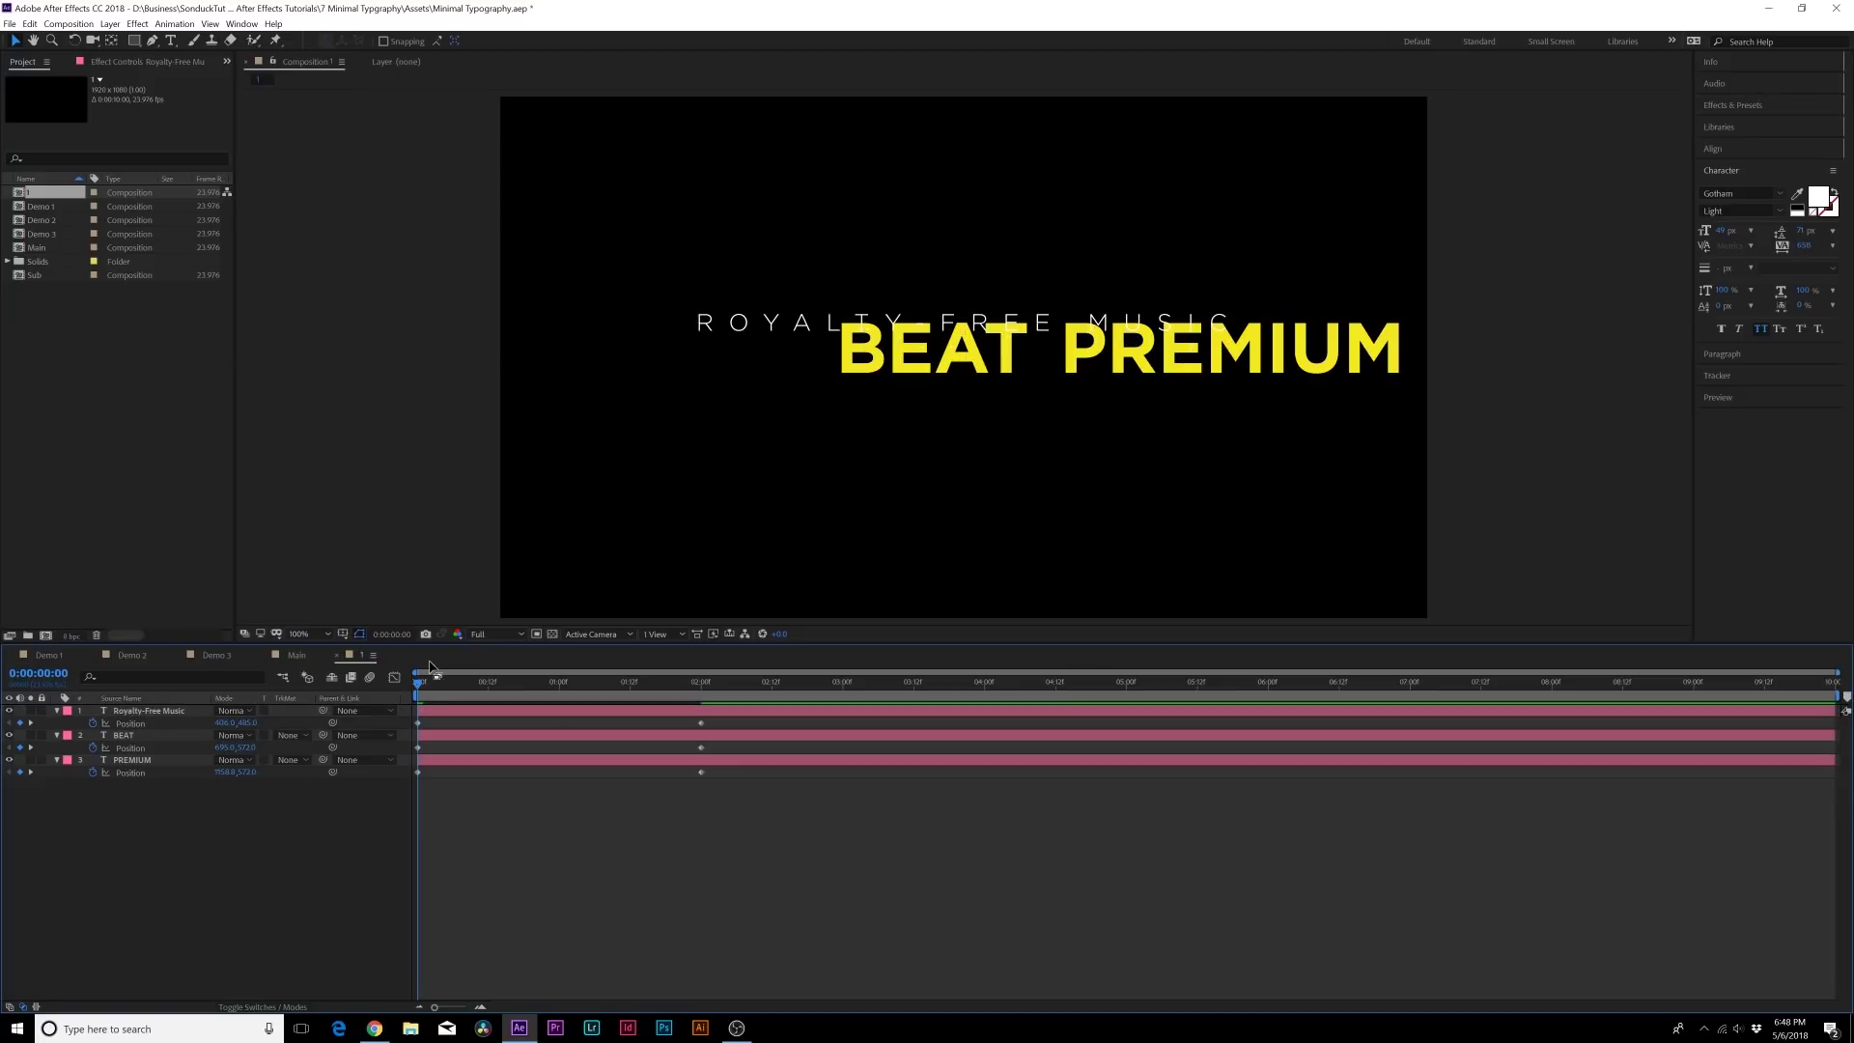
left_click_drag(461, 696, 187, 797)
key("u")
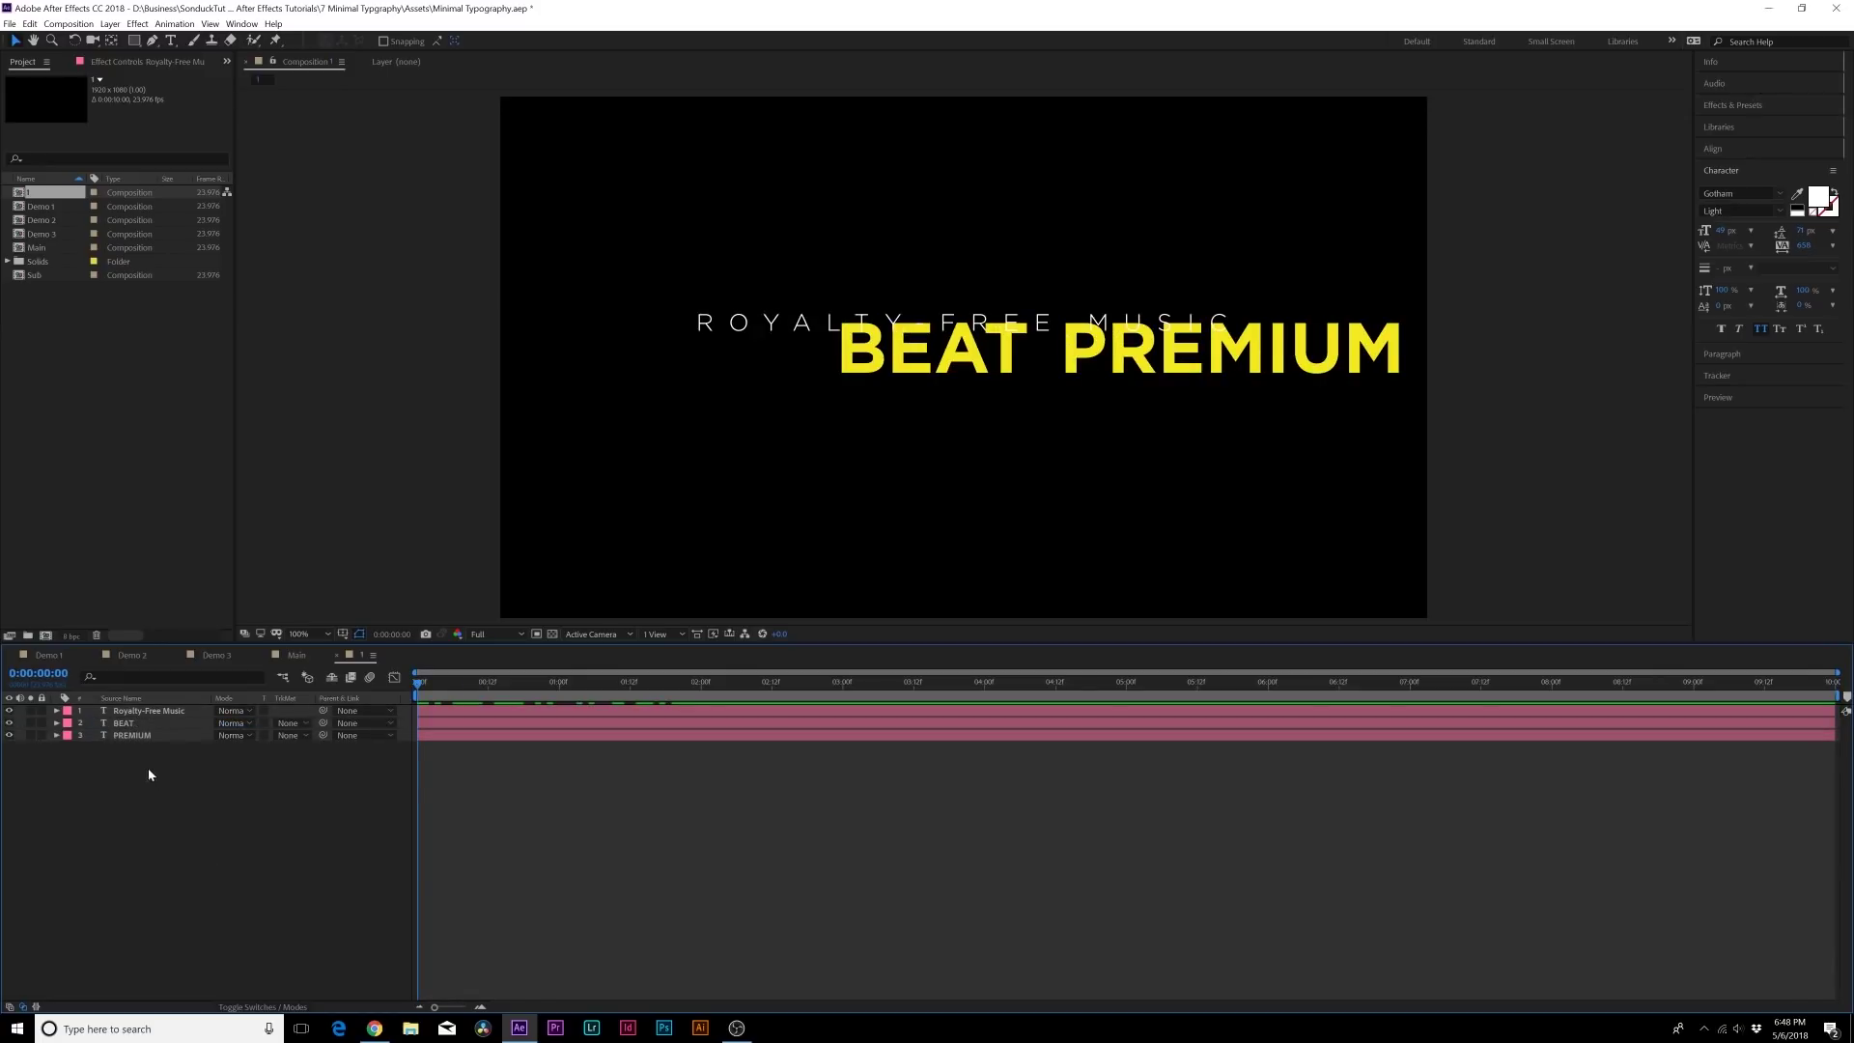
Pre-compose the PREMIUM layer into a new composition named Title 1.
left_click(129, 736)
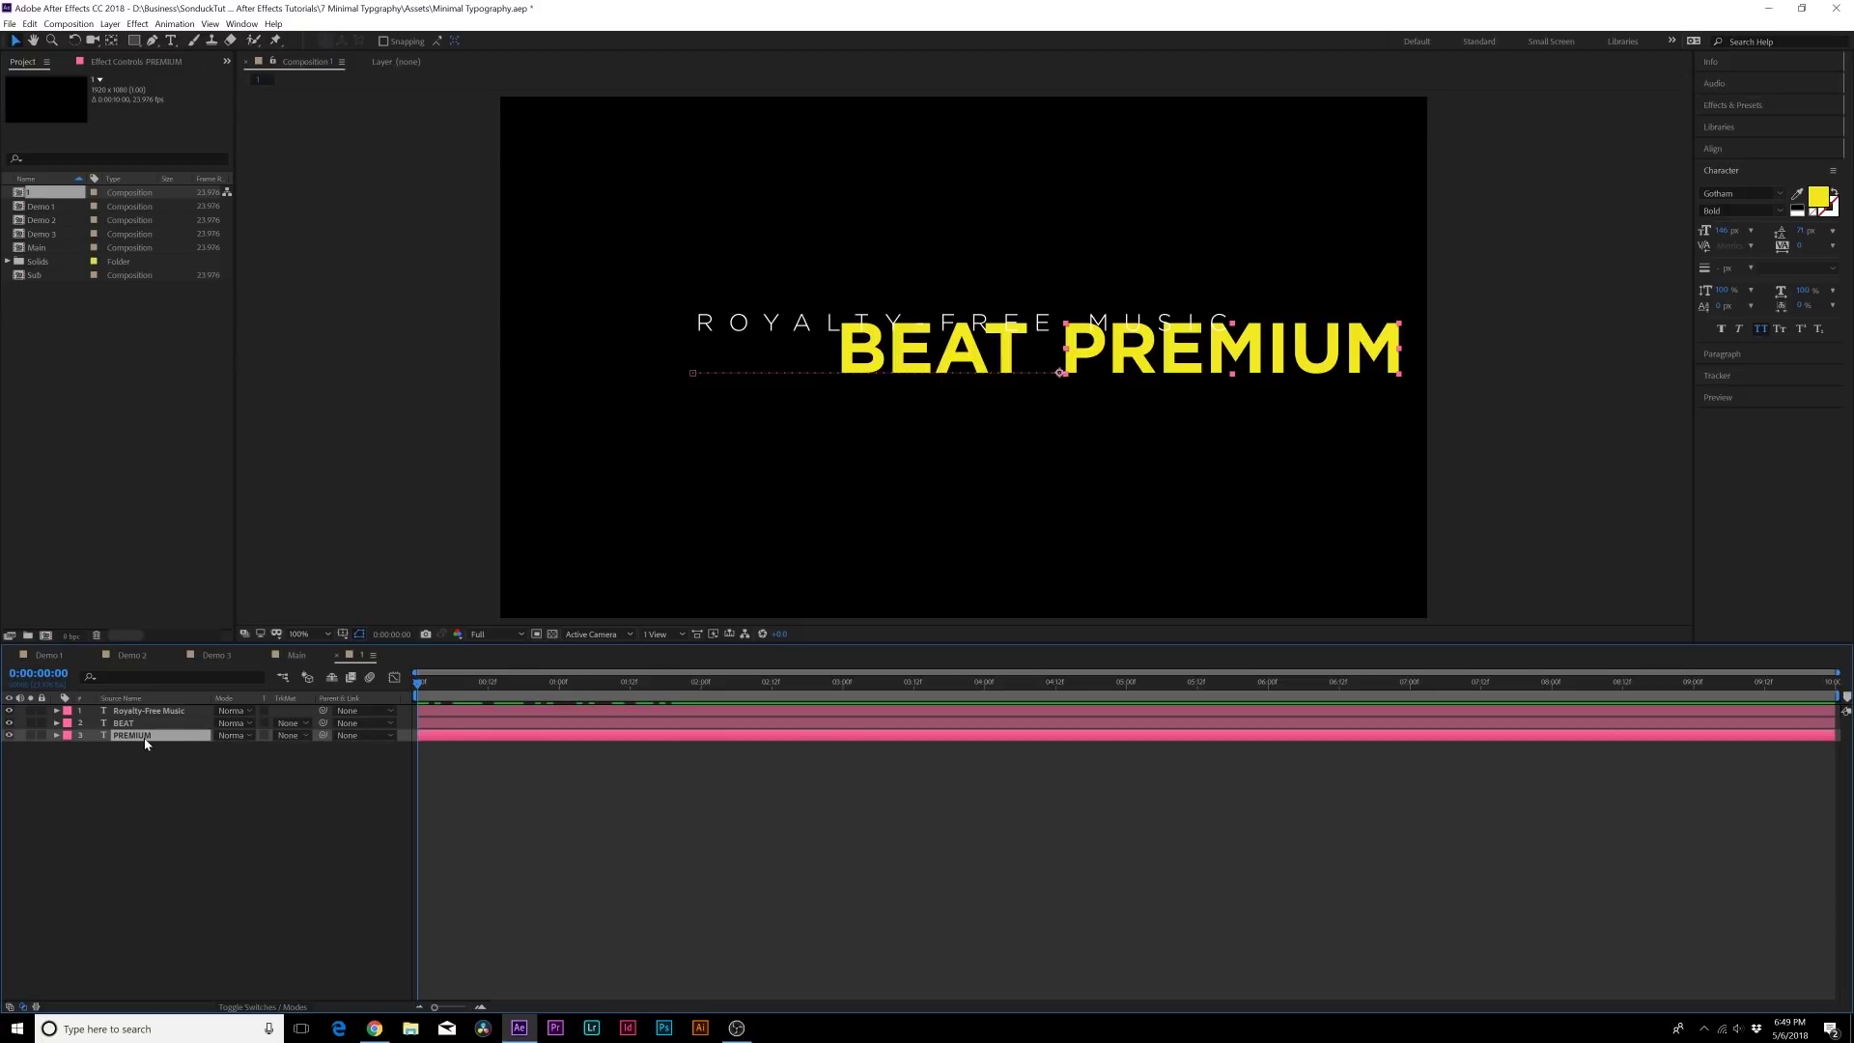
left_click(111, 23)
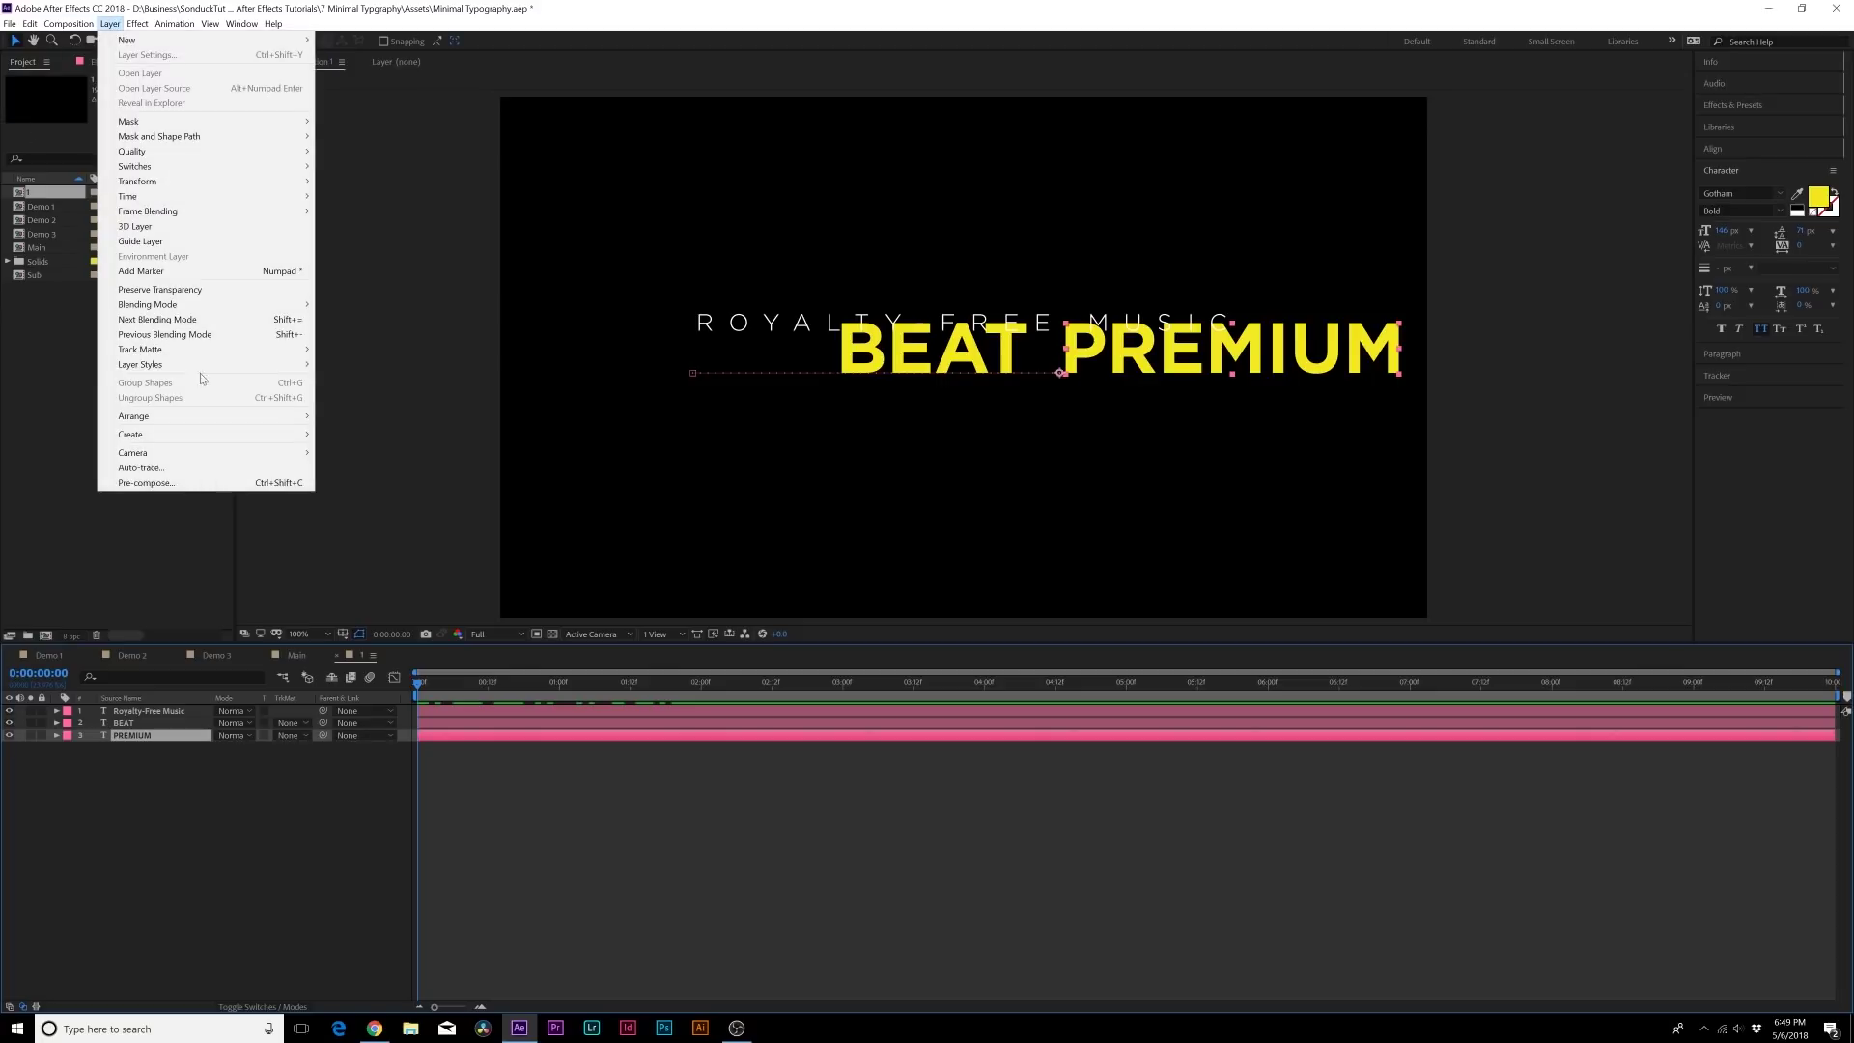
left_click(176, 486)
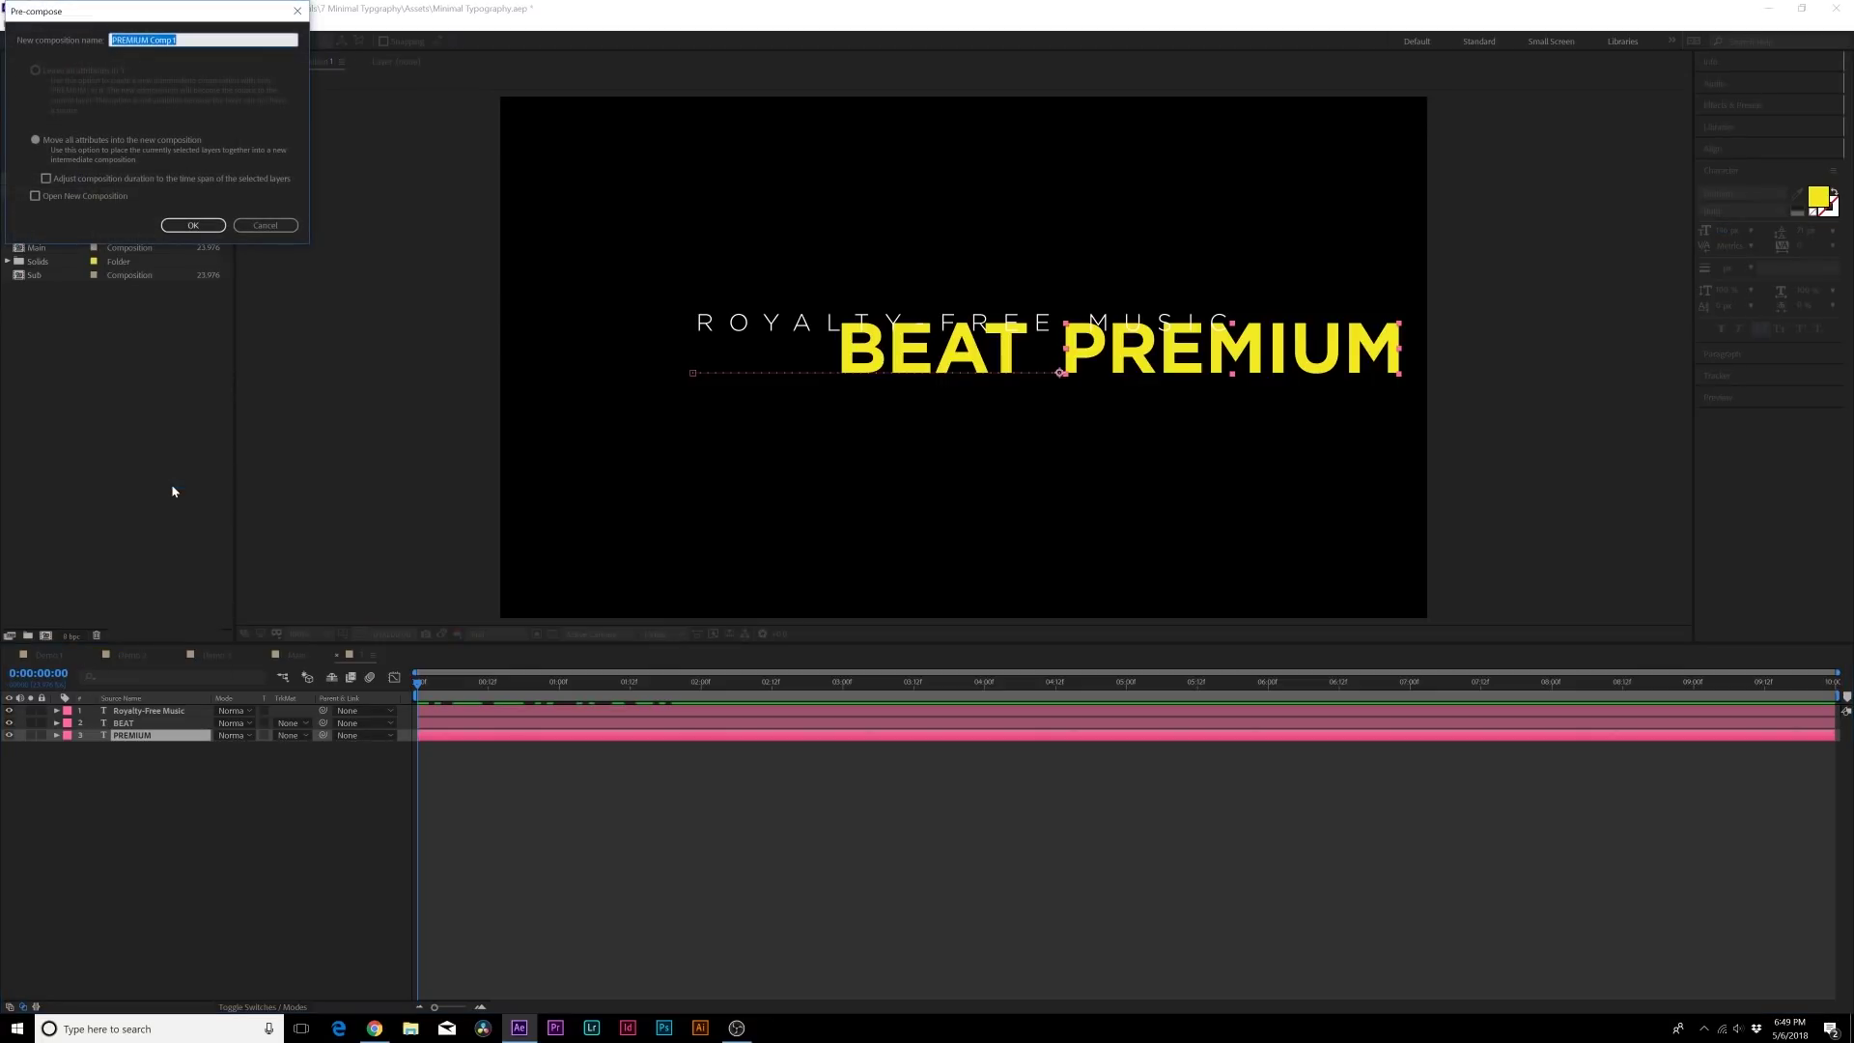
type("Title 1")
key("Return")
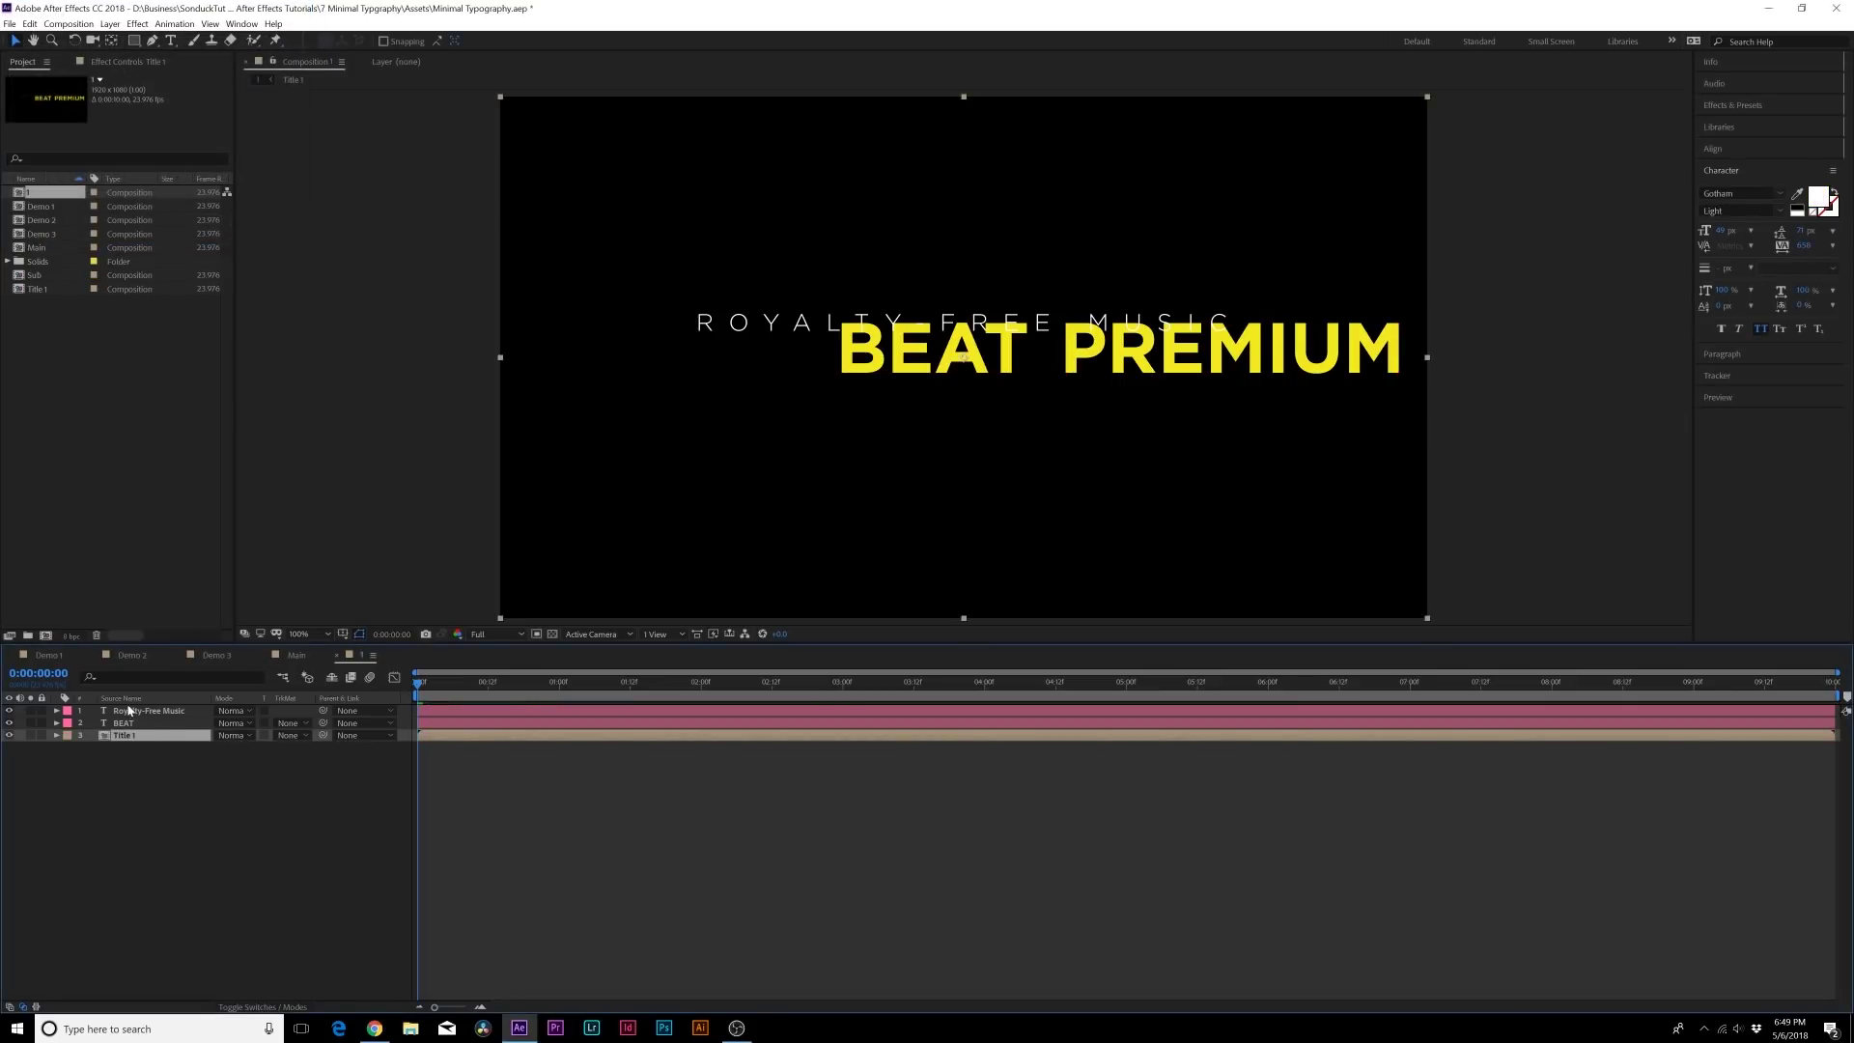
Pre-compose the BEAT layer into a new composition named Title 2.
left_click(133, 723)
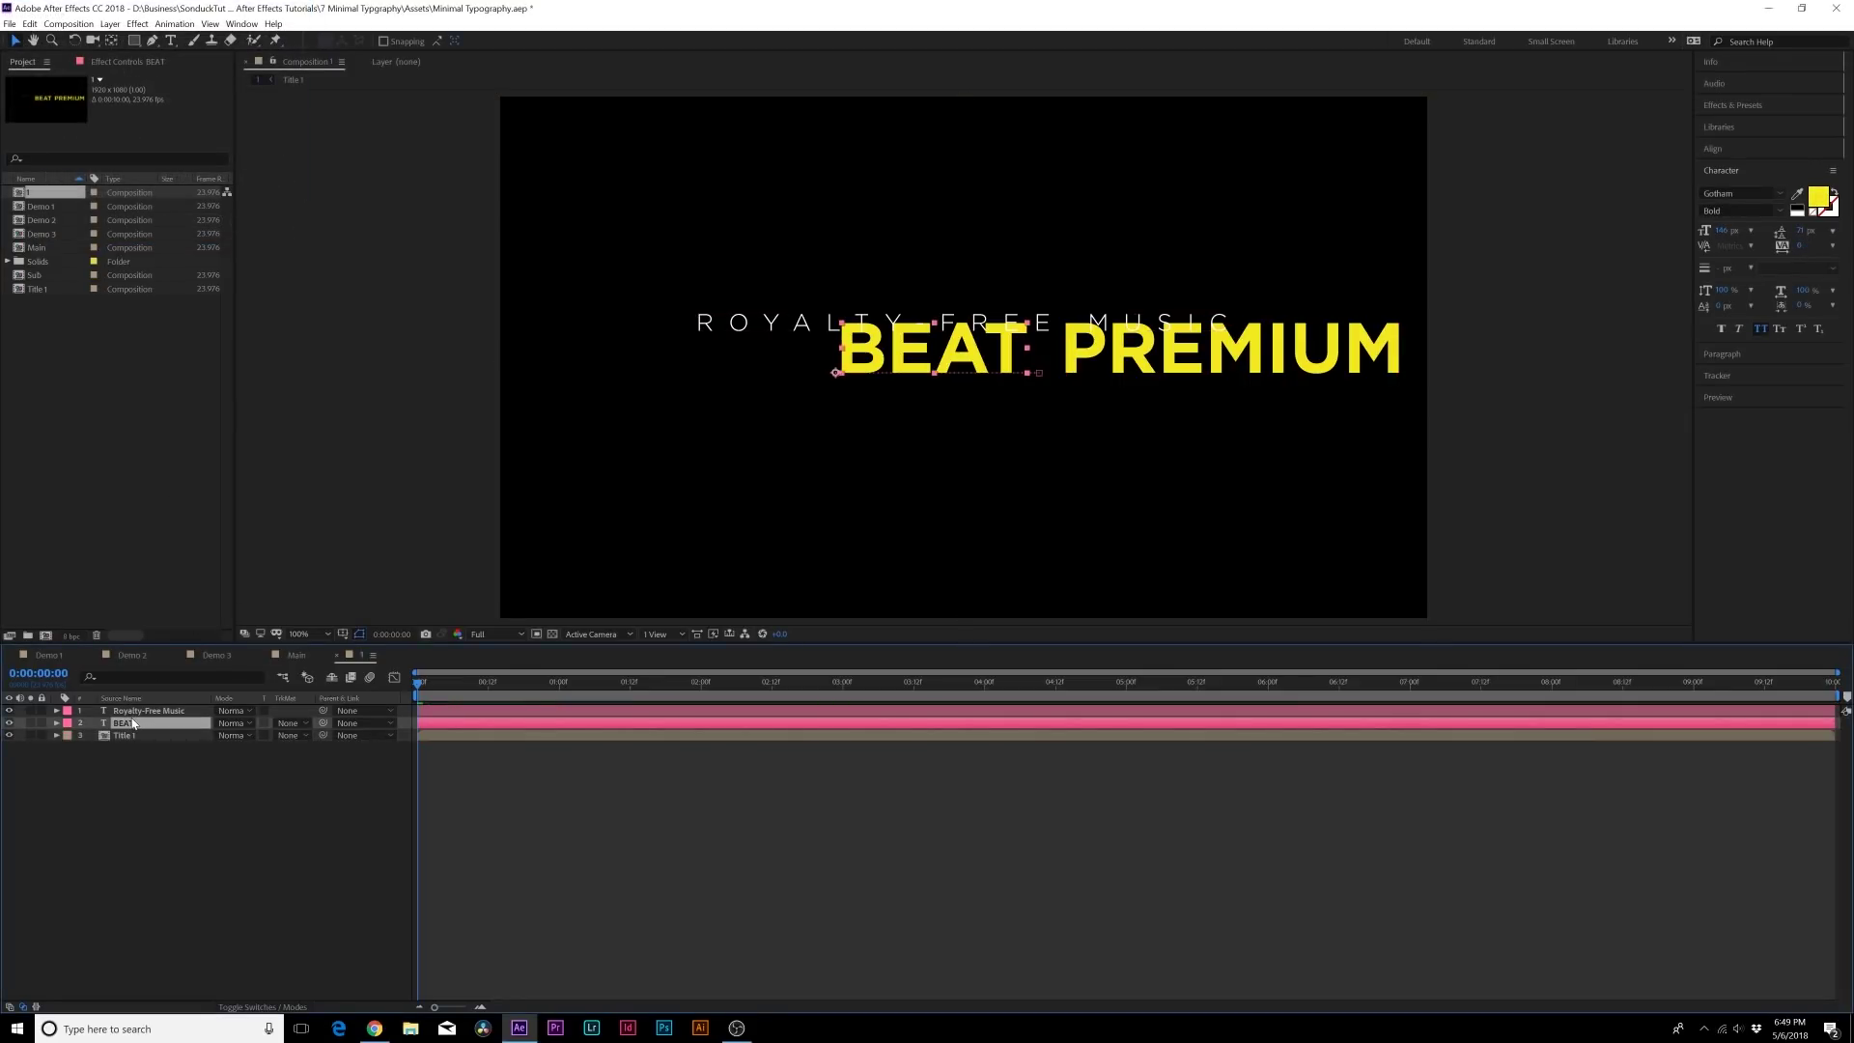
key("ctrl+shift+c")
type("Title ")
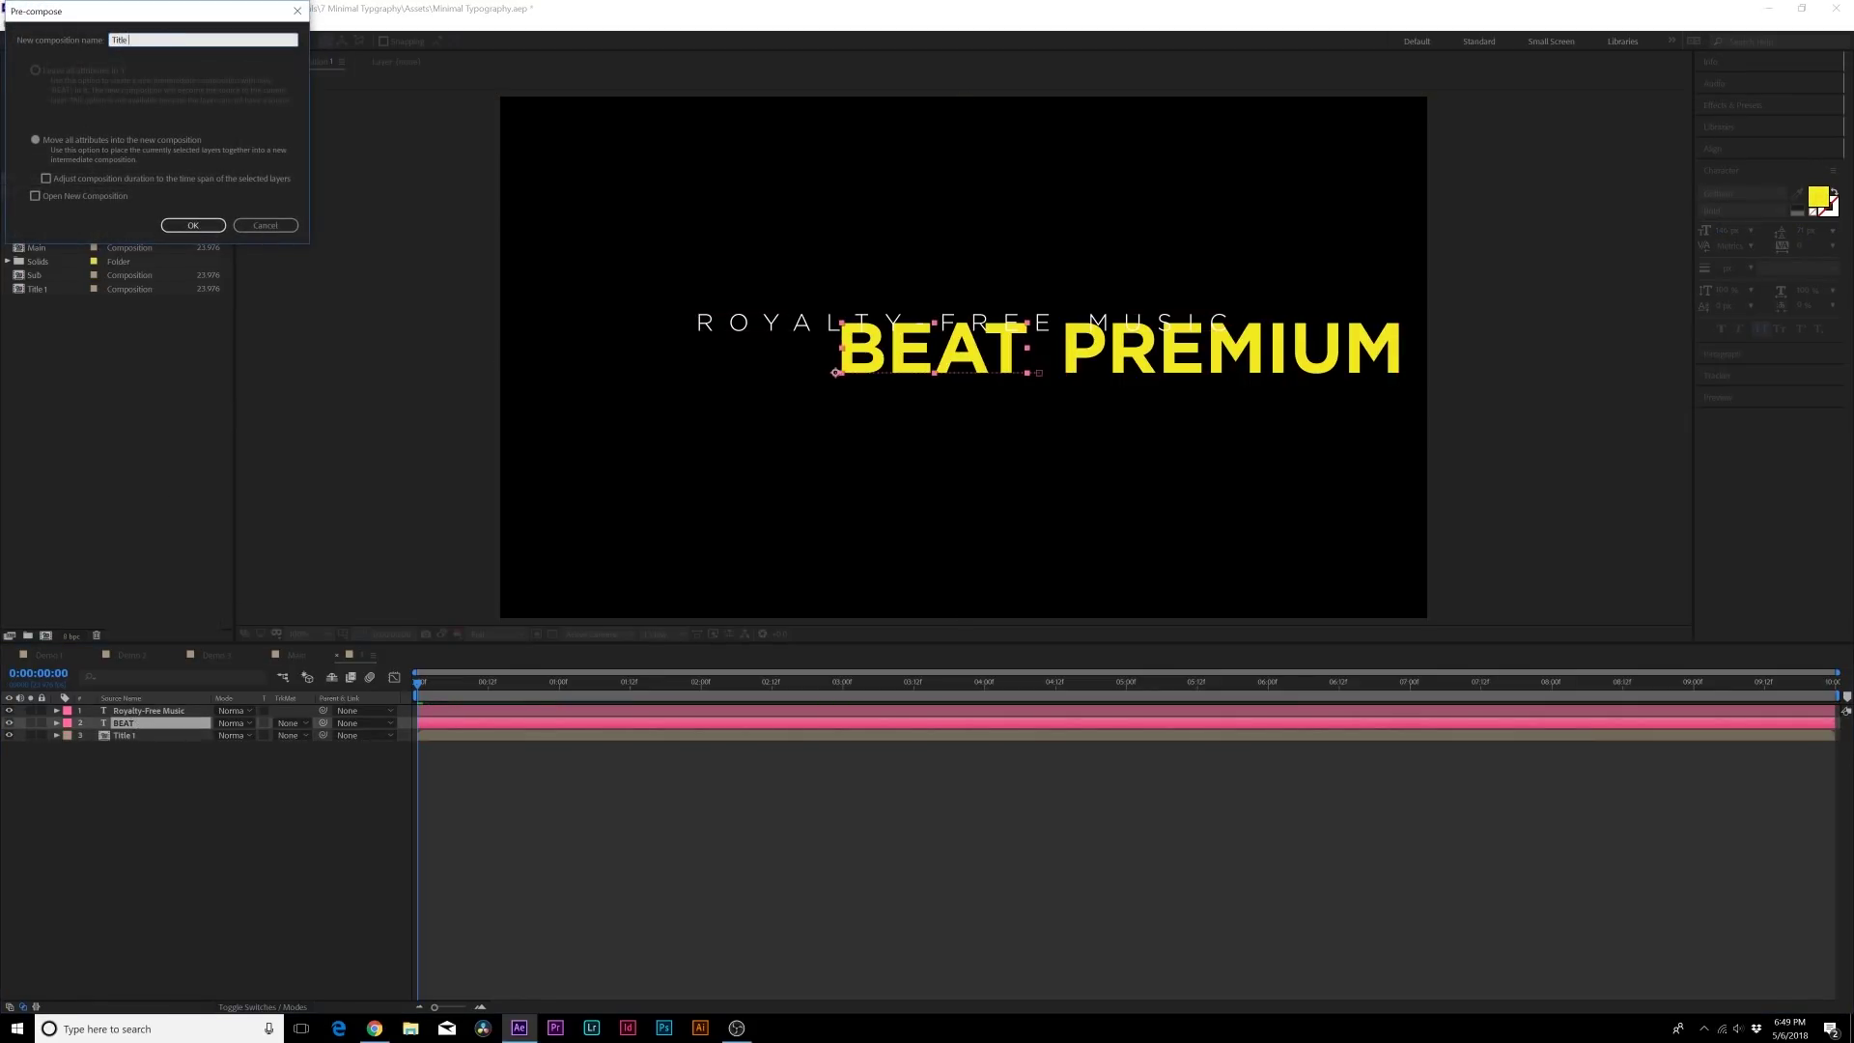
type("2")
key("Return")
Pre-compose the Royalty-Free Music layer into a new composition named Title 3.
left_click(131, 712)
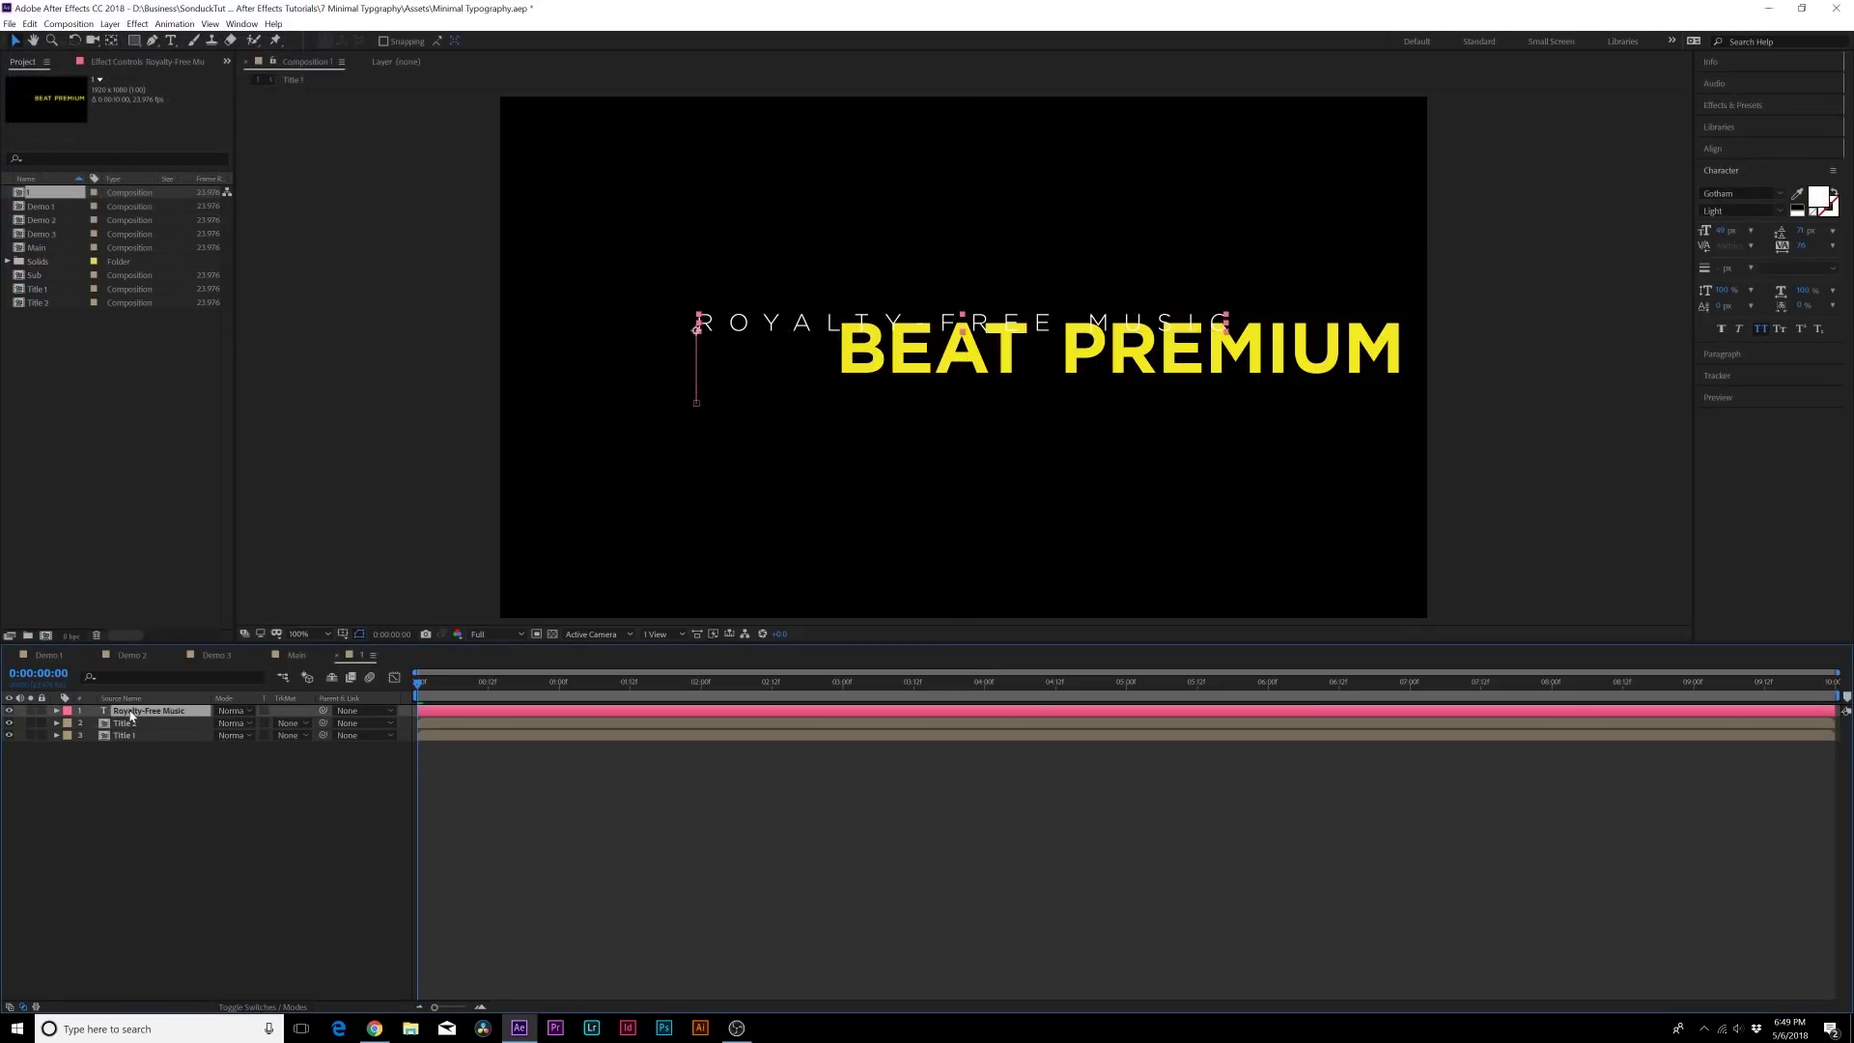
key("ctrl+shift+c")
type("Title 2")
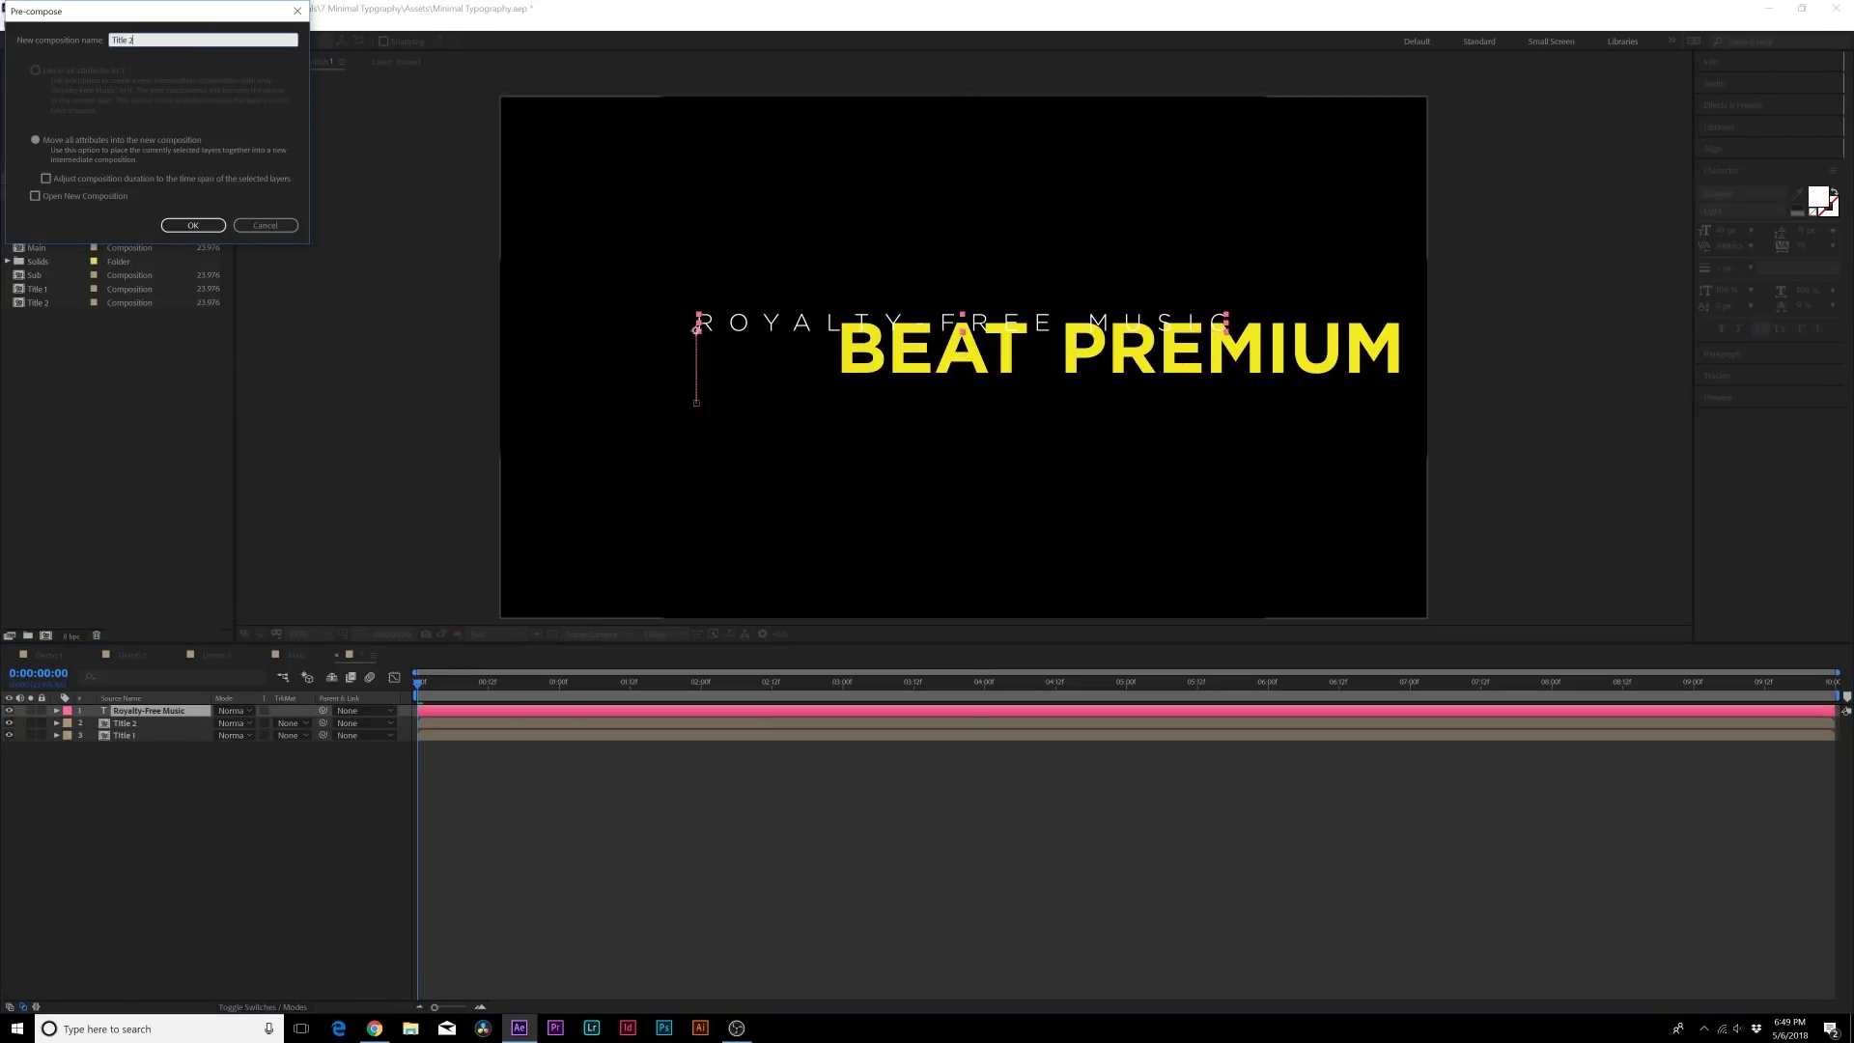
type("le 3")
key("Return")
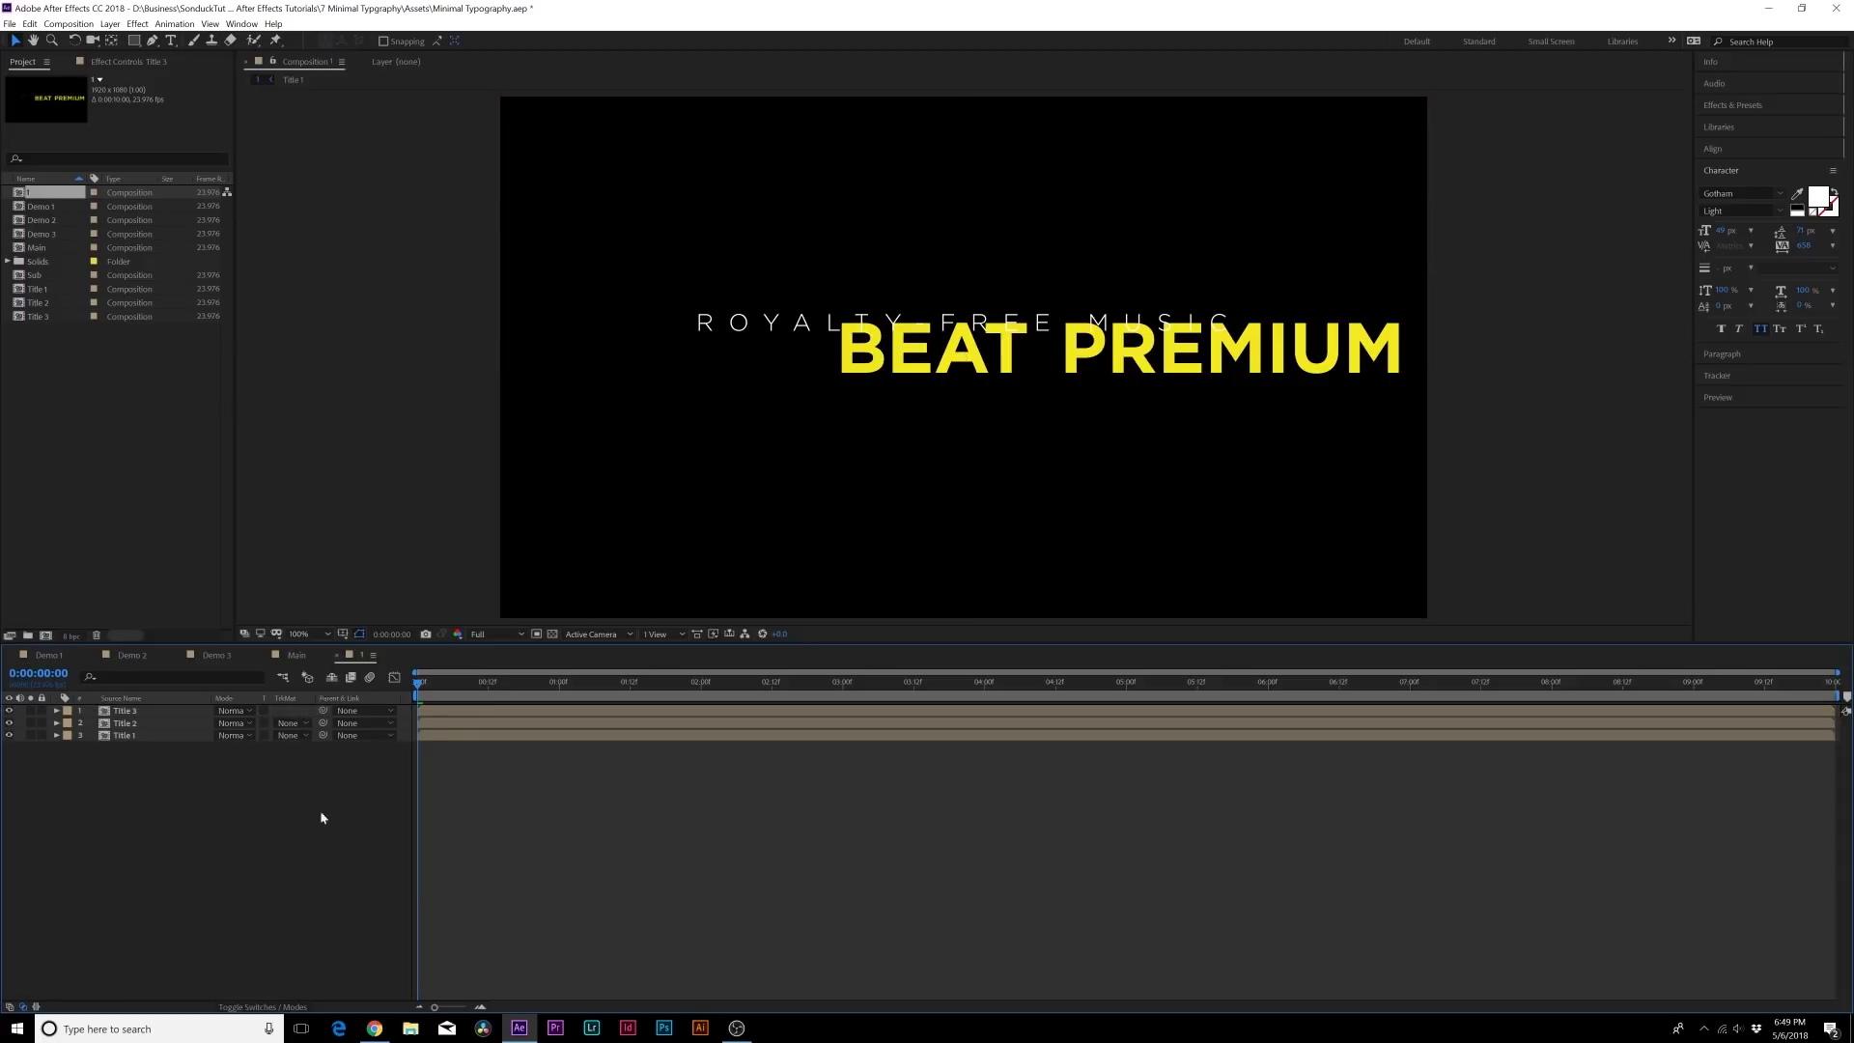
Draw a rectangular mask on the Title 1 layer enclosing the word PREMIUM, ending where BEAT begins.
left_click_drag(437, 682, 731, 716)
key("q")
left_click(144, 736)
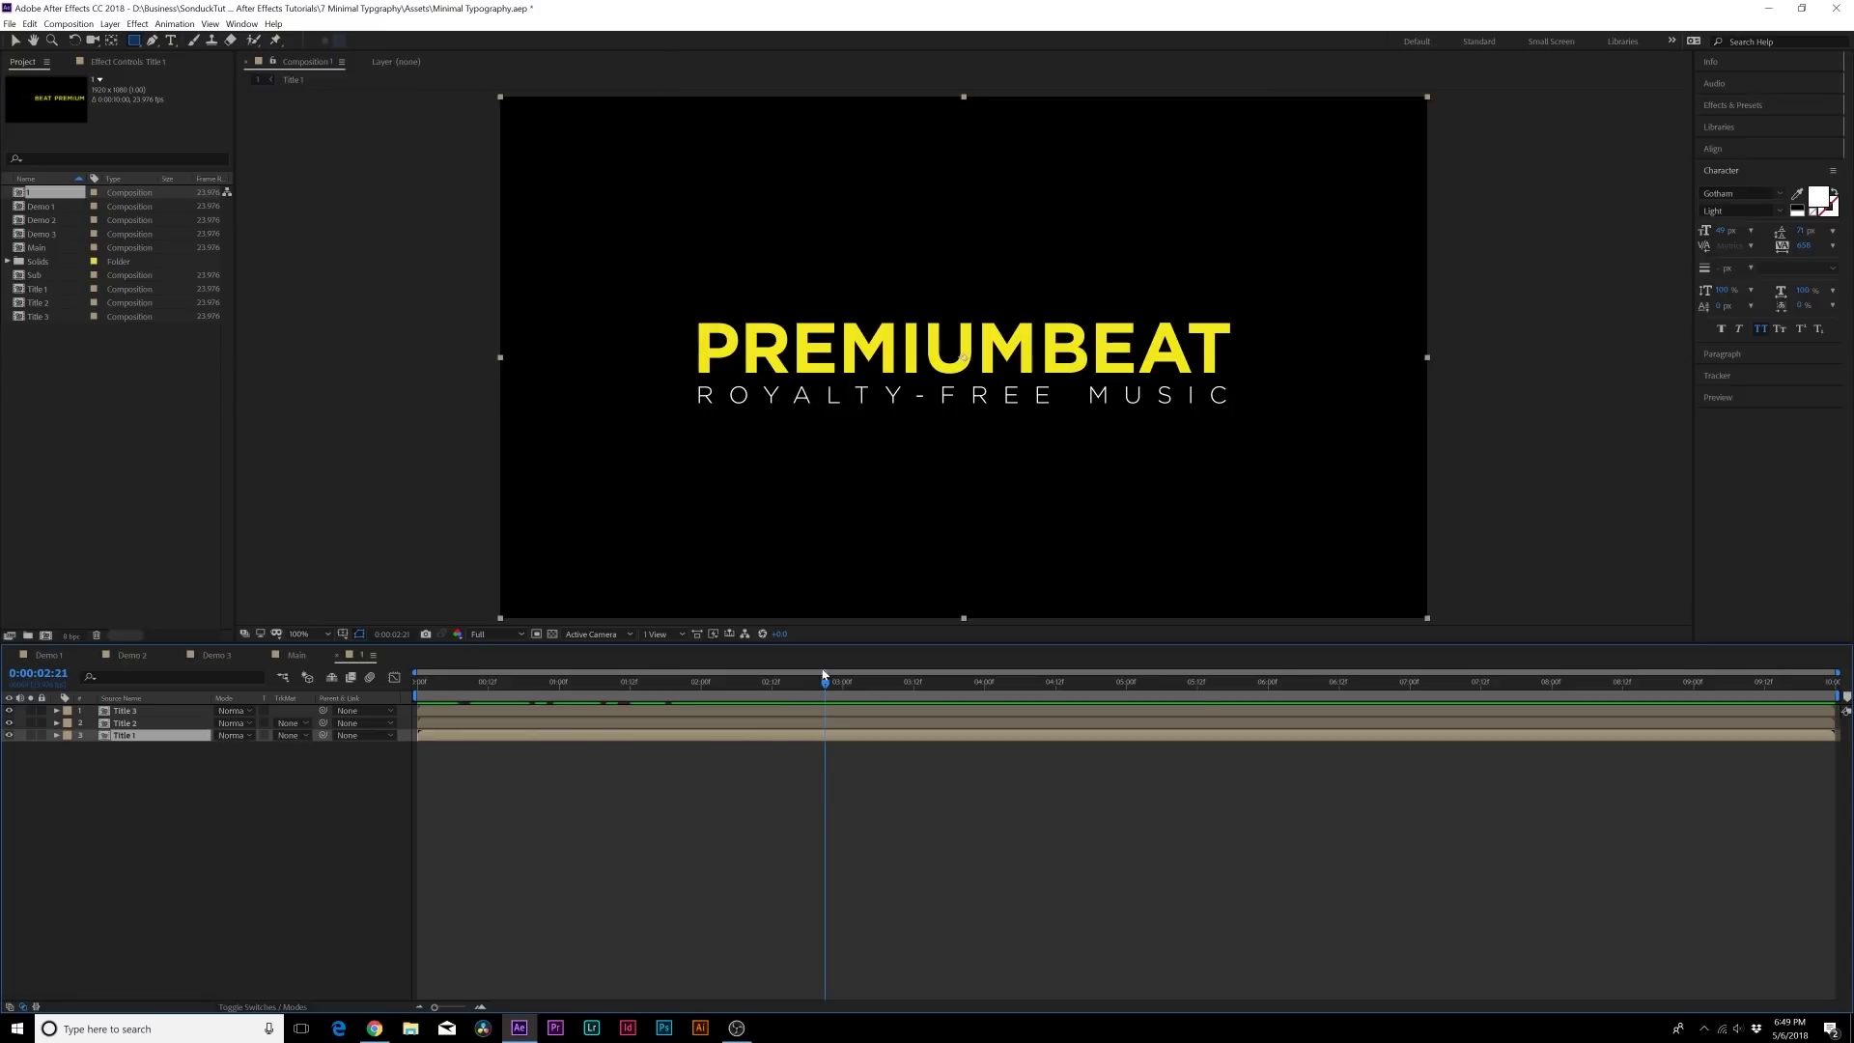
mouse_move(835, 686)
left_mouse_down()
mouse_move(695, 686)
mouse_move(947, 686)
mouse_move(555, 685)
mouse_move(842, 685)
left_mouse_up()
left_click_drag(1038, 306, 669, 382)
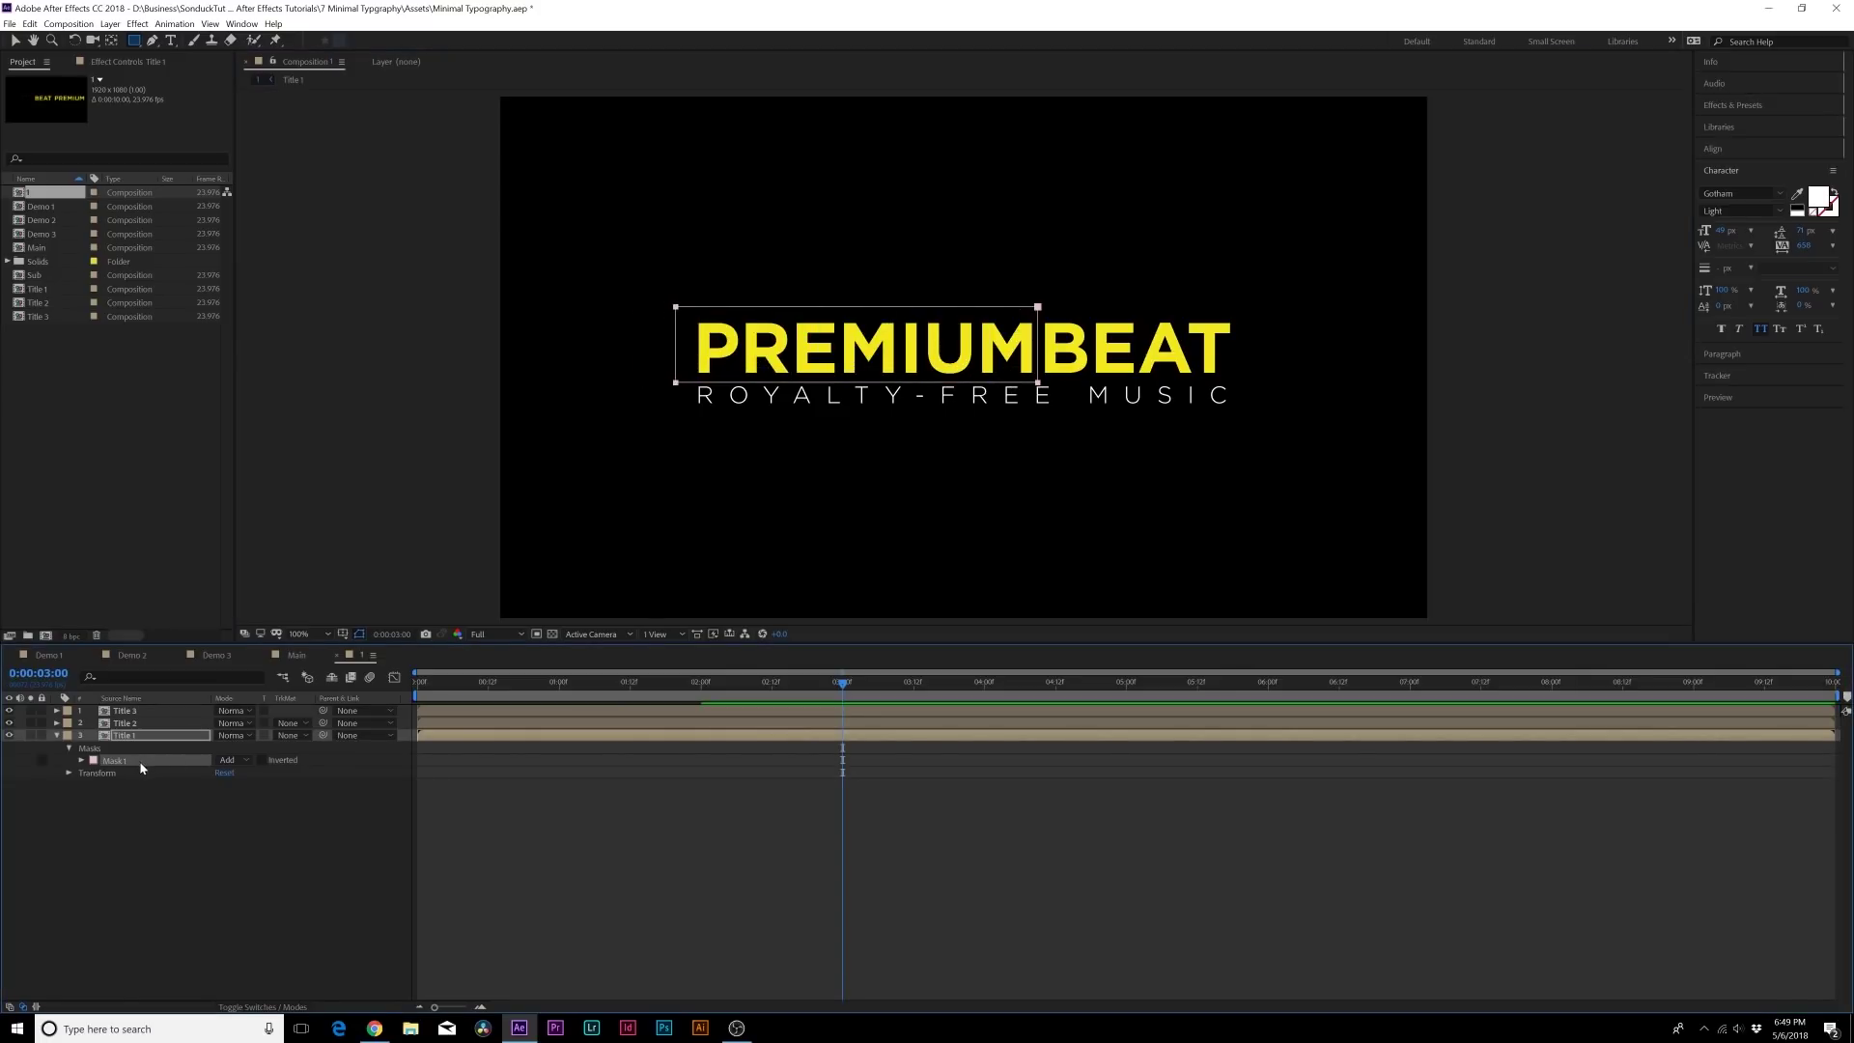
Copy the Title 1 mask onto the Title 2 layer, set its mode to Subtract, and check the BEAT reveal.
left_click(125, 723)
key("Return")
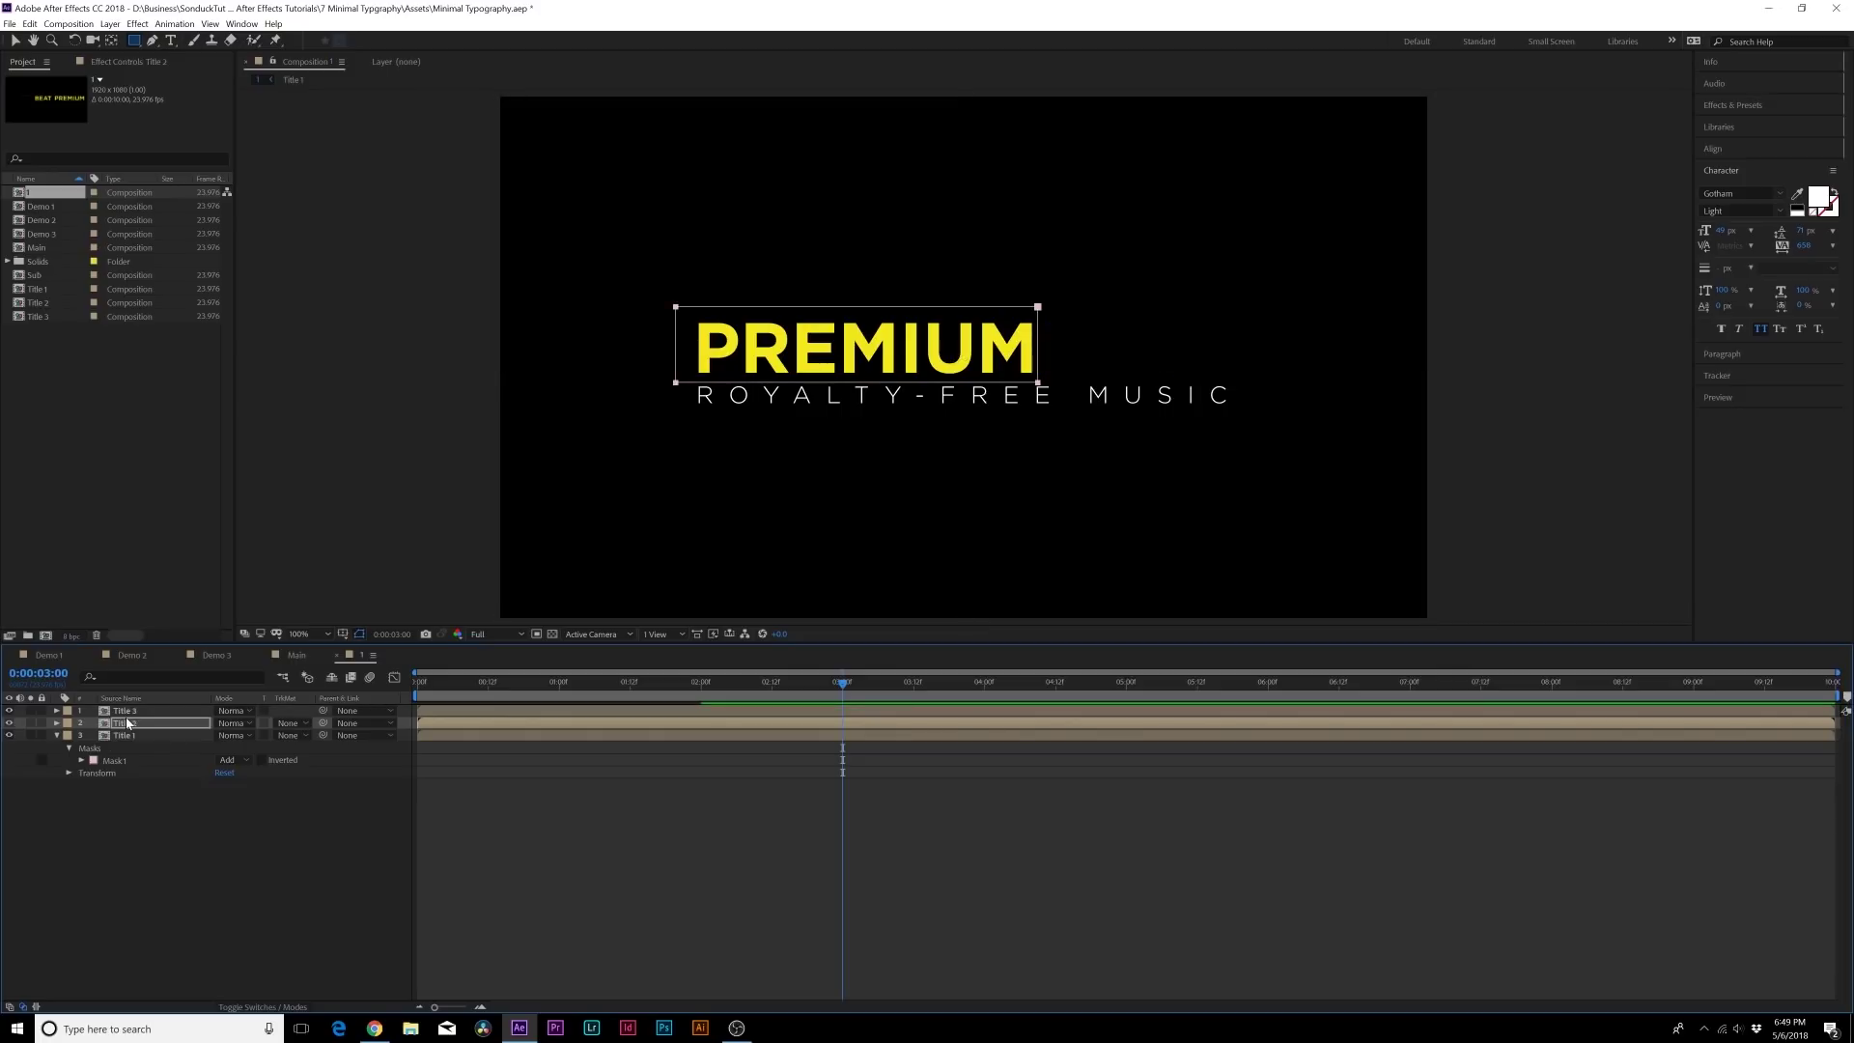
key("Return")
key("m")
left_click(231, 736)
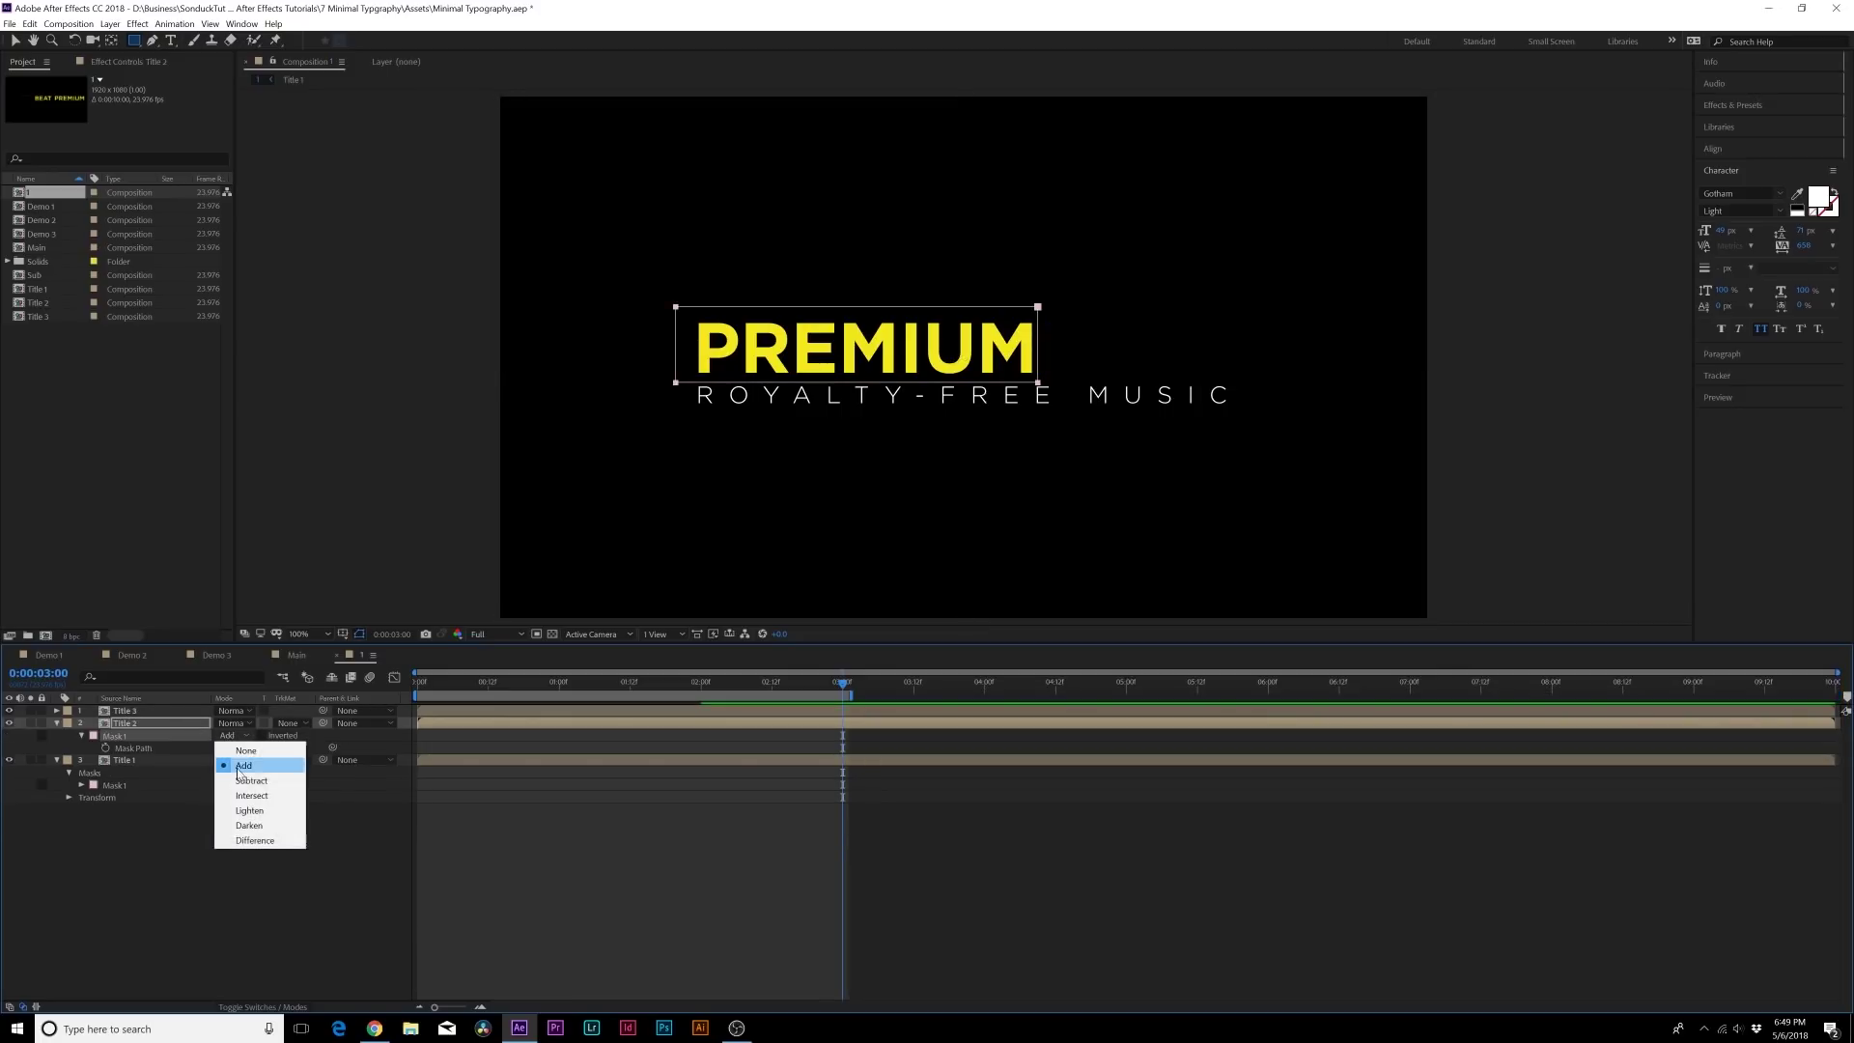
left_click(247, 781)
left_click(247, 769)
left_click_drag(589, 686, 731, 689)
Draw a rectangular mask on the Title 3 layer around the Royalty-Free Music line and check its reveal.
left_click(126, 710)
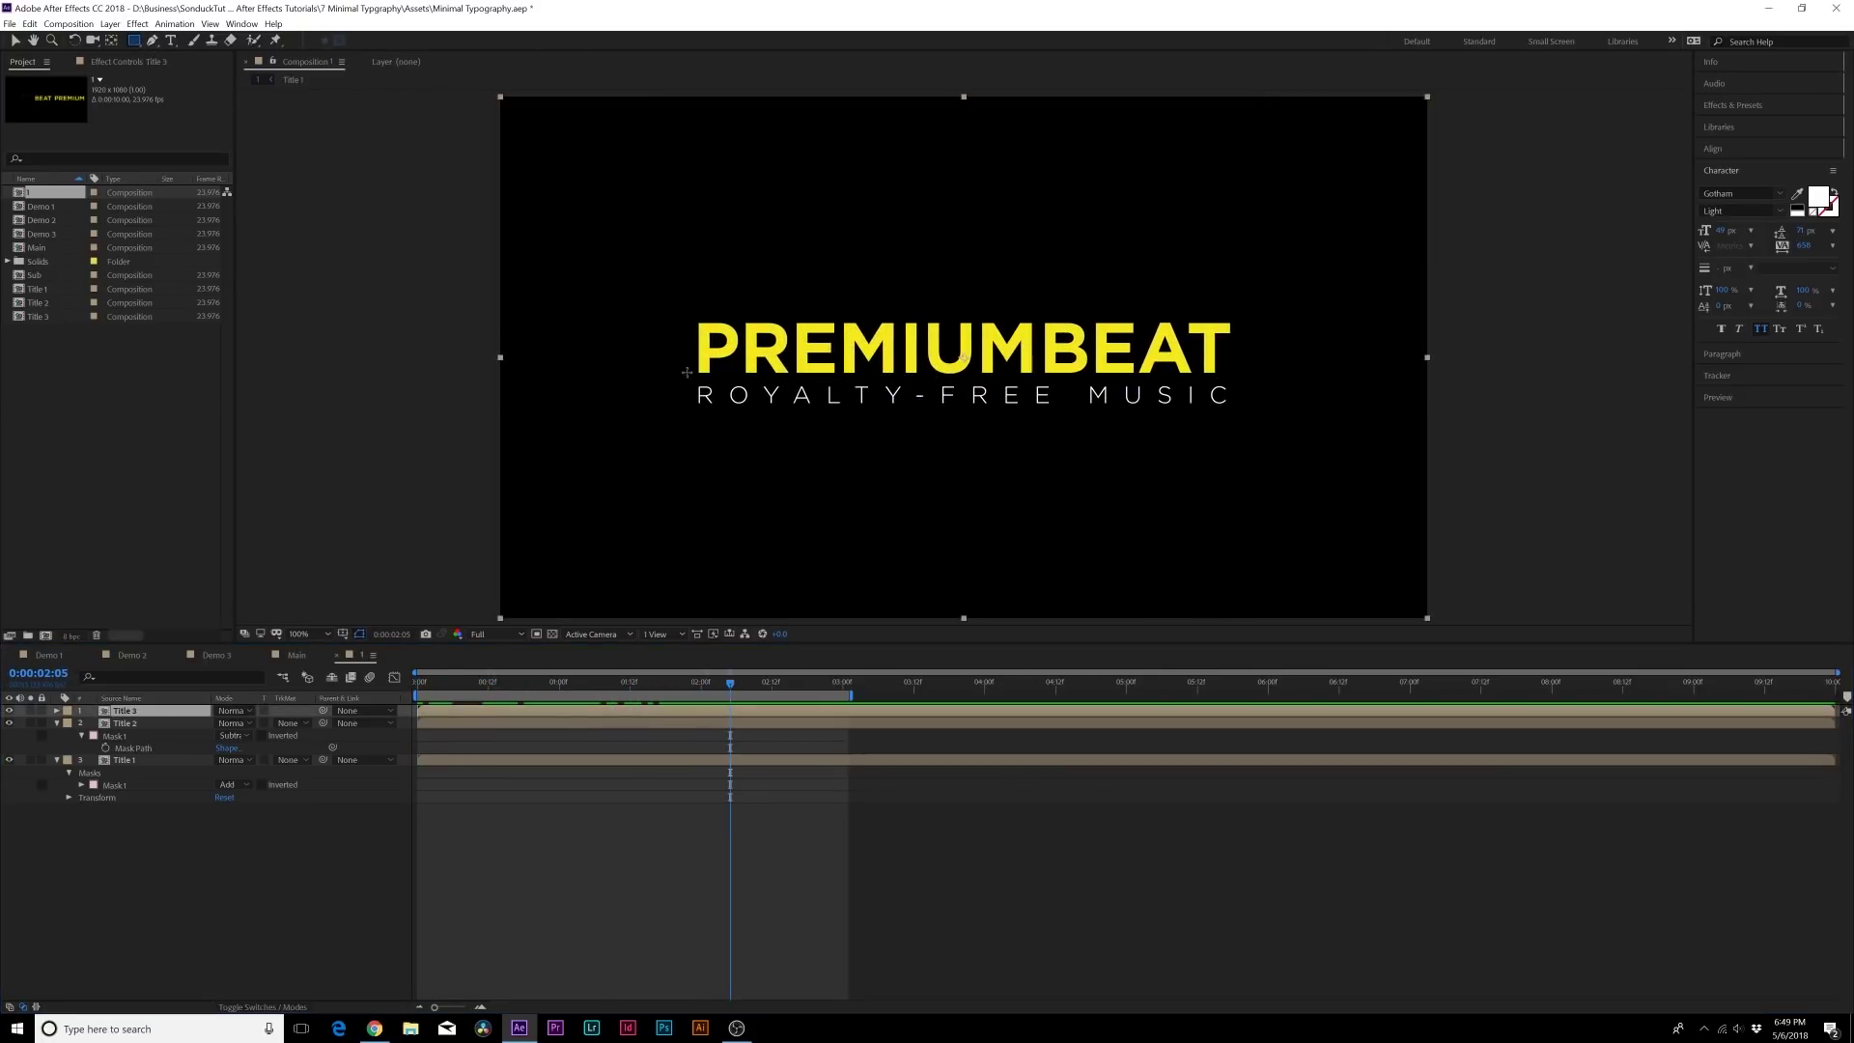
left_click_drag(693, 371, 1260, 427)
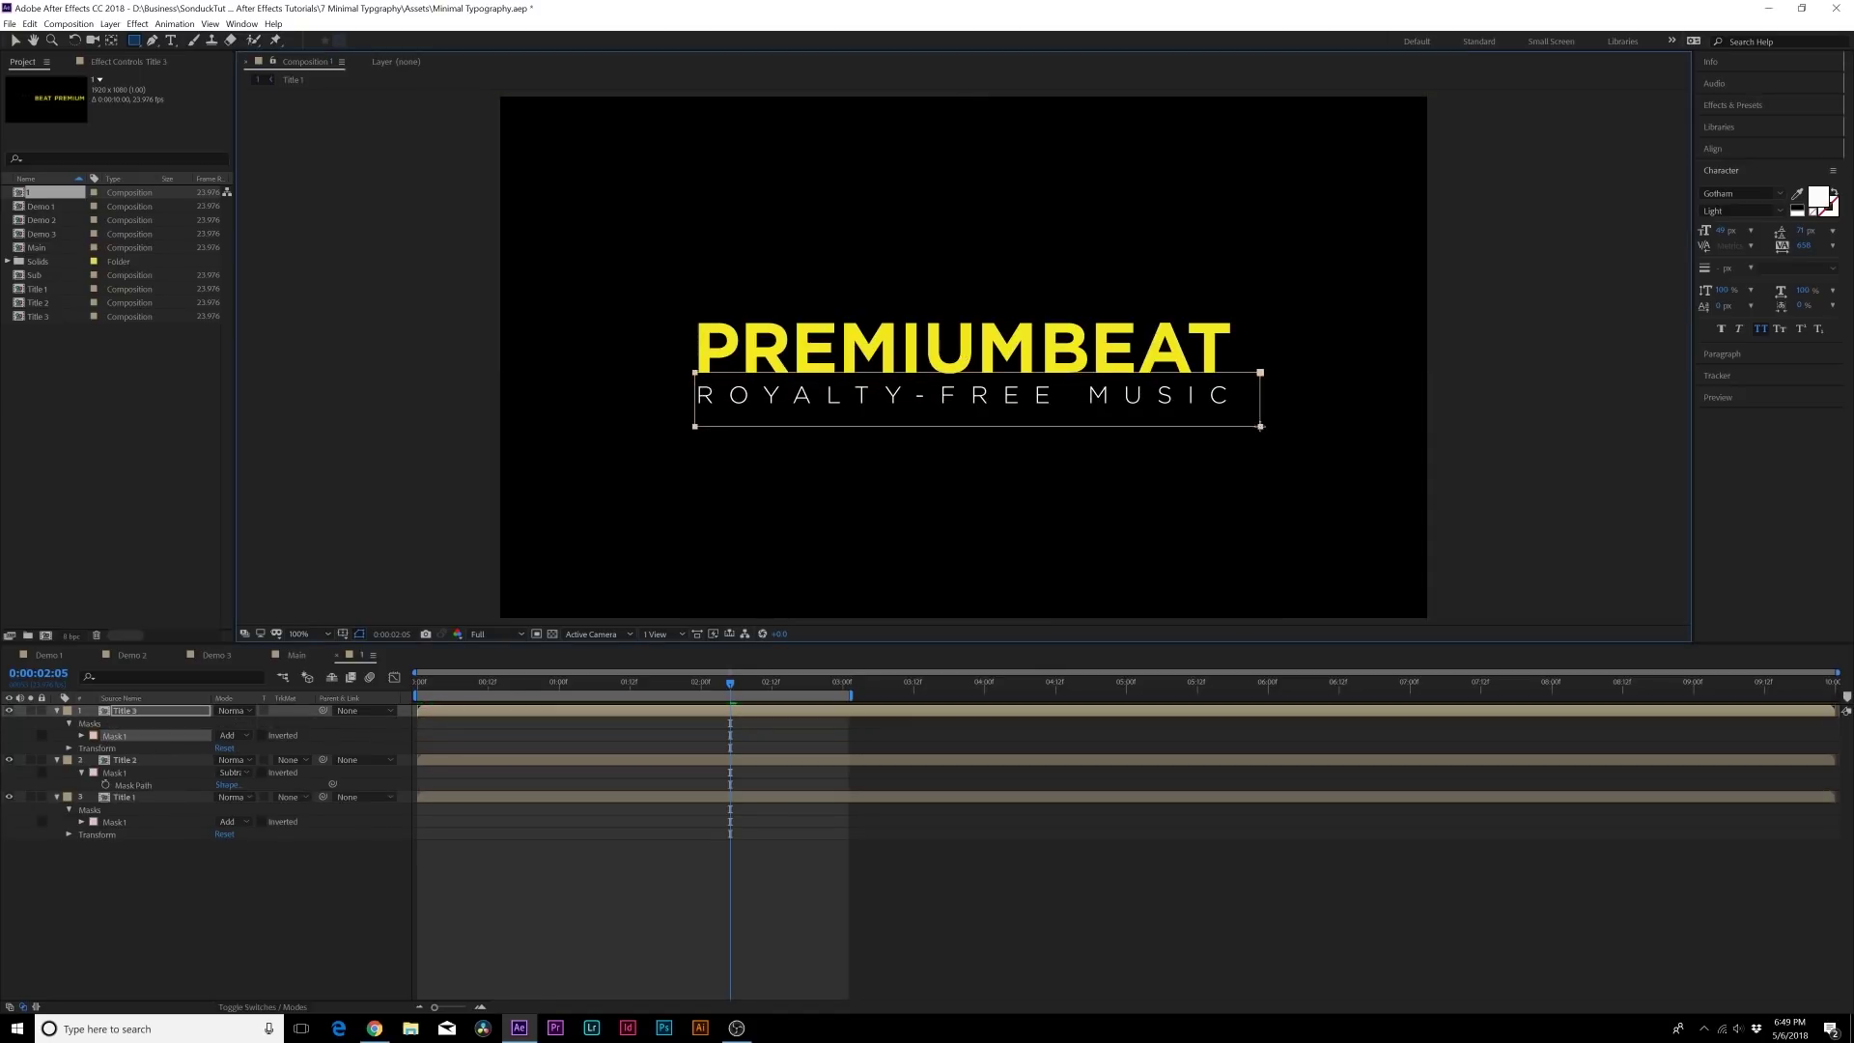
left_click_drag(574, 688, 672, 688)
Delay the Title 3 layer so it starts just before the one-second mark, and preview the finished title animation.
left_click_drag(541, 718, 801, 689)
left_click(664, 687)
left_click(668, 875)
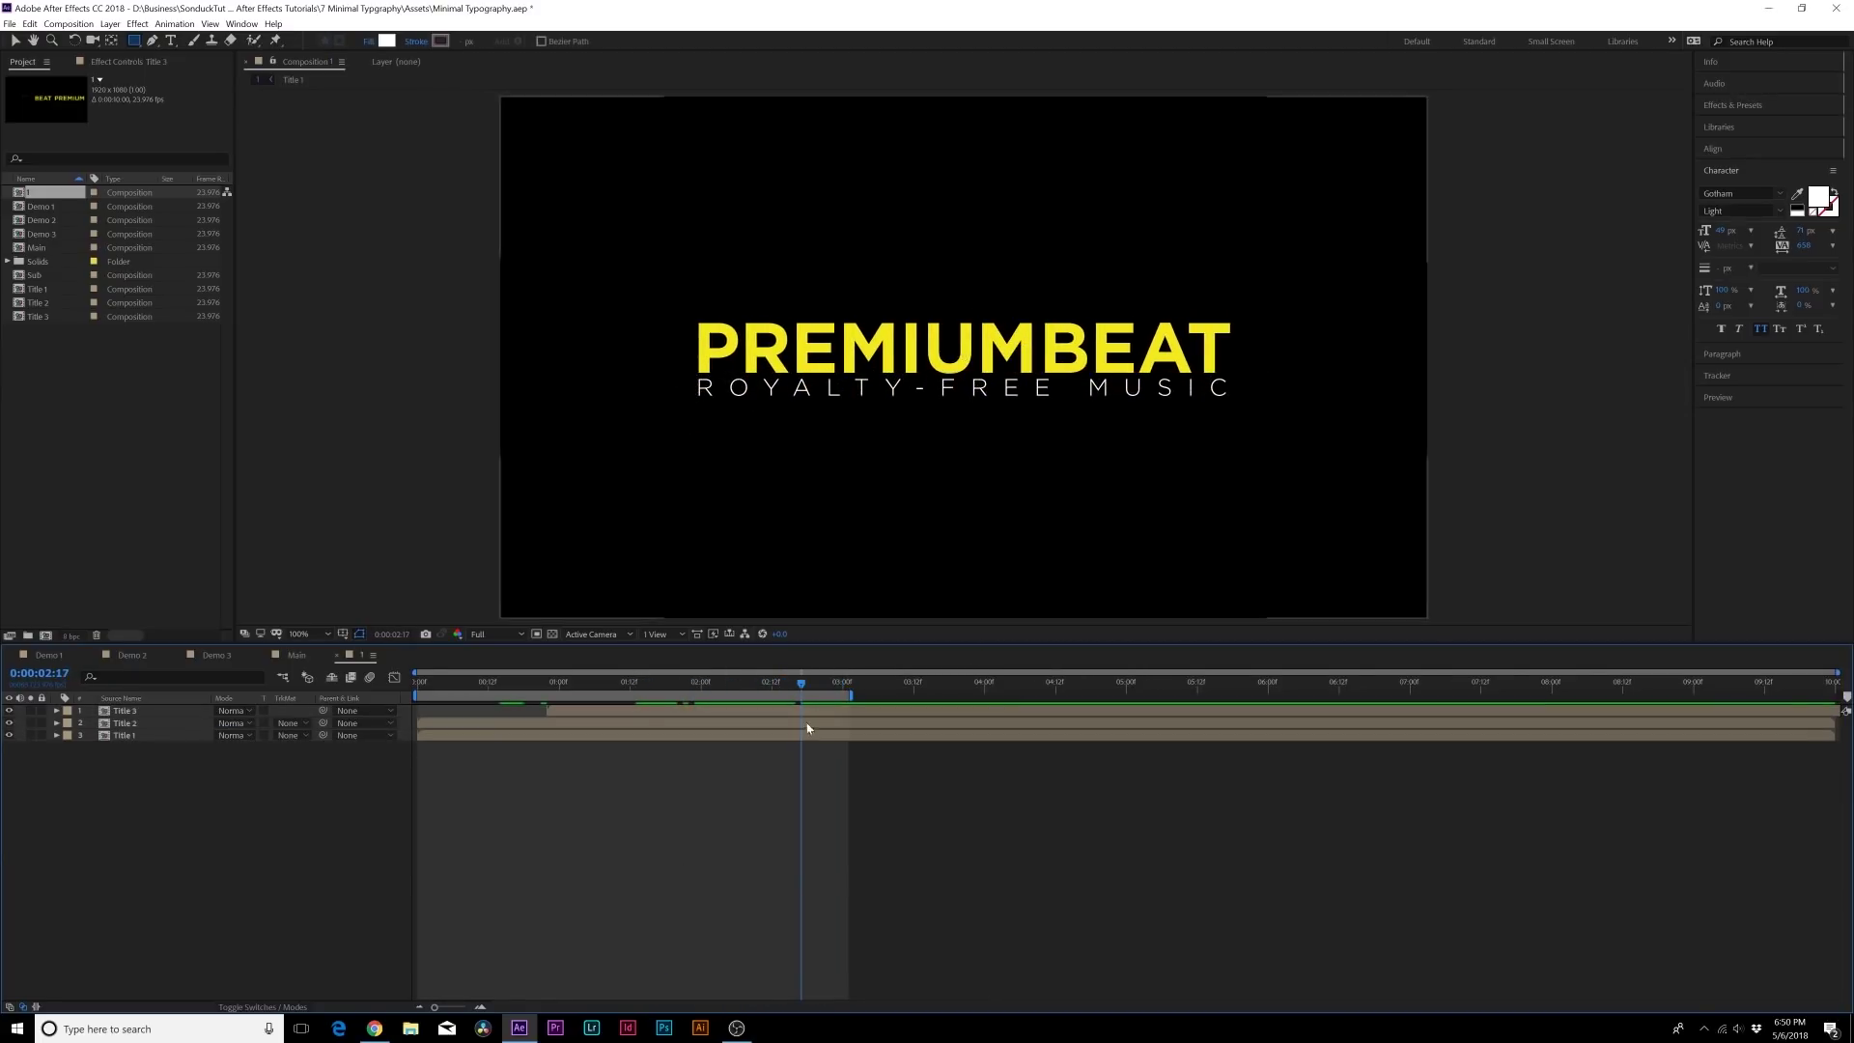
key("space")
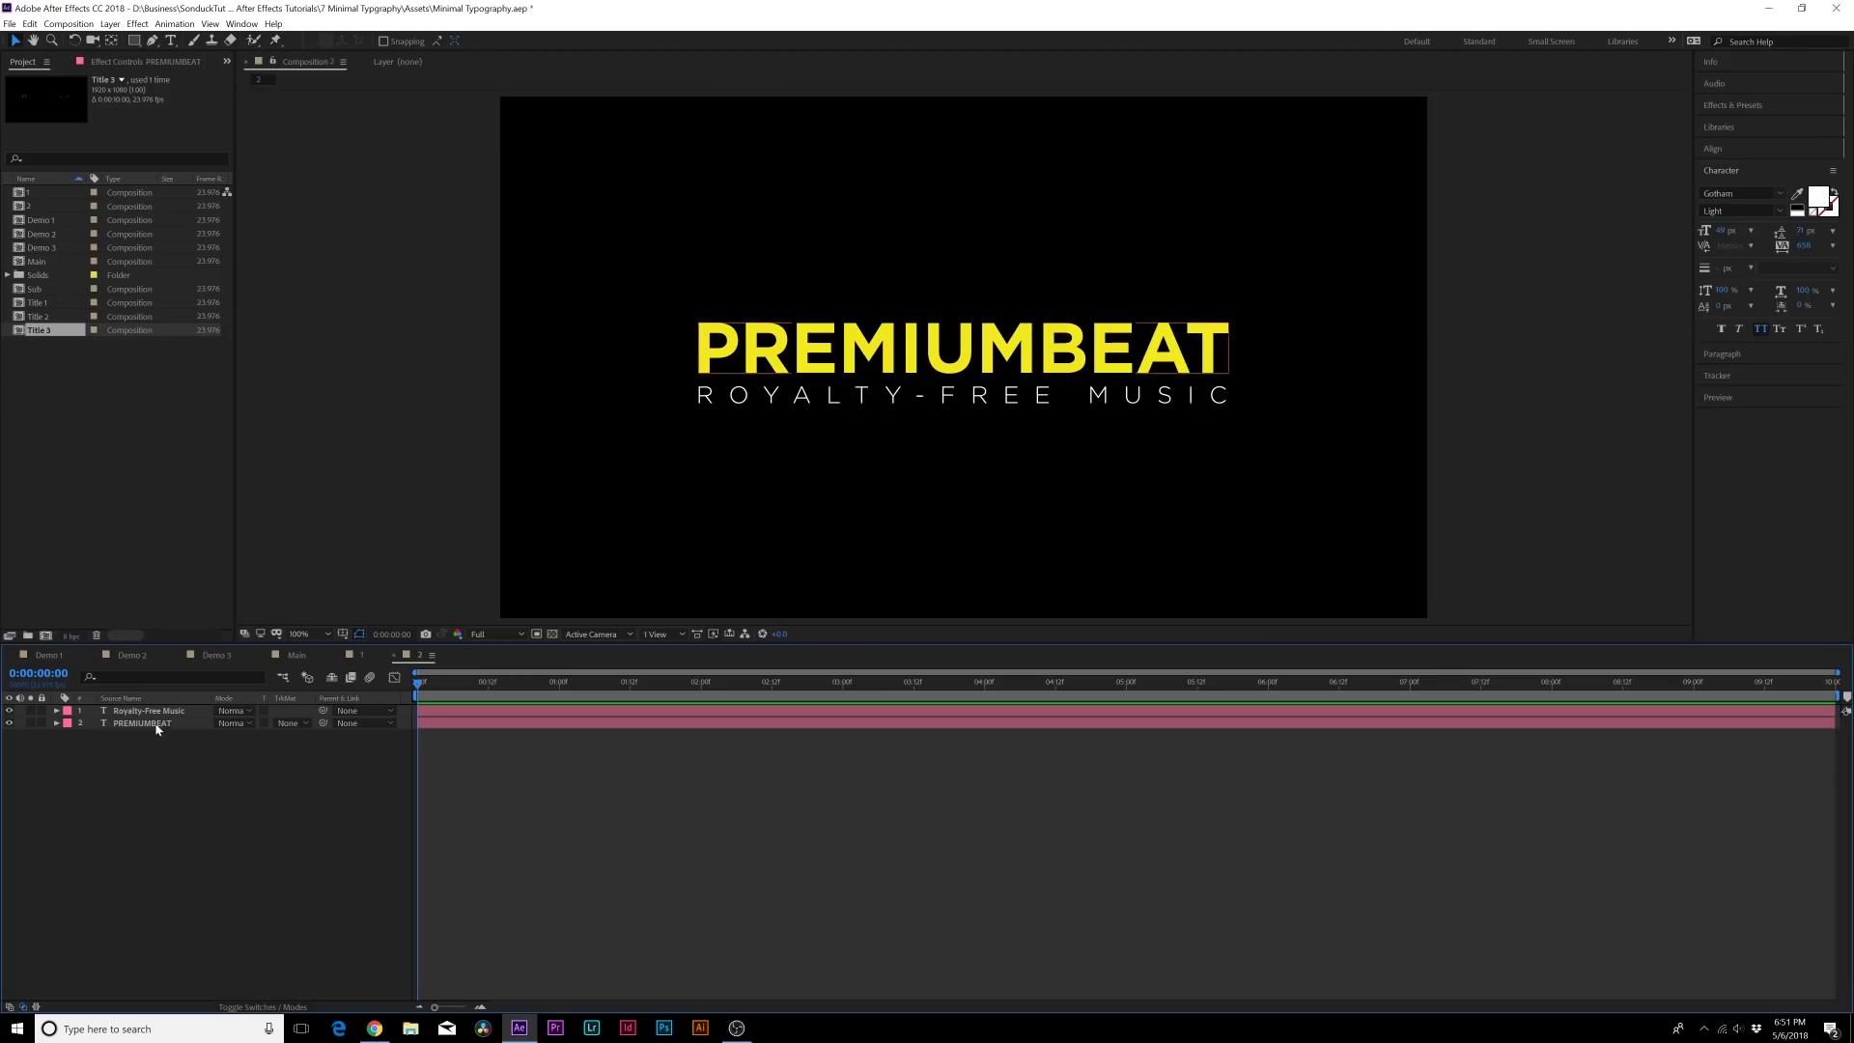
In composition 2, add a Position text animator to the PREMIUMBEAT layer and offset its letters vertically above the frame.
left_click(155, 723)
left_click(157, 711)
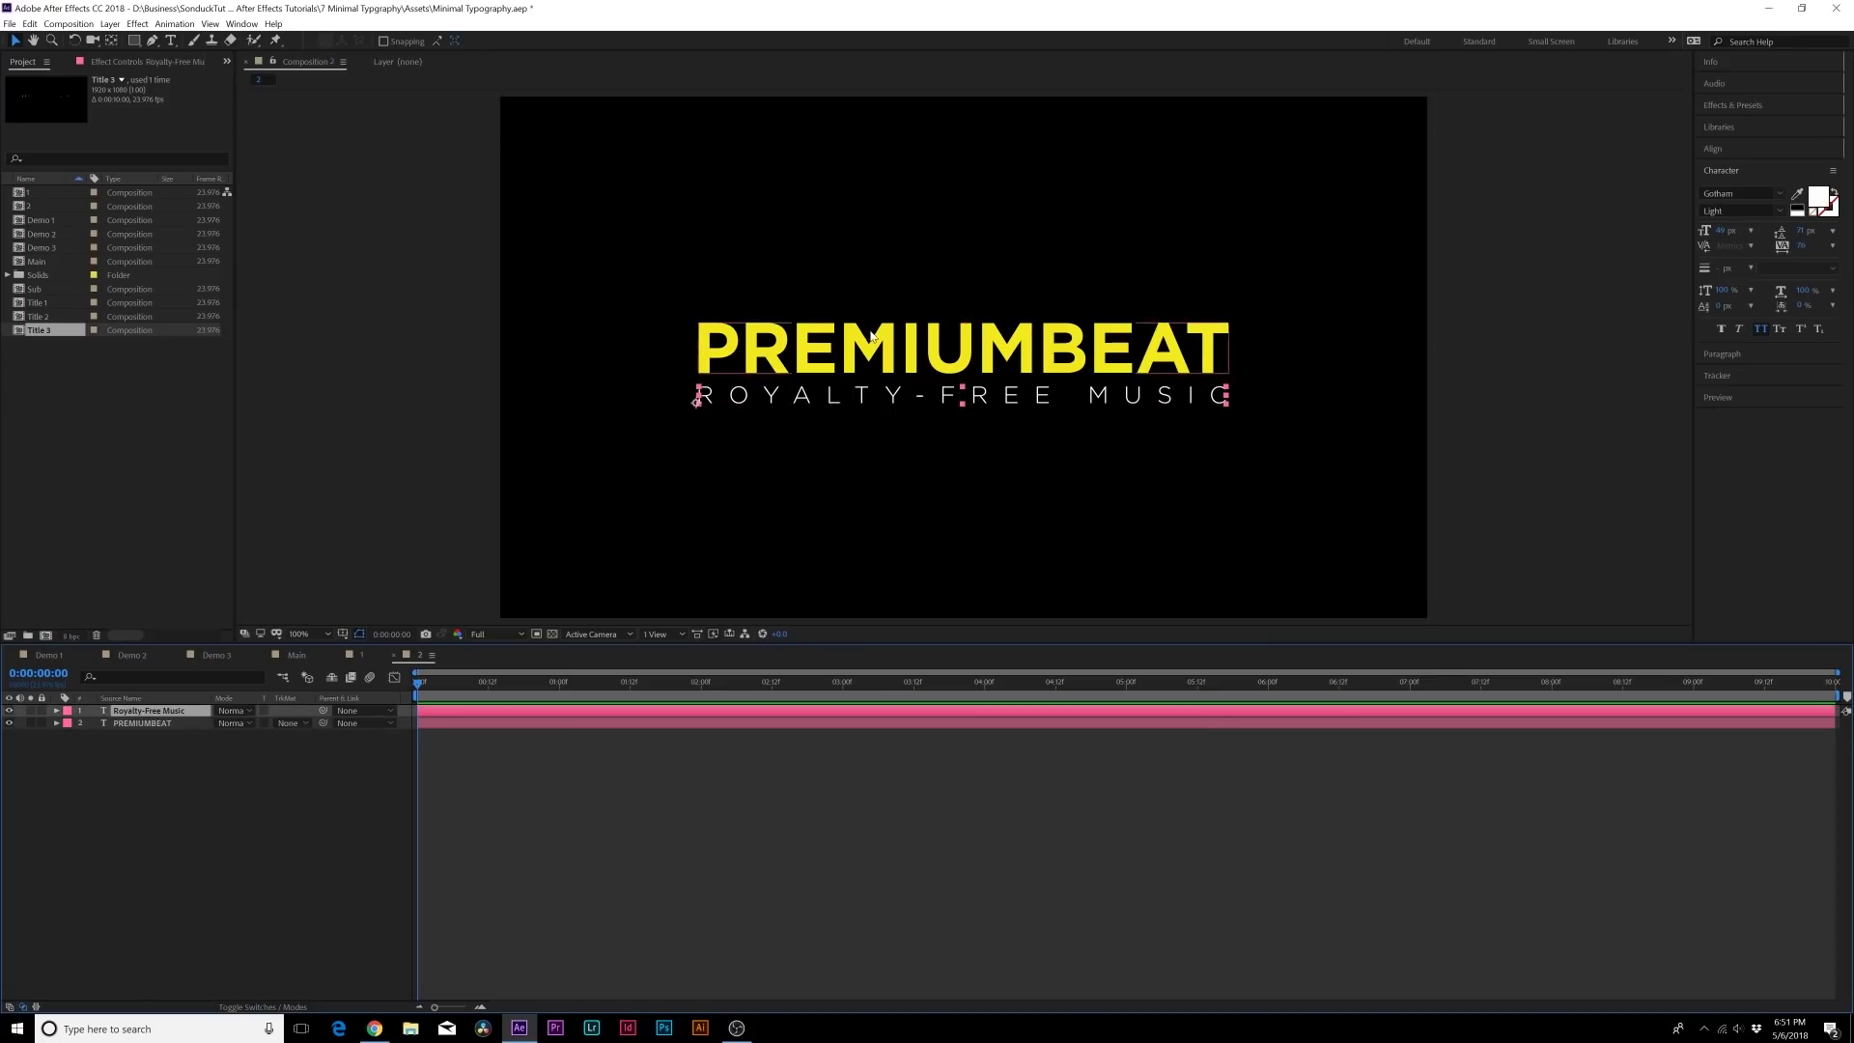
left_click(36, 830)
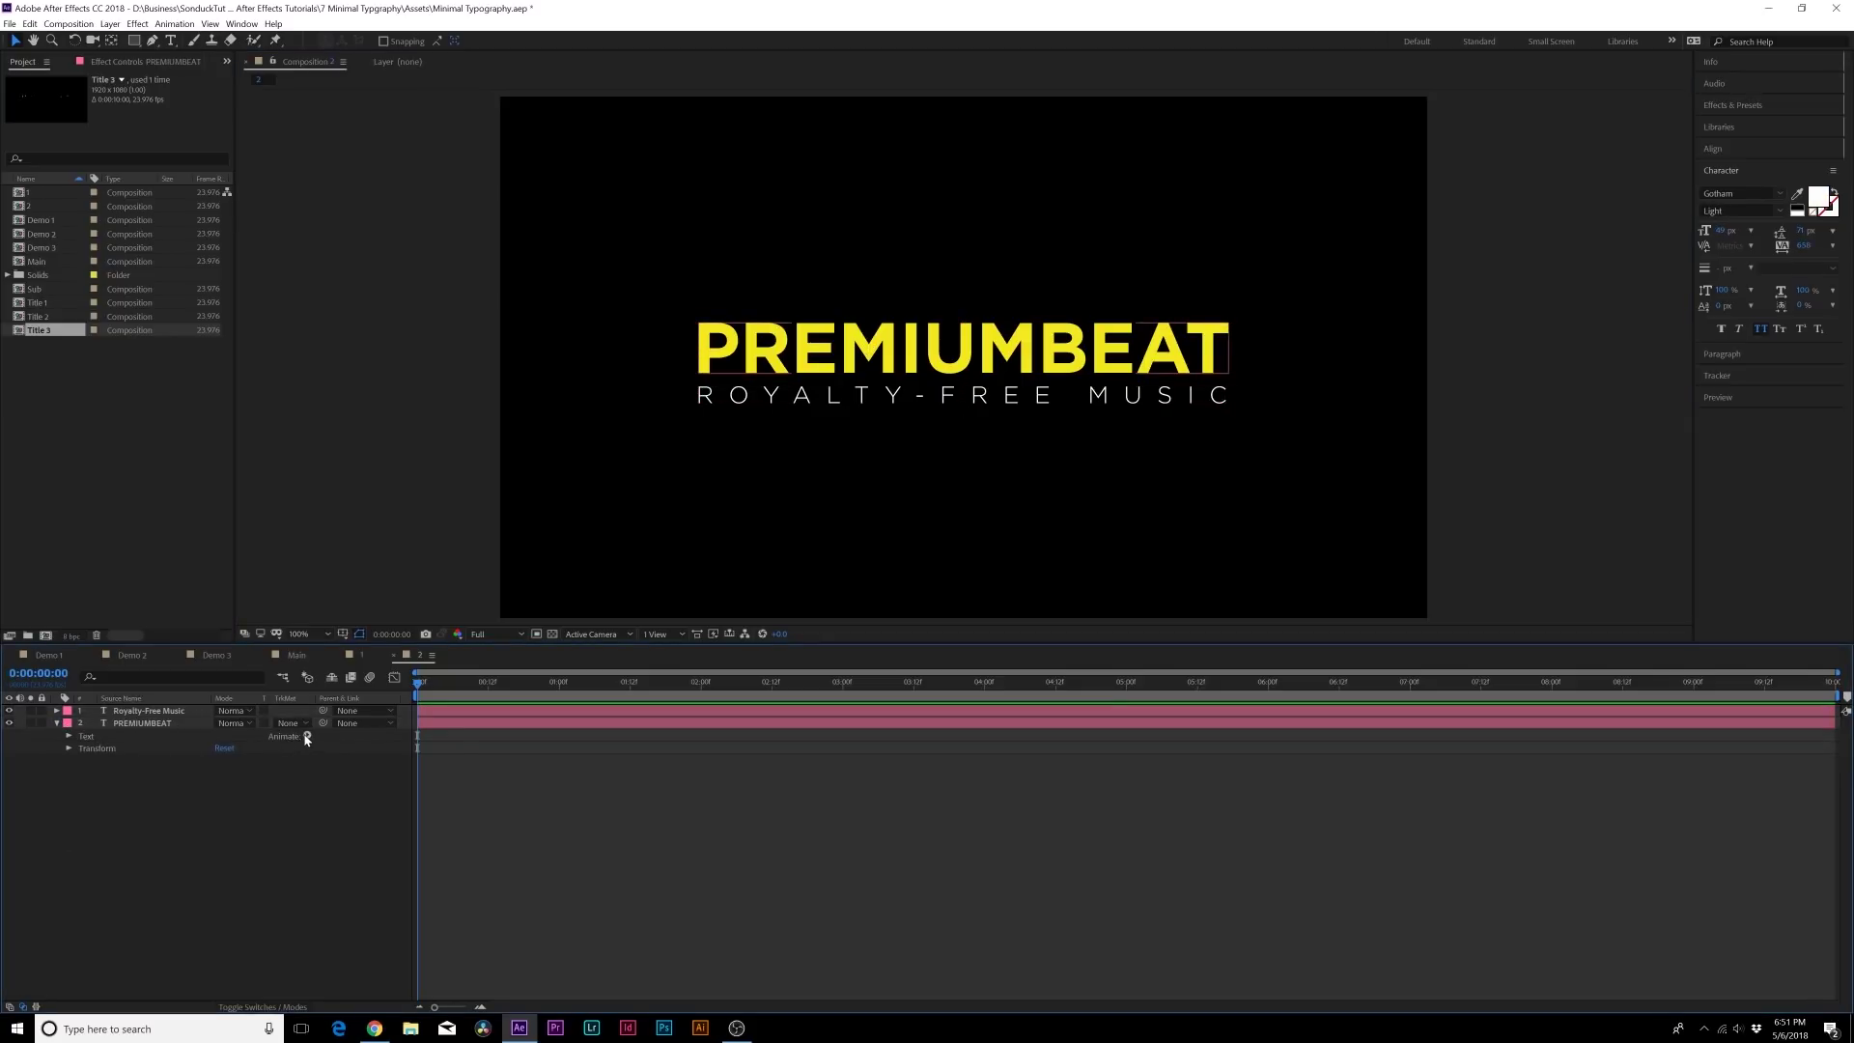
left_click(305, 736)
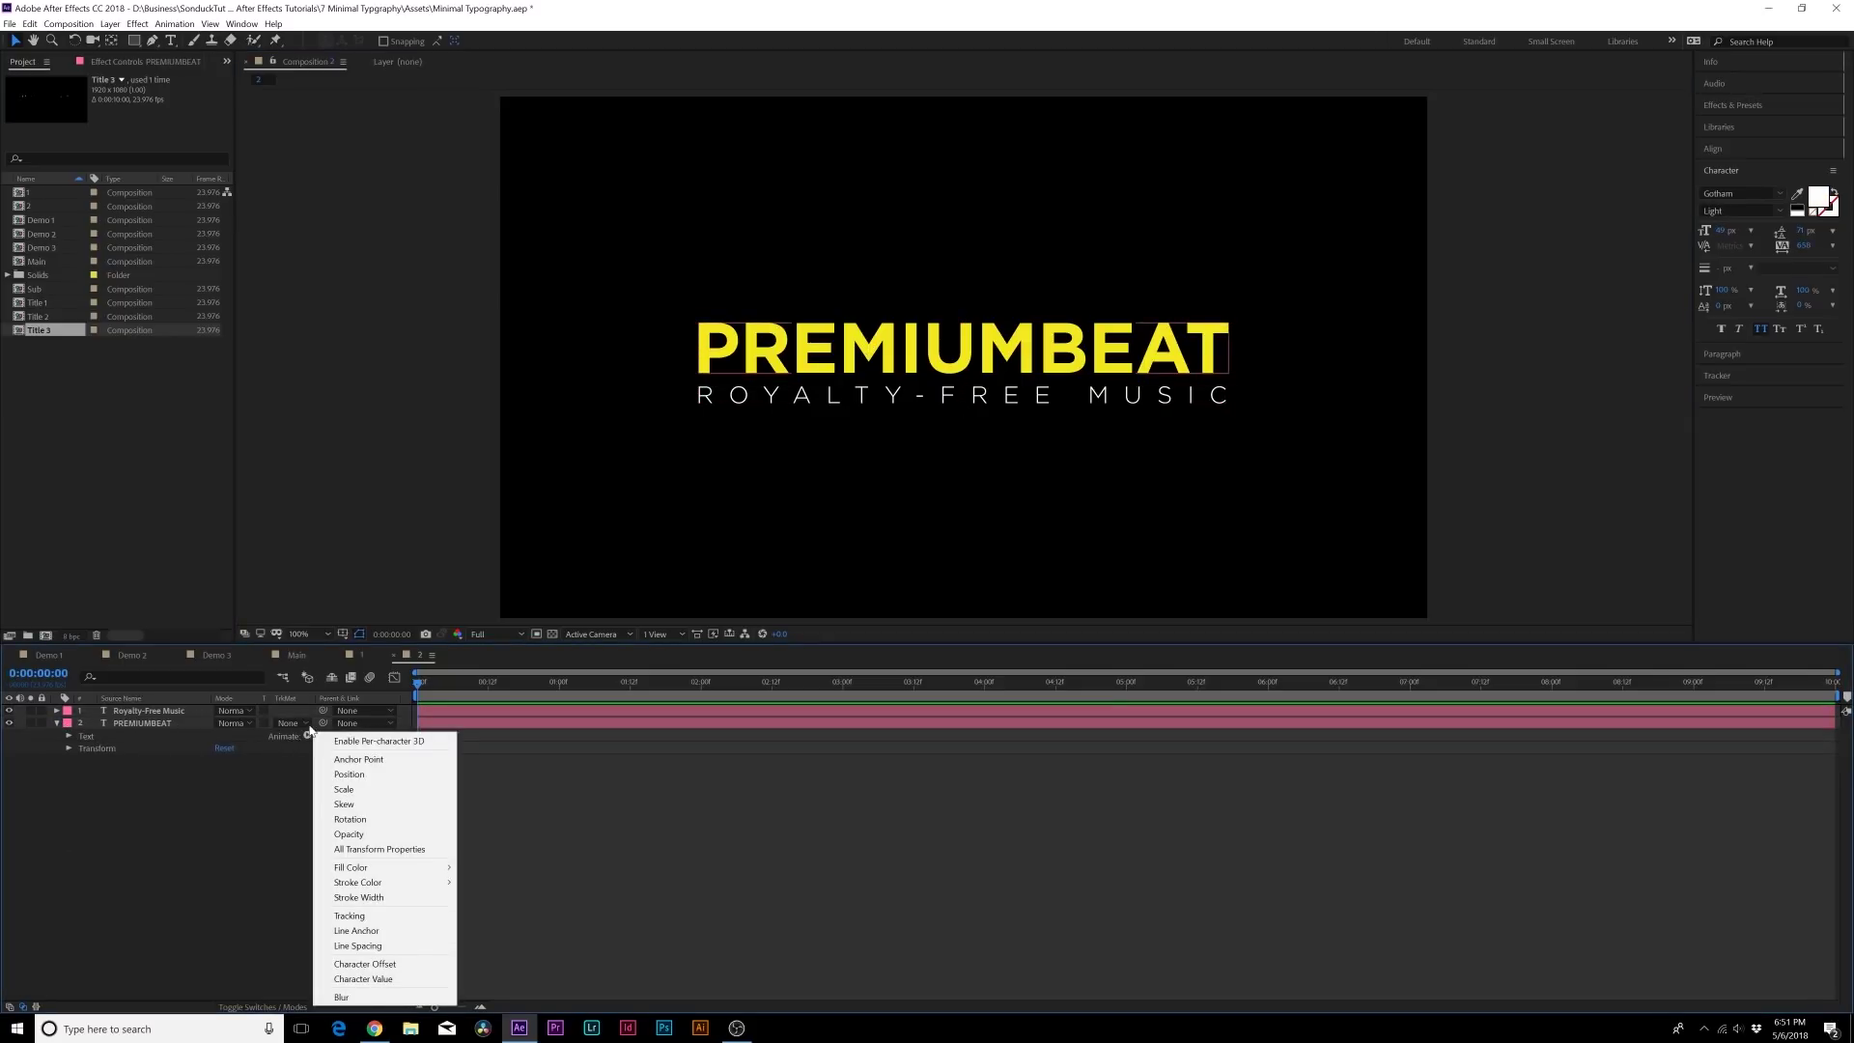
left_click(376, 773)
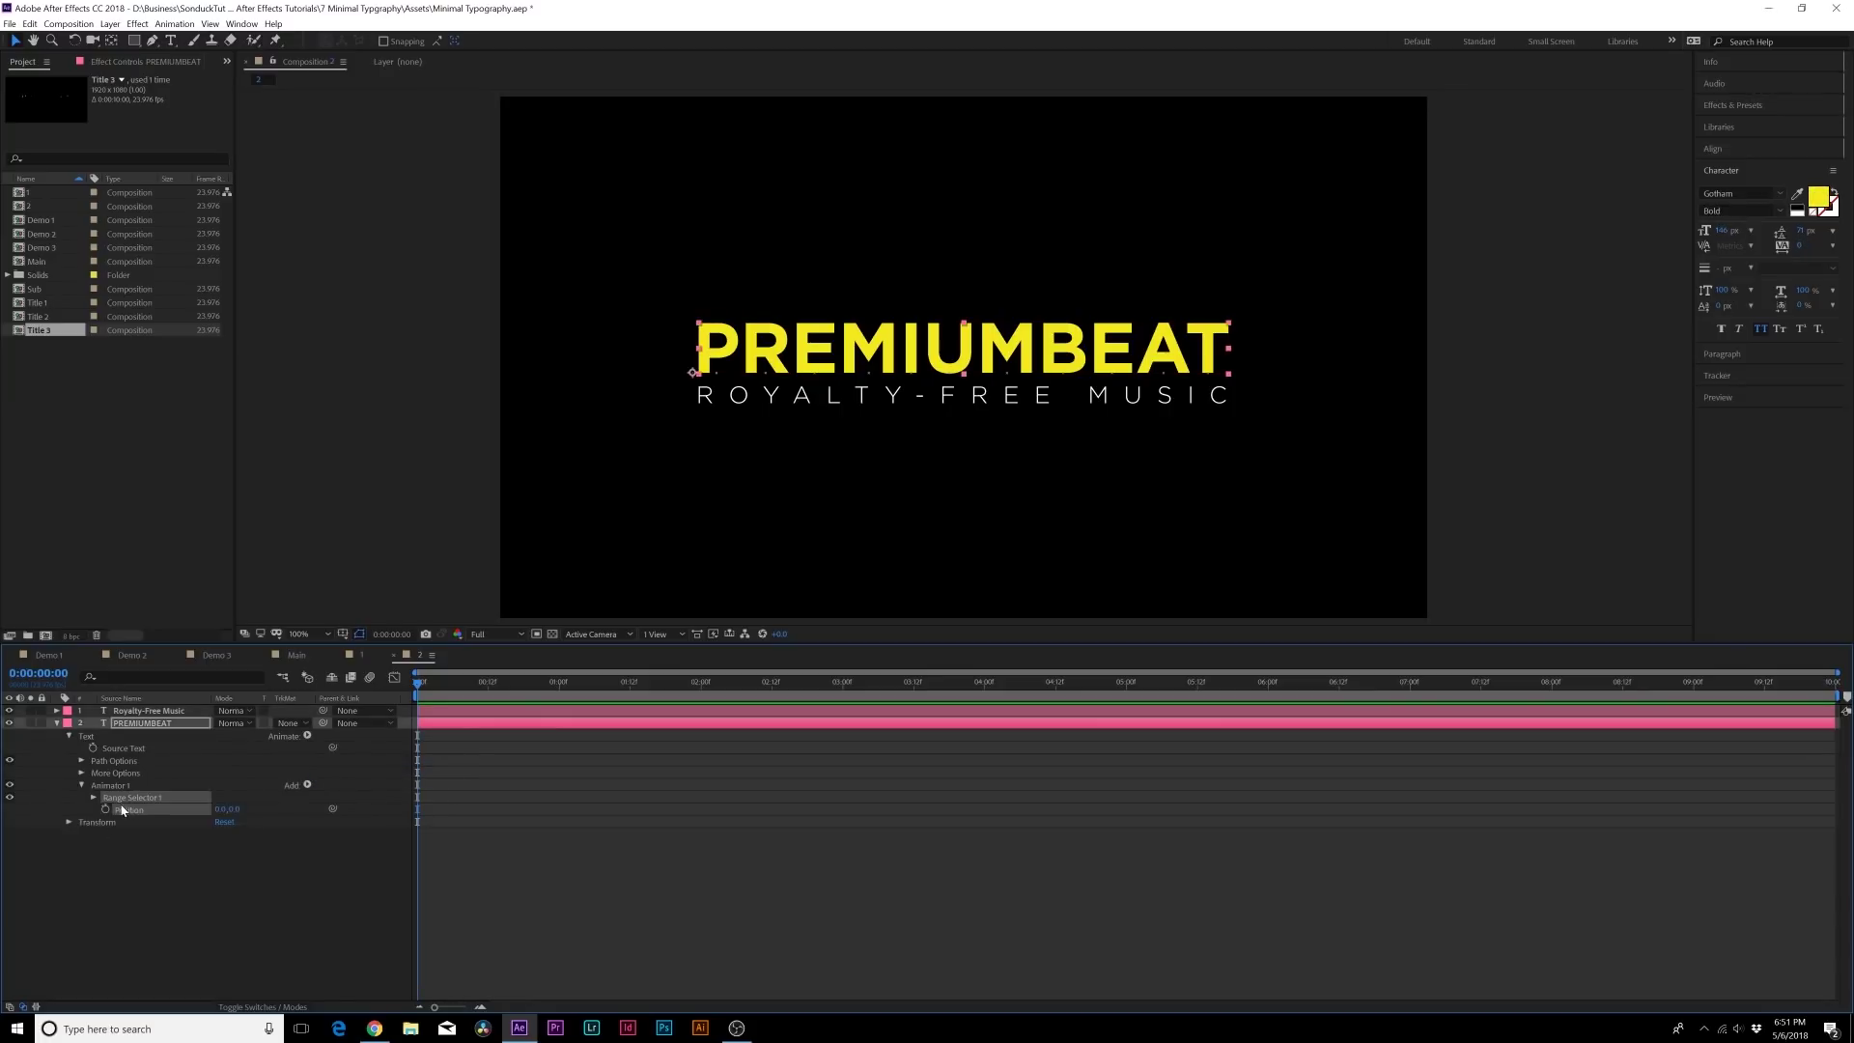
left_click_drag(232, 809, 42, 817)
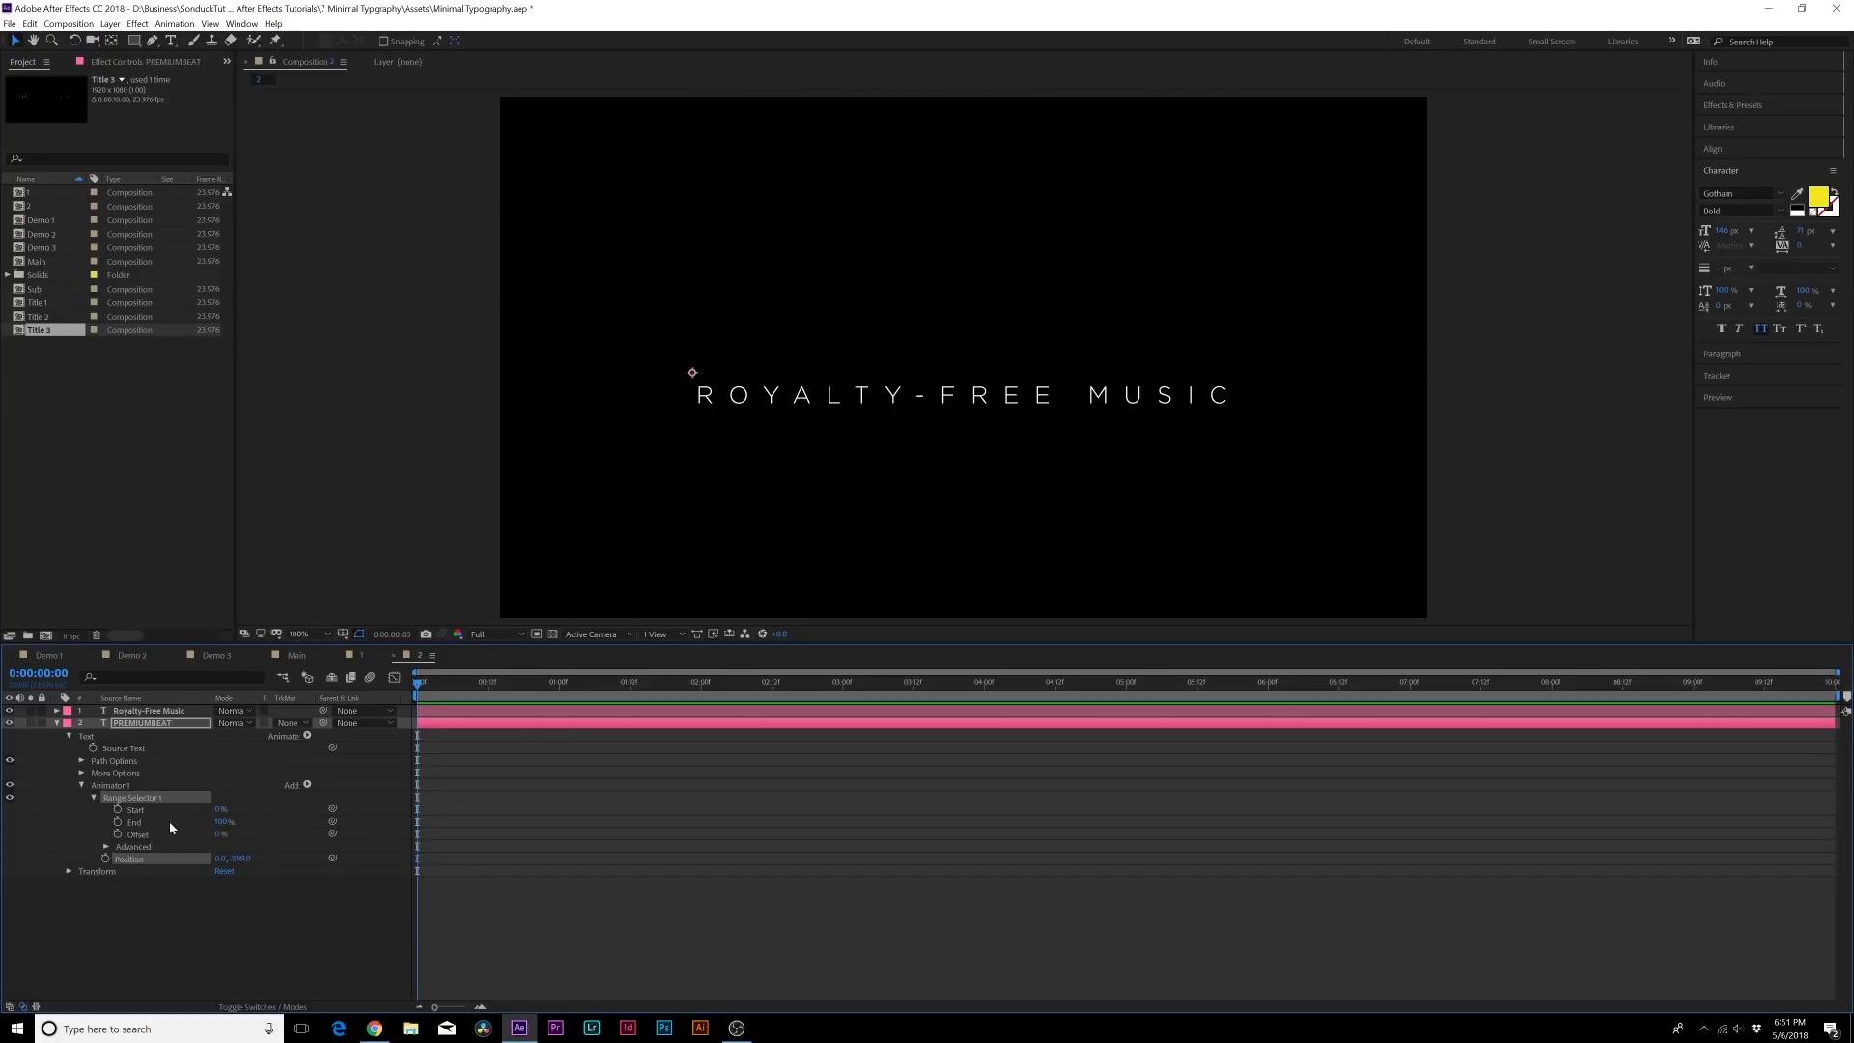
Keyframe the PREMIUMBEAT Range Selector's Start from 0% at the first frame to 100% at one second.
left_click(118, 810)
left_click_drag(448, 687, 559, 687)
left_click_drag(219, 814, 290, 814)
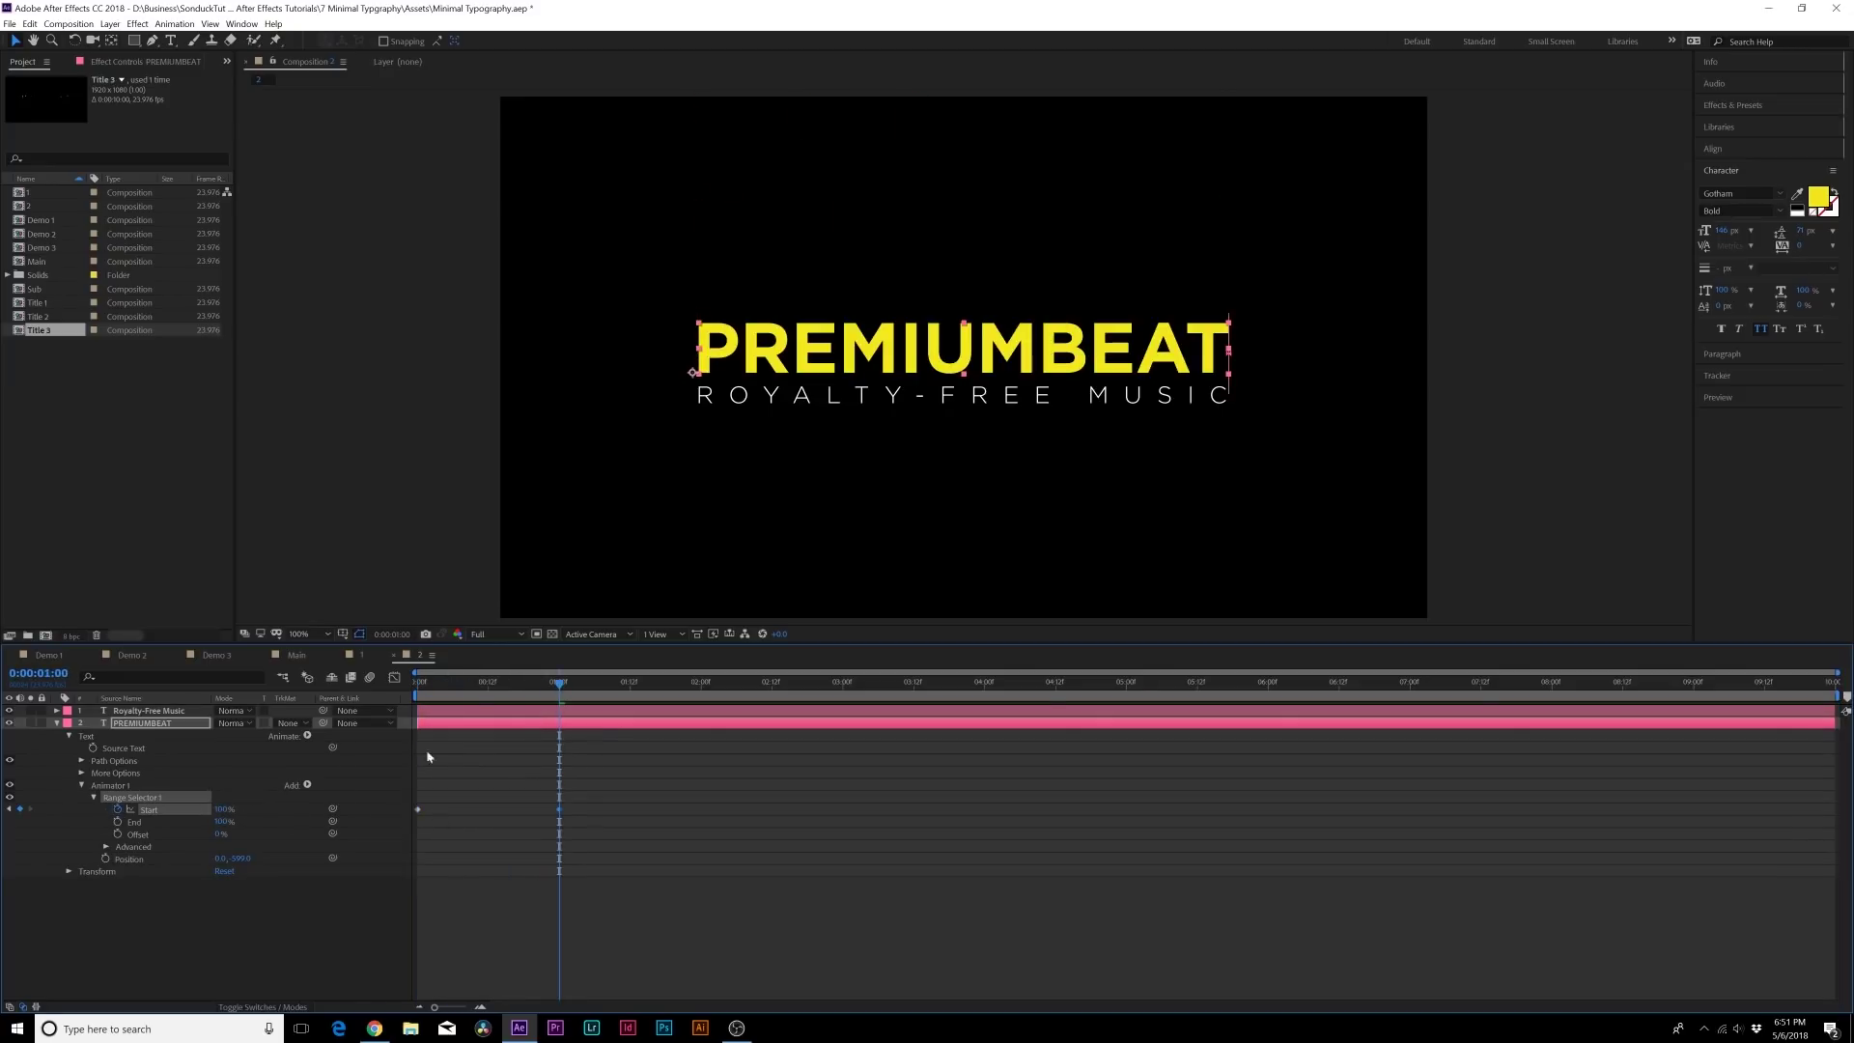
left_click_drag(474, 688, 565, 703)
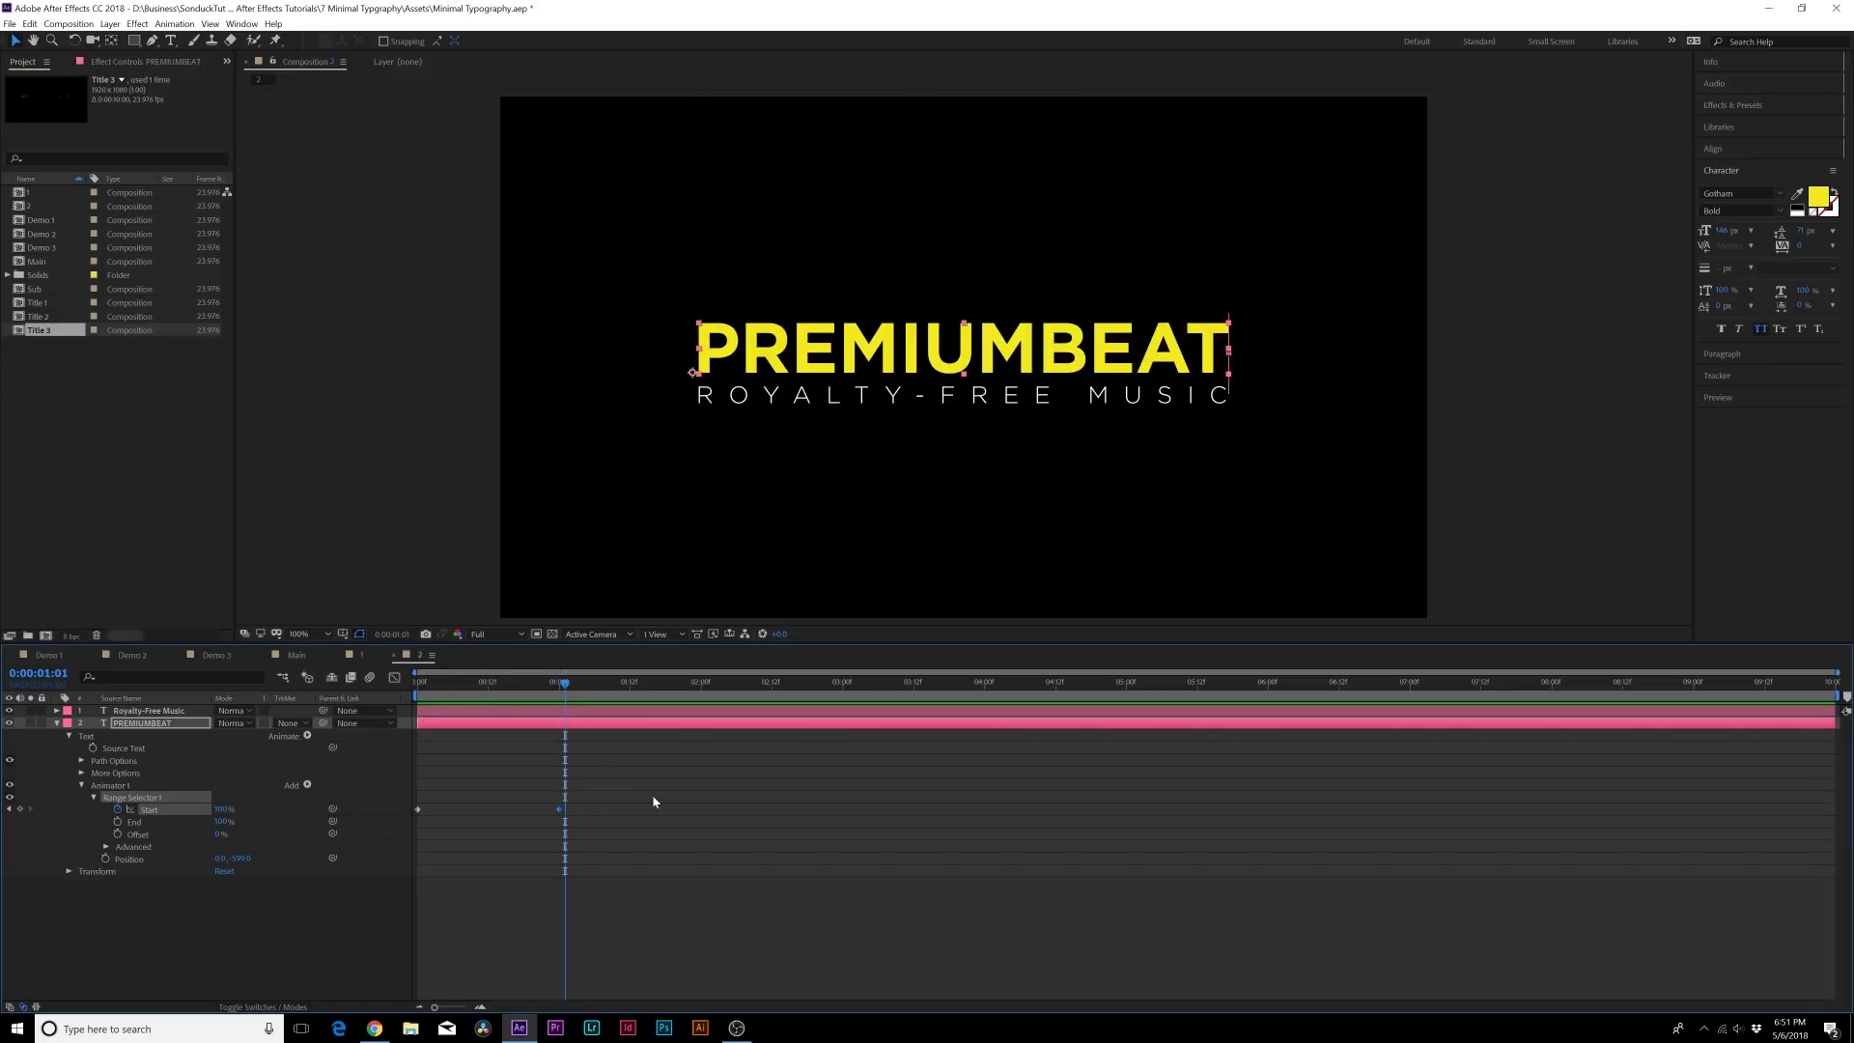
Ease the PREMIUMBEAT Start keyframes, lengthen the ease into the end keyframe in the Graph Editor, and preview the letters.
left_click_drag(655, 784, 379, 834)
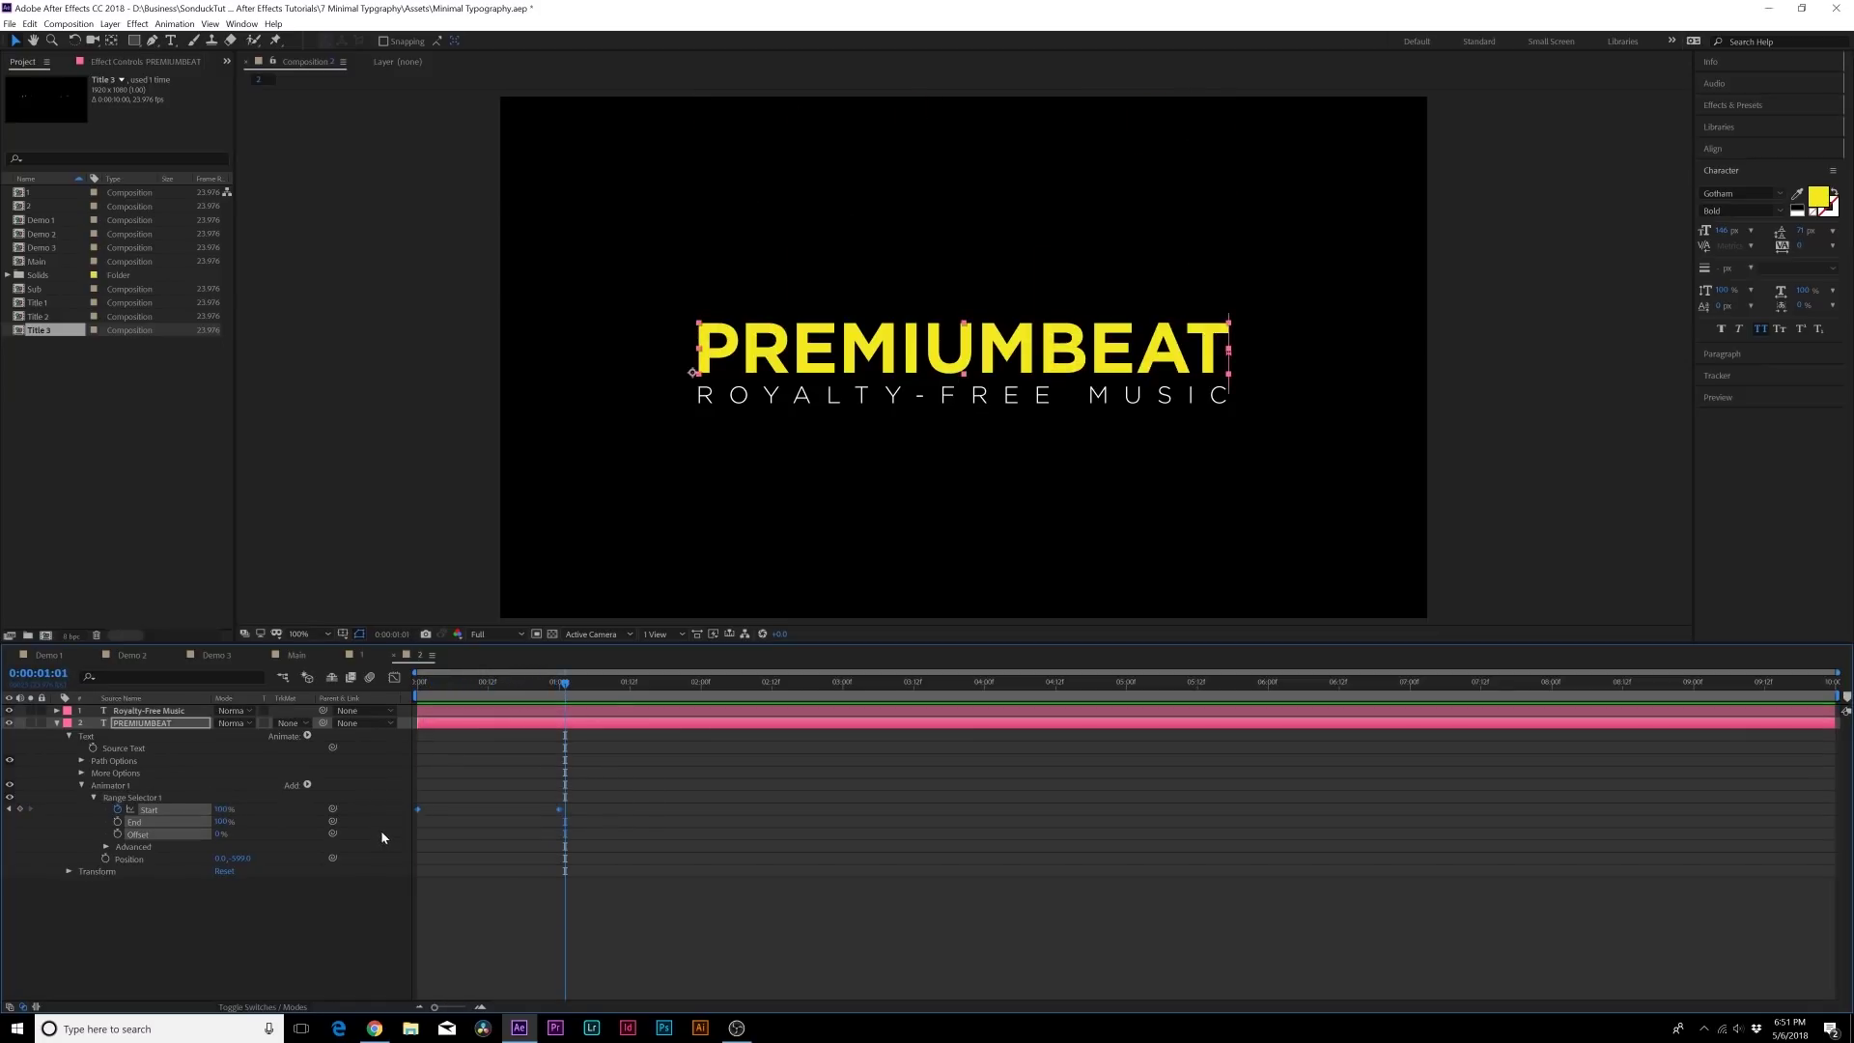
left_click_drag(434, 683, 559, 702)
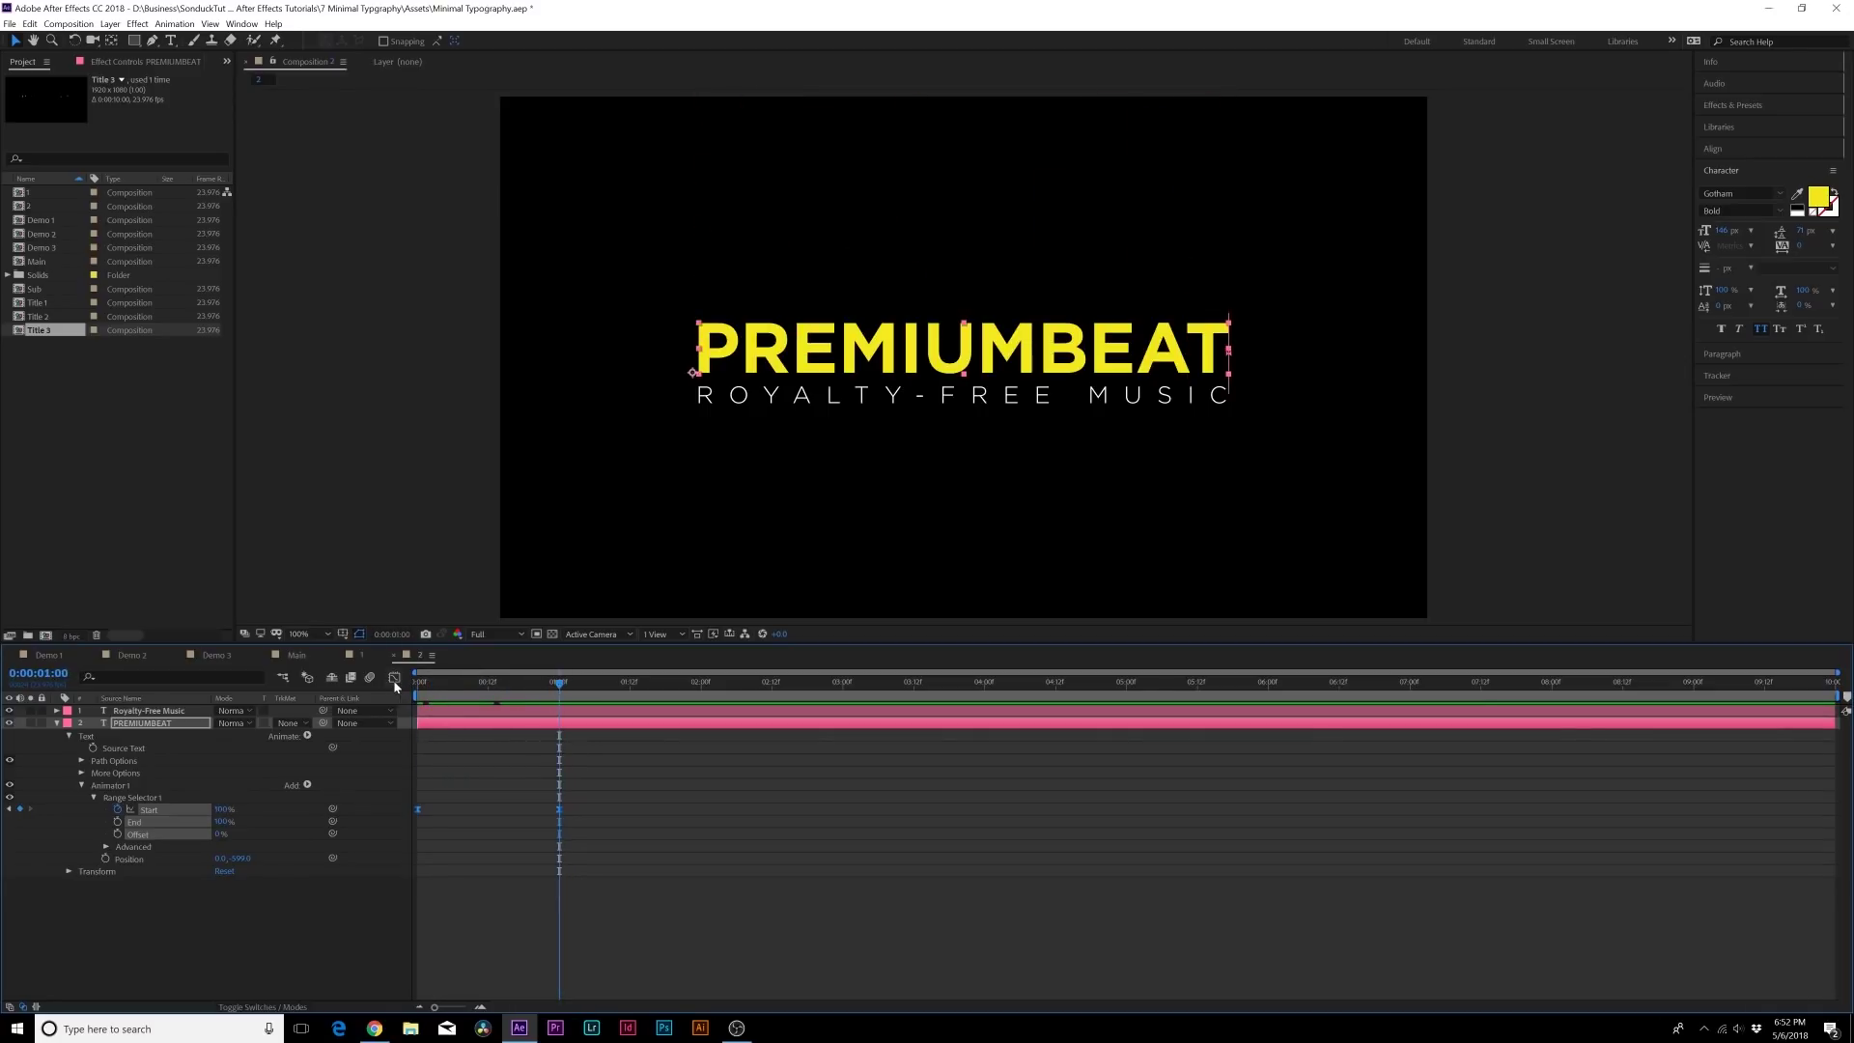
left_click(394, 678)
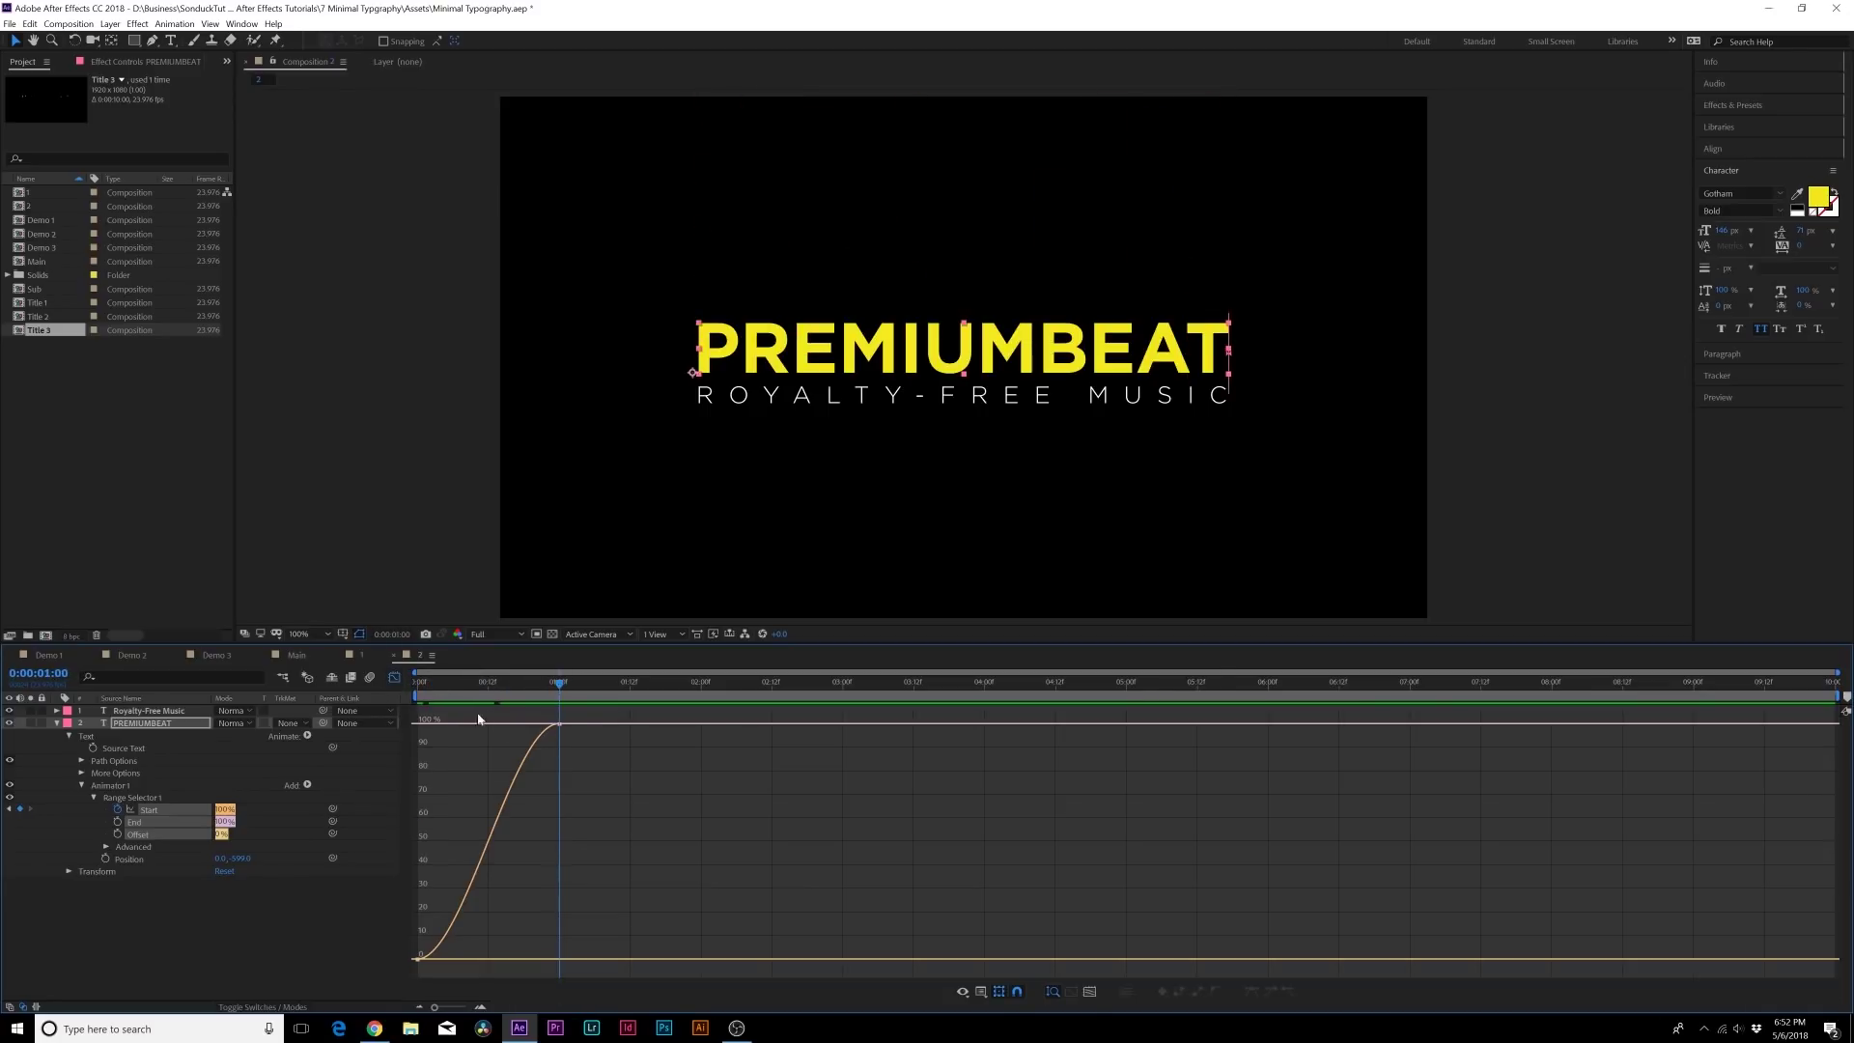
left_click(560, 726)
left_click_drag(512, 728, 476, 731)
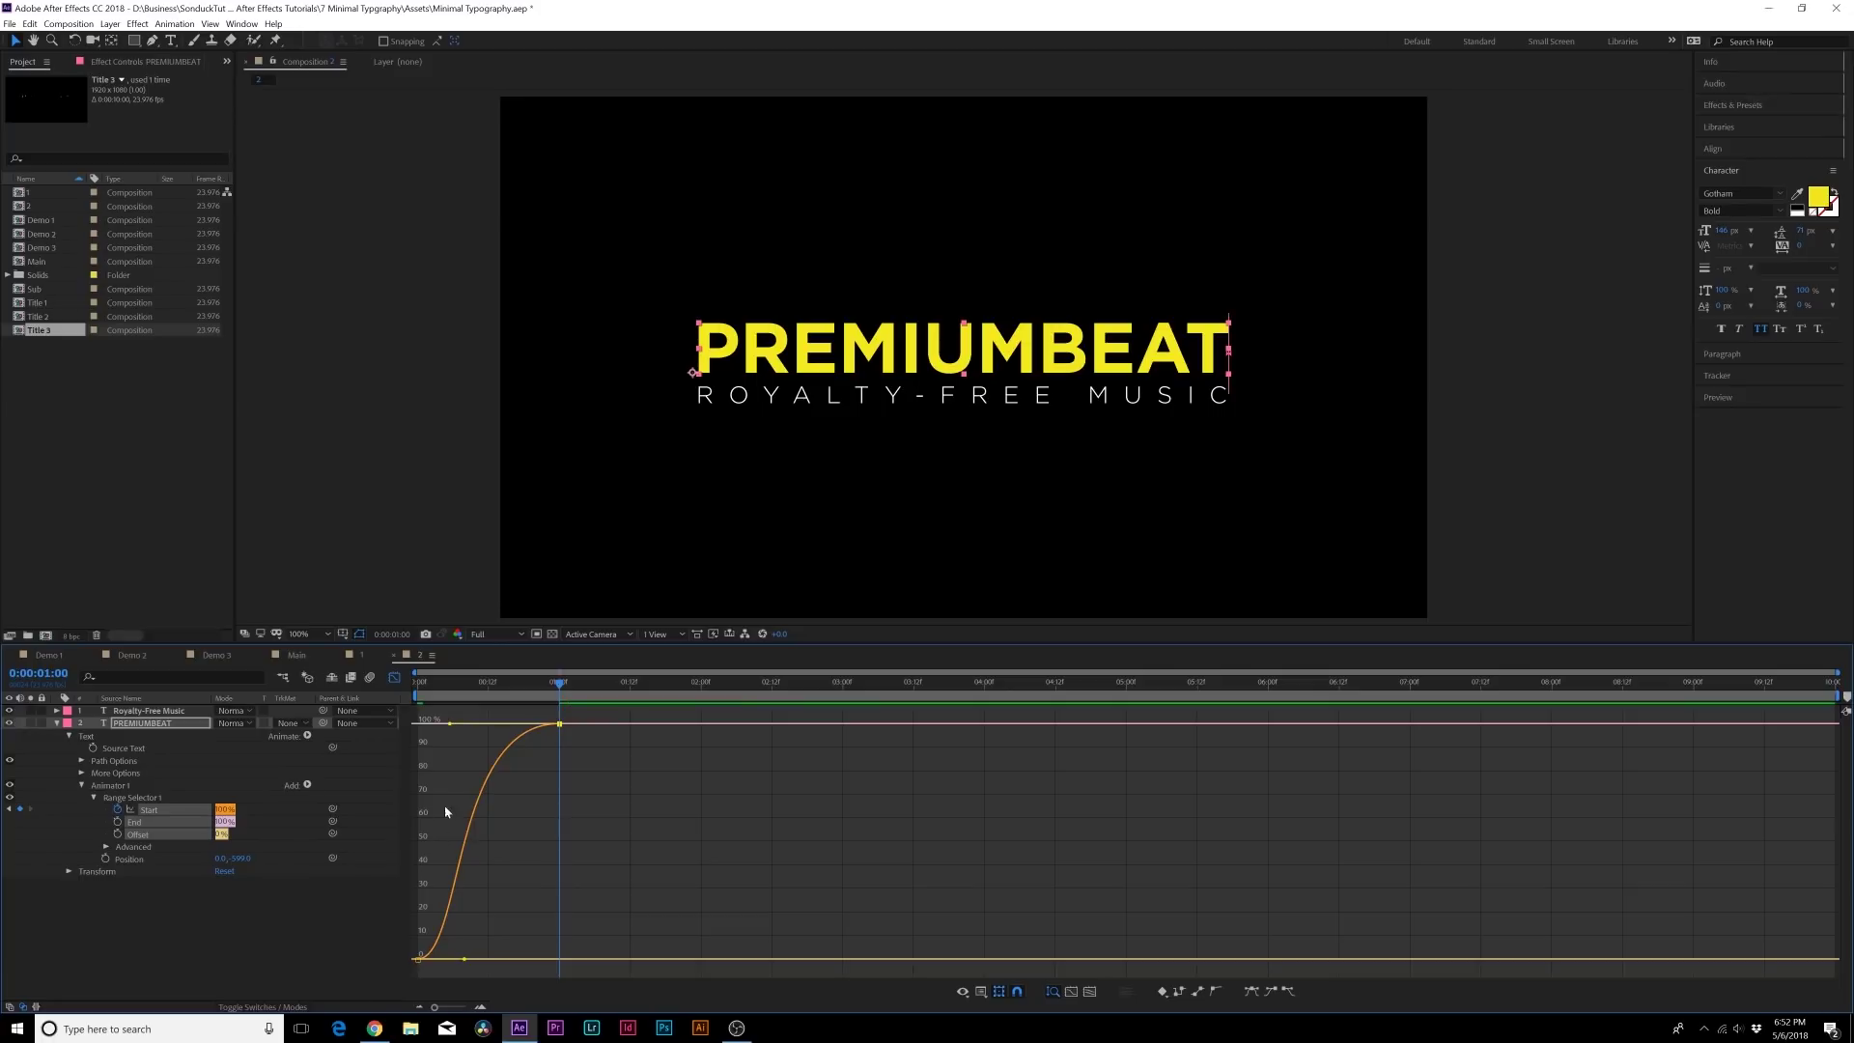
left_click(395, 680)
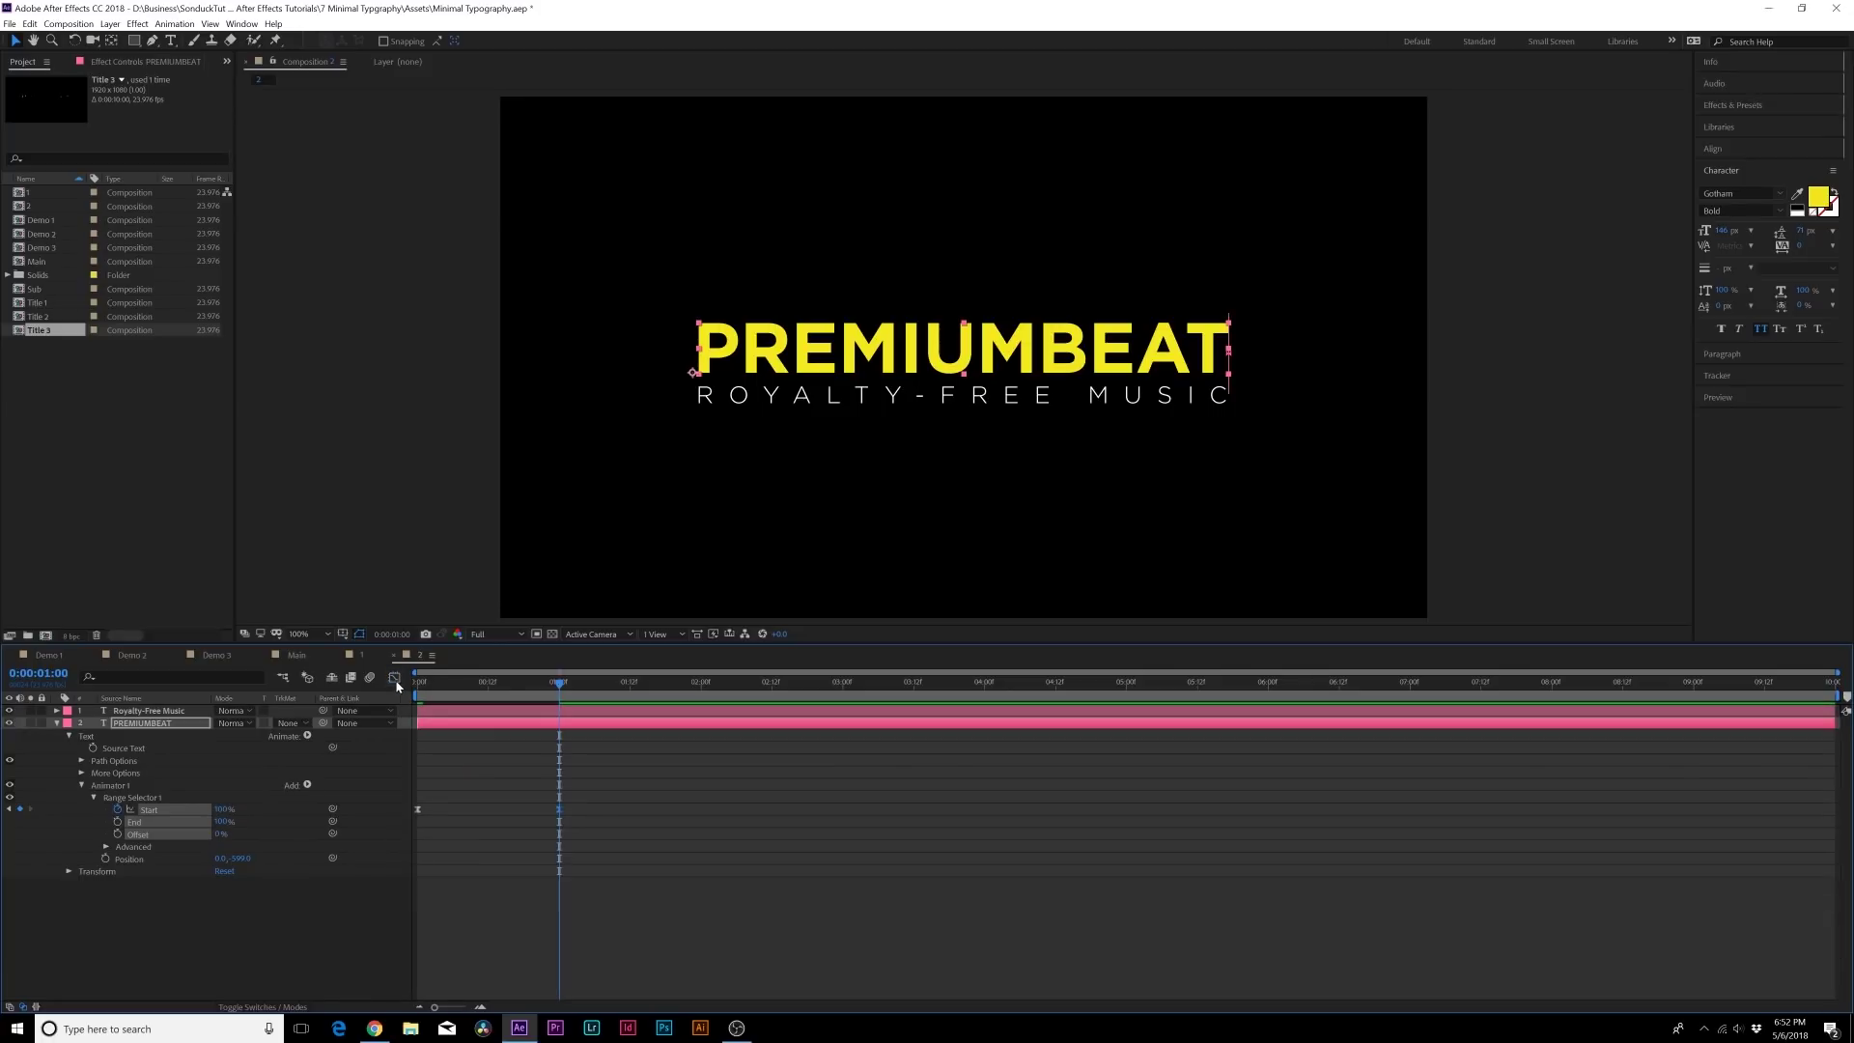
key("space")
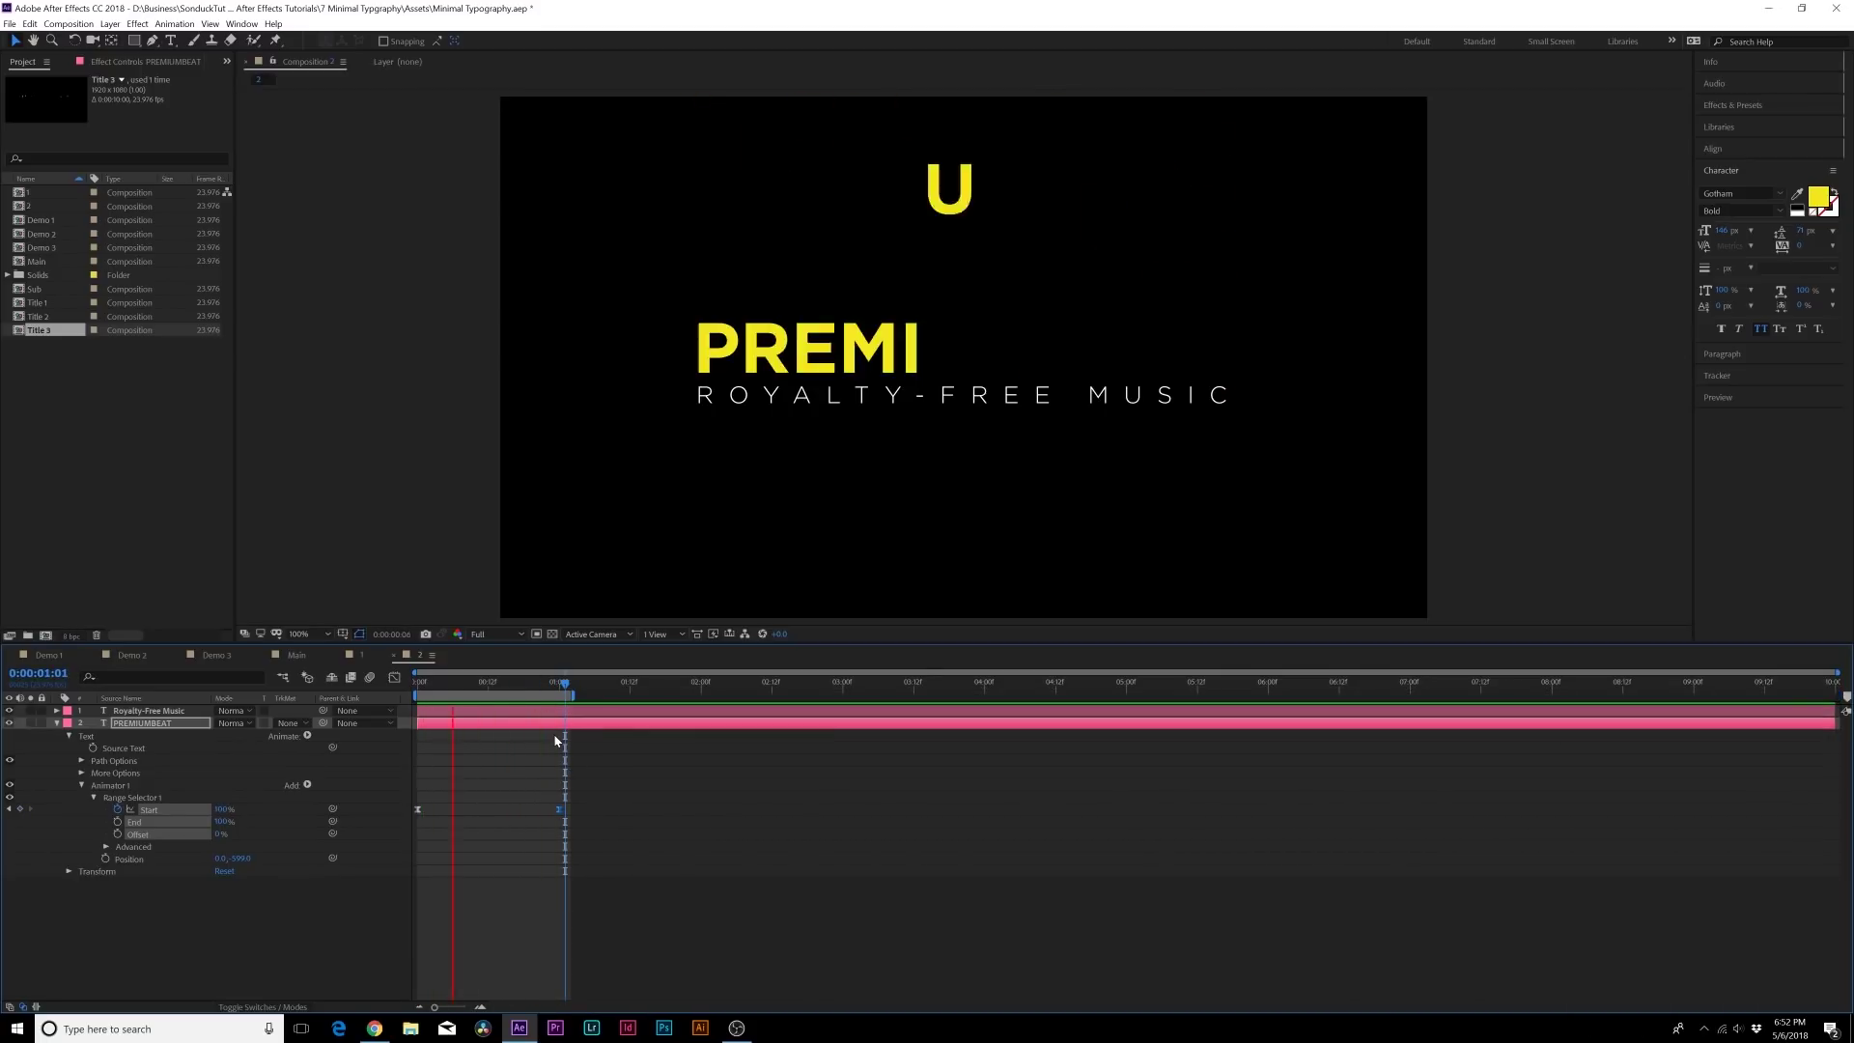
key("space")
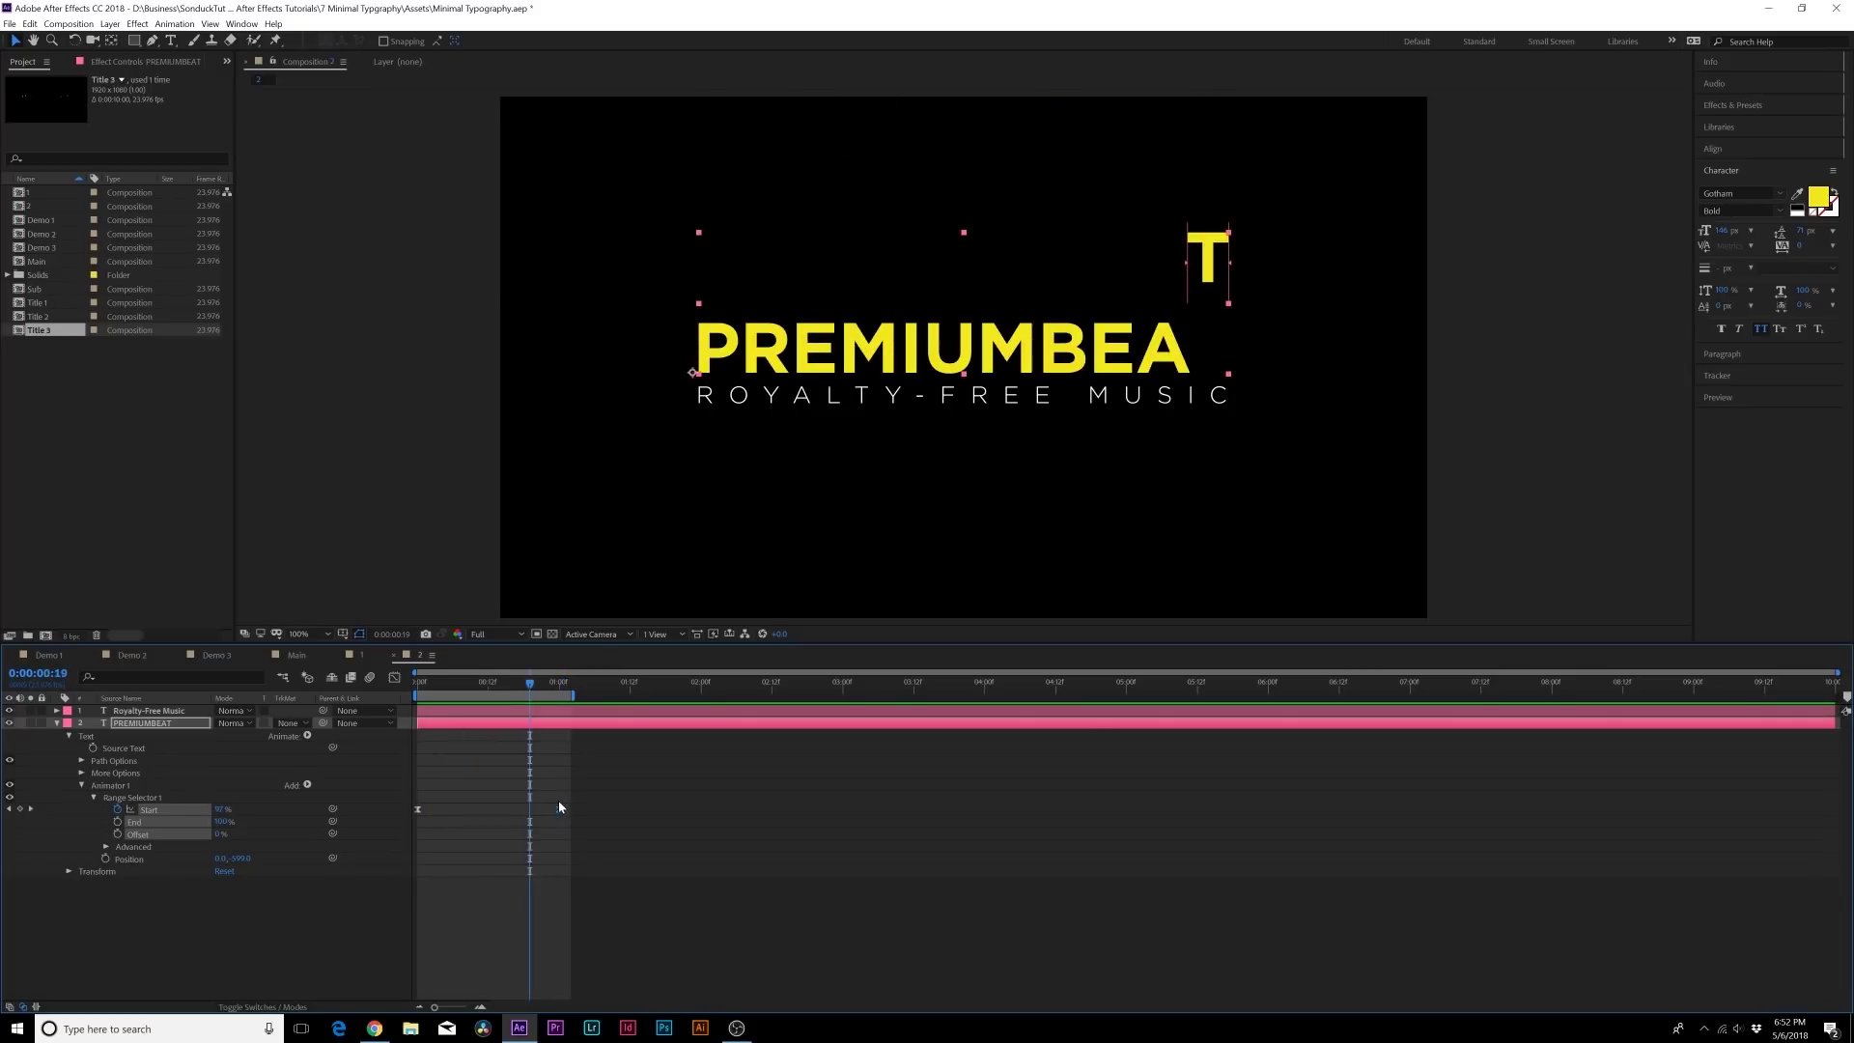
Move the PREMIUMBEAT end Start keyframe to two seconds, end the work area just past it, and preview.
left_click_drag(558, 810, 701, 809)
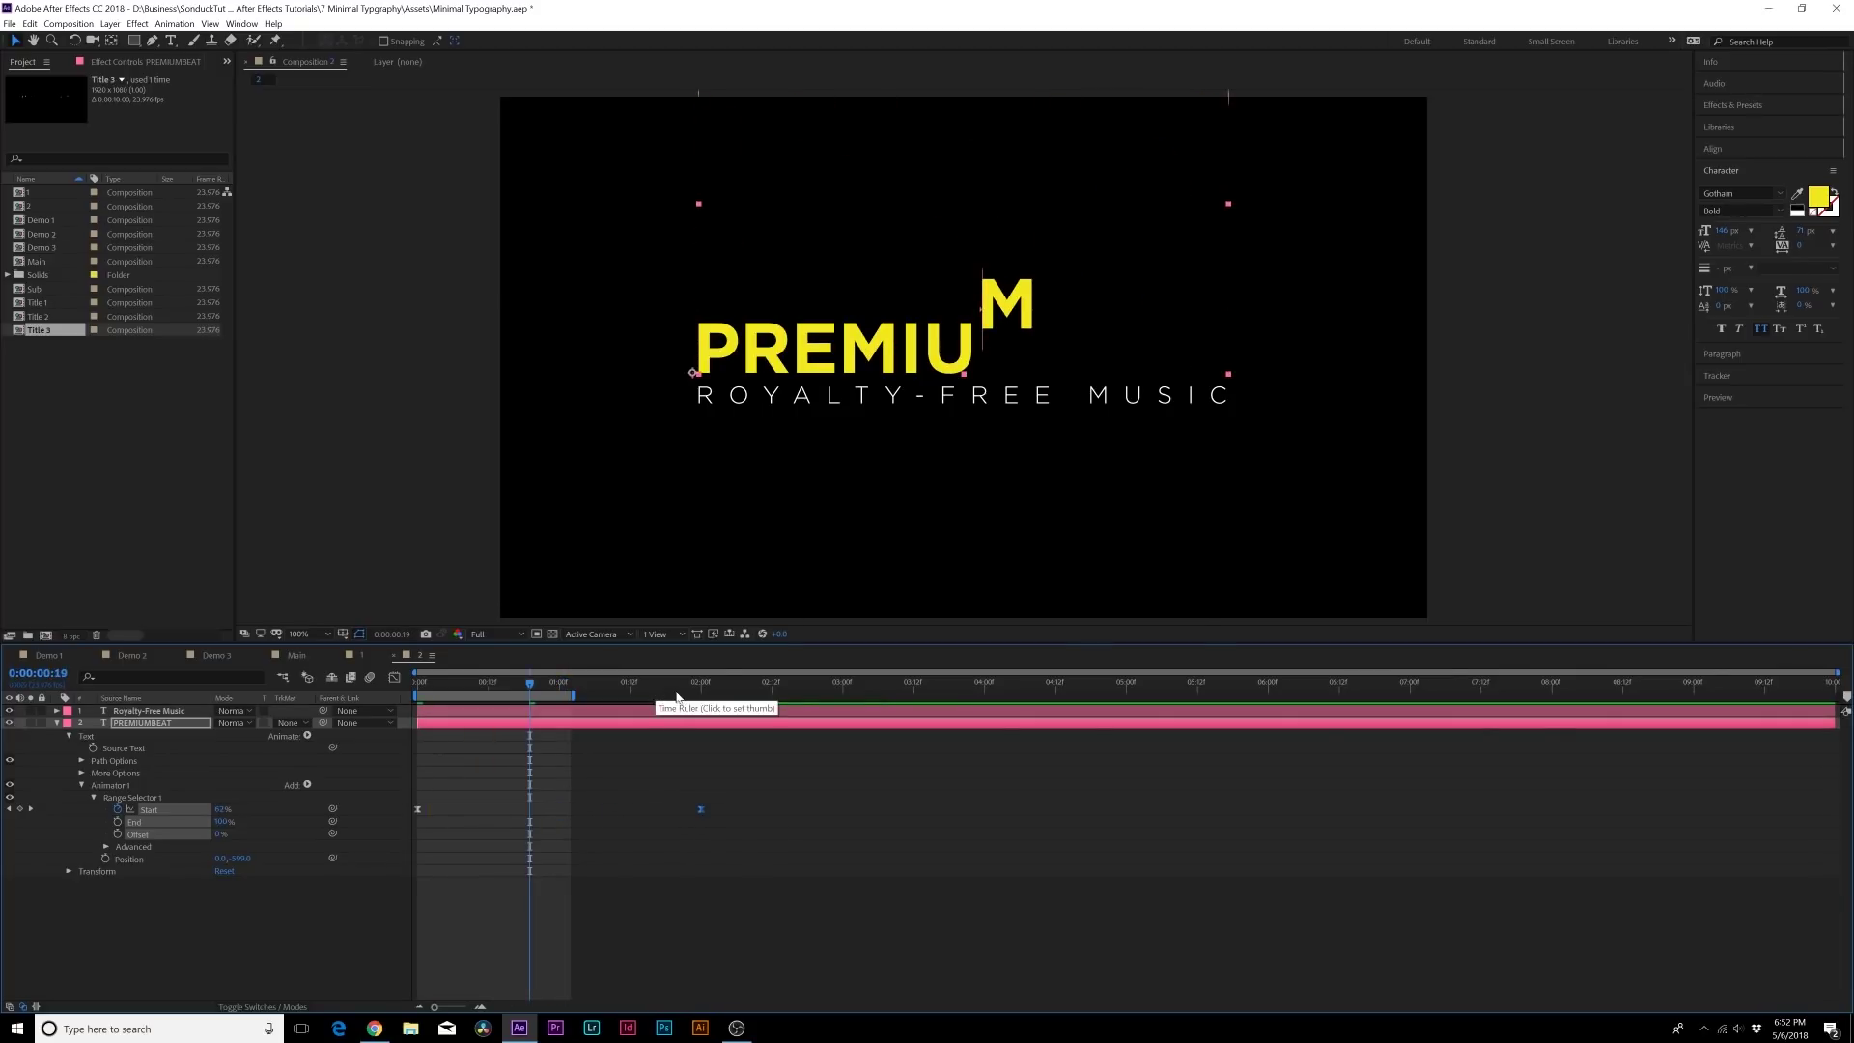
left_click_drag(676, 684, 719, 683)
key("n")
key("space")
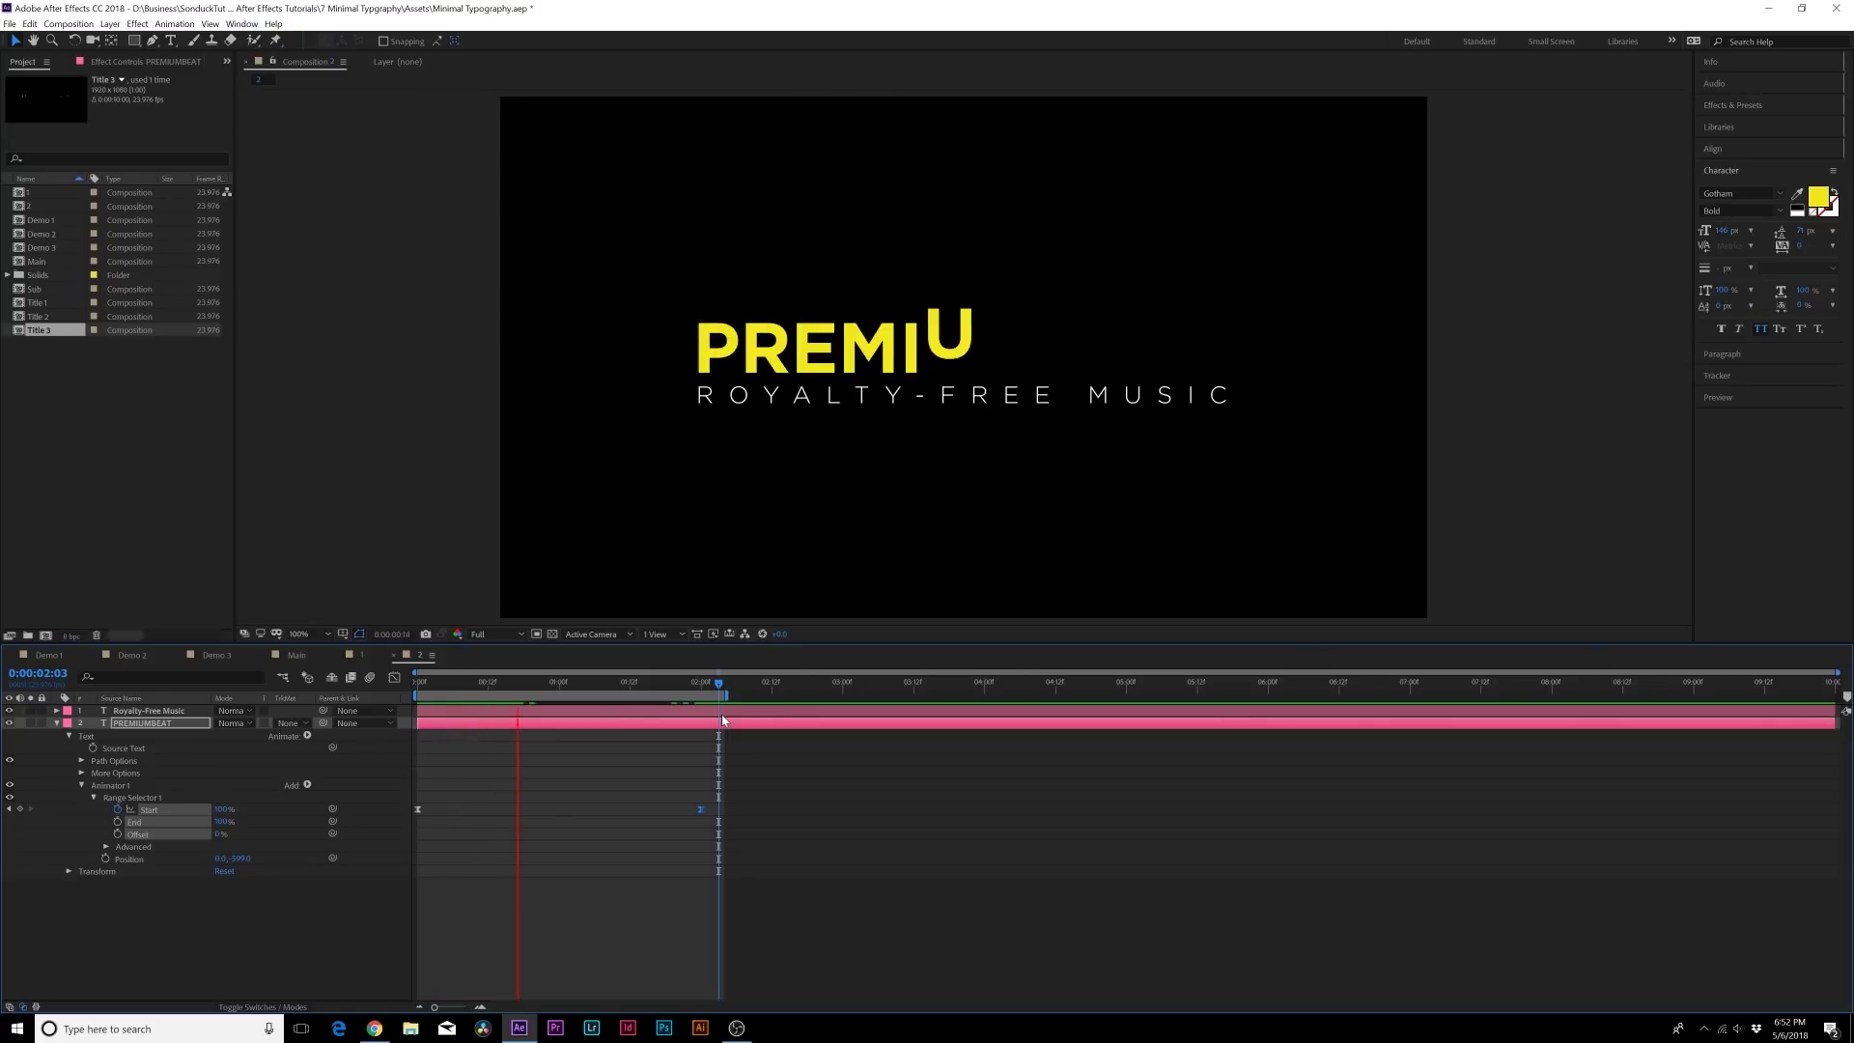
key("space")
Lengthen the ease out of the PREMIUMBEAT first Start keyframe in the Graph Editor and preview the slower build-up.
key("shift+F3")
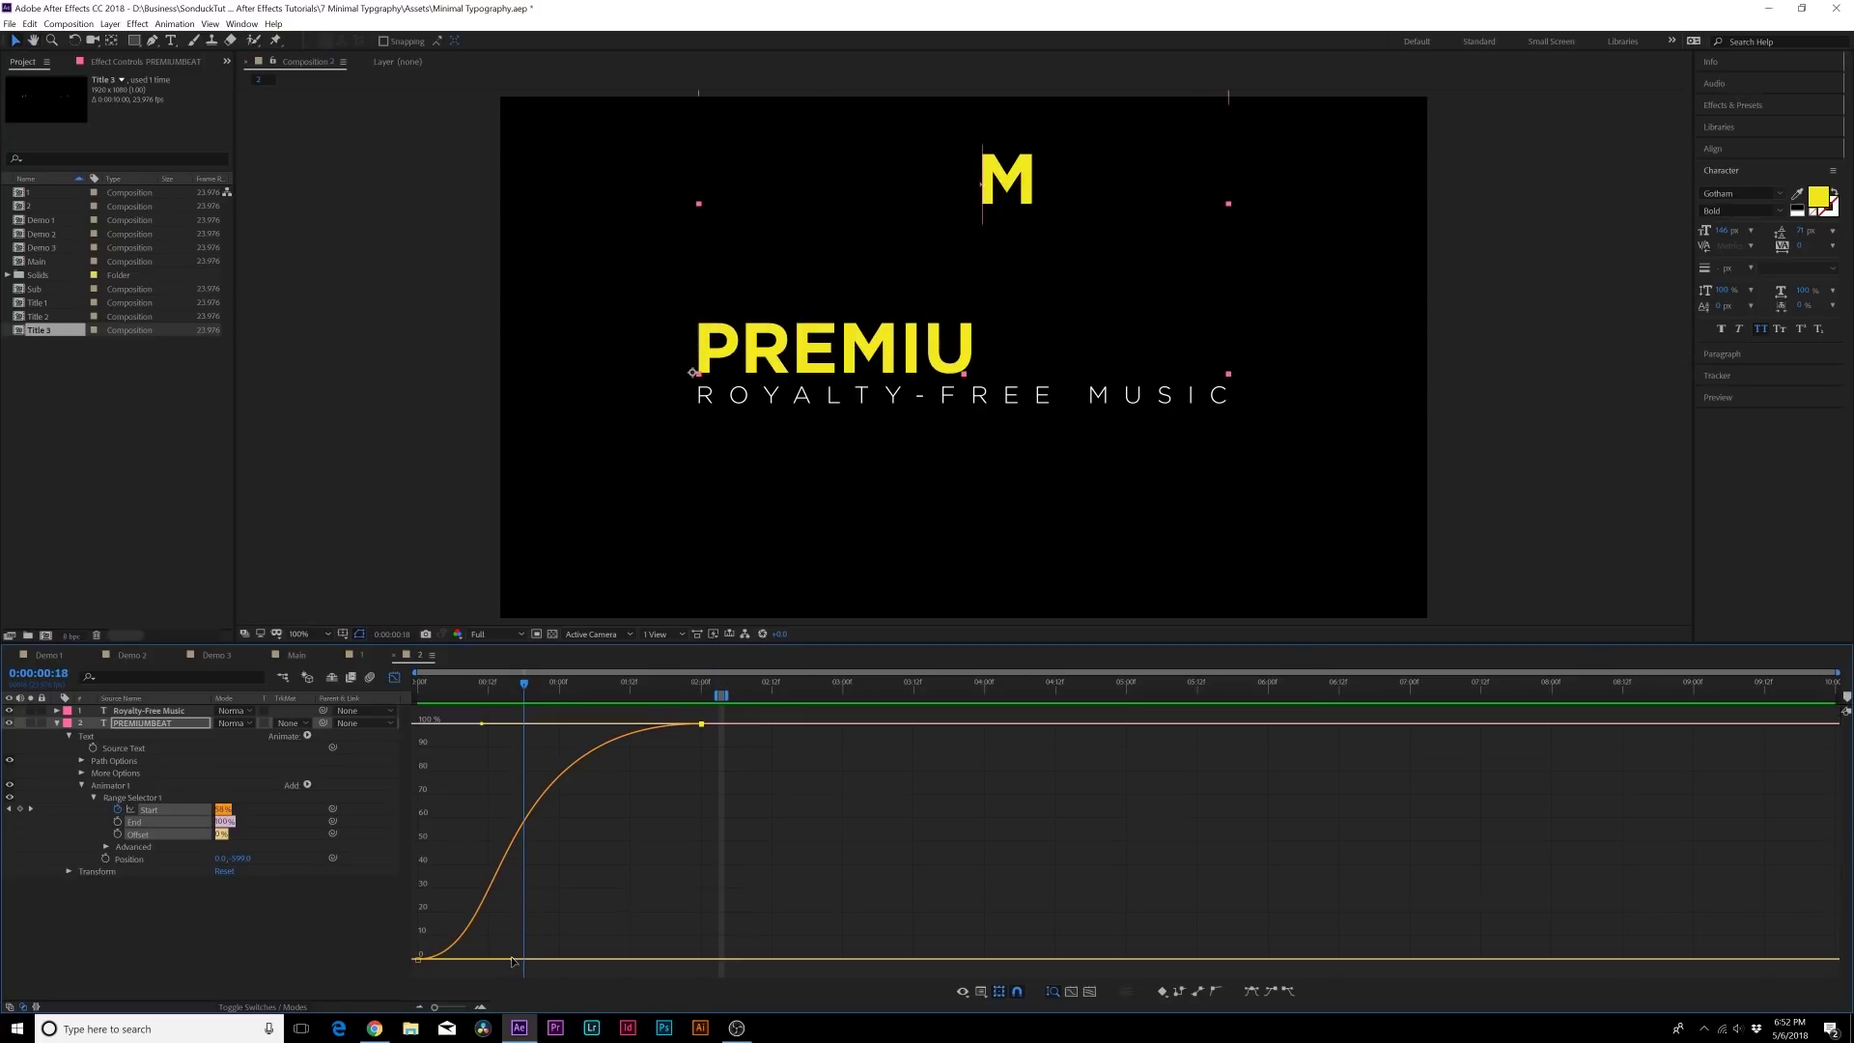
left_click_drag(512, 960, 579, 960)
key("shift+F3")
key("space")
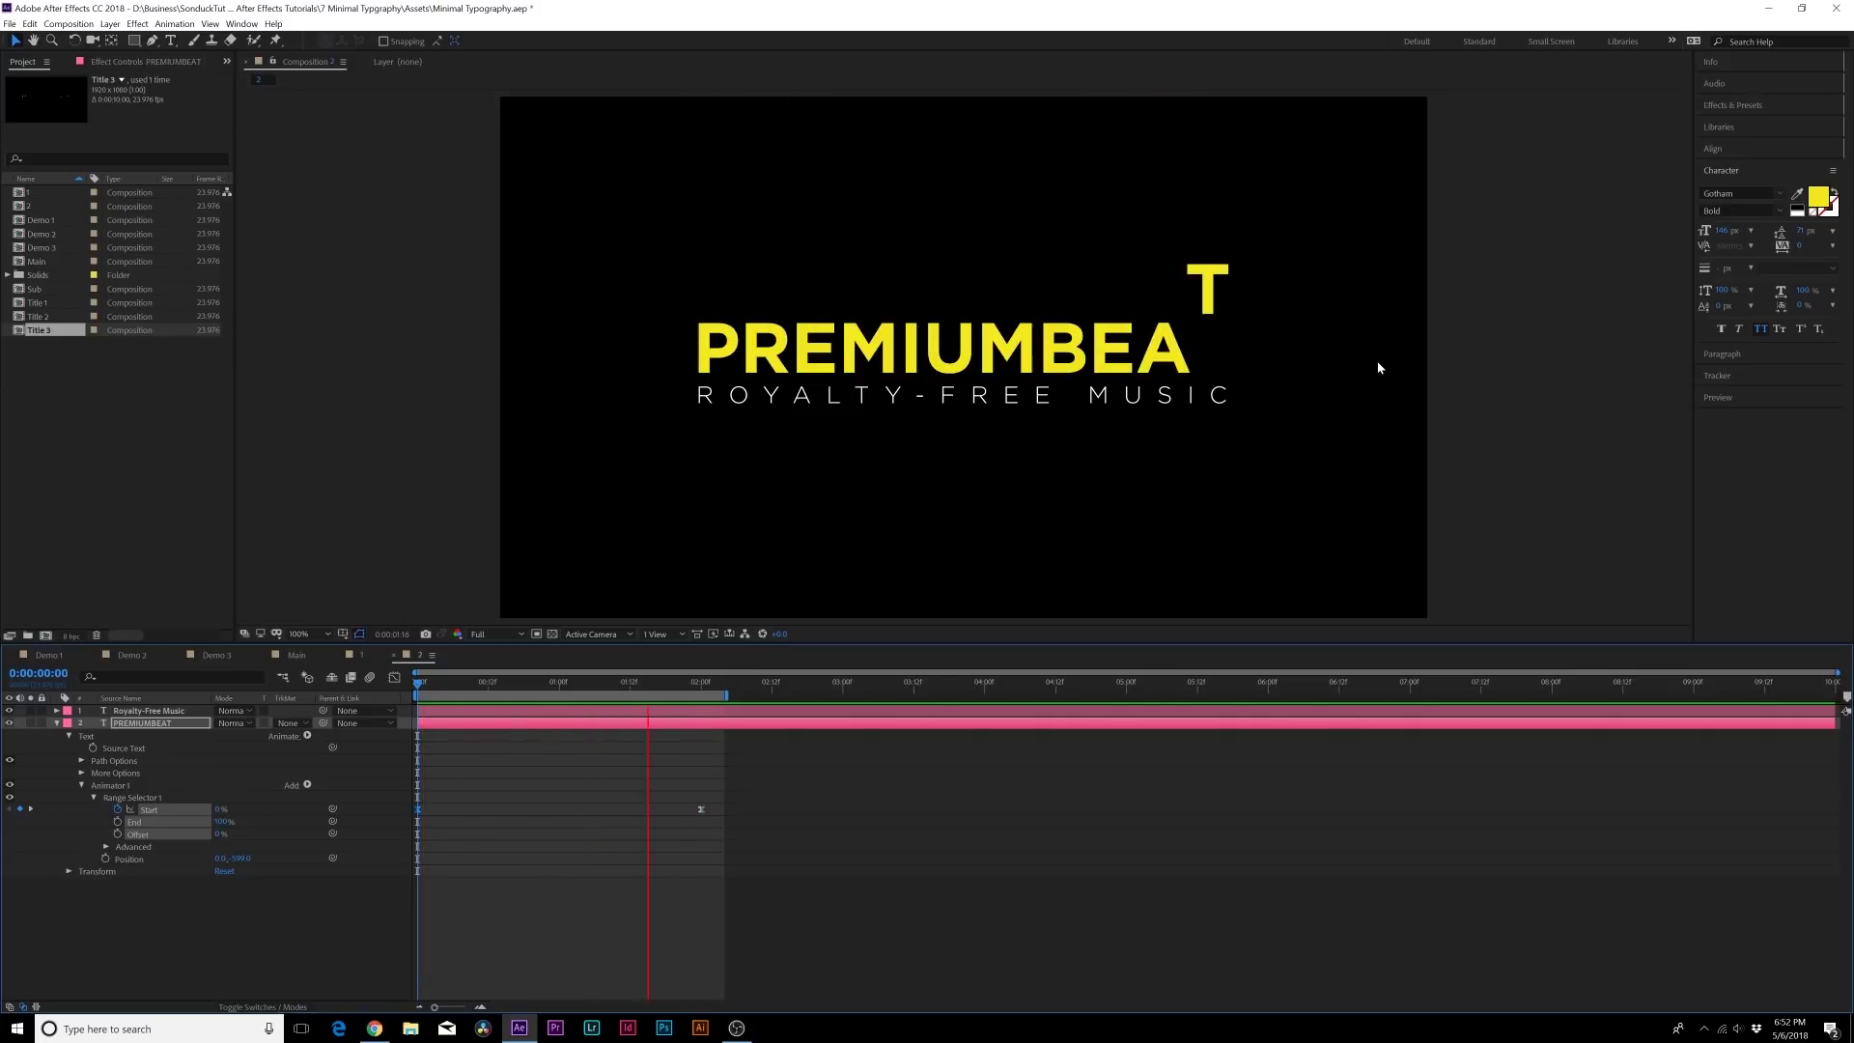
key("space")
key("space")
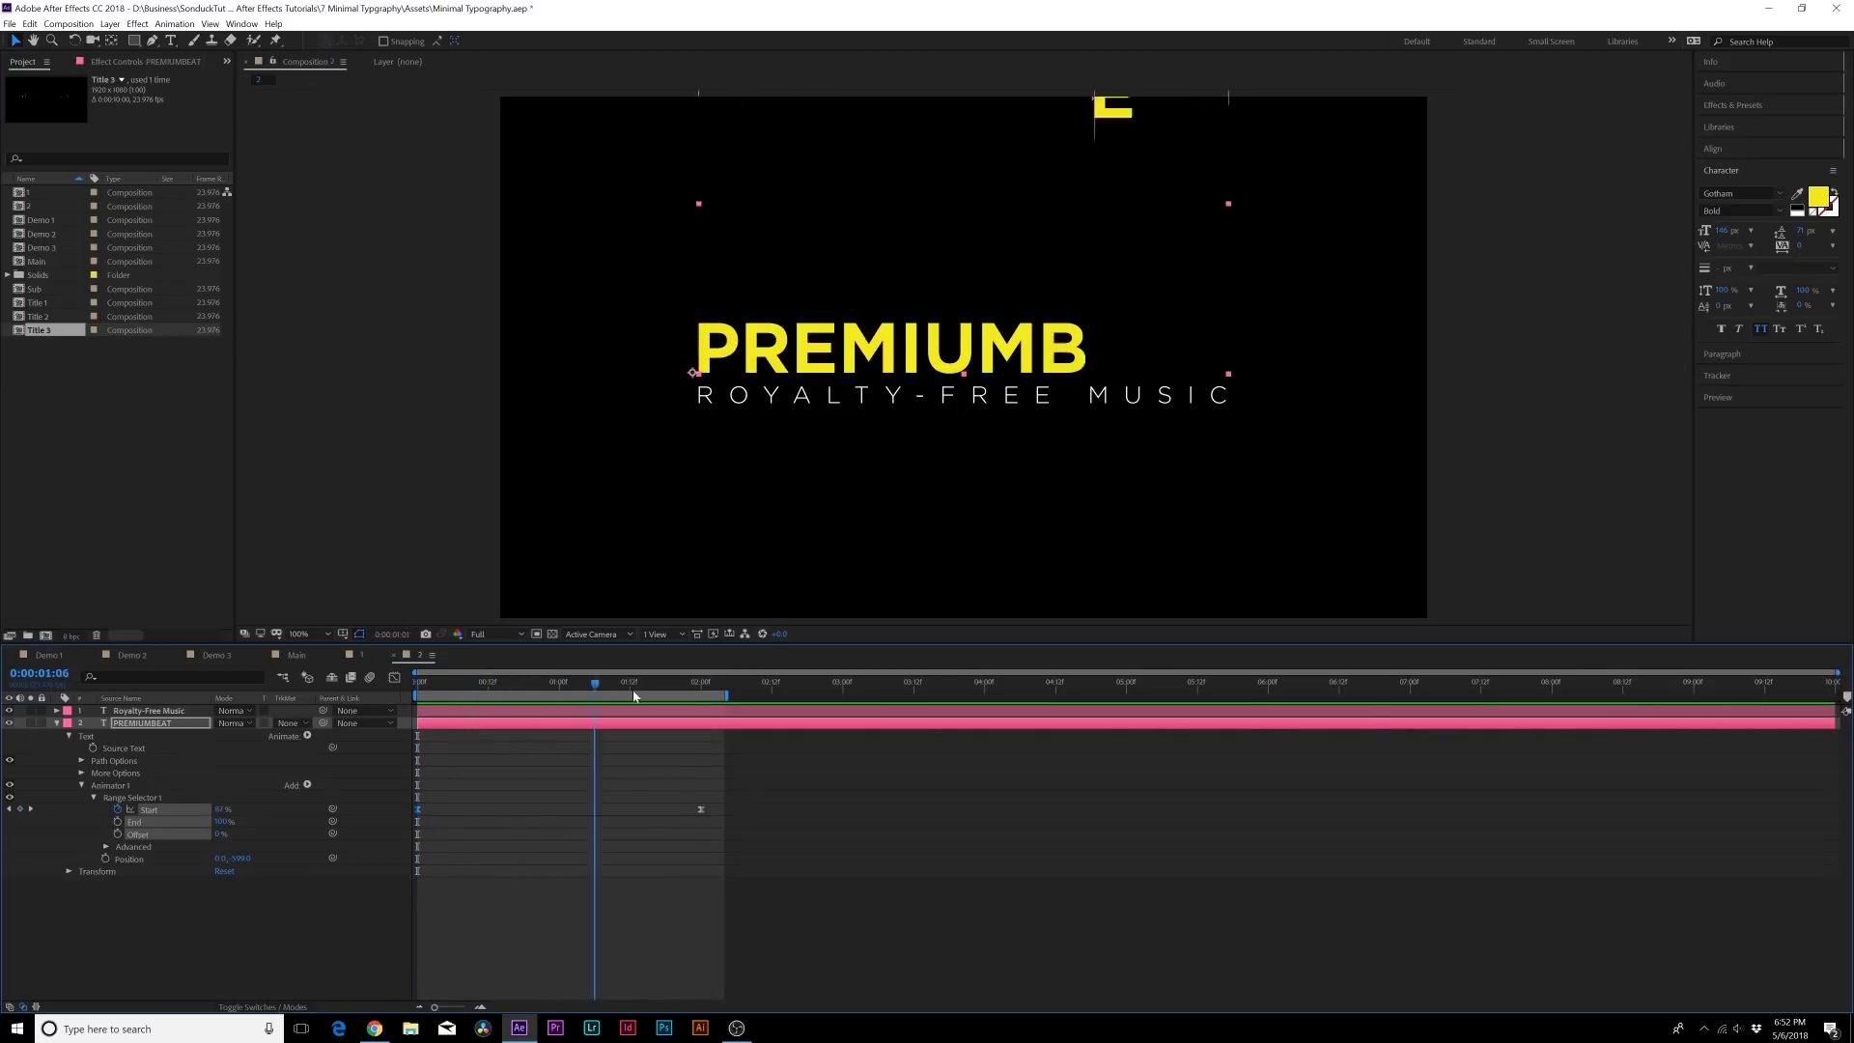
Add a Position text animator to the Royalty-Free Music layer and offset its letters vertically below the frame.
left_click(97, 712)
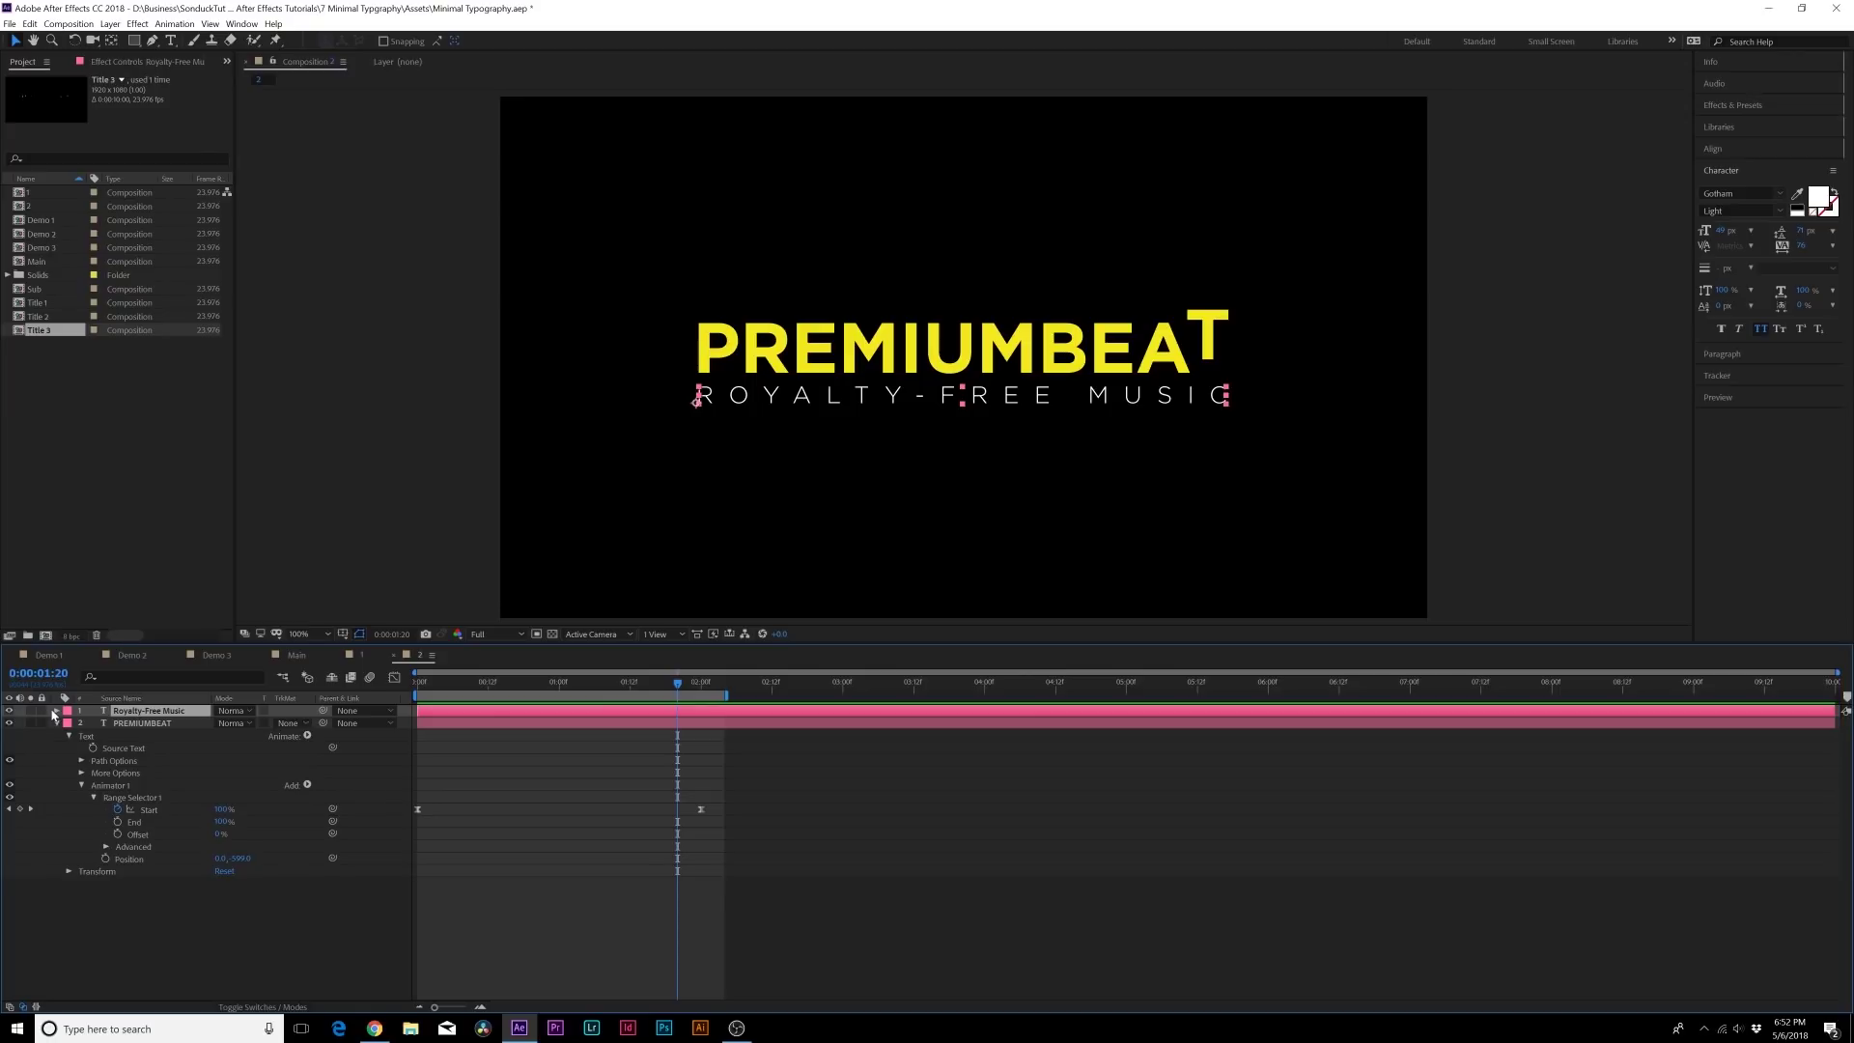
left_click(55, 712)
left_click(307, 723)
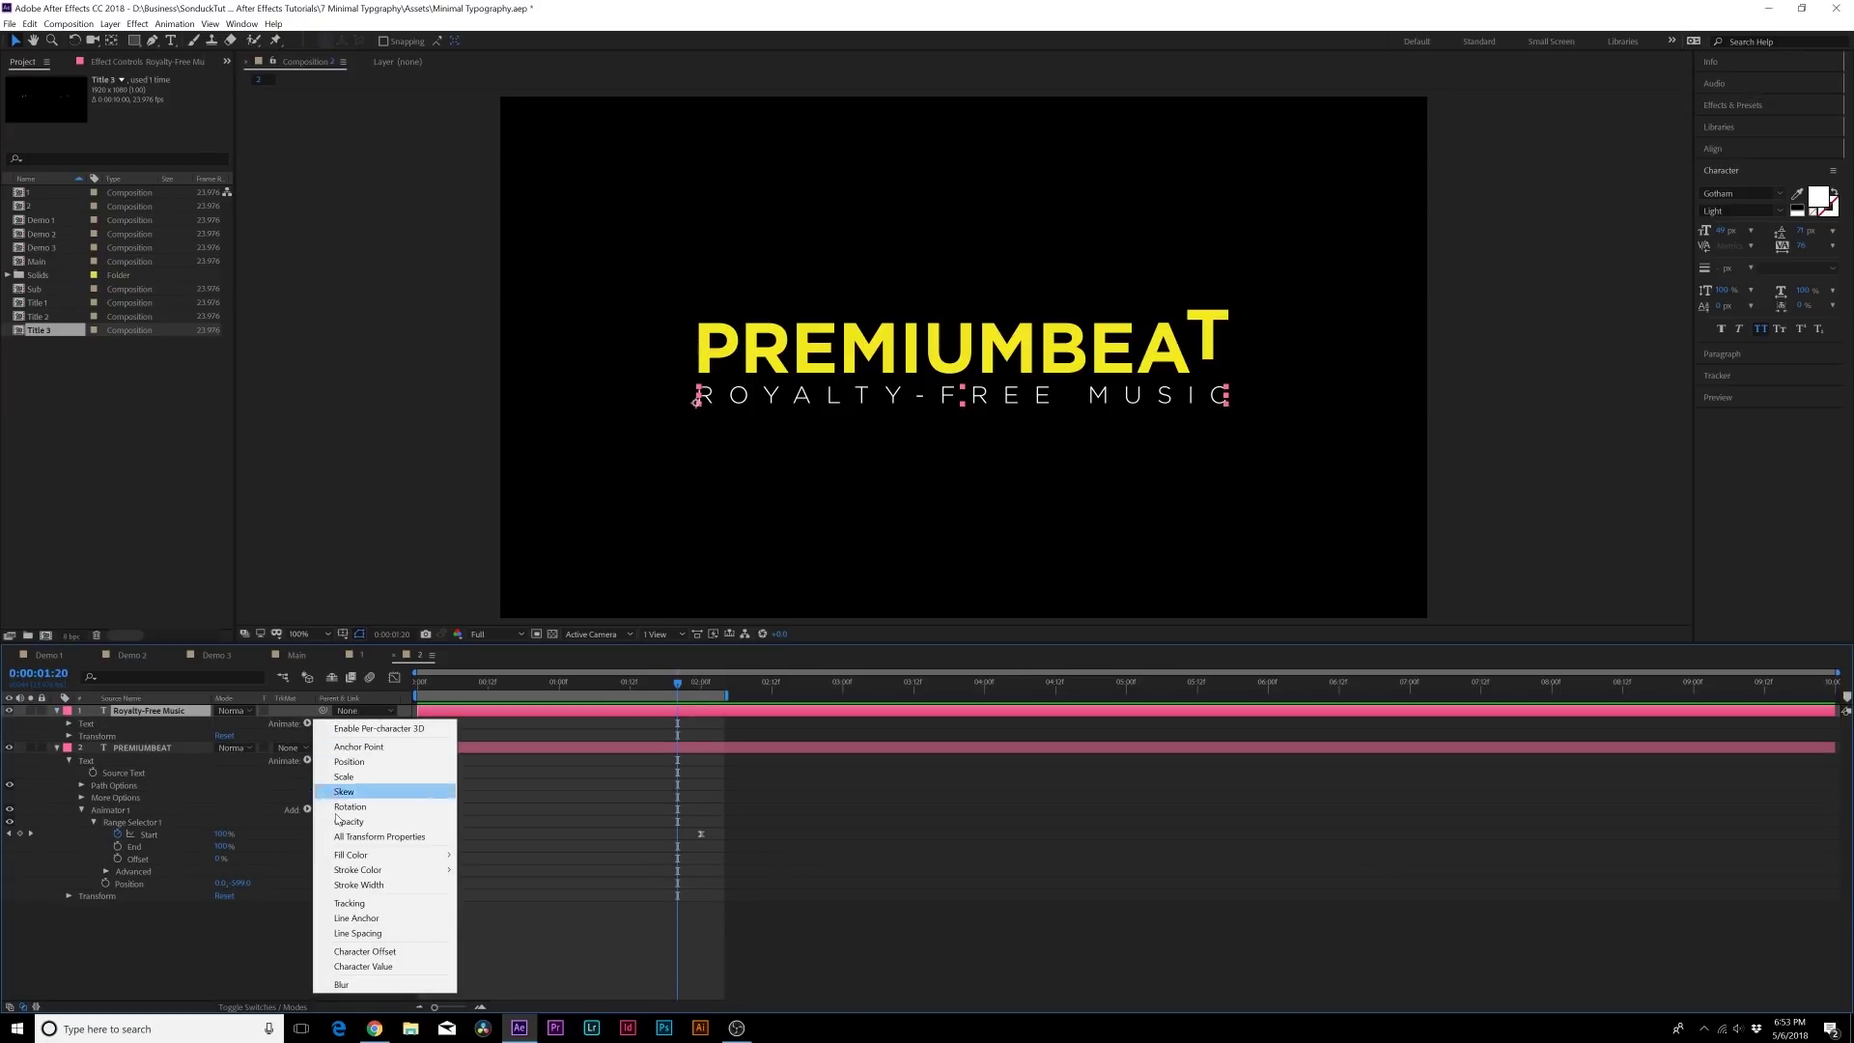
left_click(349, 762)
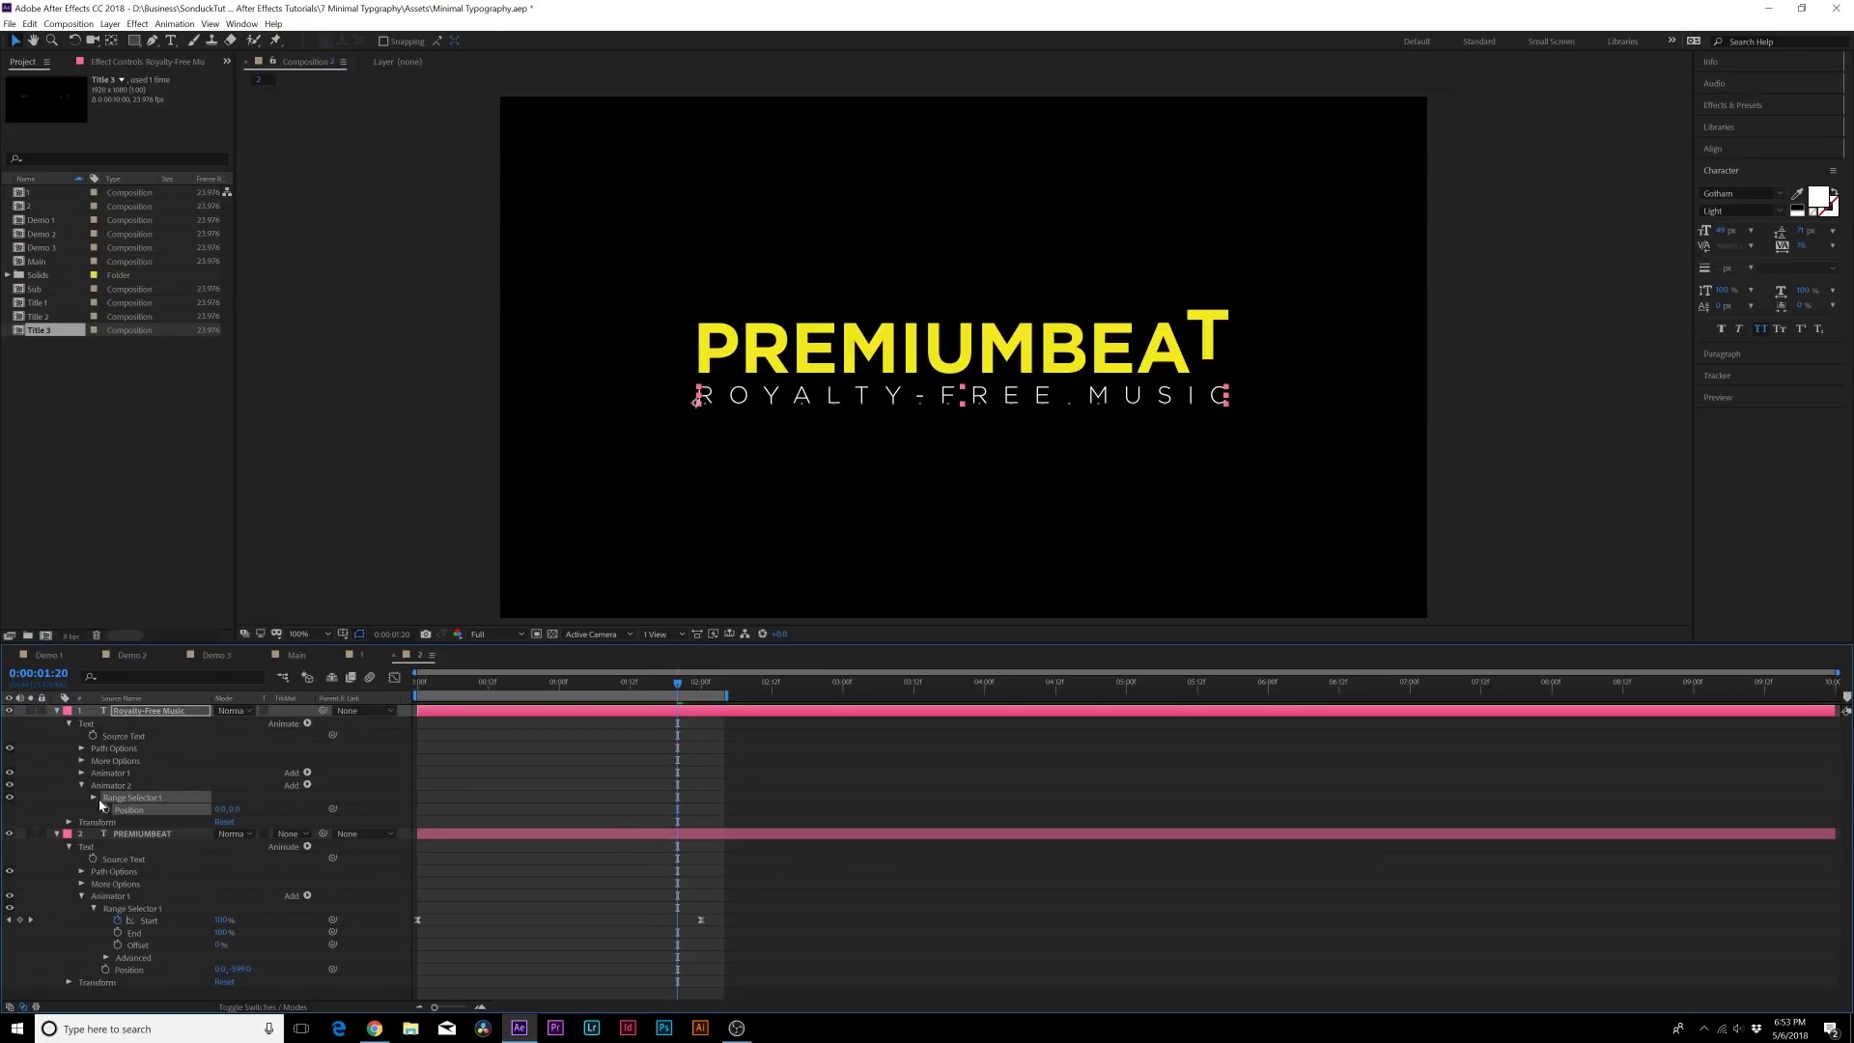
key("shift+Page_Up")
left_click_drag(239, 809, 276, 809)
left_click_drag(425, 835, 583, 839)
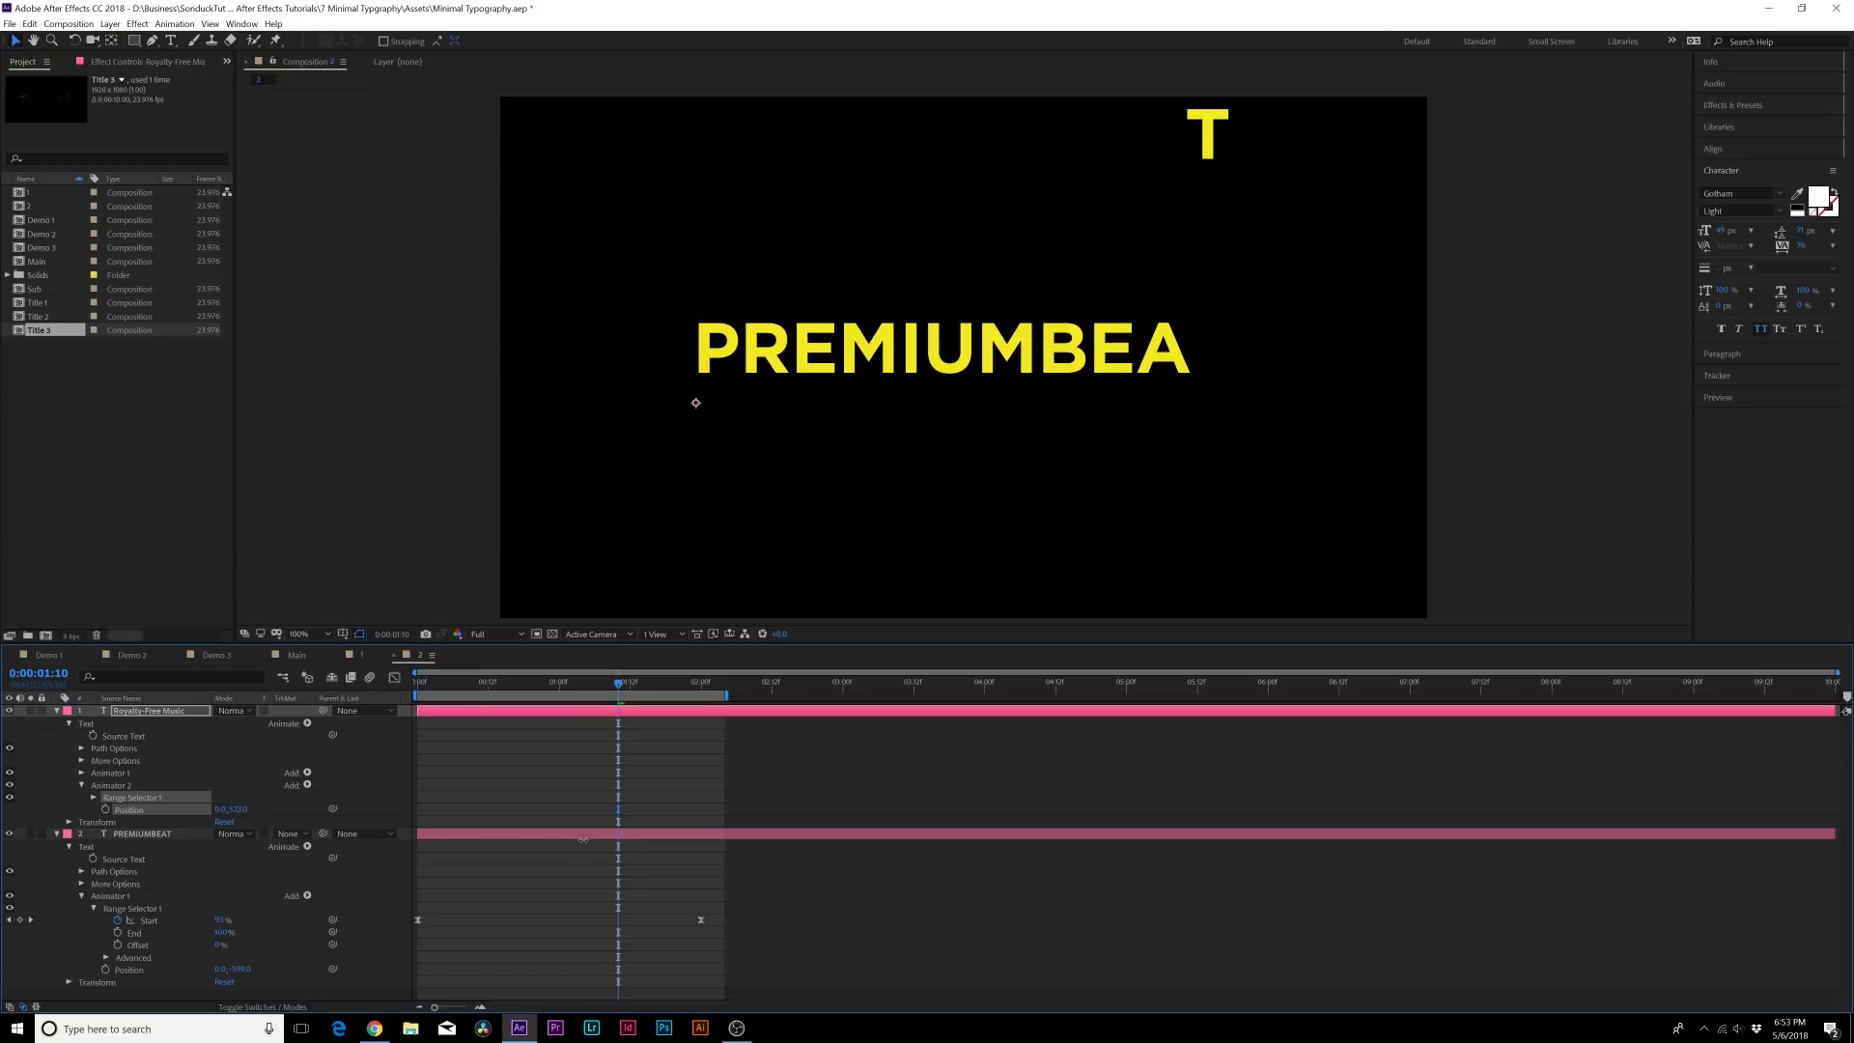
Keyframe the Royalty-Free Music position animator's Range Selector Start from 0% at the first frame to 100% at two seconds.
left_click(93, 797)
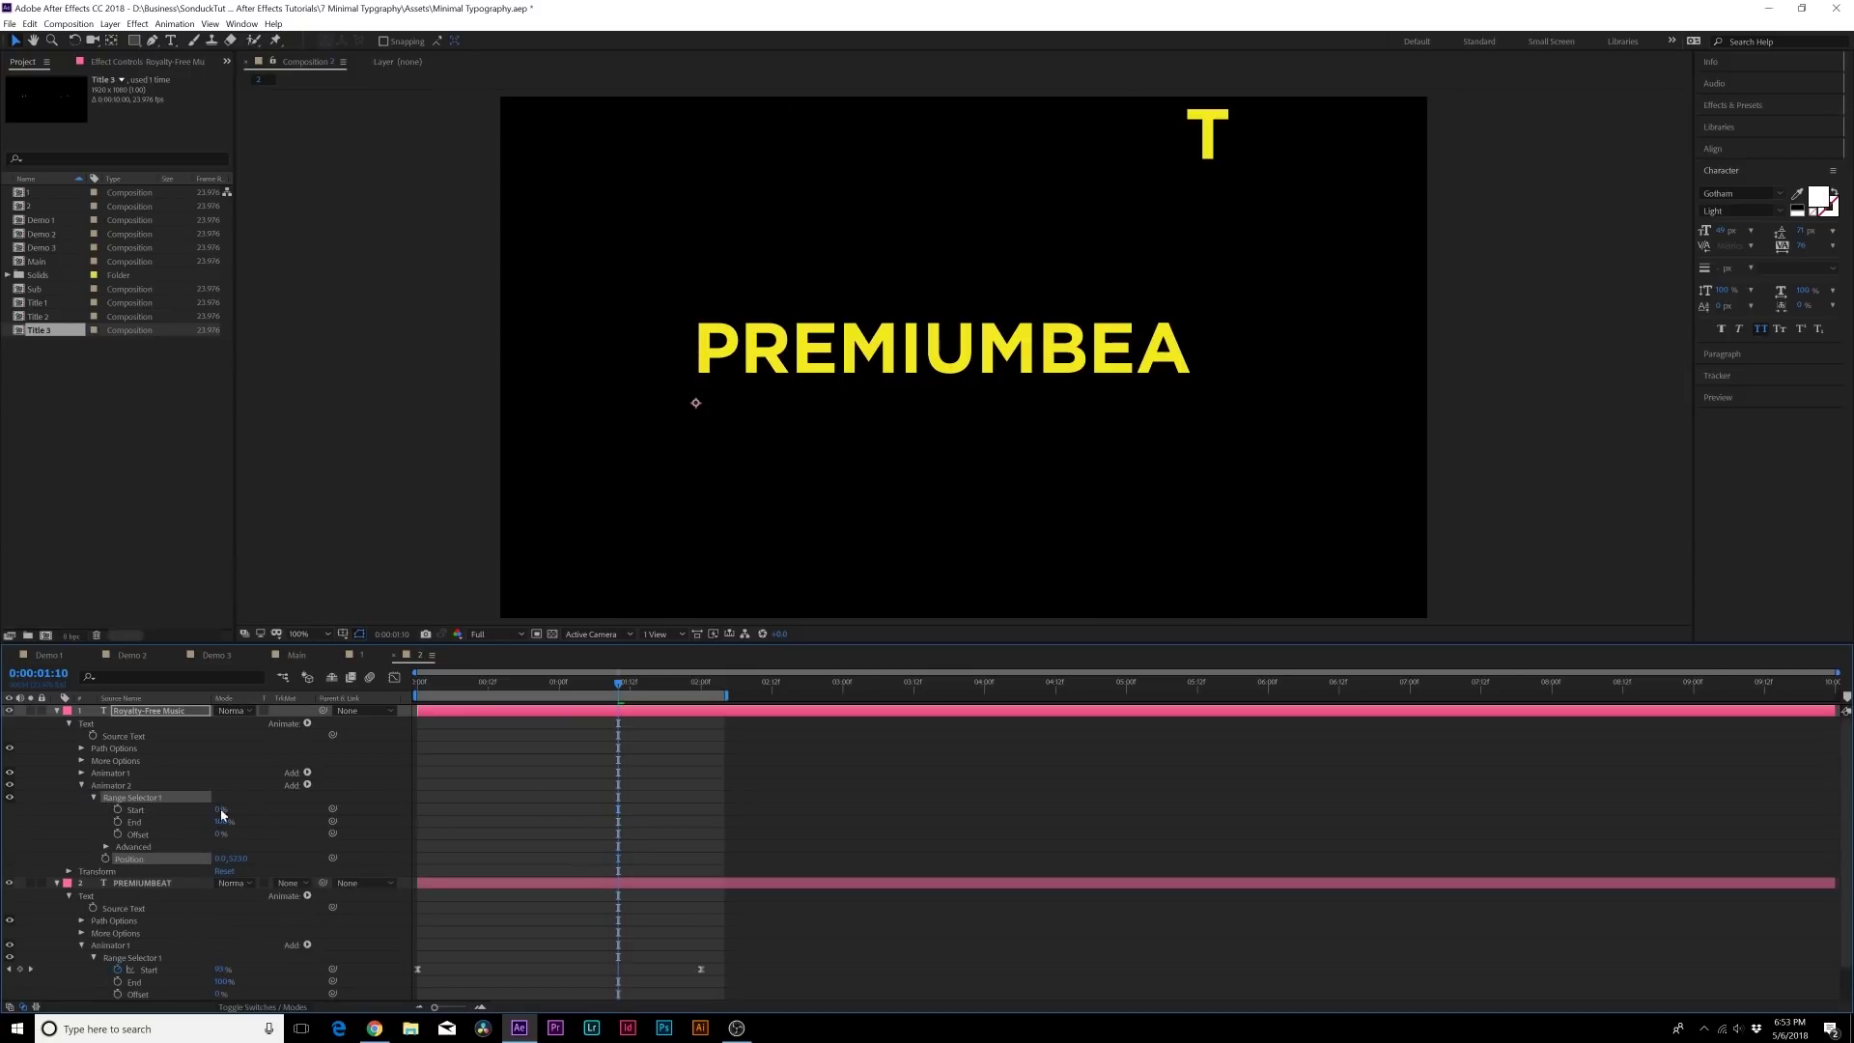
key("Home")
left_click(117, 810)
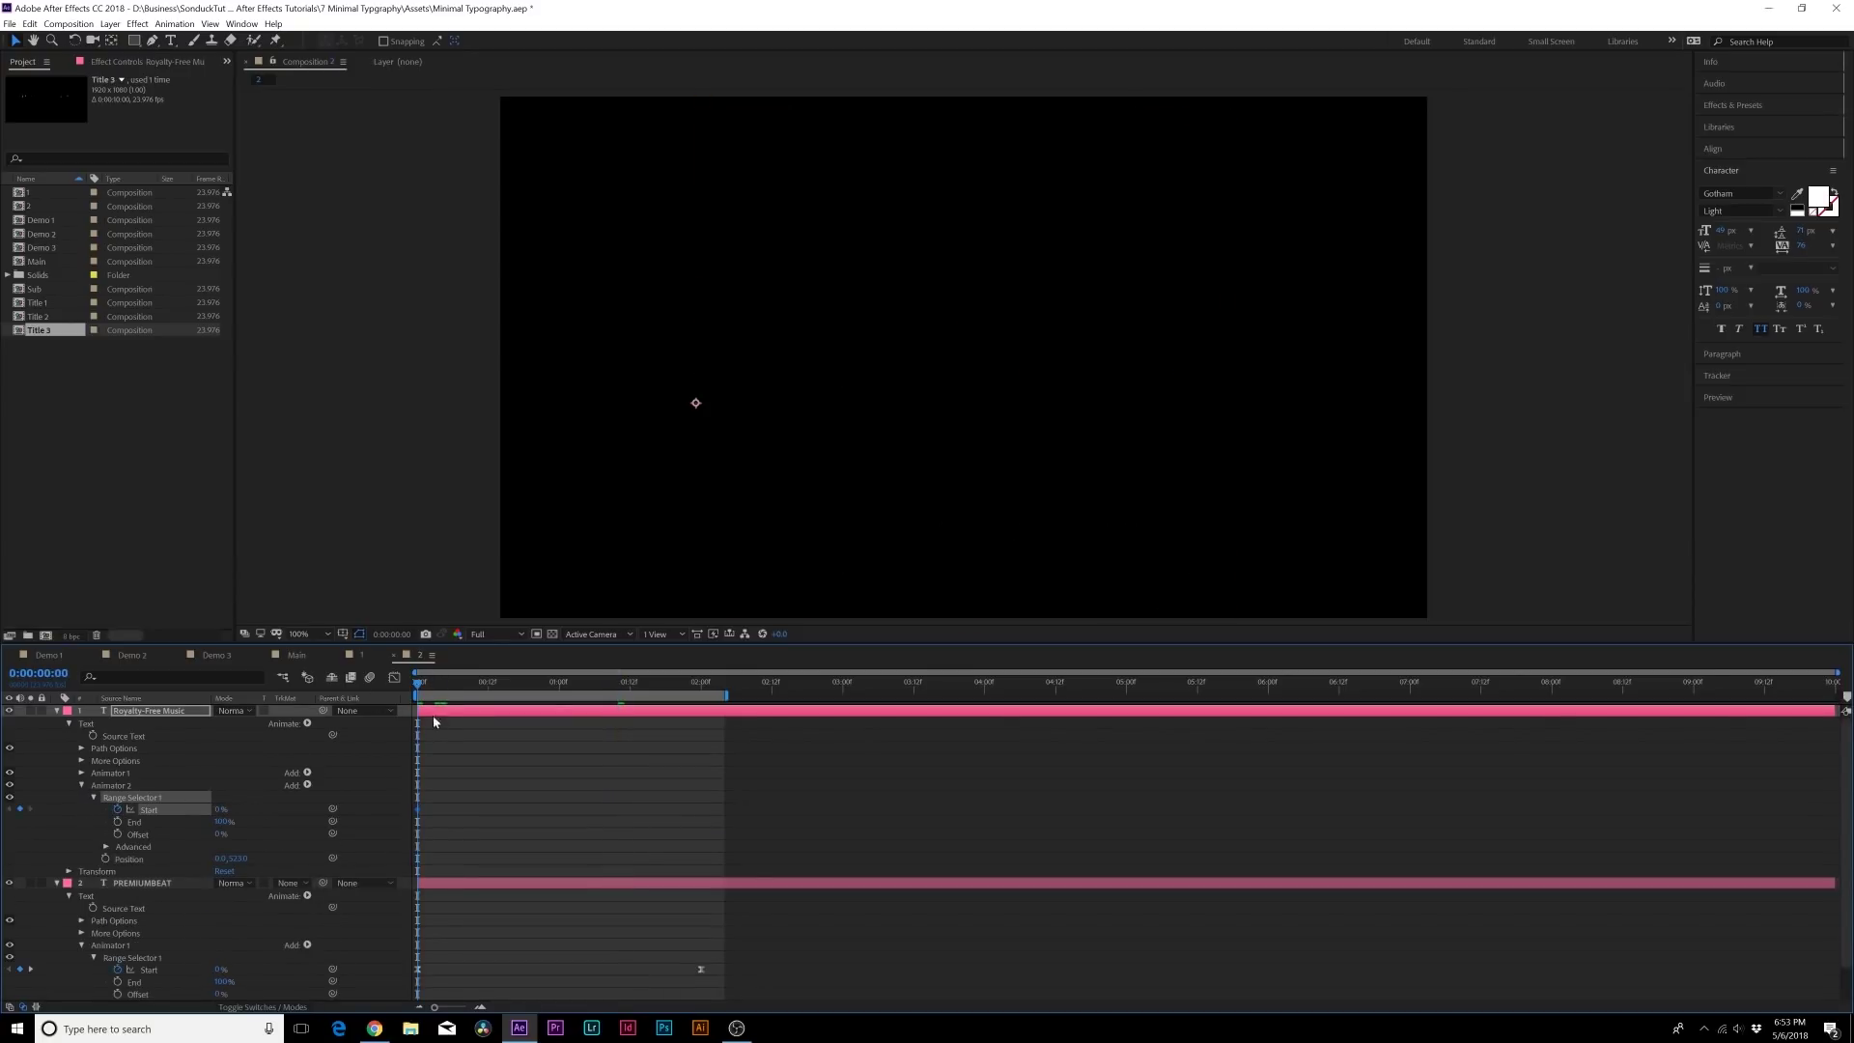
left_click_drag(447, 687, 701, 687)
left_click_drag(219, 810, 319, 810)
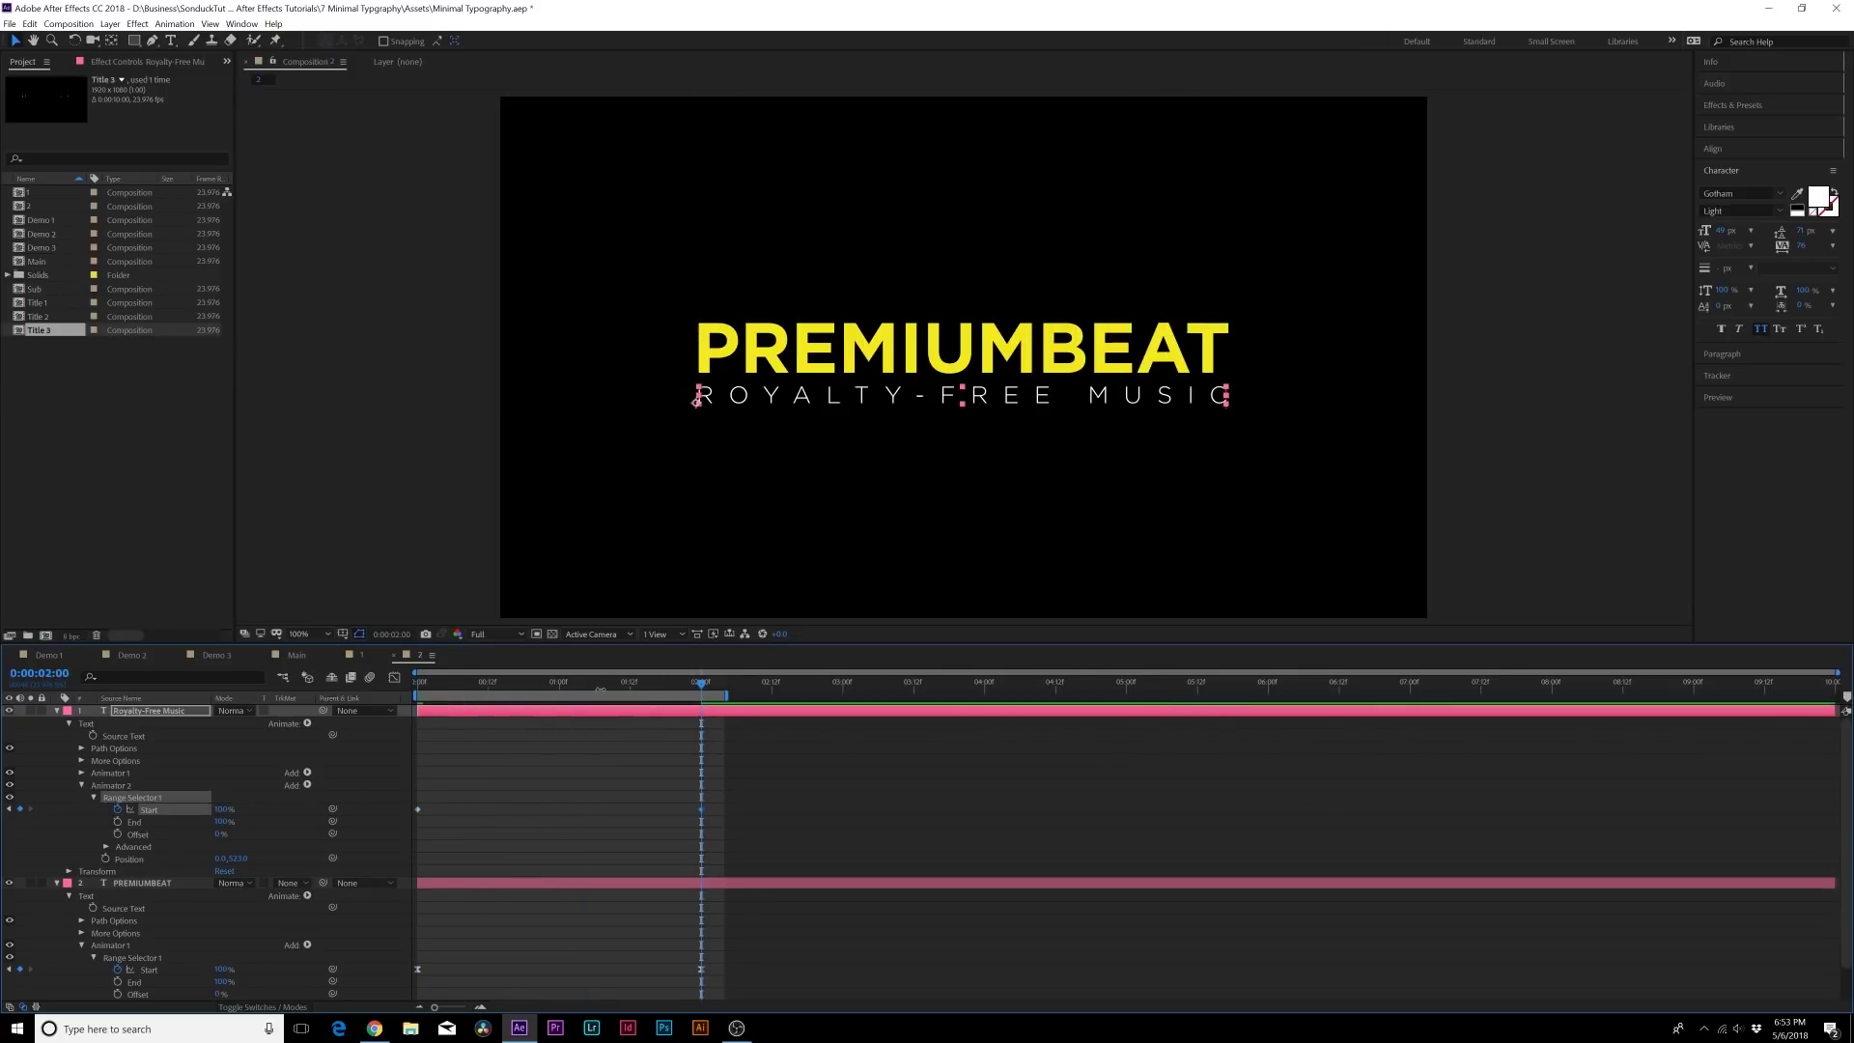
mouse_move(601, 688)
left_mouse_down()
mouse_move(480, 686)
mouse_move(573, 697)
left_mouse_up()
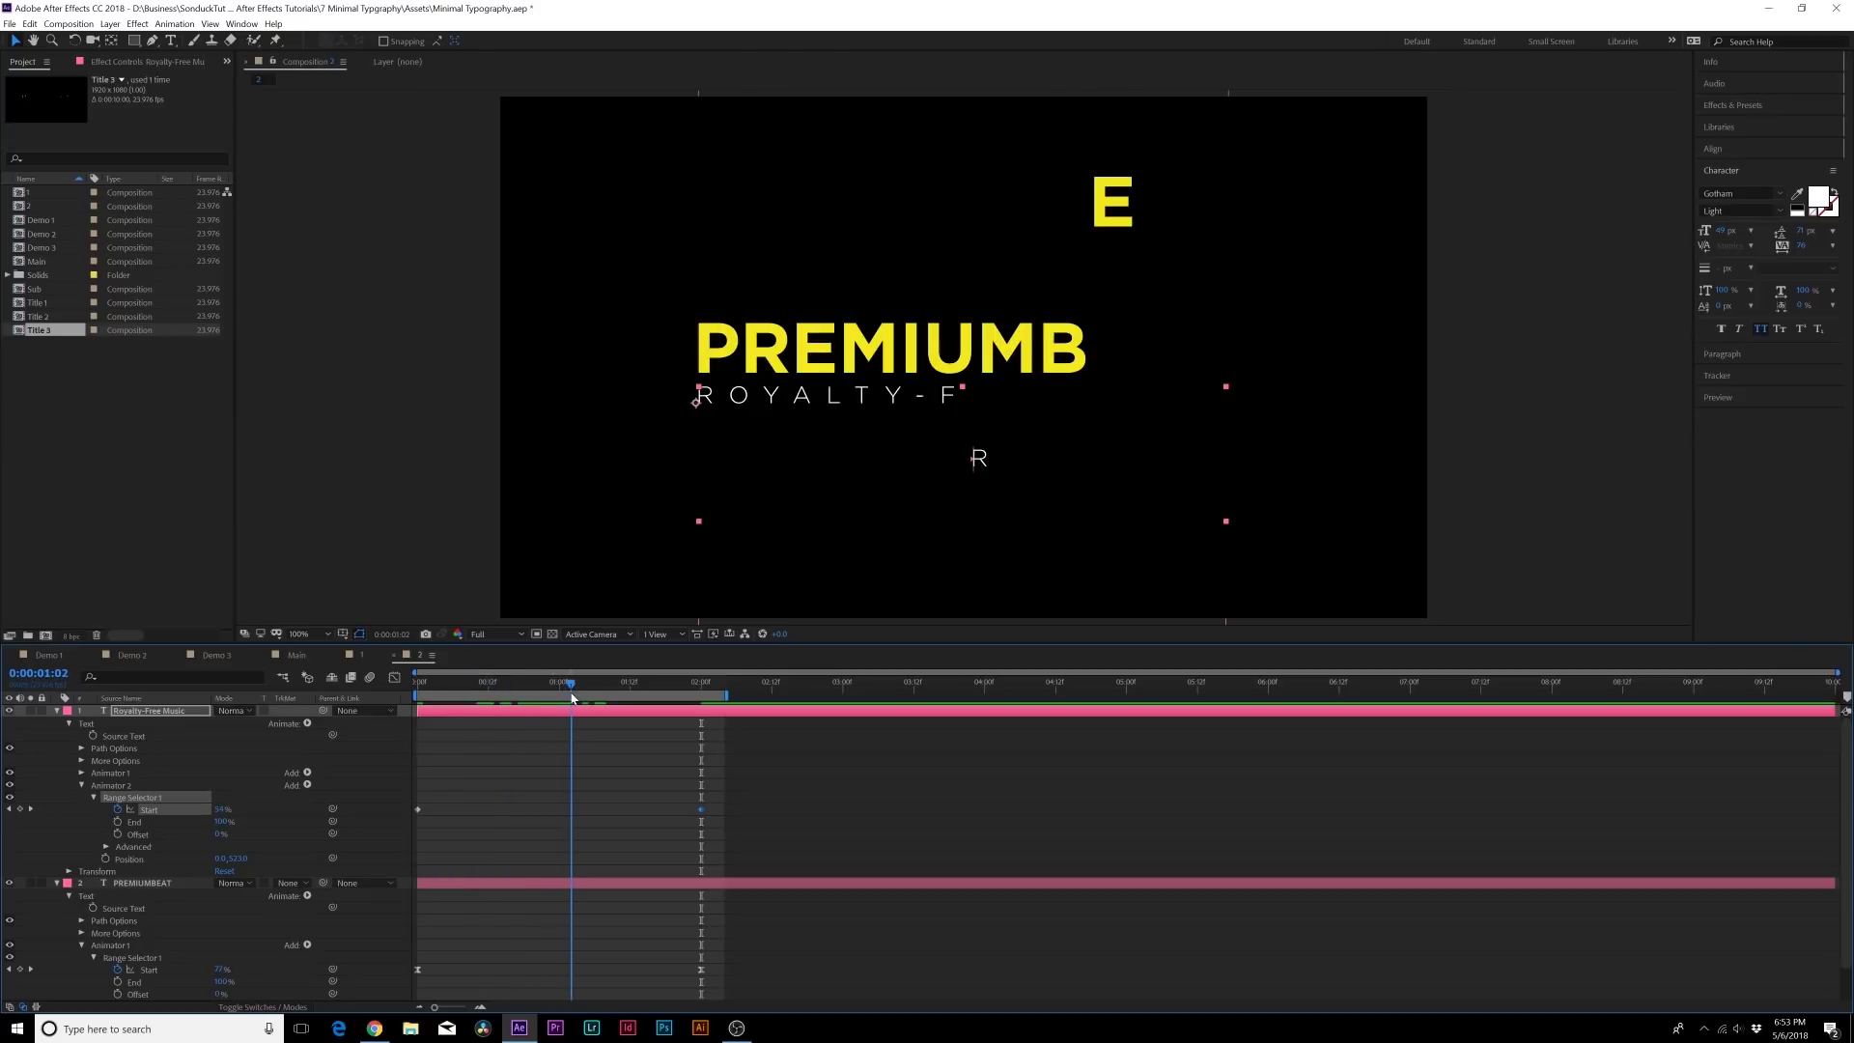
Base the Royalty-Free Music position animator's range selector on Words and preview the animation to the end of the work area.
left_click(106, 847)
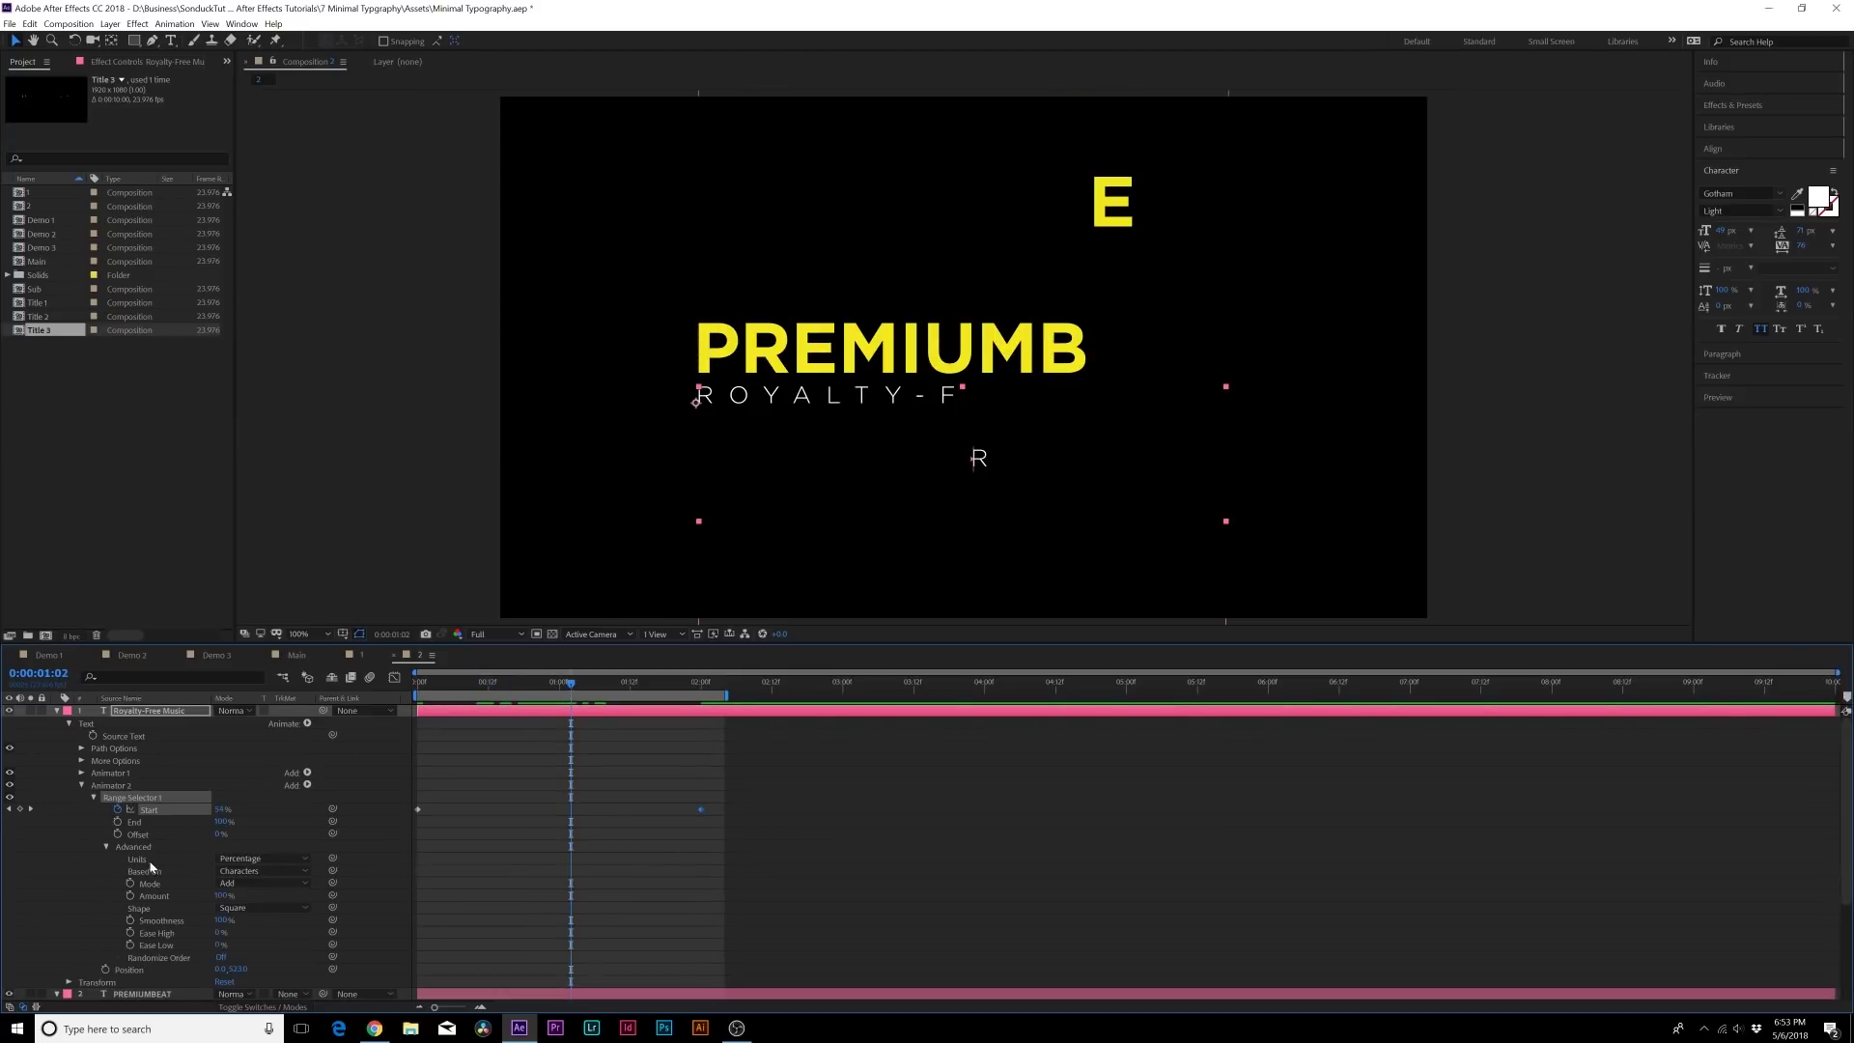
left_click(240, 875)
left_click(242, 905)
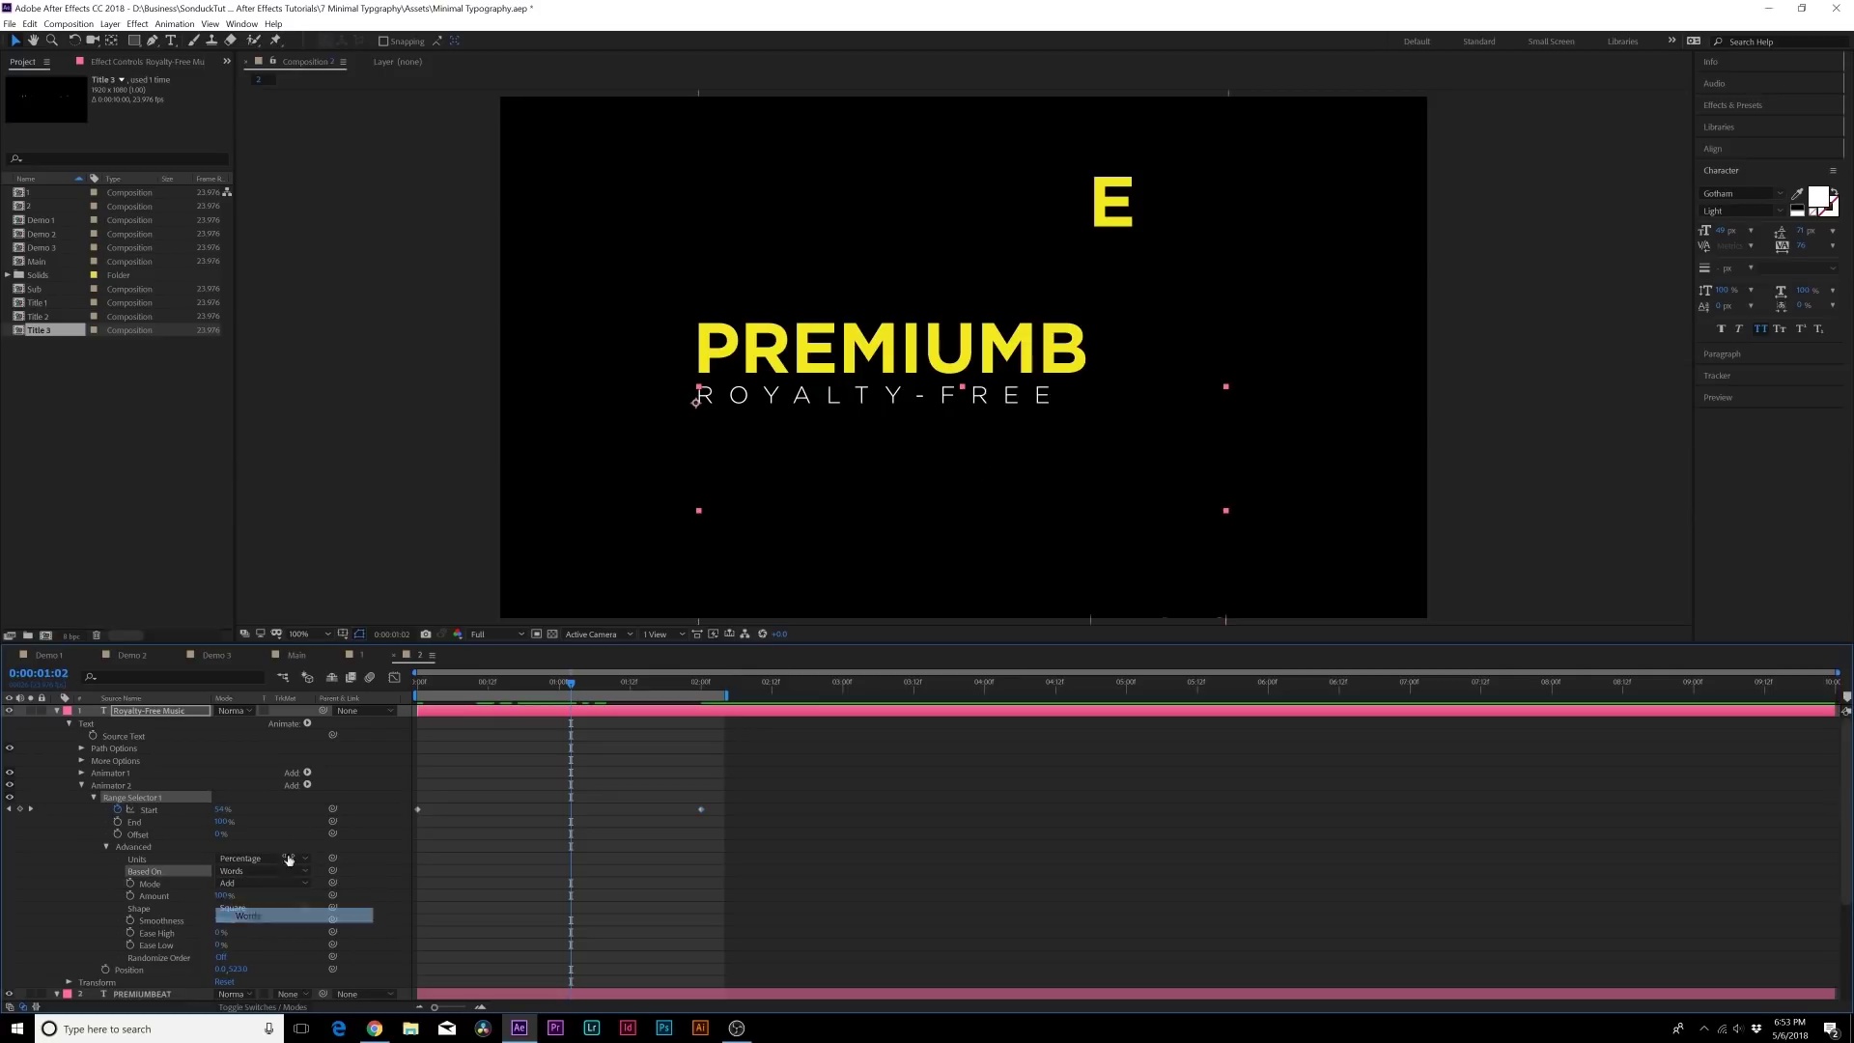
key("space")
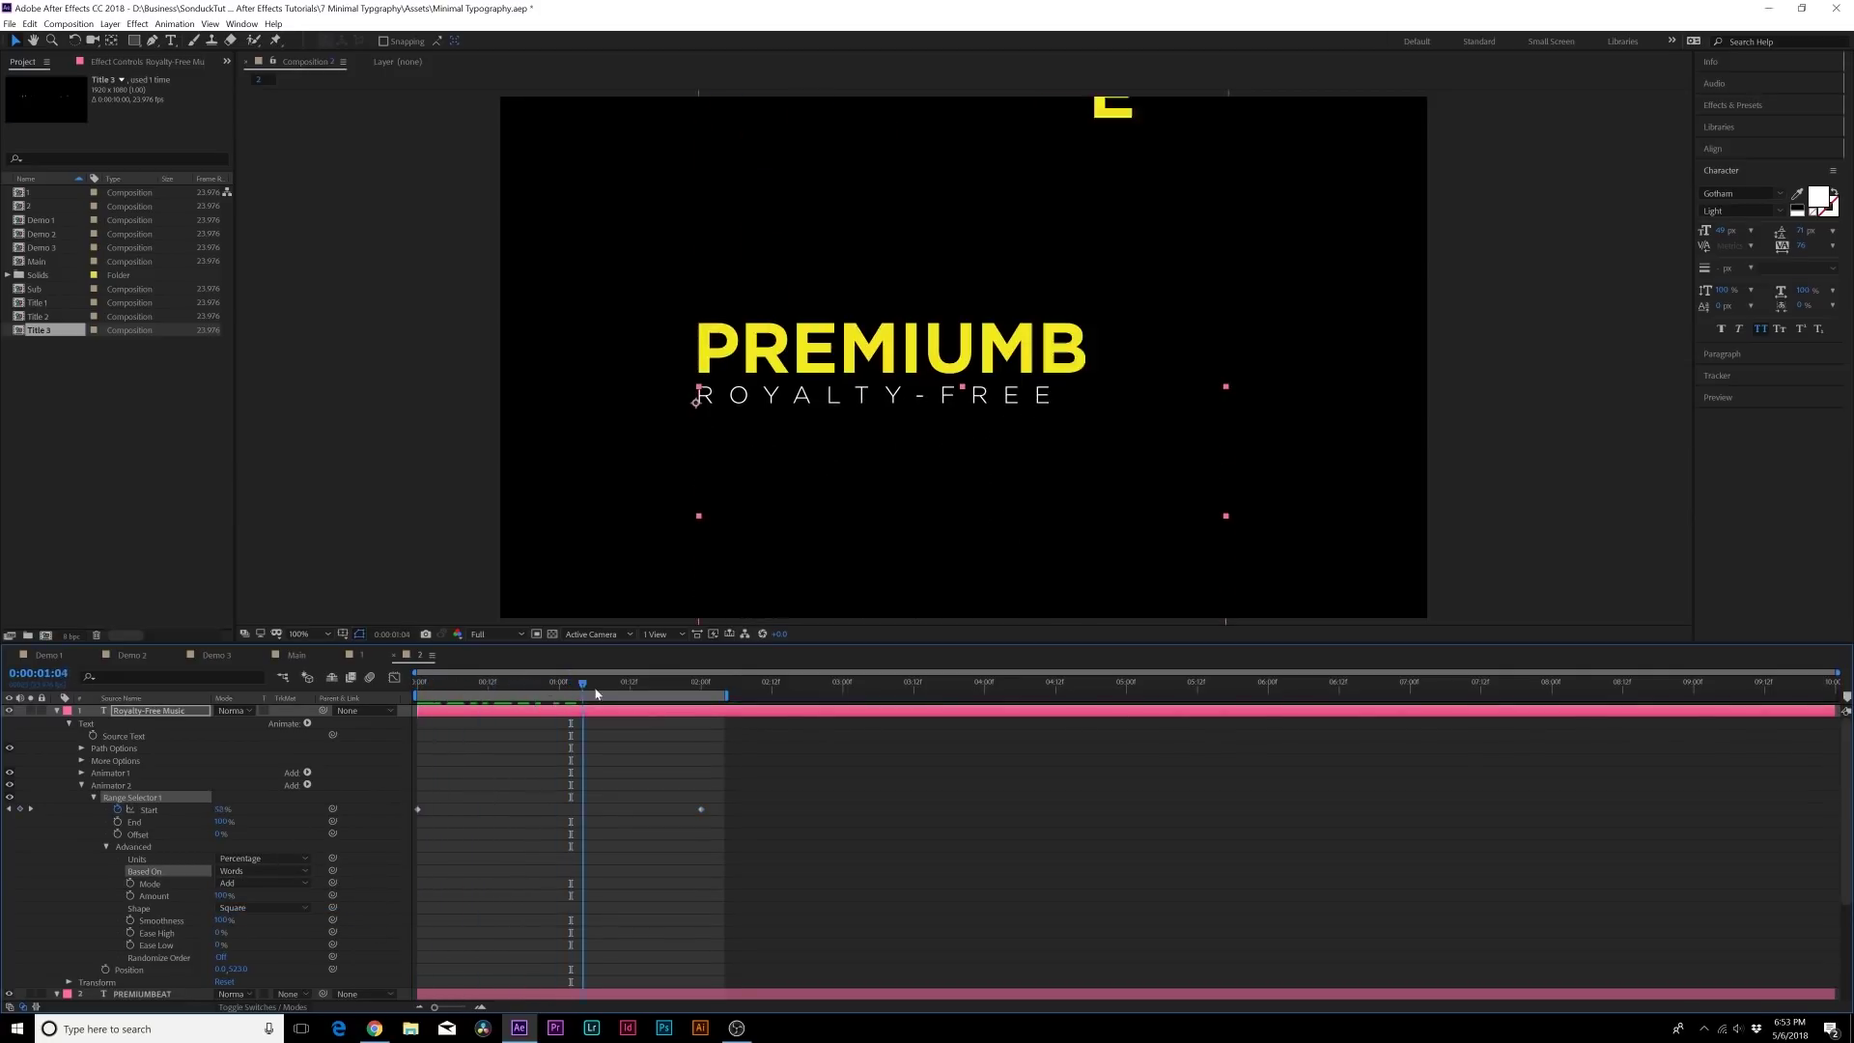
left_click_drag(418, 736, 730, 748)
Replace the hyphen in Royalty-Free Music with a space so it animates as three separate words, and preview the result.
left_click(171, 41)
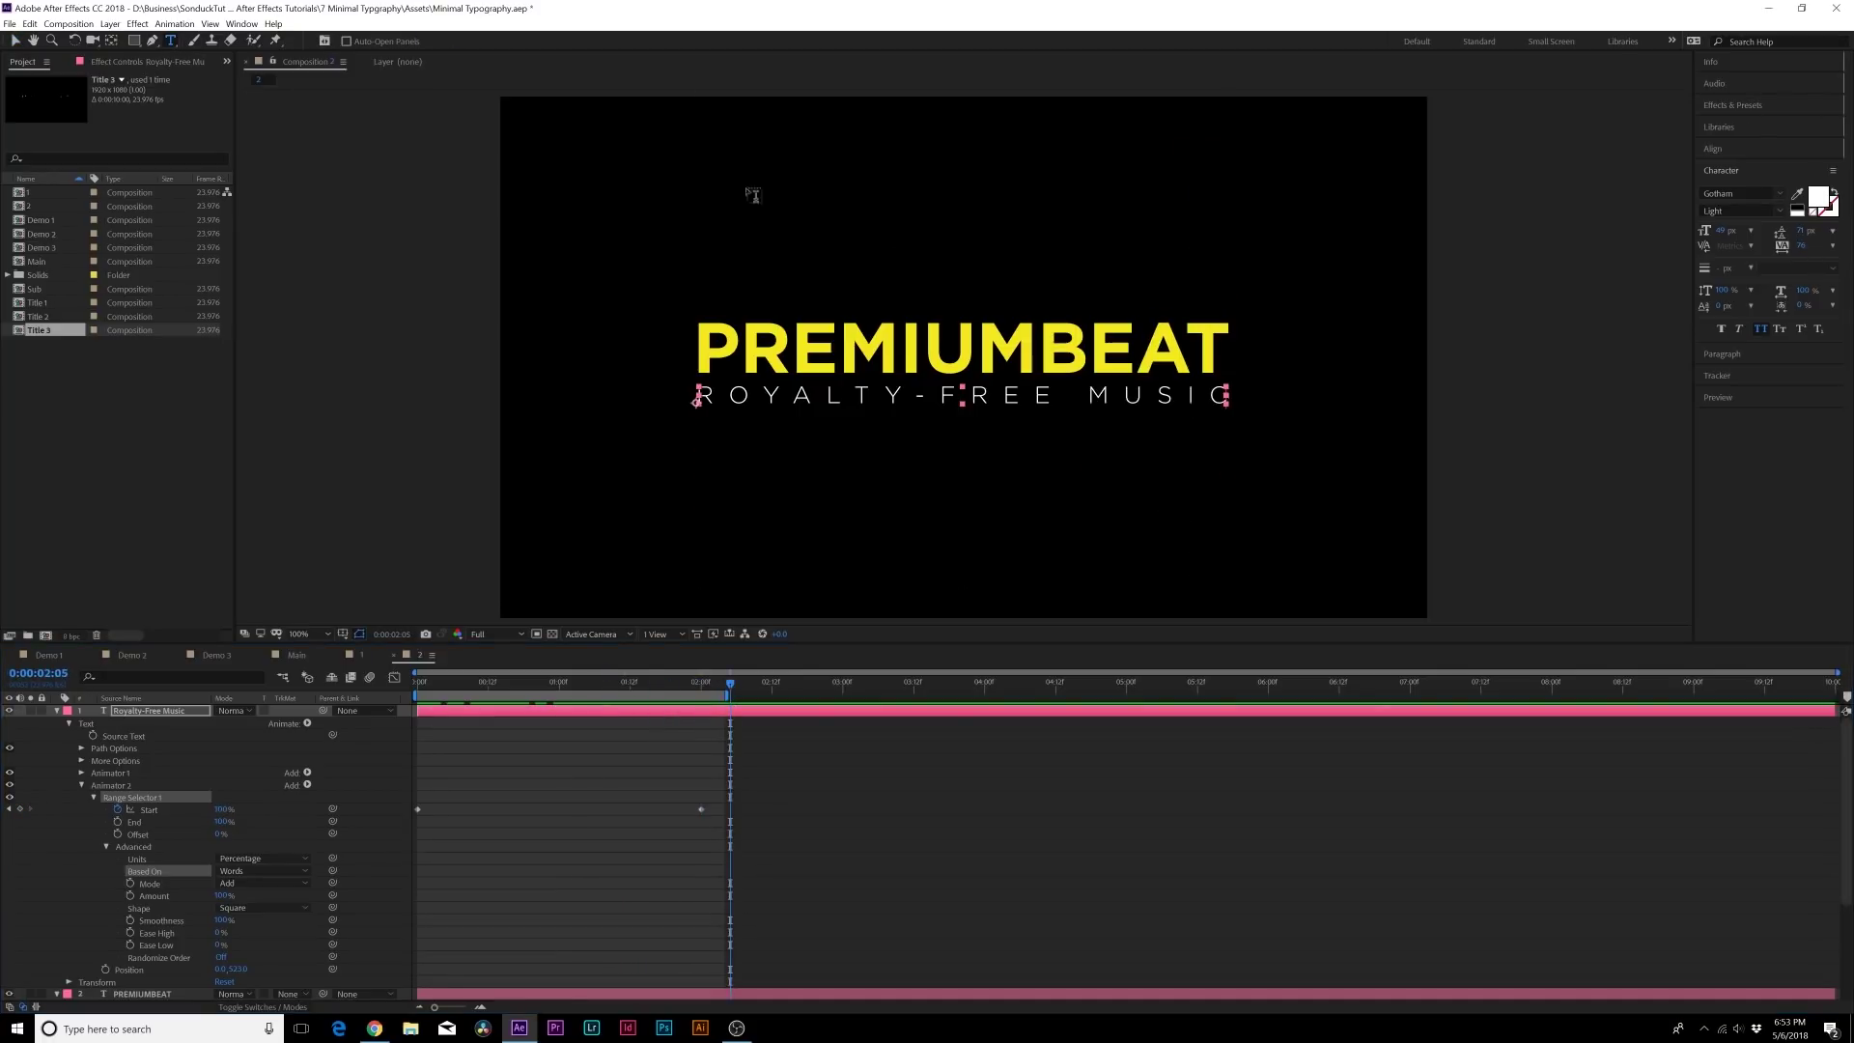
left_click(929, 382)
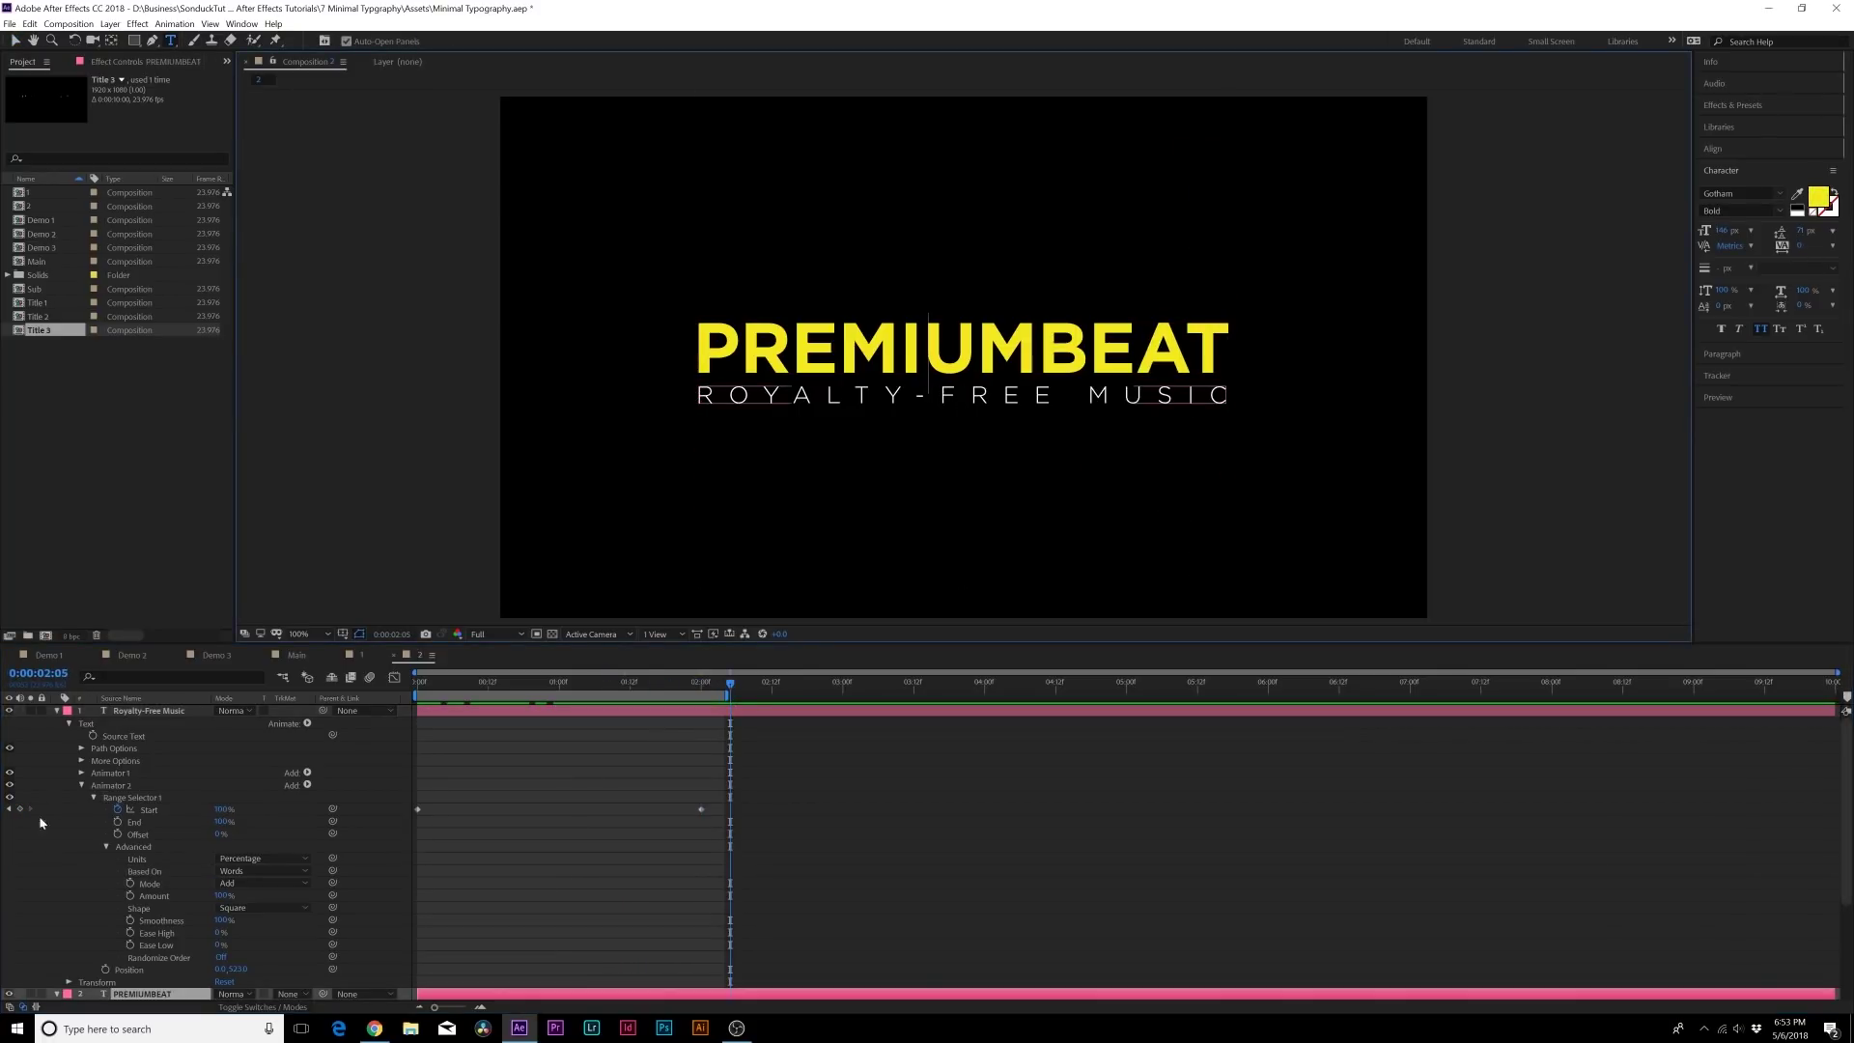
left_click(159, 710)
key("ctrl+z")
left_click(15, 40)
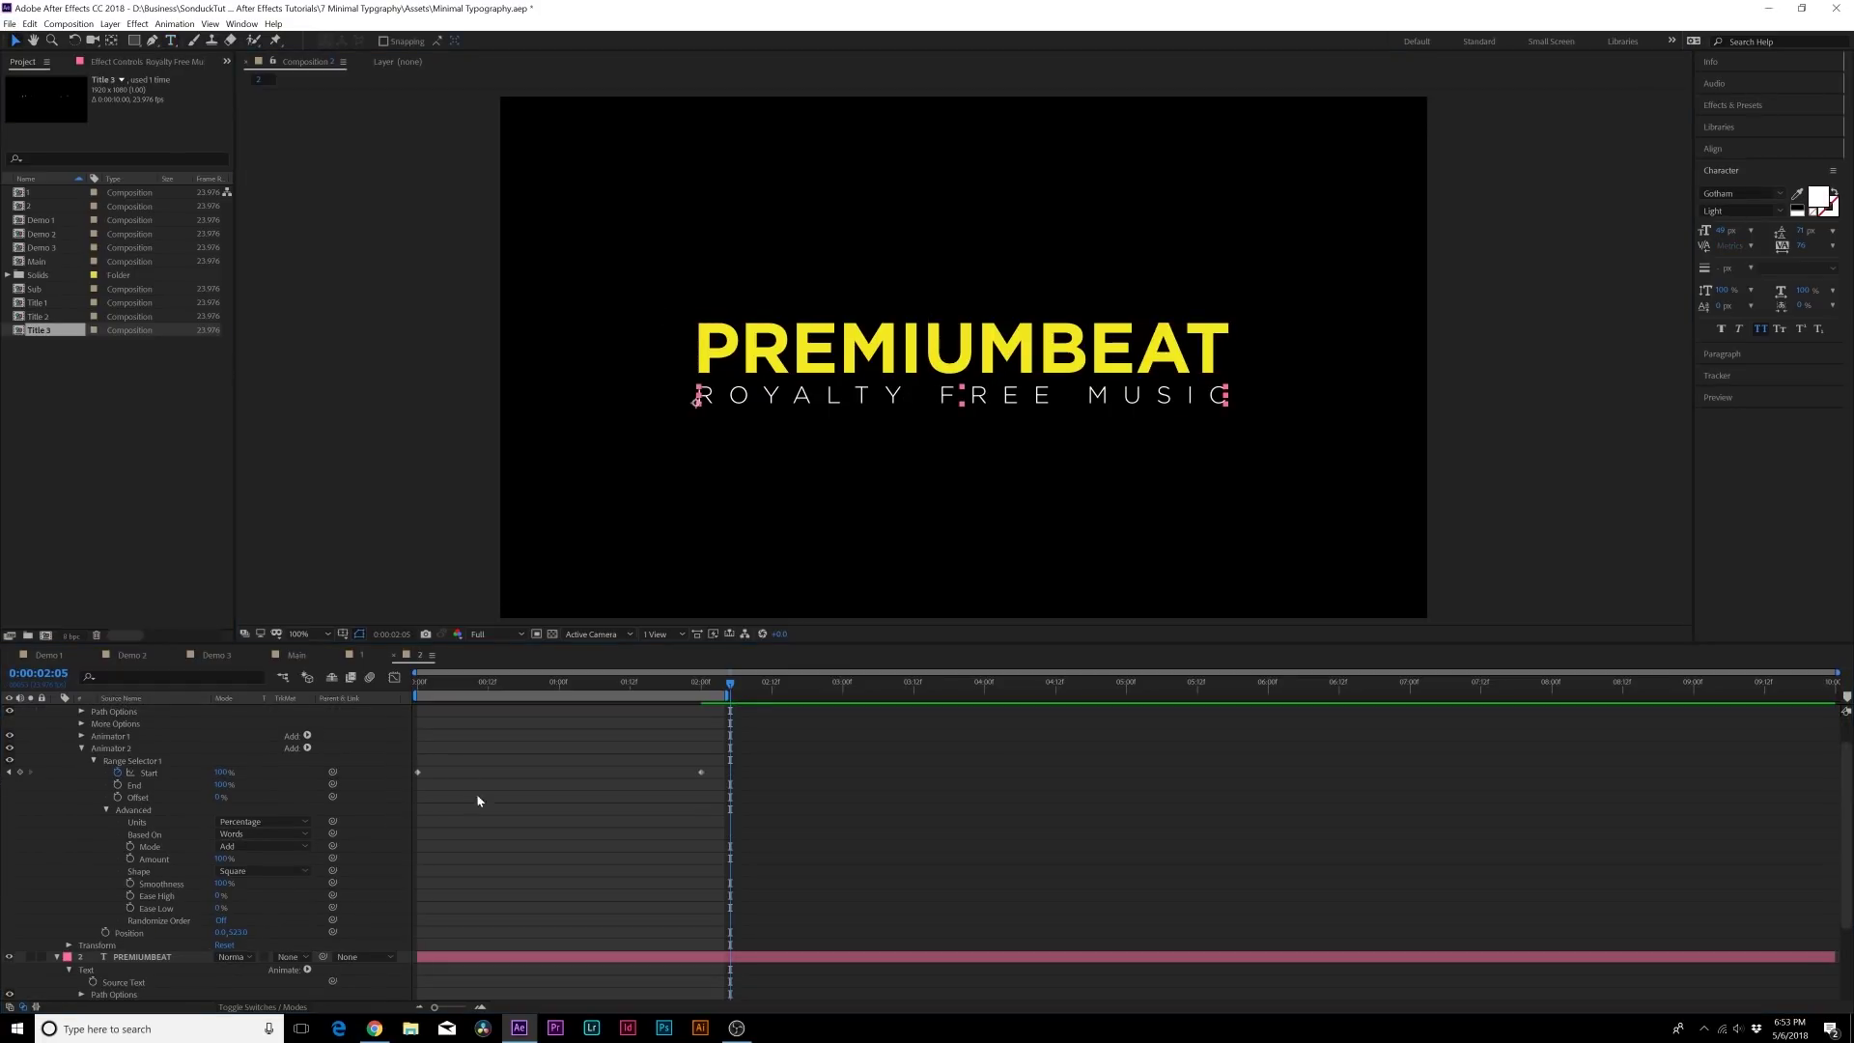
mouse_move(730, 682)
left_mouse_down()
mouse_move(418, 682)
mouse_move(697, 682)
left_mouse_up()
key("space")
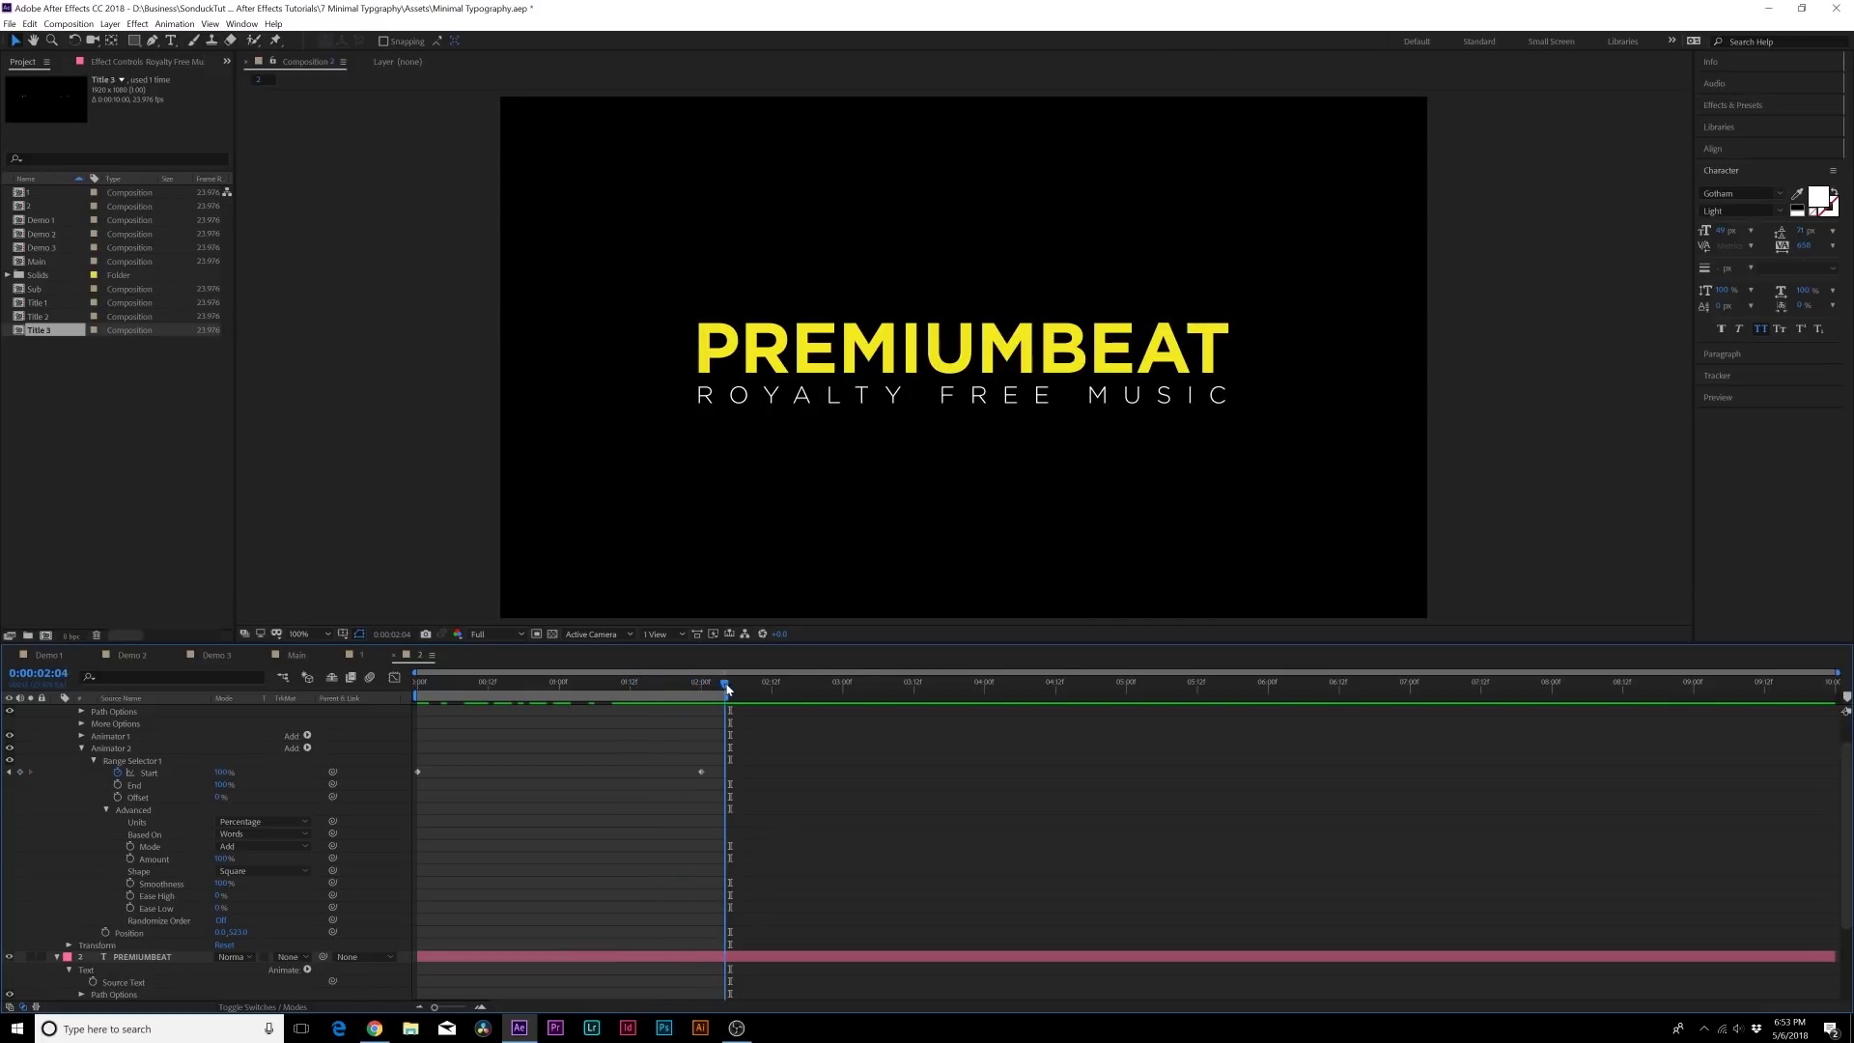
Reverse the vertical offset of the Royalty Free Music position animator so the words drop from above, and preview to two seconds.
scroll(186, 919, "up", 1)
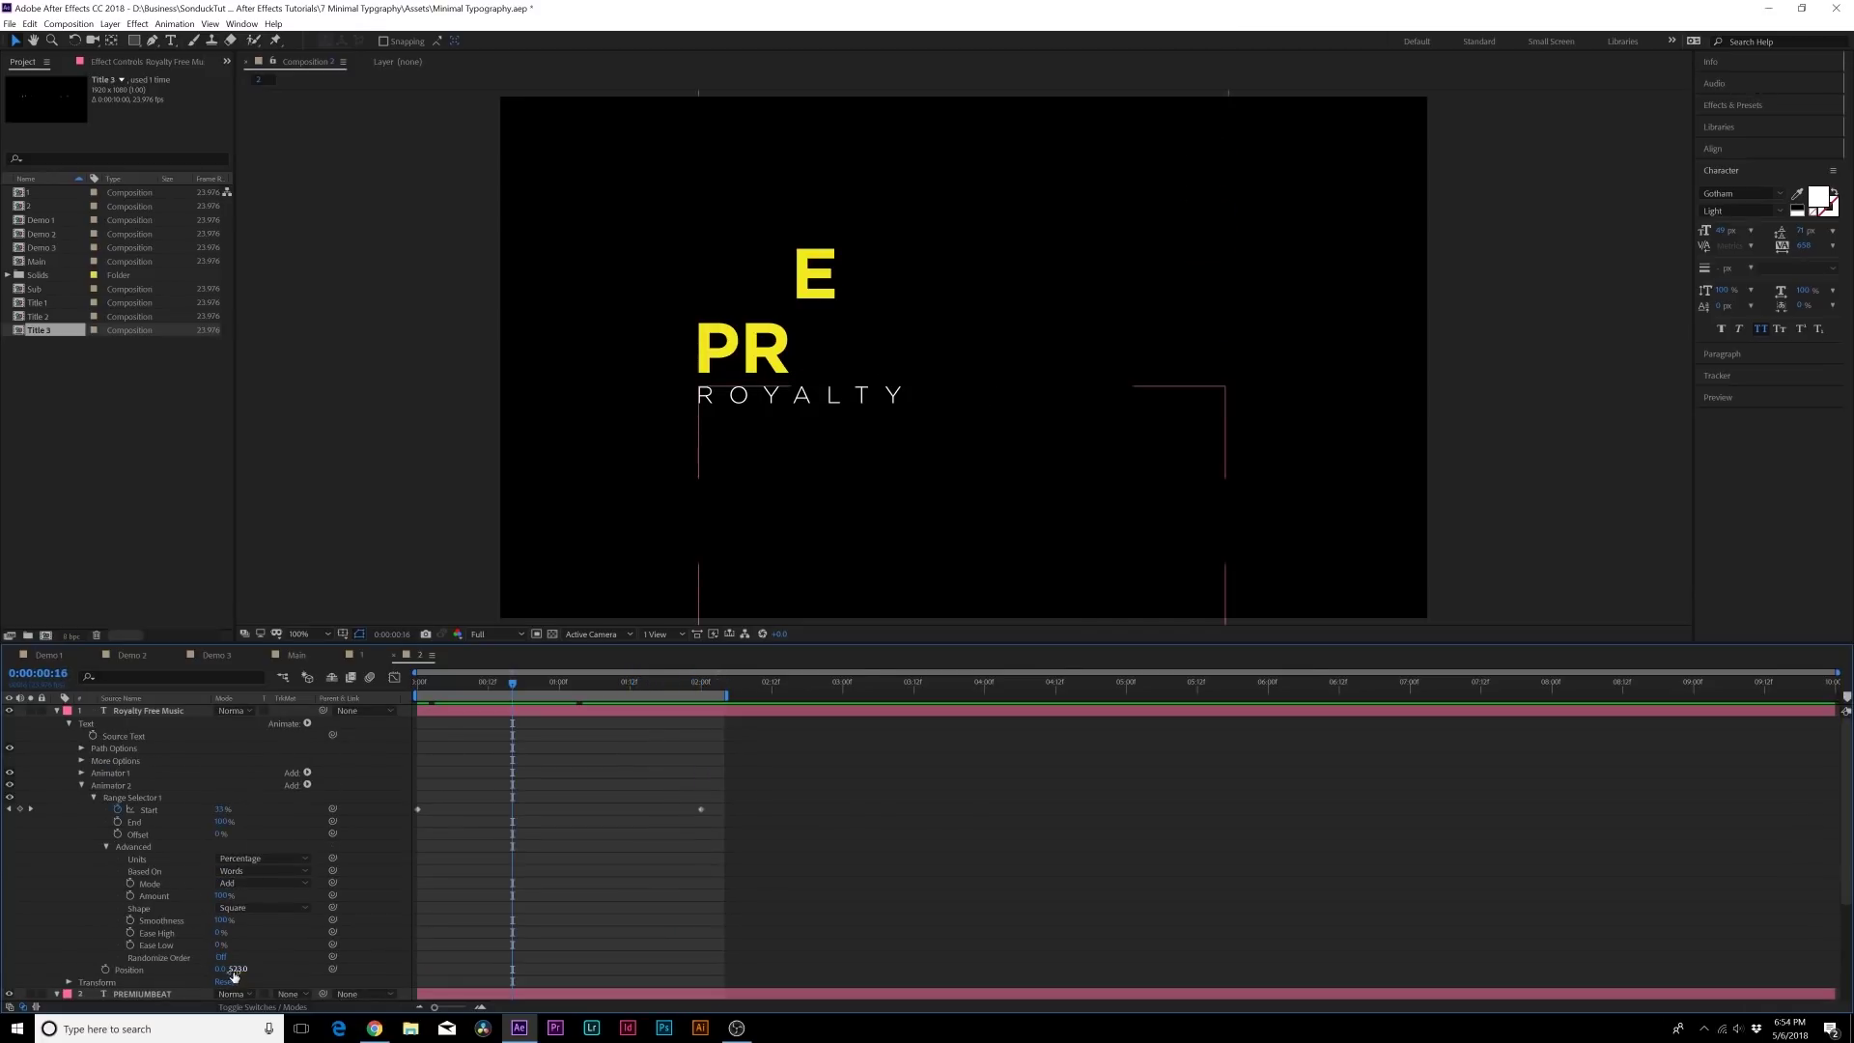
left_click_drag(232, 976, 193, 960)
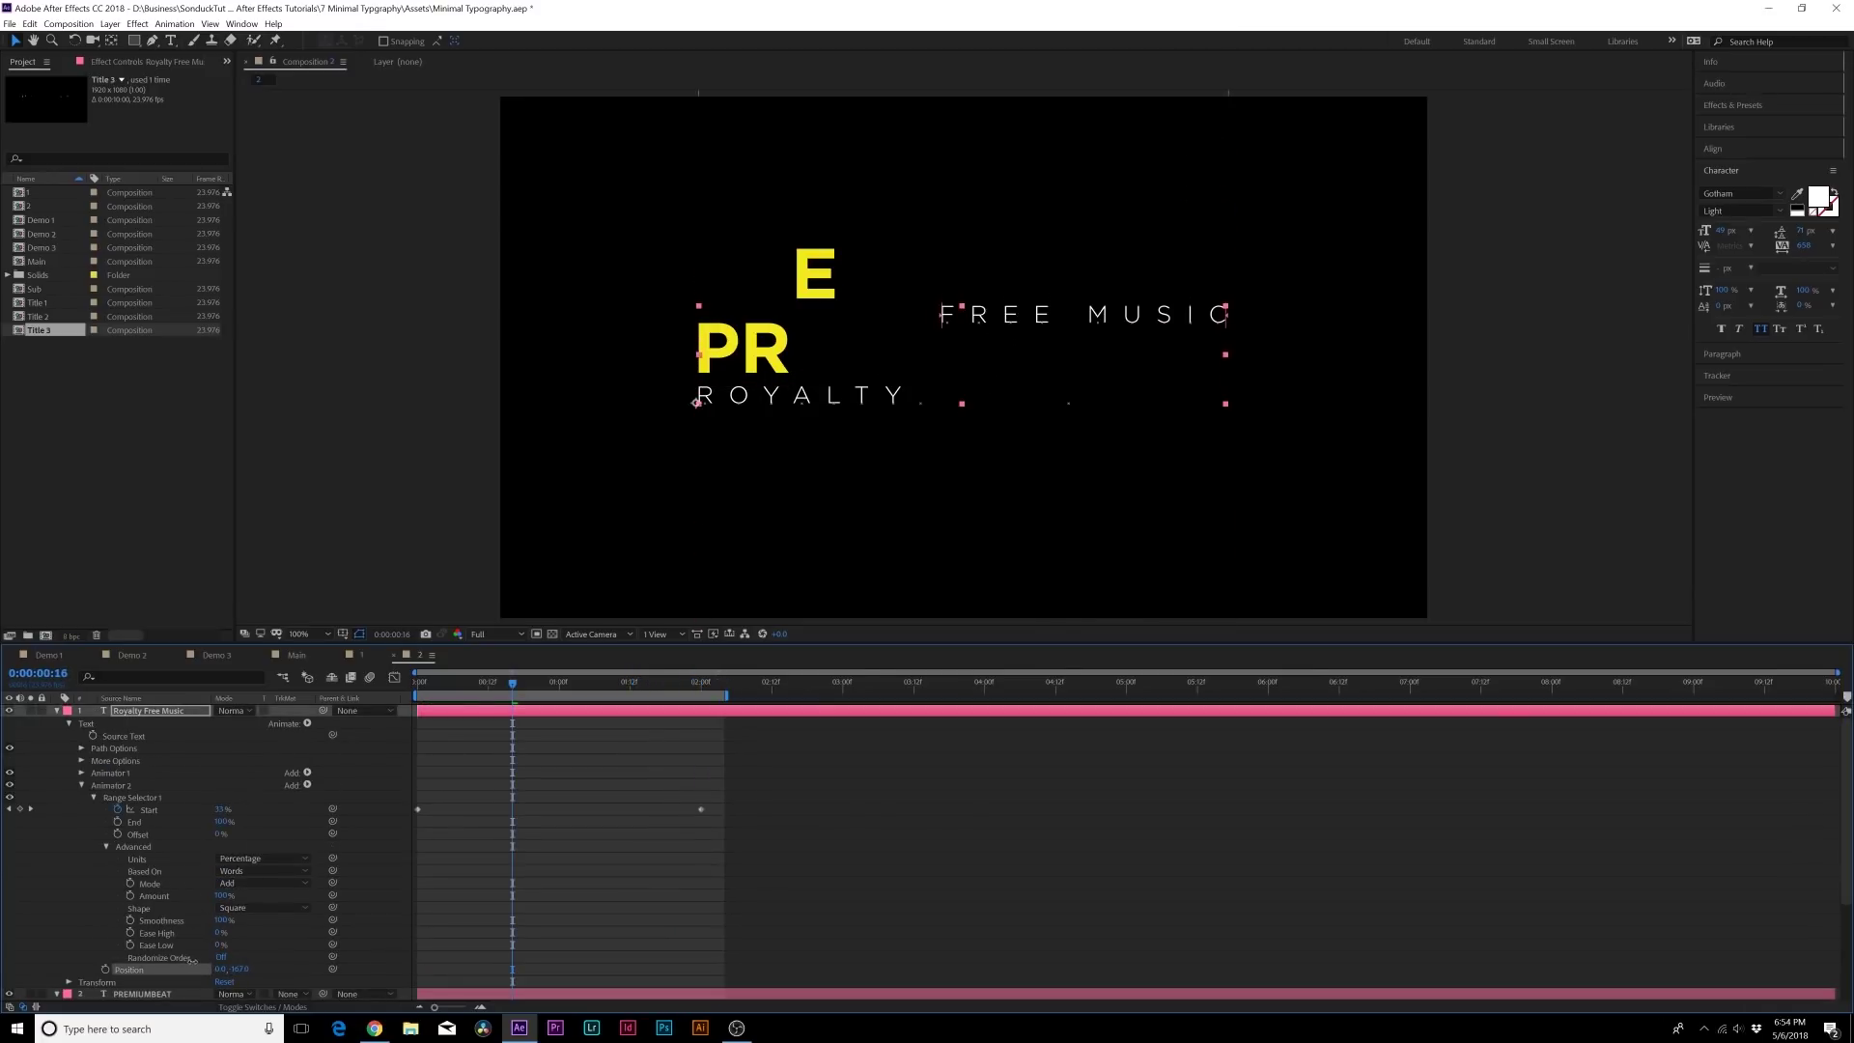
left_click_drag(447, 692, 703, 699)
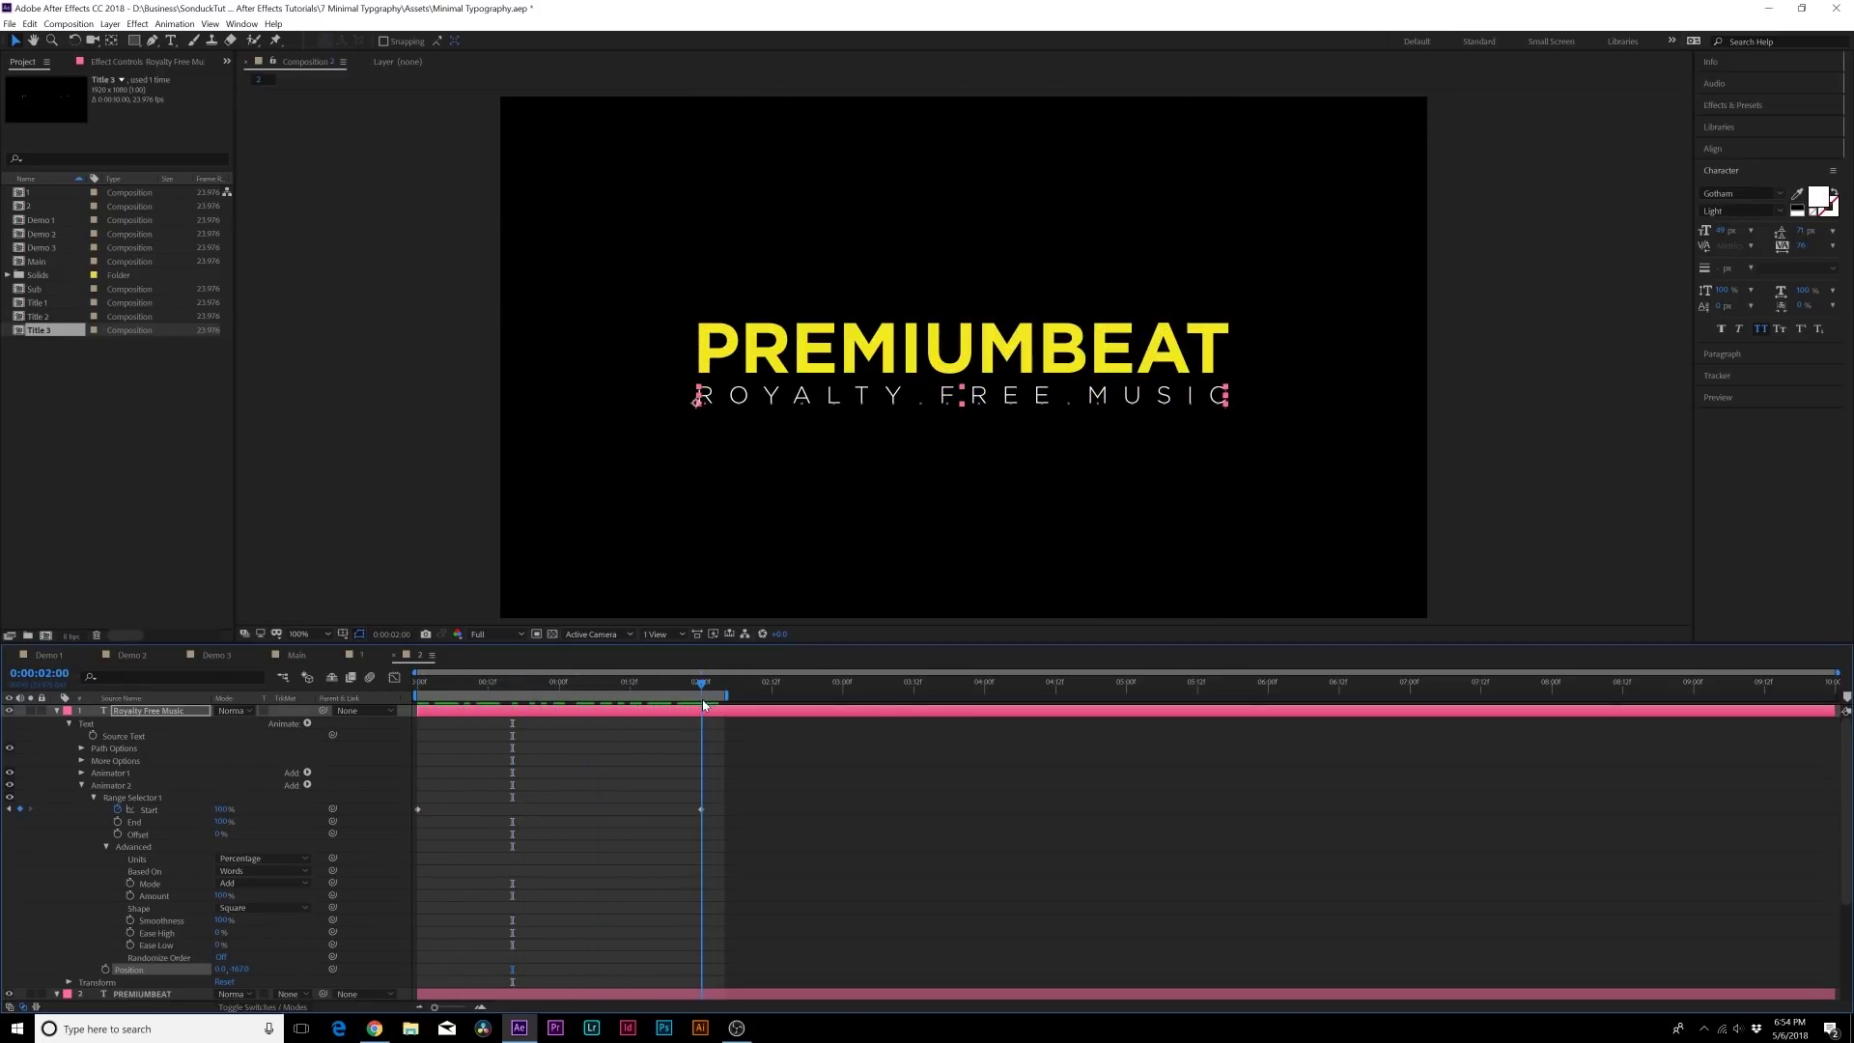
Pre-compose the Royalty Free Music layer and mask out the area around PREMIUMBEAT with a rectangular mask set to Subtract.
key("u")
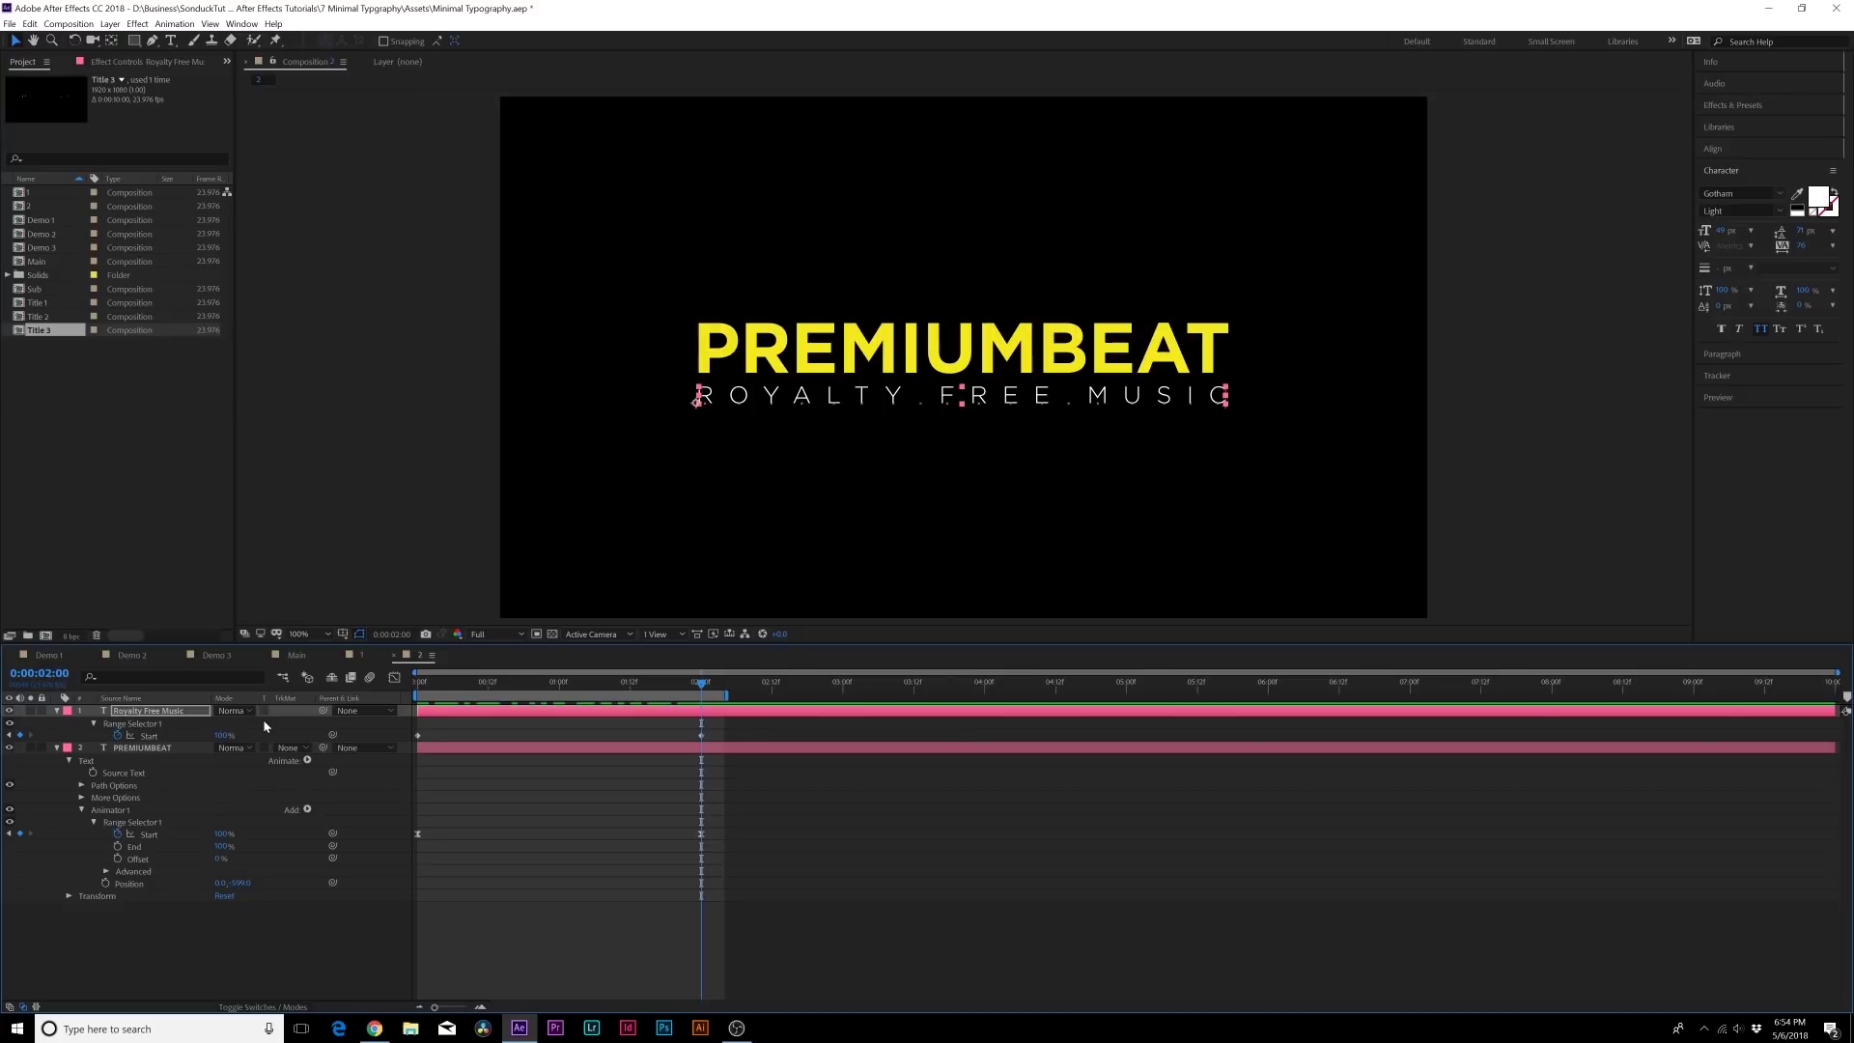
key("ctrl+shift+c")
key("Return")
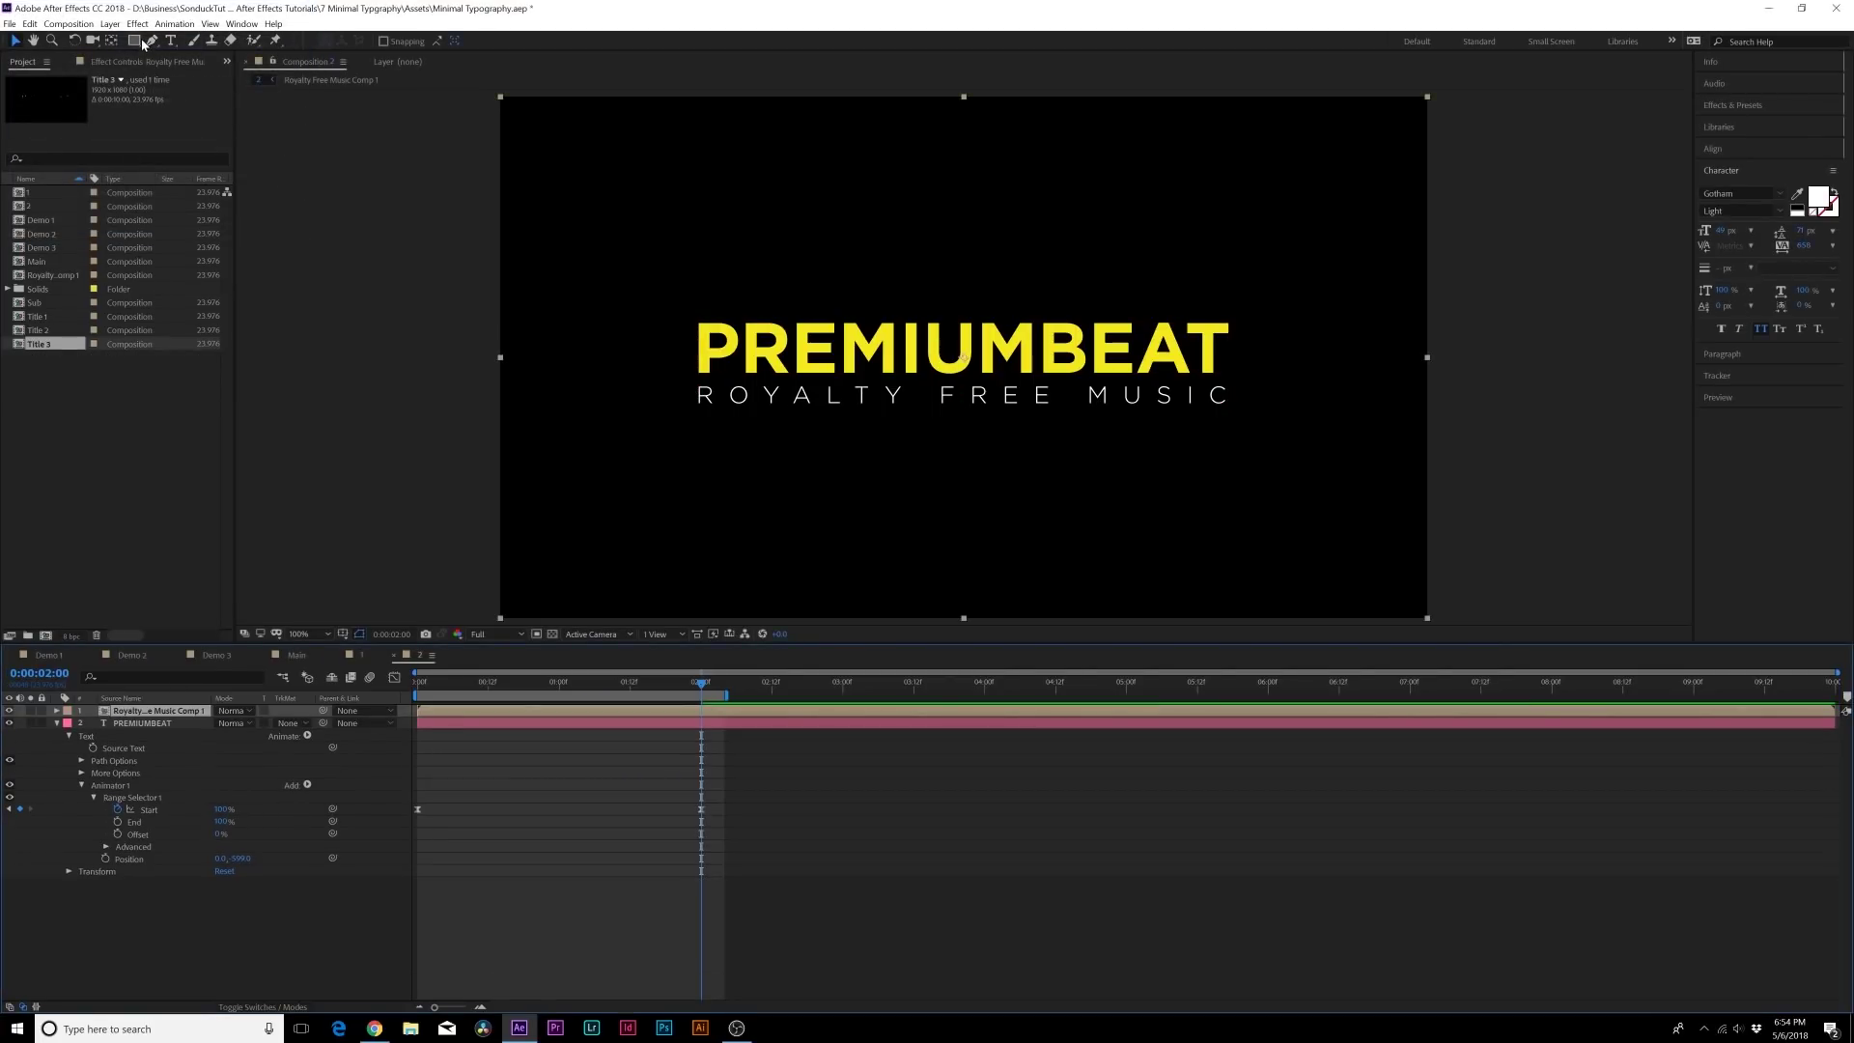
left_click(139, 42)
left_click_drag(687, 373, 1370, 304)
left_click(56, 710)
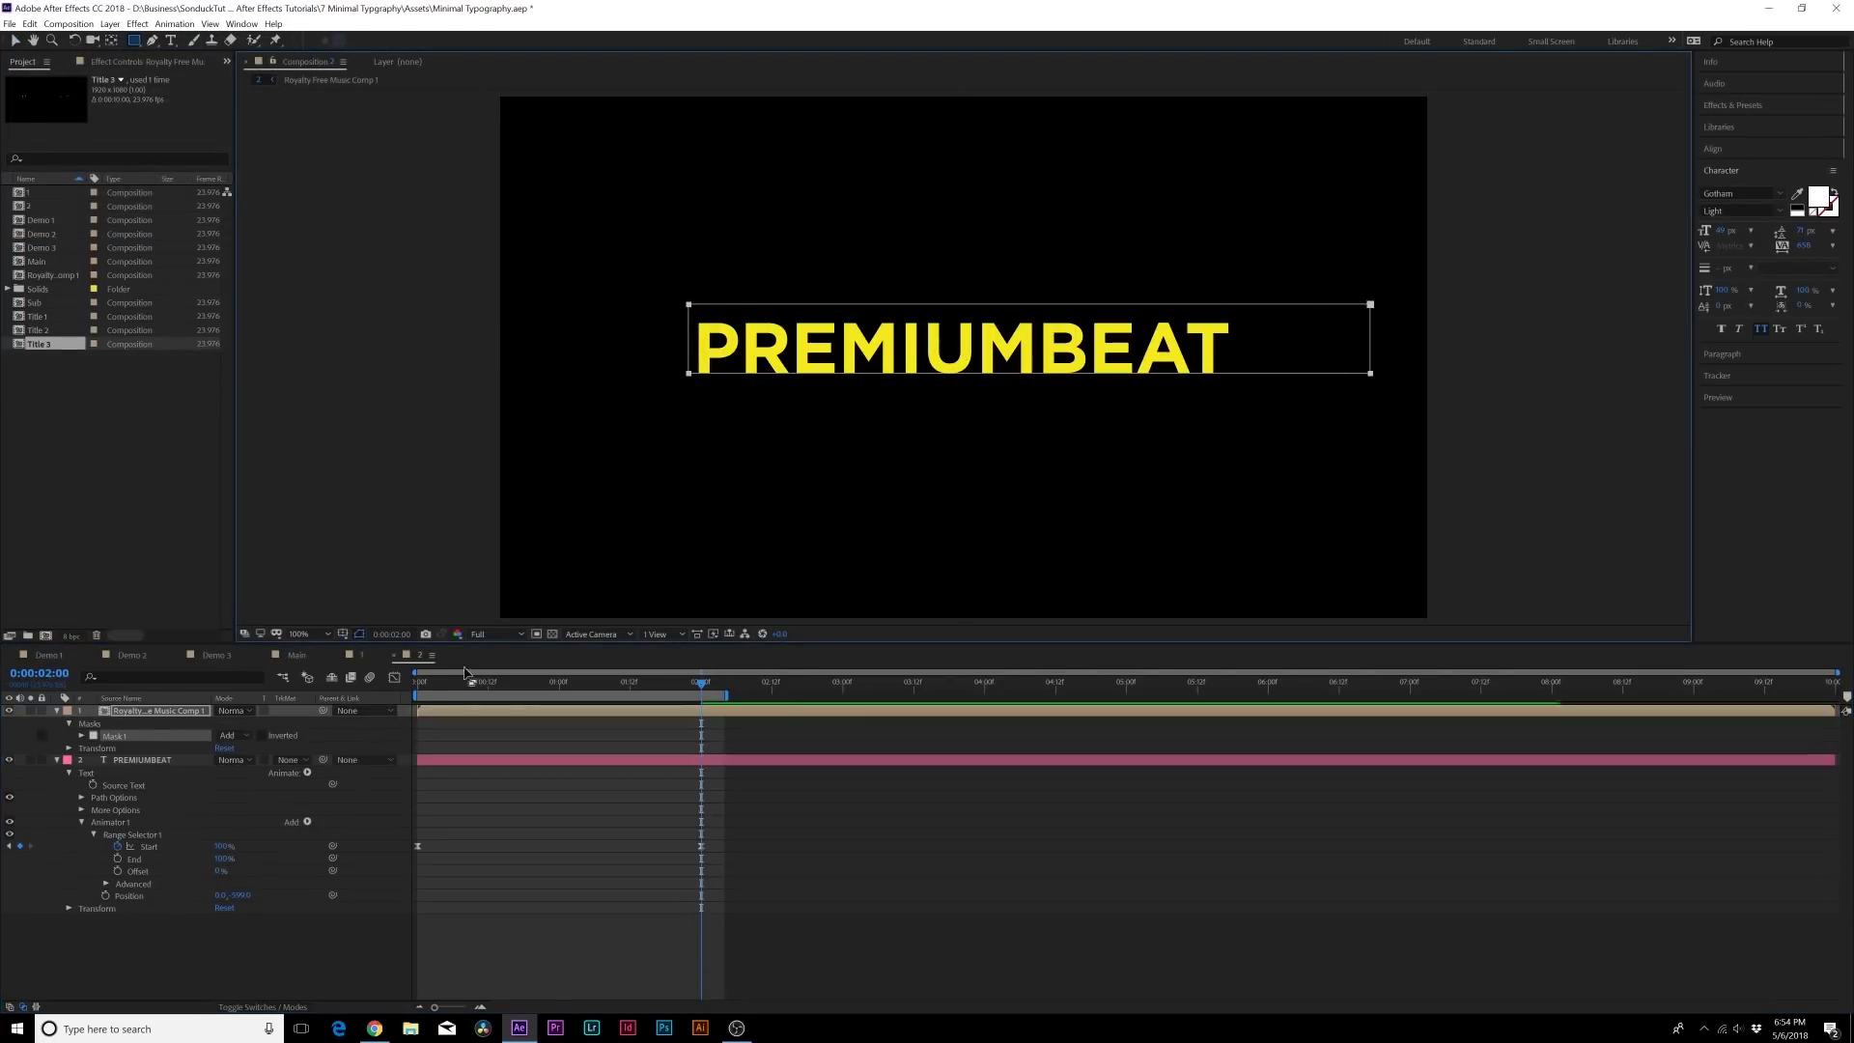
left_click(232, 738)
left_click(251, 780)
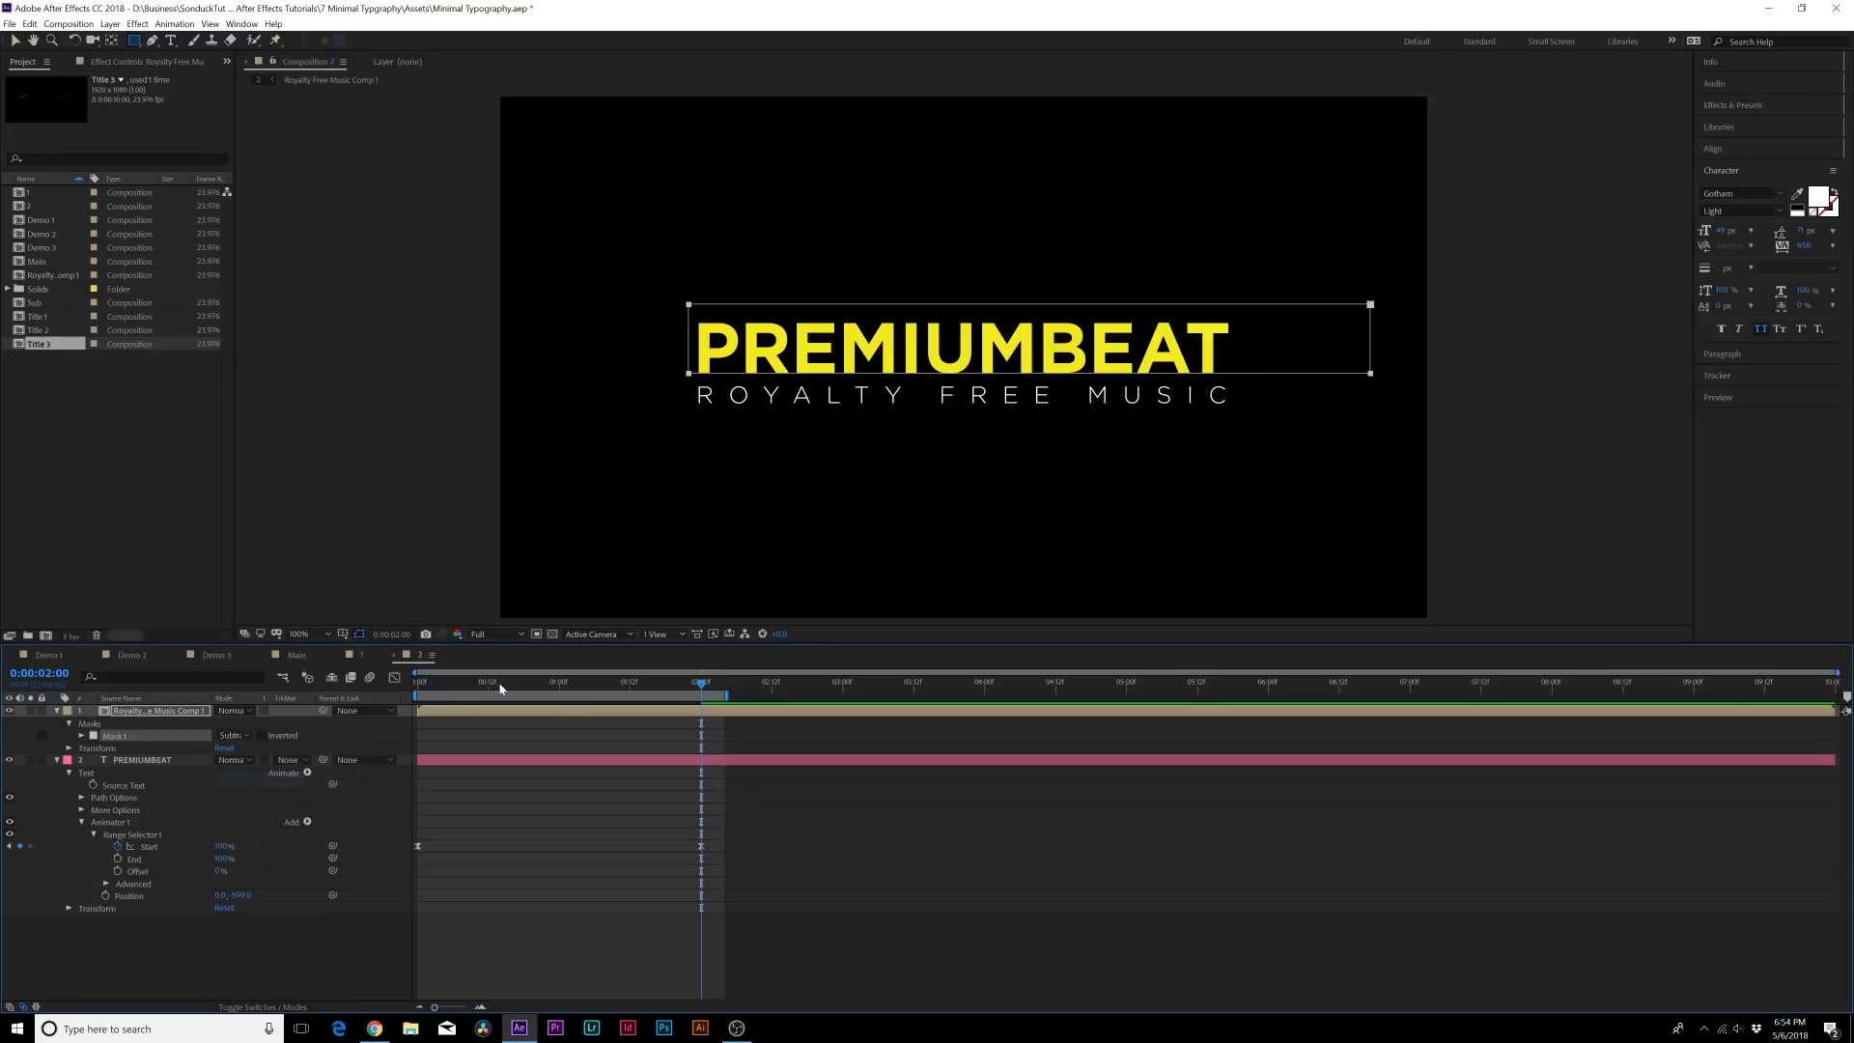
Start the Royalty Free Music pre-comp at one second, extend the work area to nearly four seconds, and preview the title.
mouse_move(505, 684)
left_mouse_down()
mouse_move(425, 683)
mouse_move(604, 687)
mouse_move(753, 728)
mouse_move(517, 683)
left_mouse_up()
left_click(556, 712)
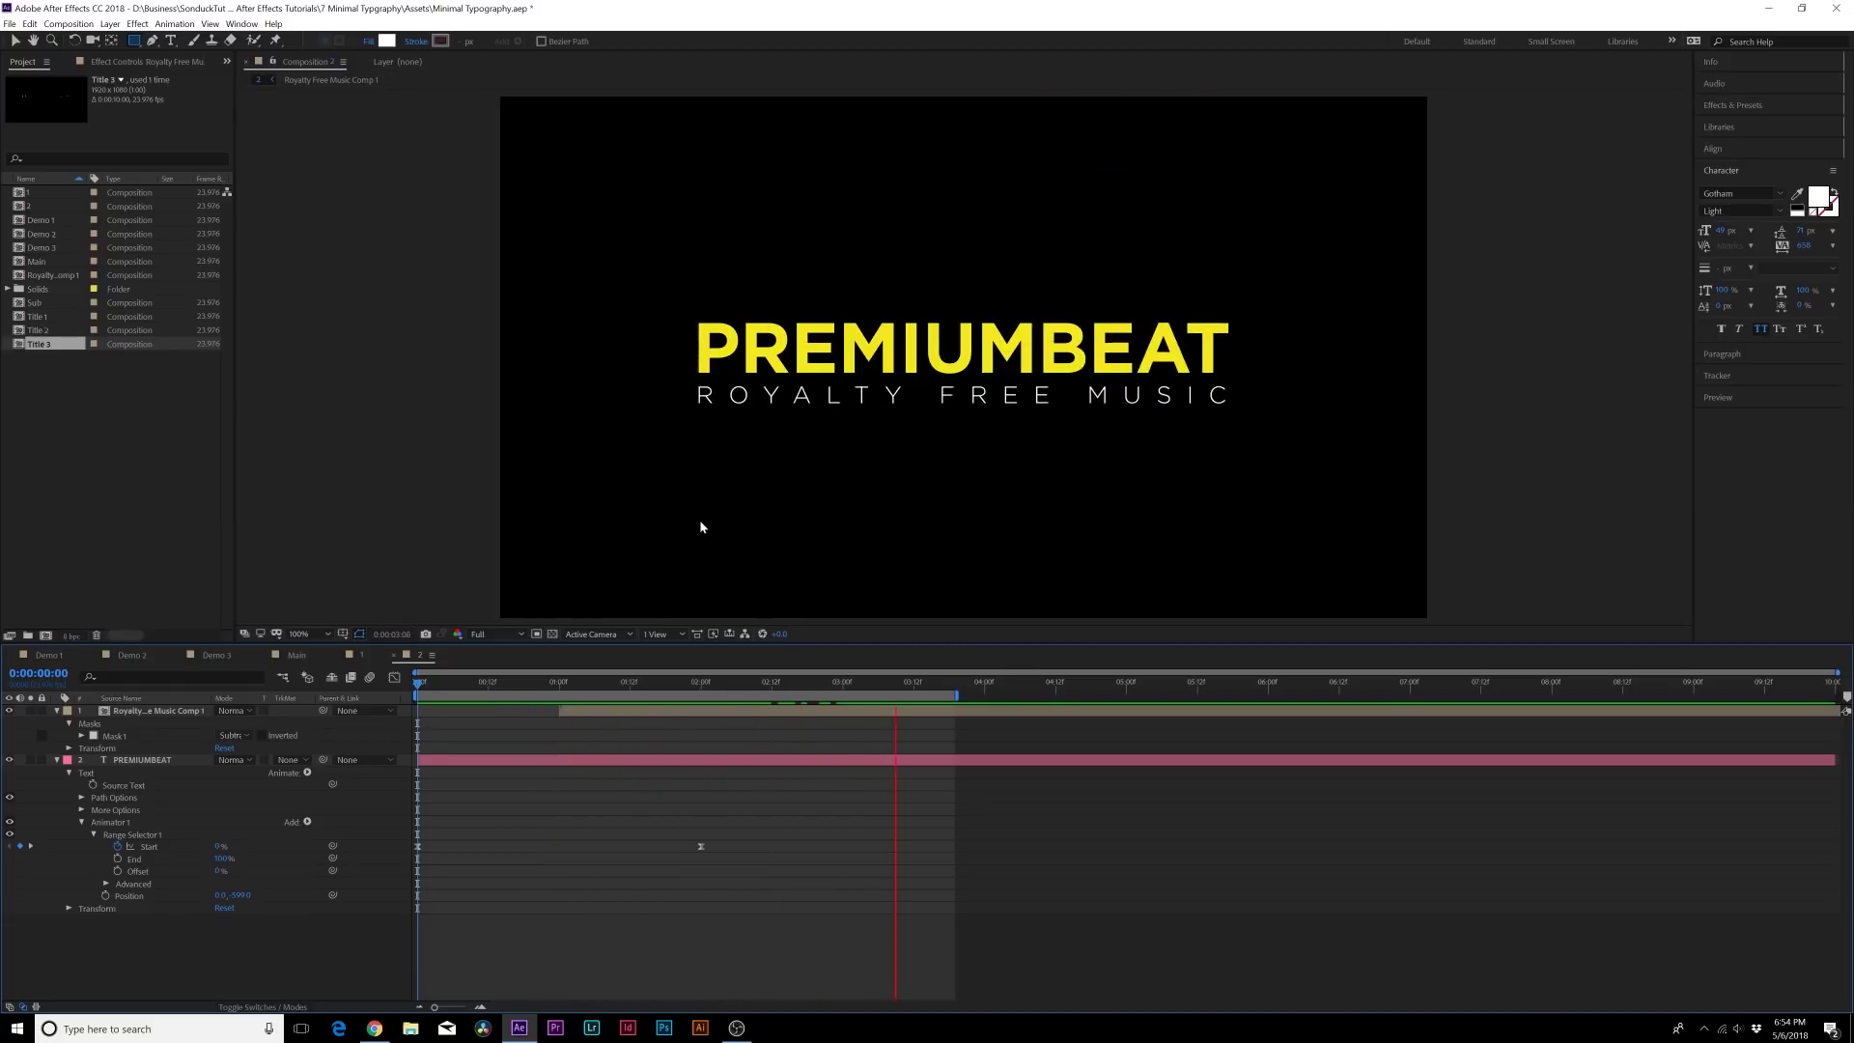
key("space")
key("space")
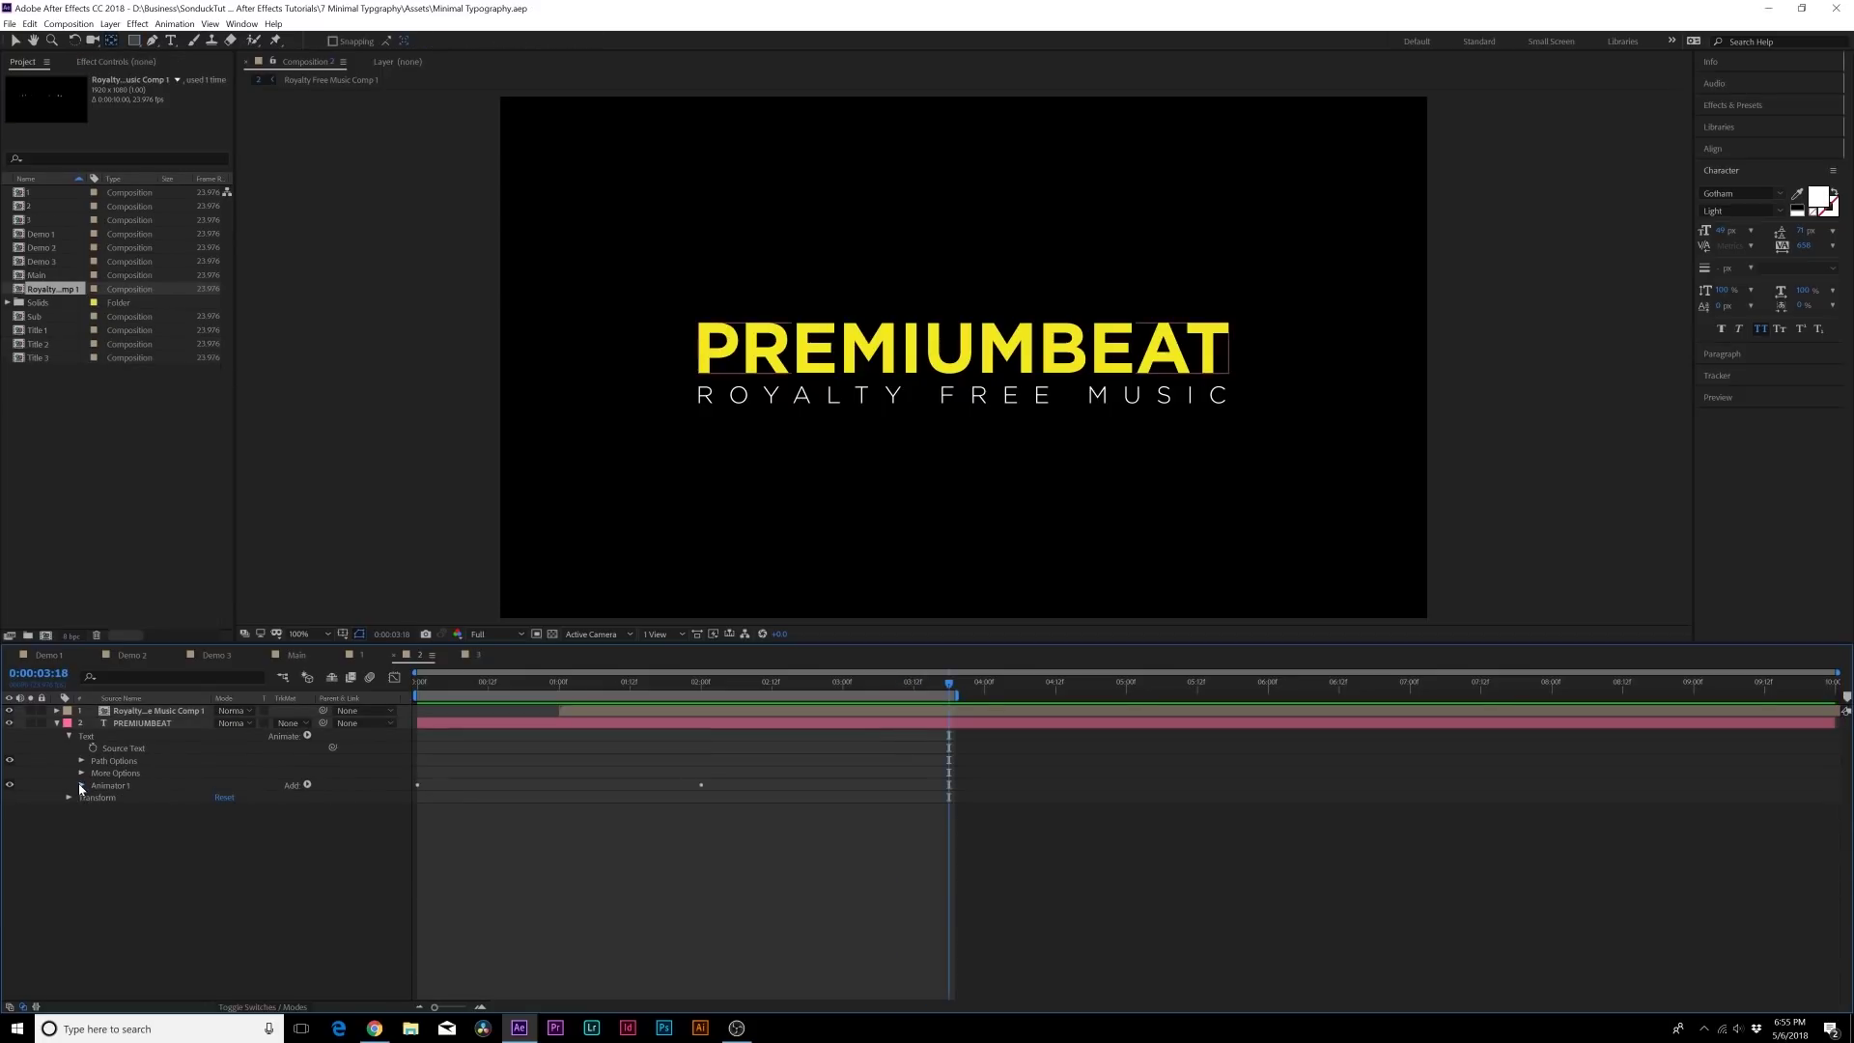
left_click(307, 735)
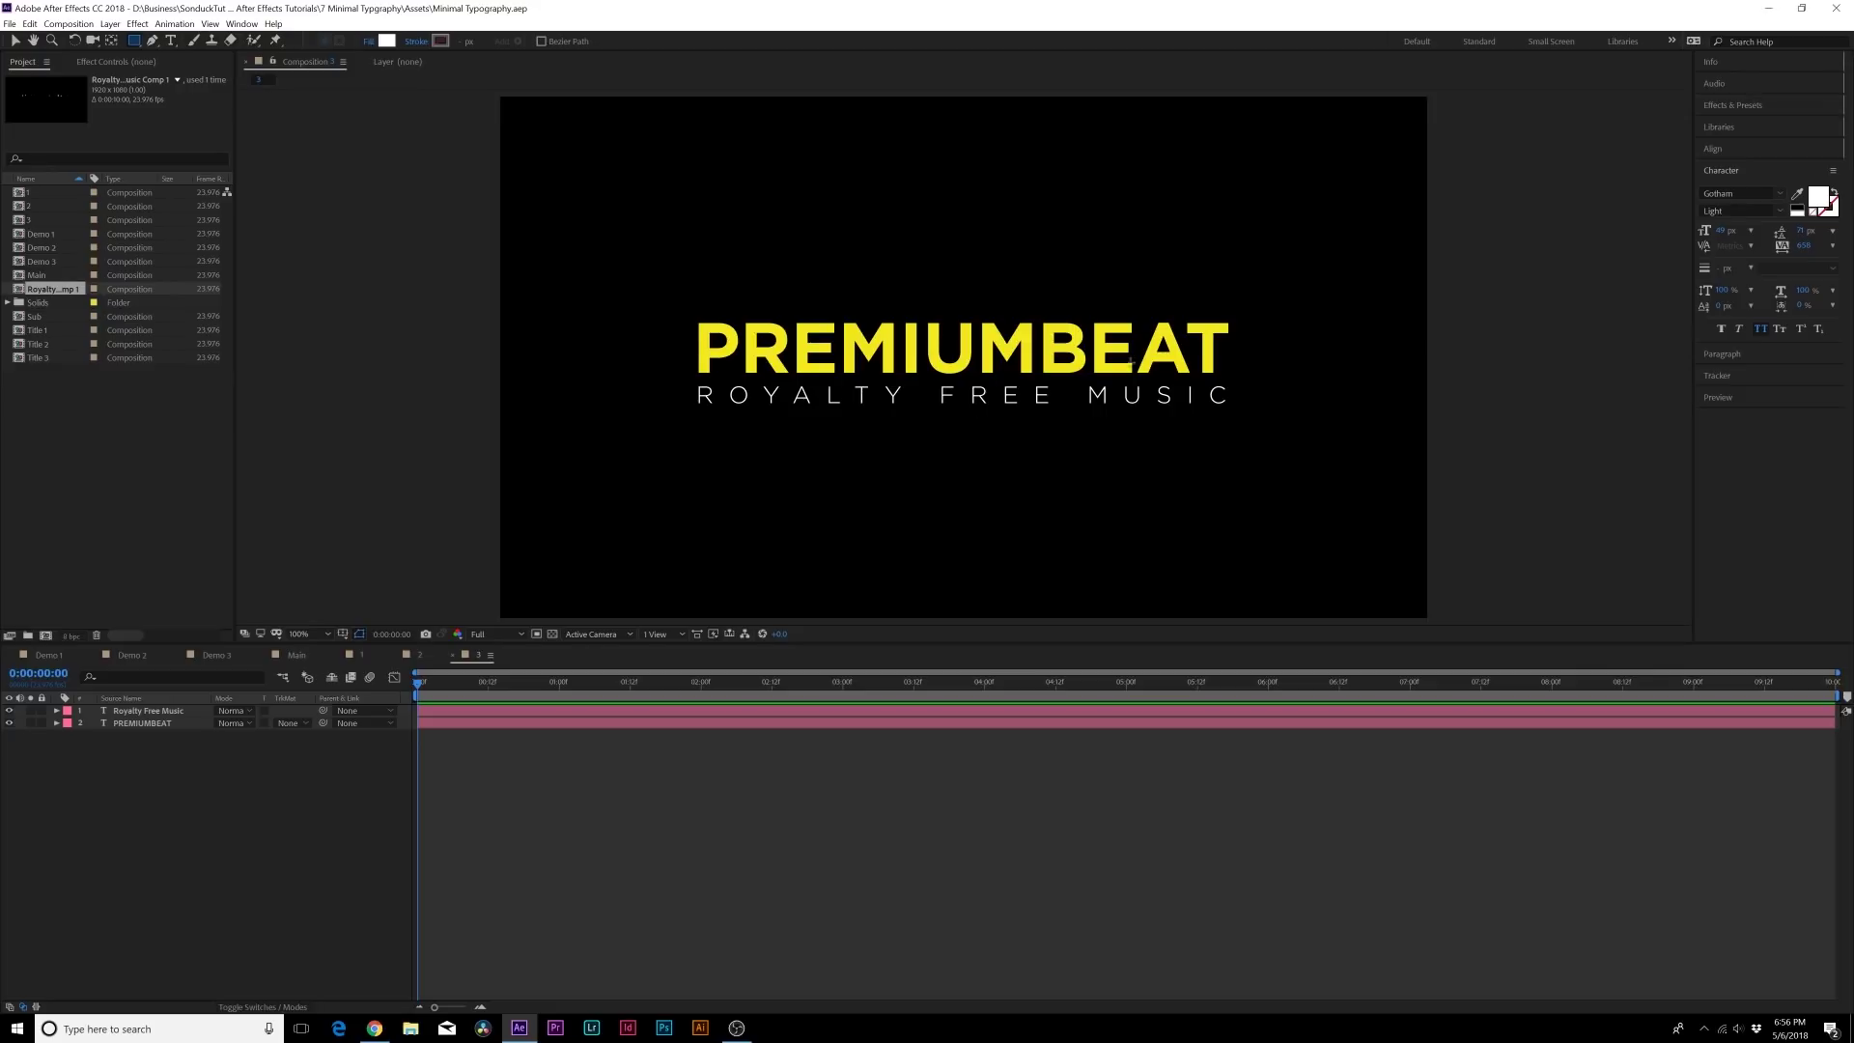
In composition 3, draw a thin white vertical rectangle just after PREMIUMBEAT, slightly taller than its letters.
left_click_drag(1252, 313, 1256, 380)
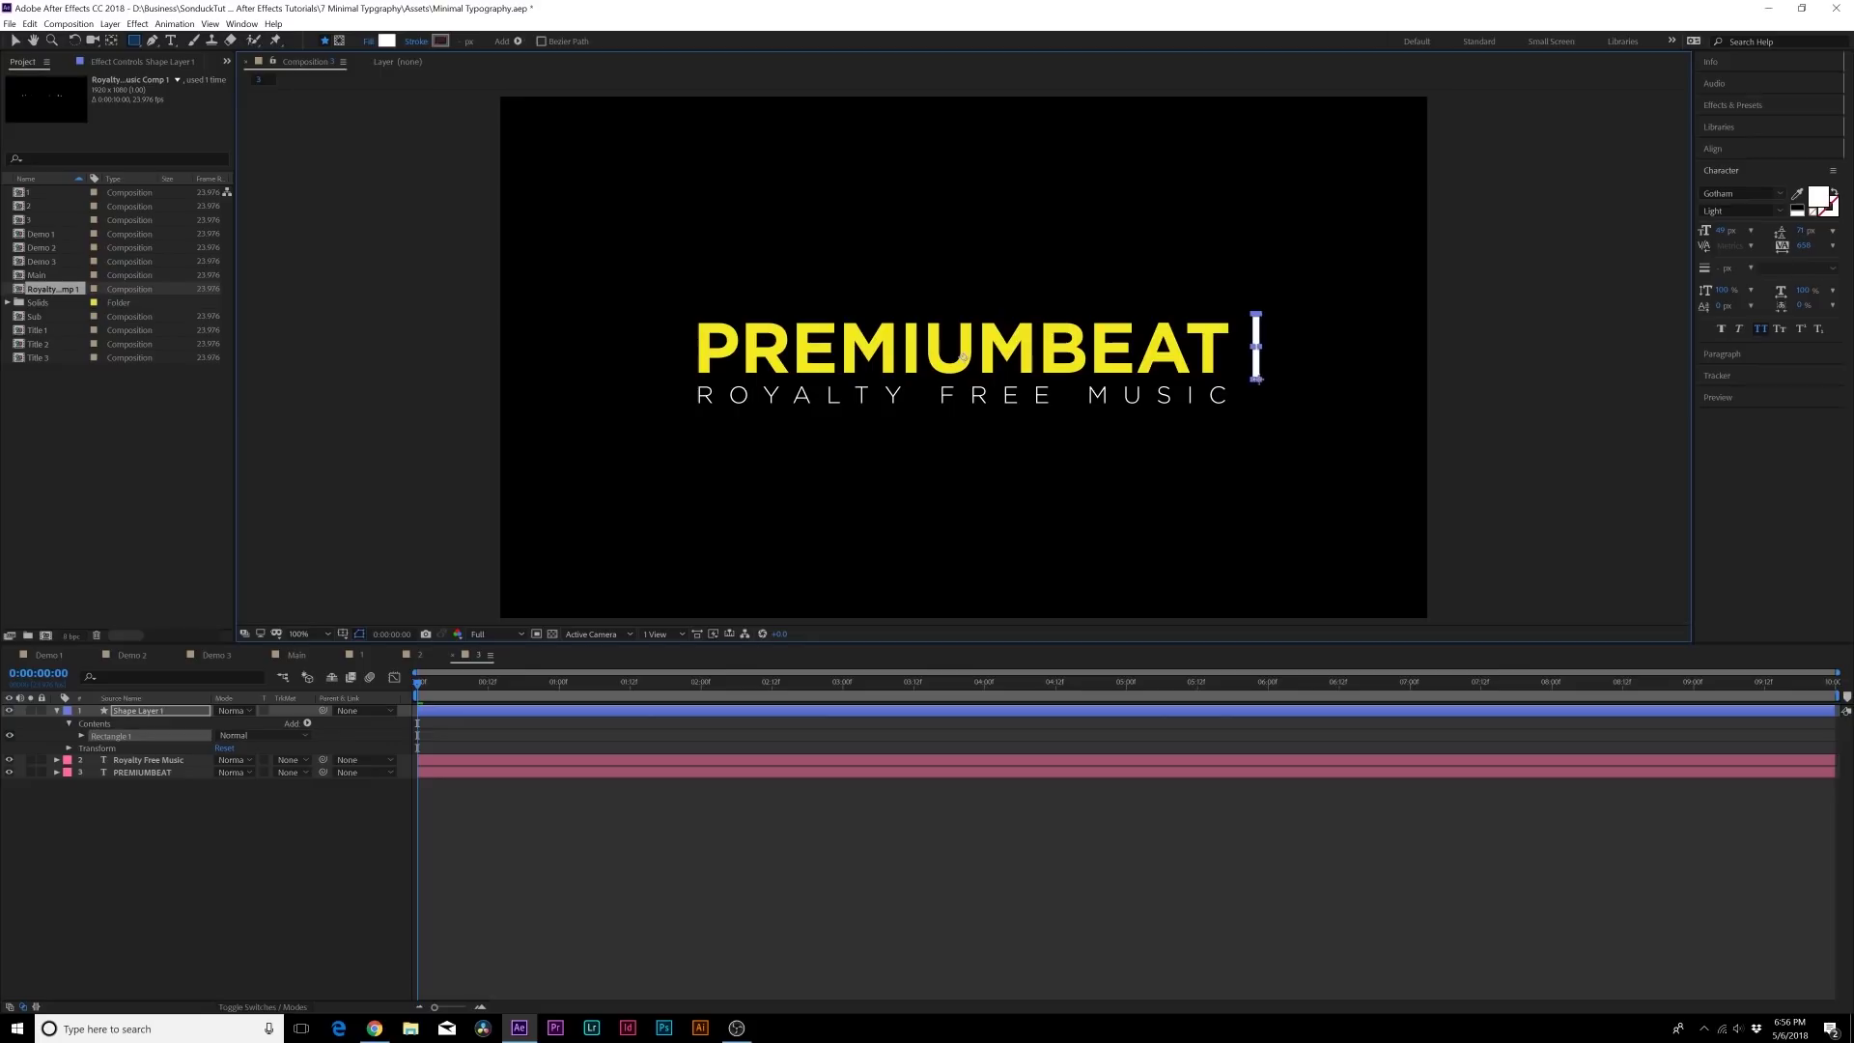
key("v")
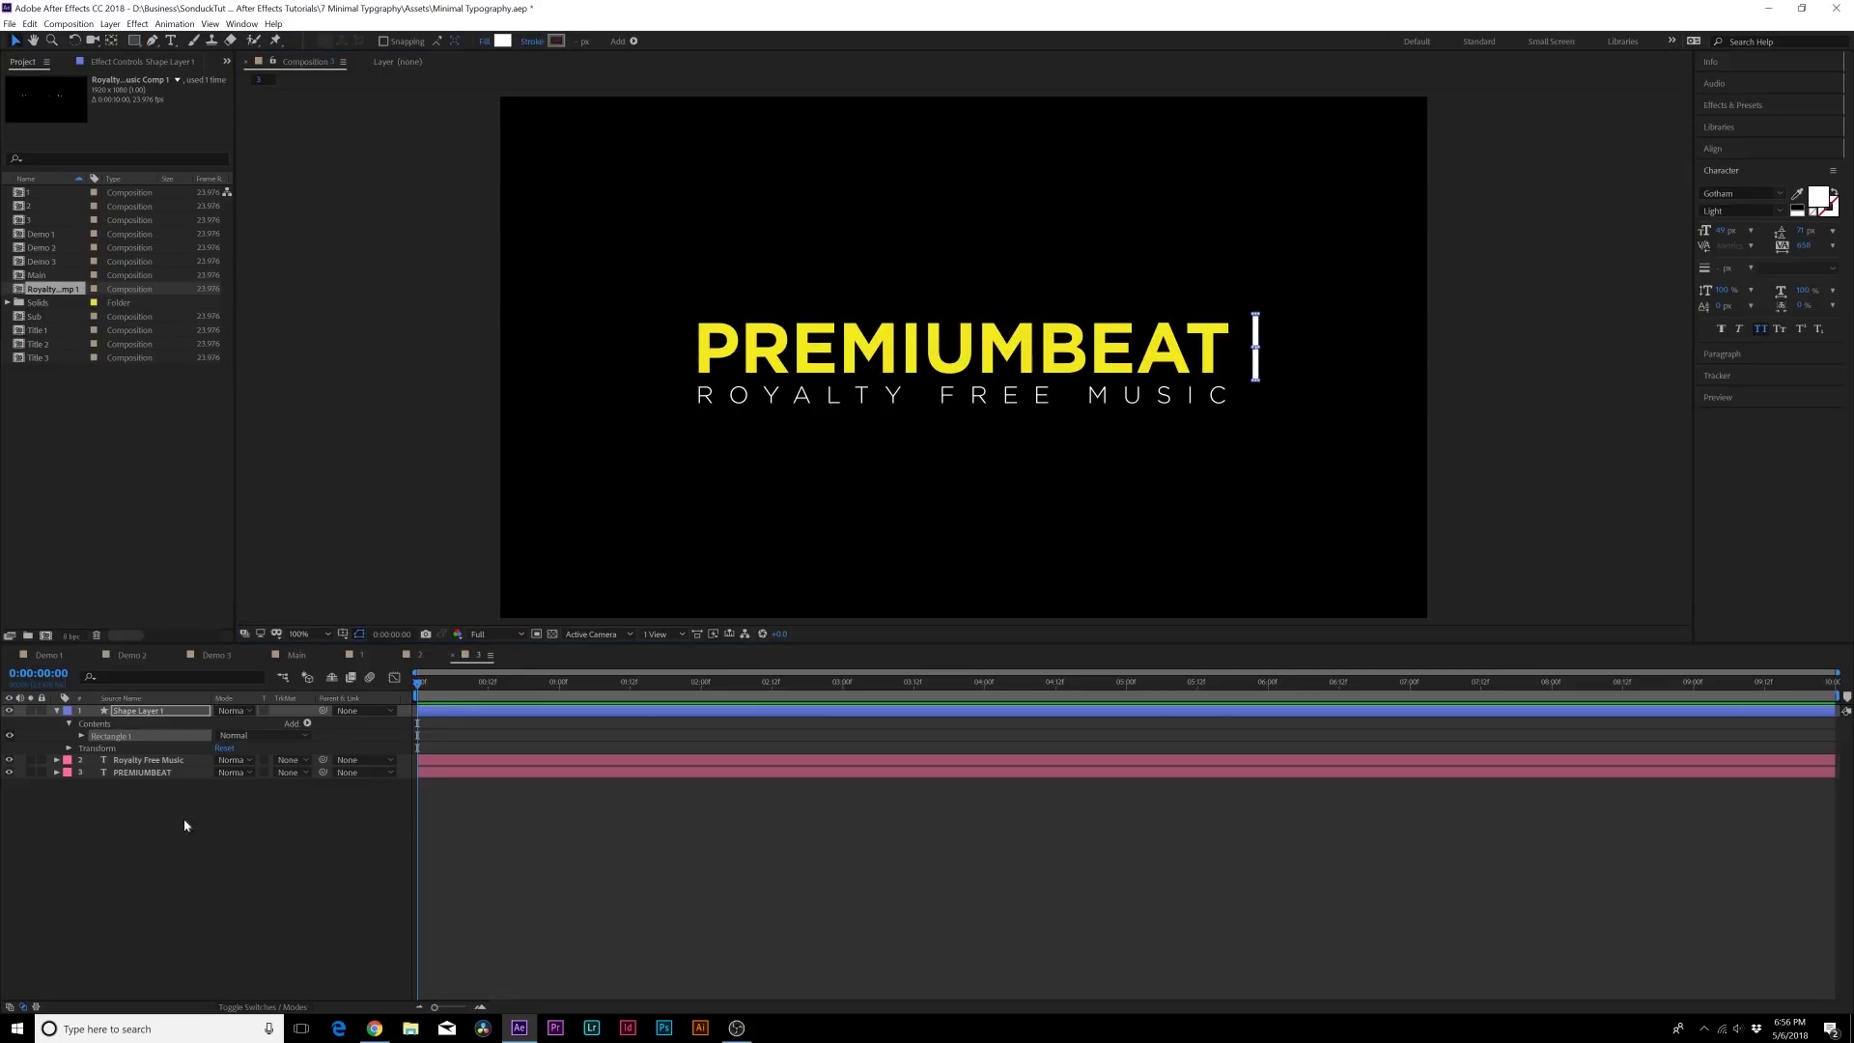
left_click(165, 894)
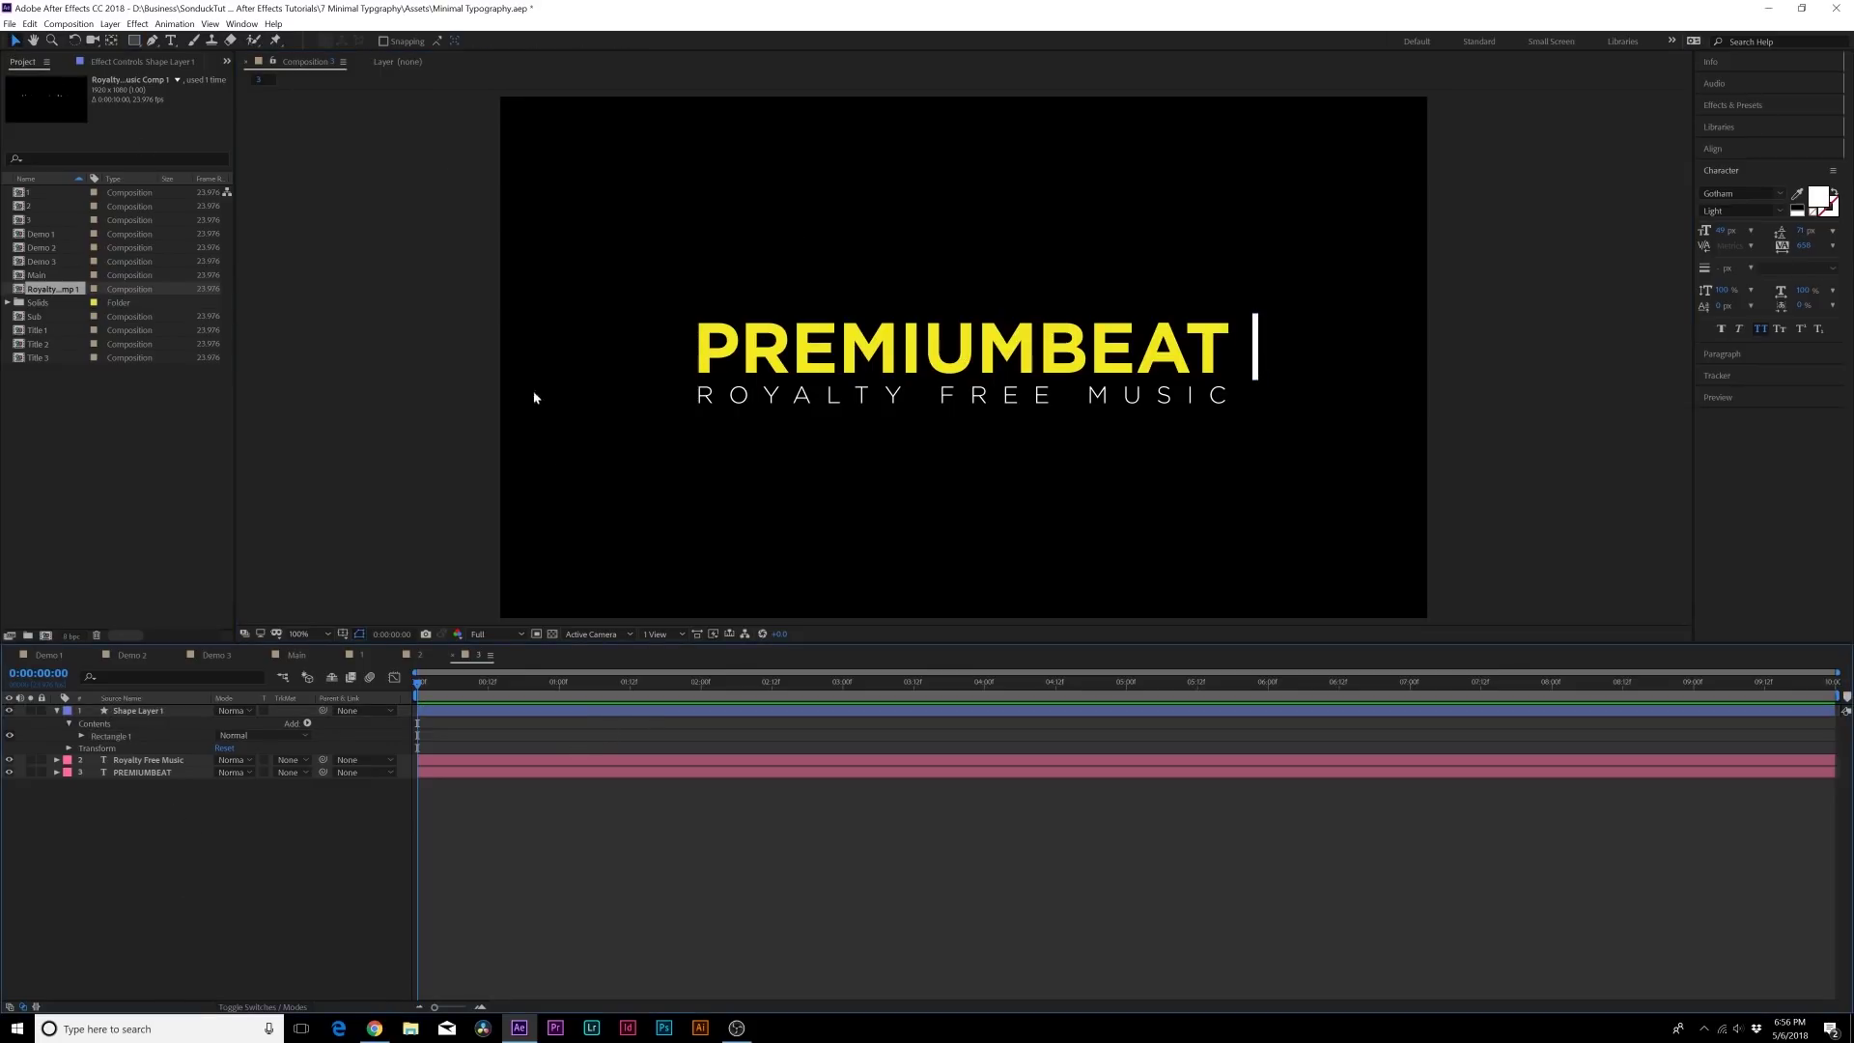
Move the white bar horizontally to just before the P of PREMIUMBEAT and set a Position keyframe at the first frame.
left_click(1257, 344)
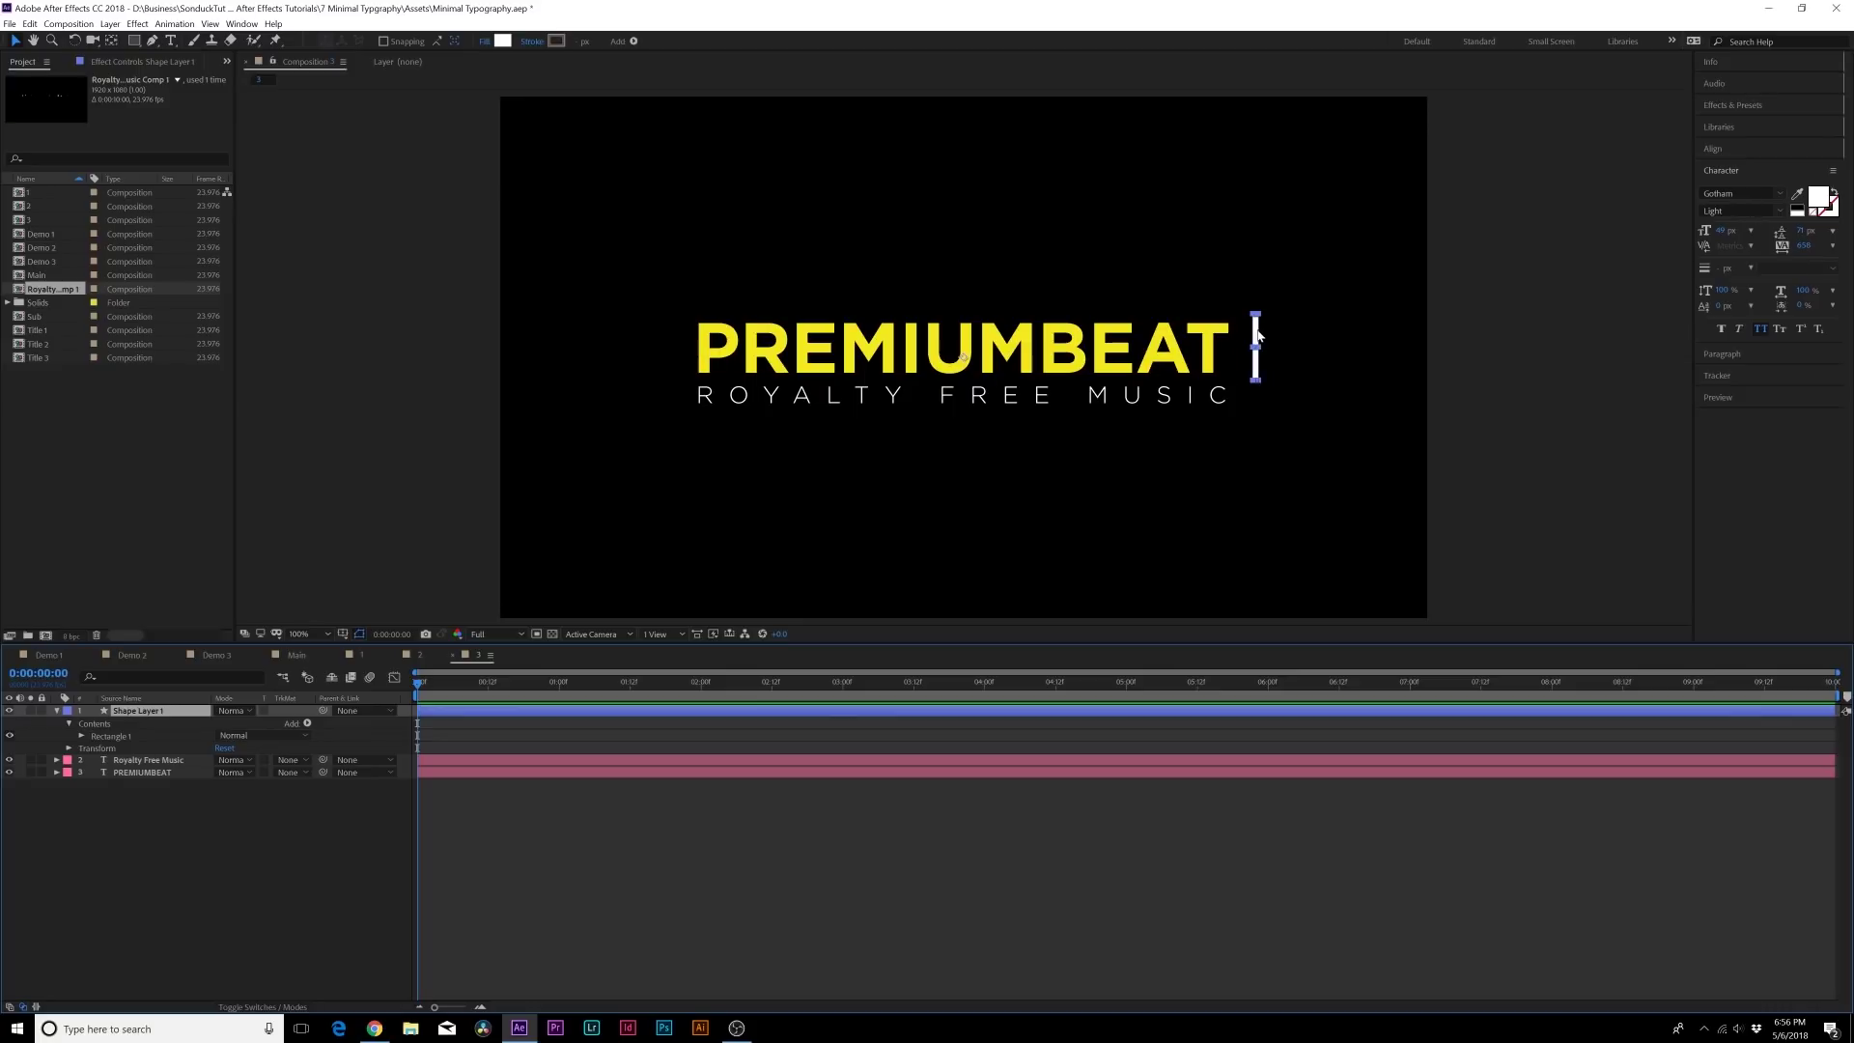
left_click_drag(1258, 335, 697, 336)
key("p")
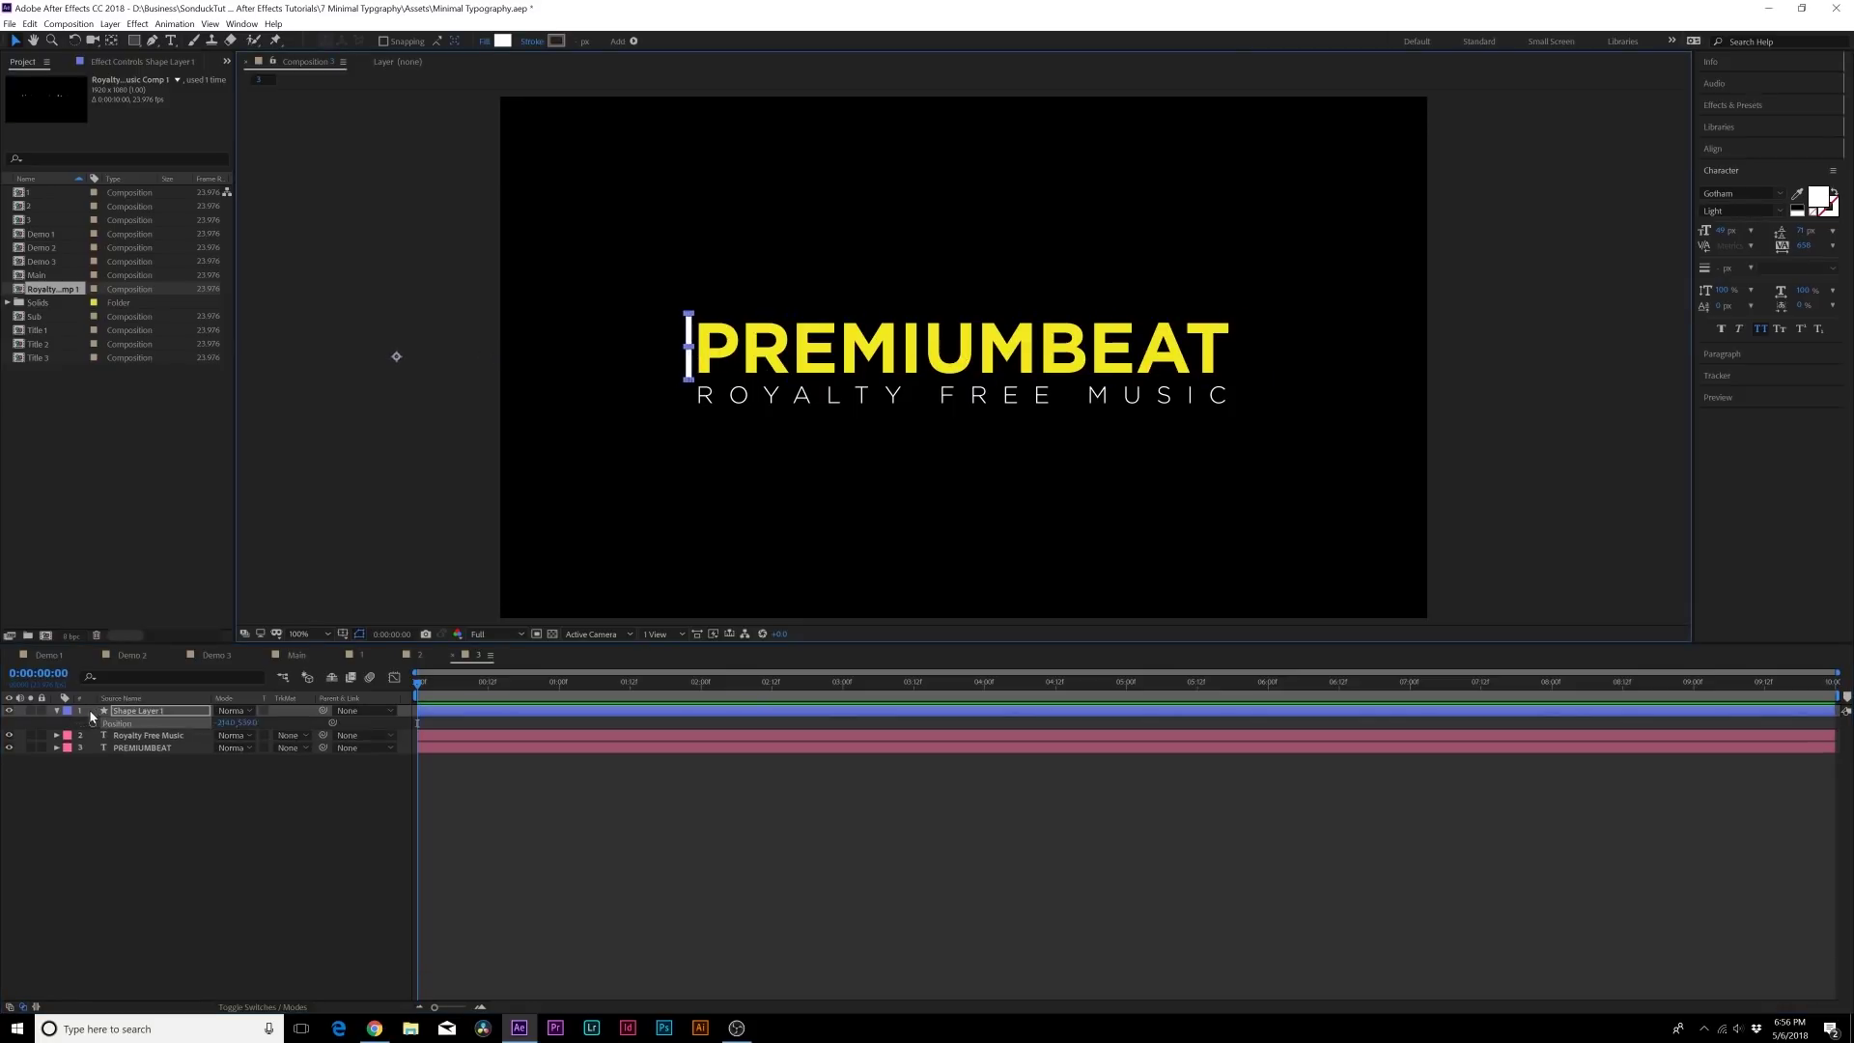
left_click(92, 723)
Keyframe the bar's Position at two seconds just past the T of PREMIUMBEAT and preview its sweep across the title.
left_click_drag(424, 693, 702, 682)
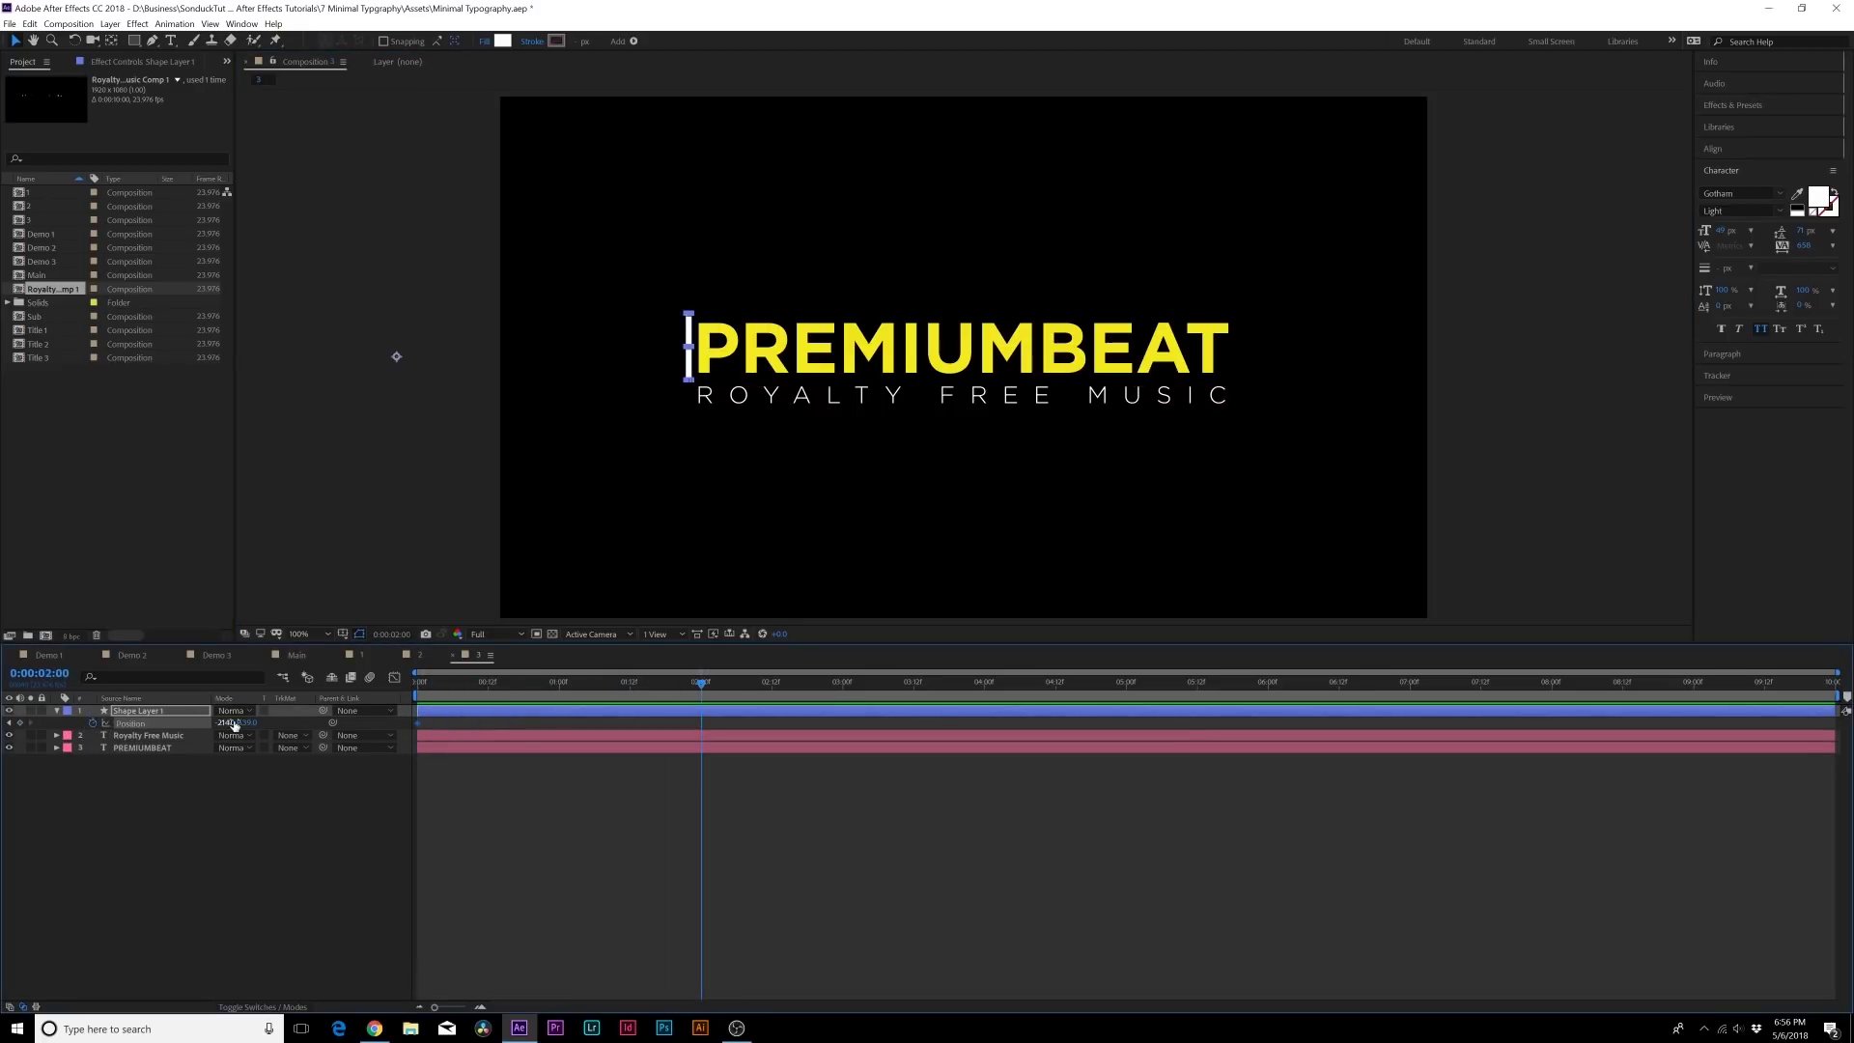
left_click_drag(228, 723, 1082, 730)
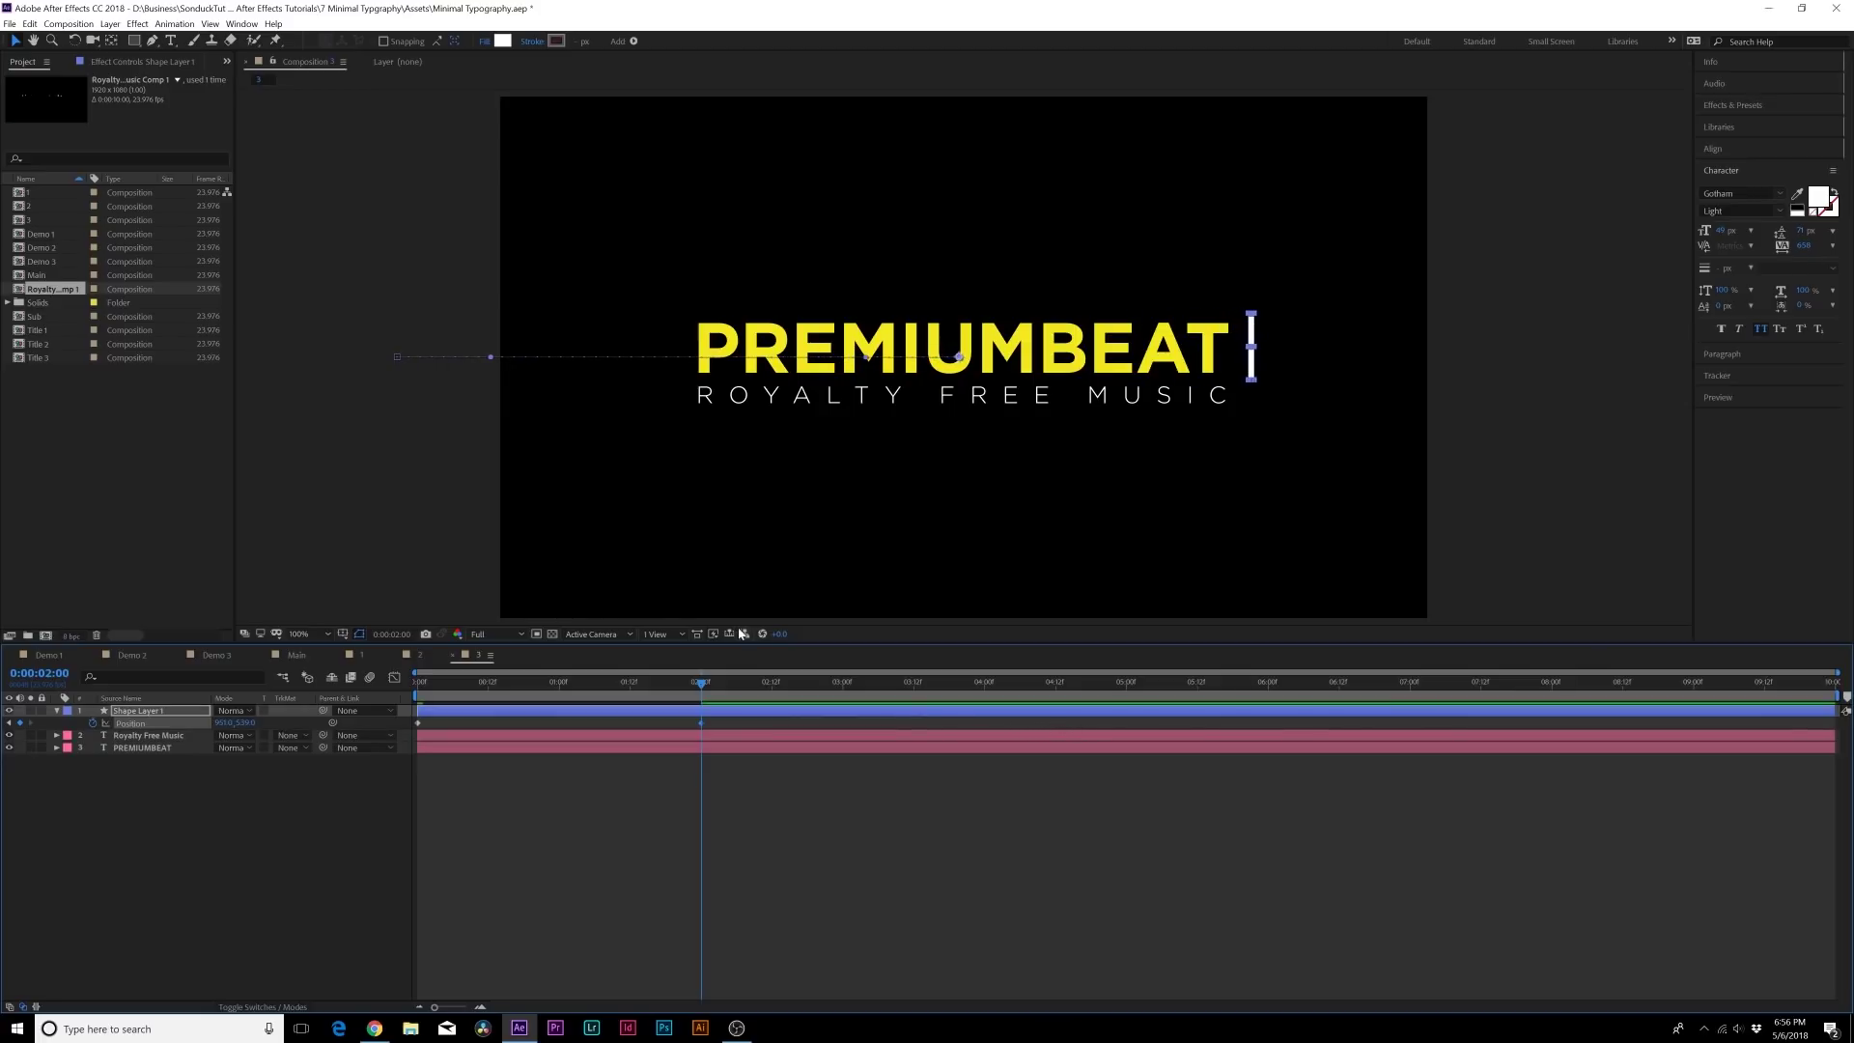
key("Page_Up")
key("Home")
left_click(333, 780)
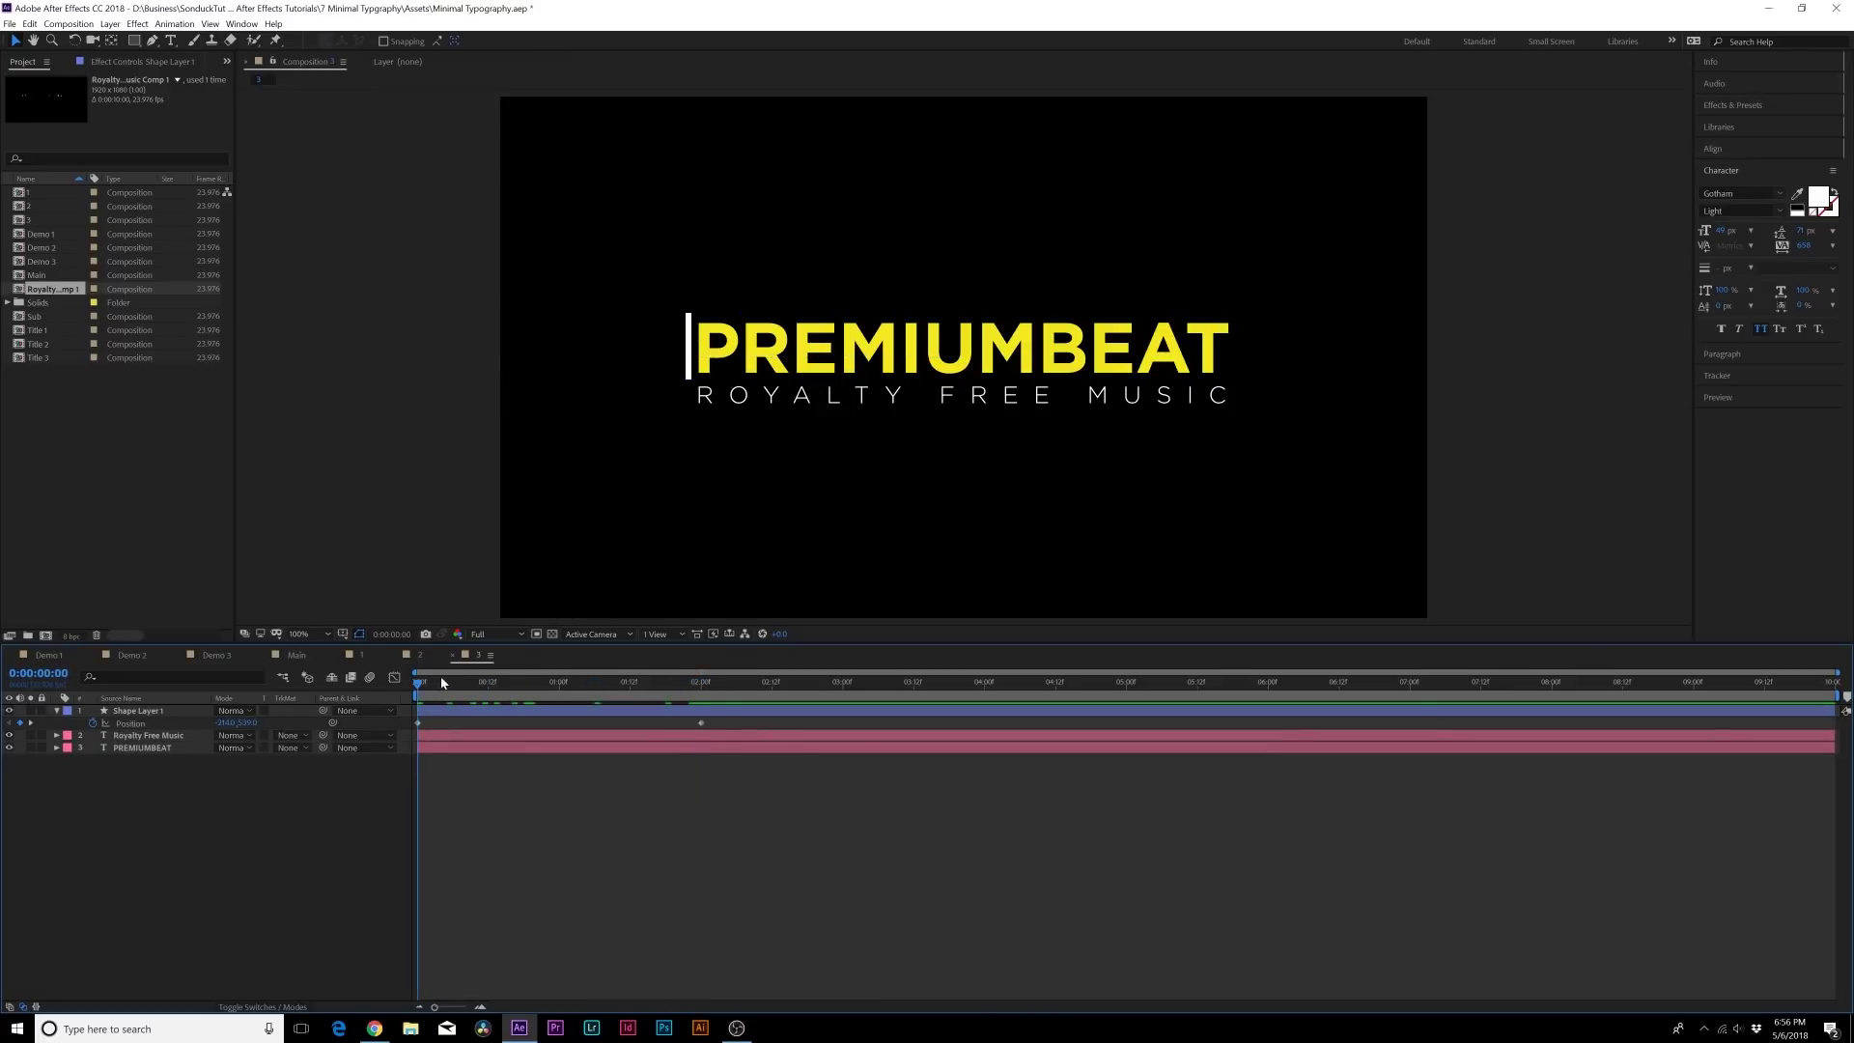
mouse_move(418, 682)
left_mouse_down()
mouse_move(707, 682)
mouse_move(417, 686)
left_mouse_up()
left_click(56, 710)
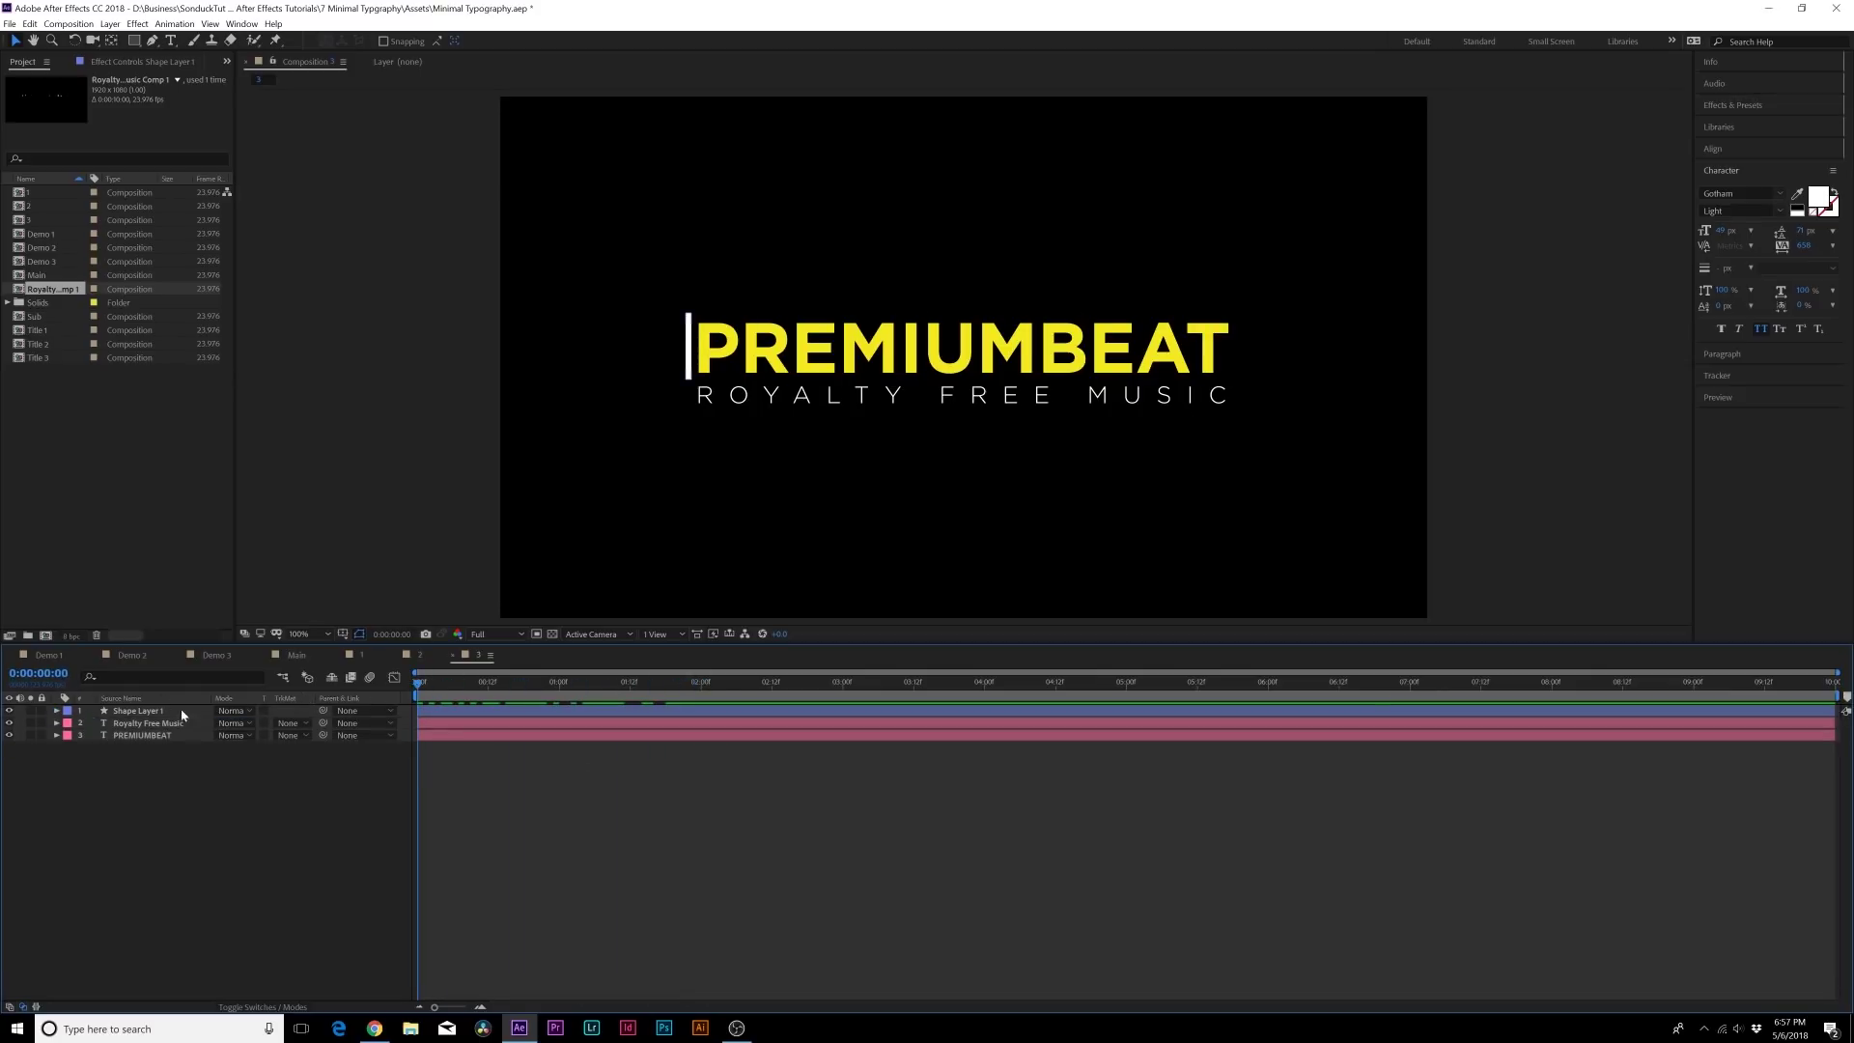
left_click_drag(448, 683, 412, 693)
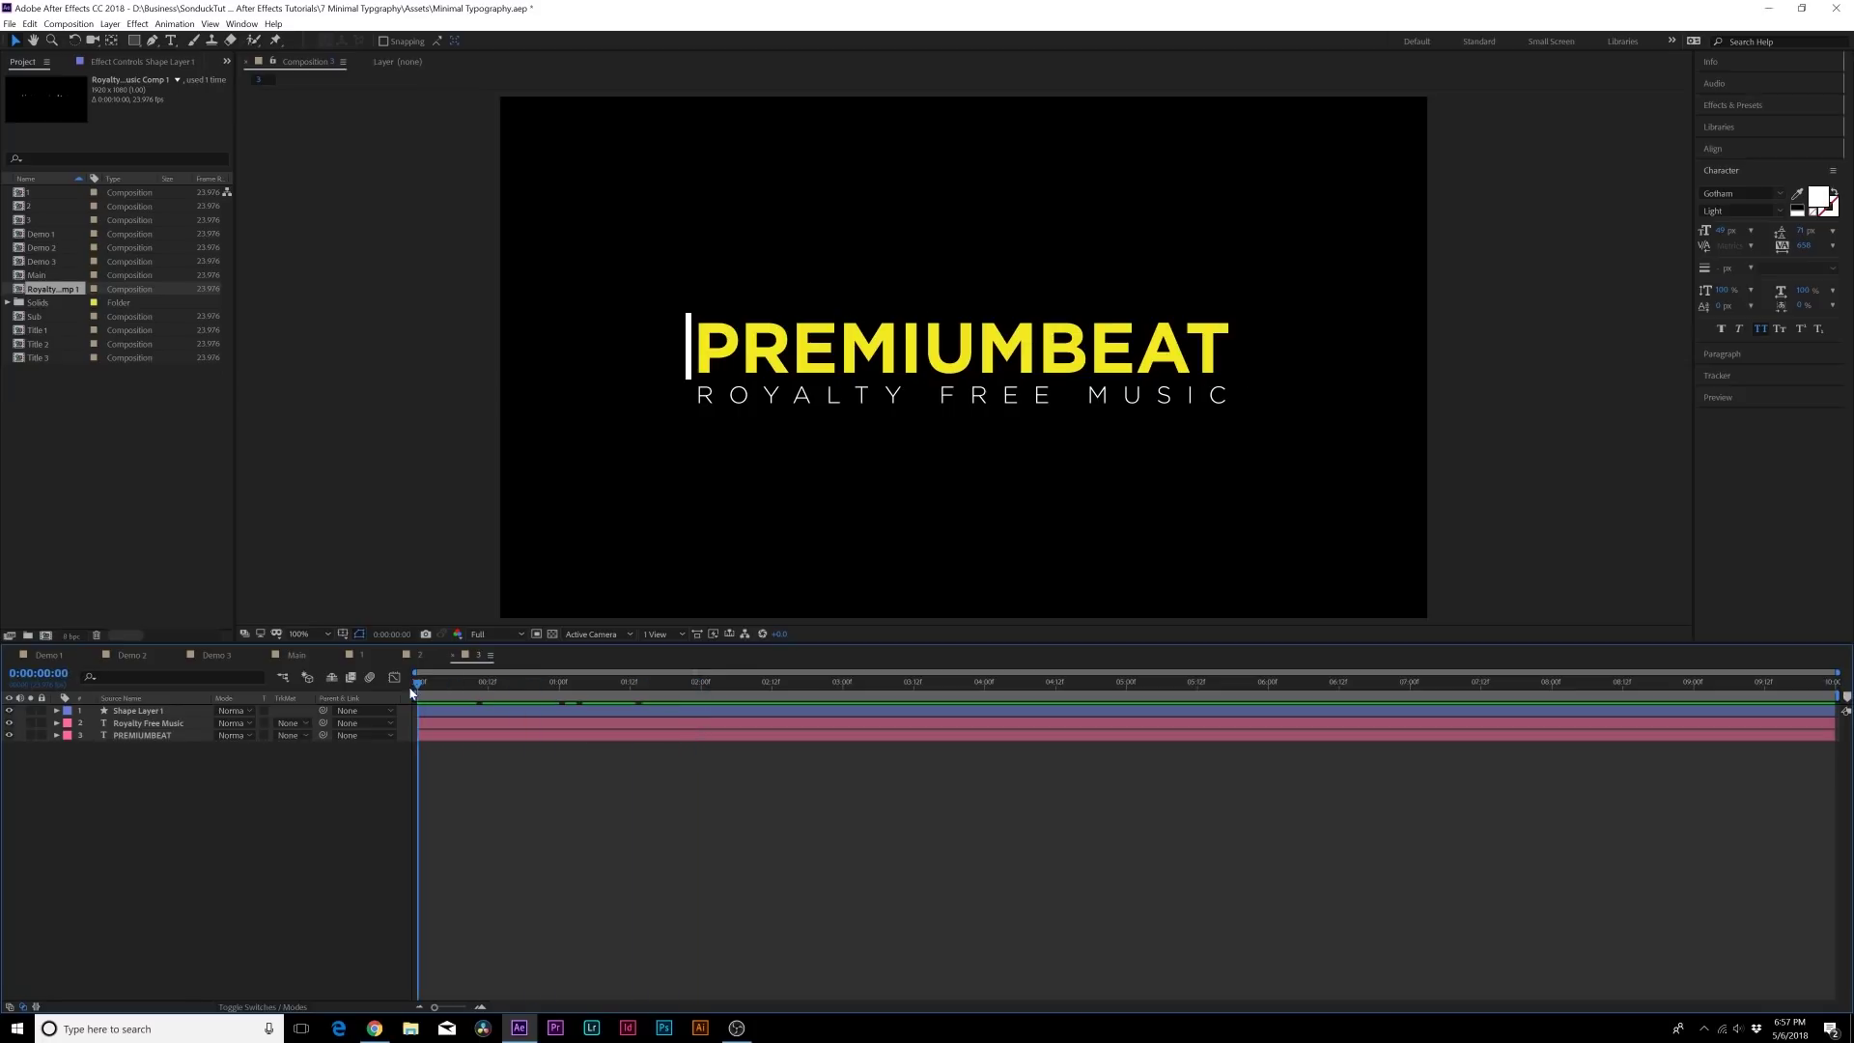
Draw a rectangular mask on the PREMIUMBEAT layer that encloses the word from the bar's start position to its end position.
left_click(141, 722)
left_click(151, 735)
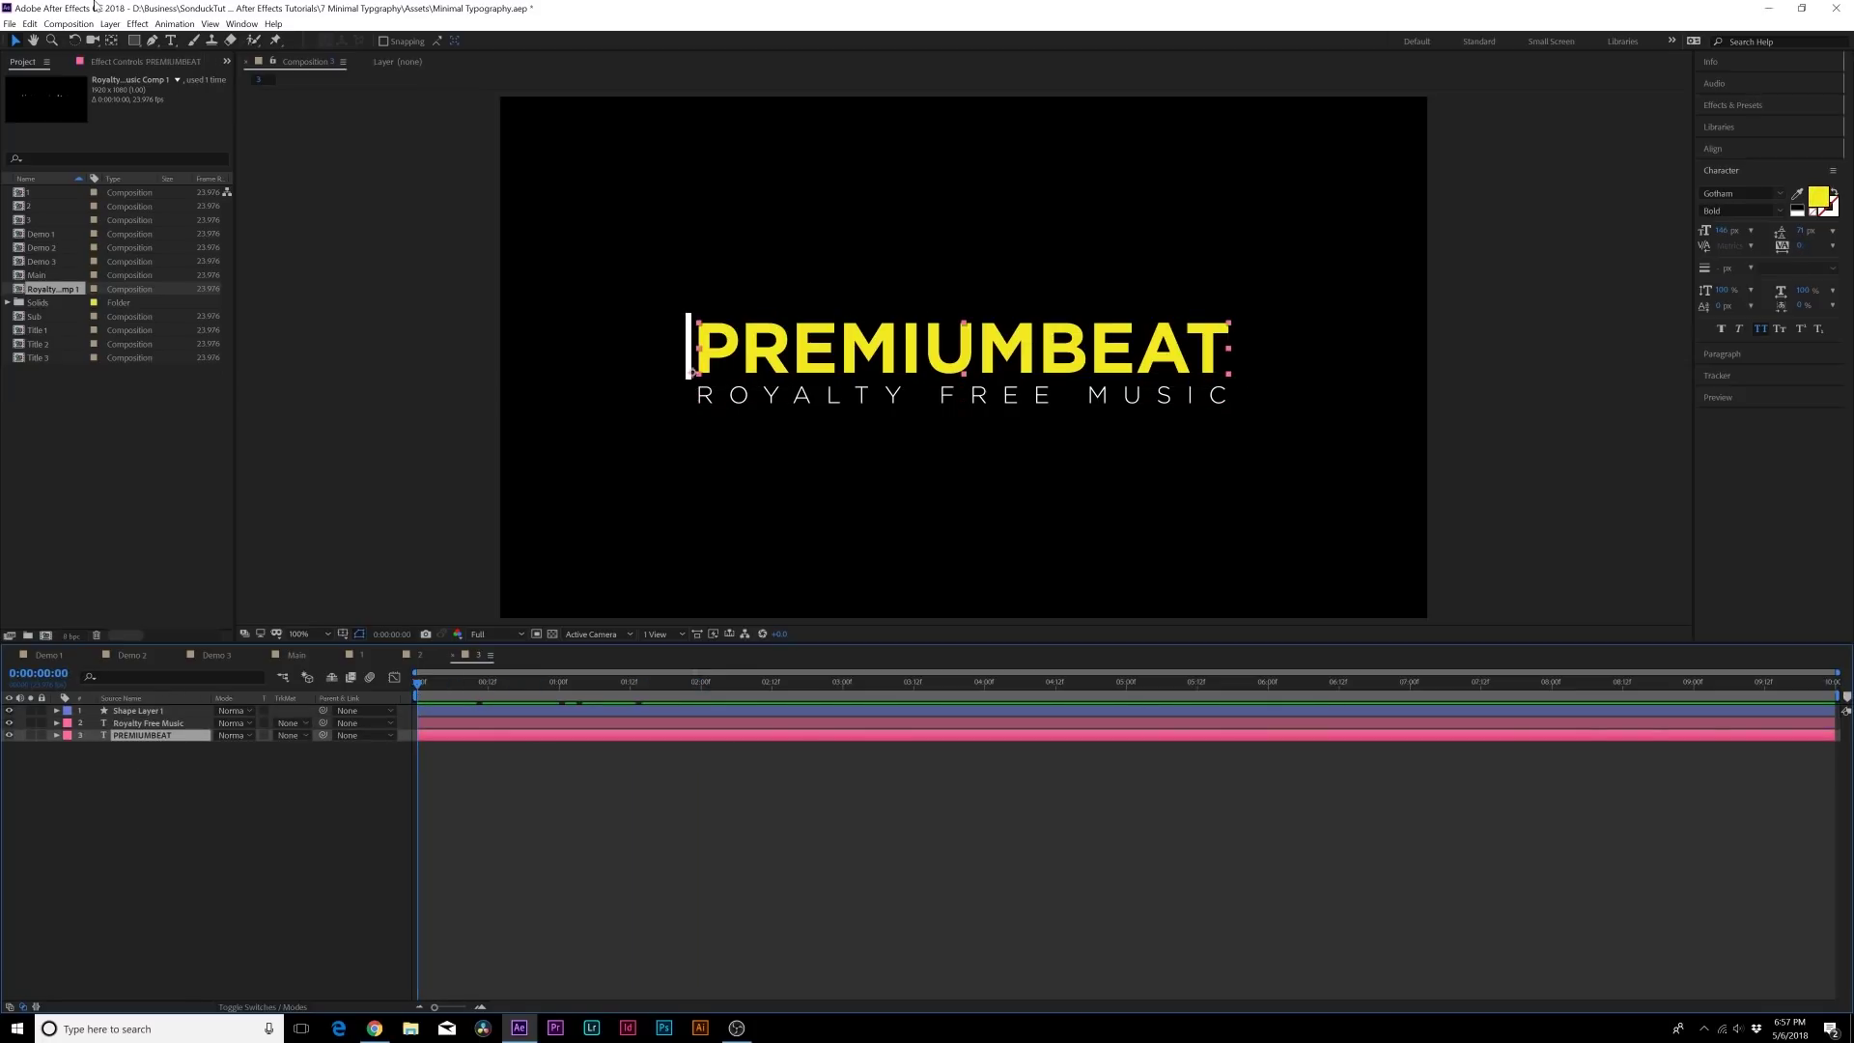
left_click(134, 41)
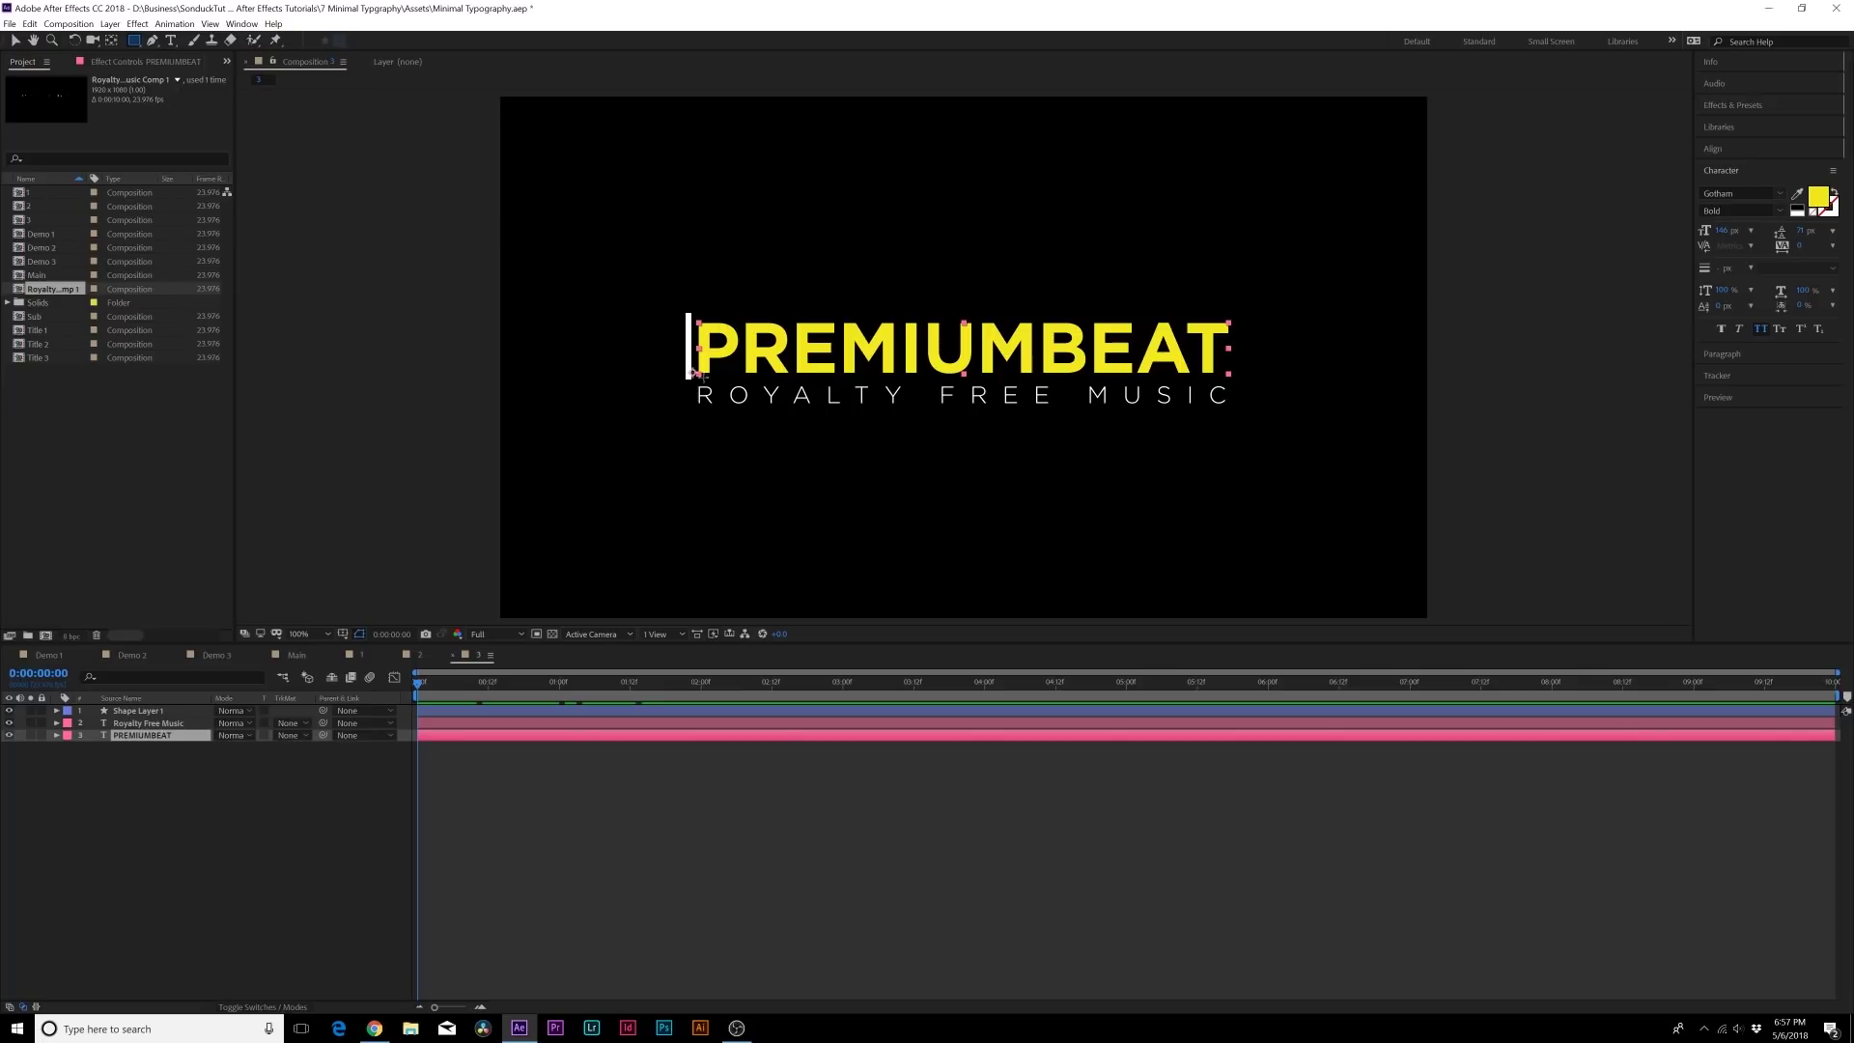
left_click_drag(689, 380, 1255, 314)
left_click(81, 772)
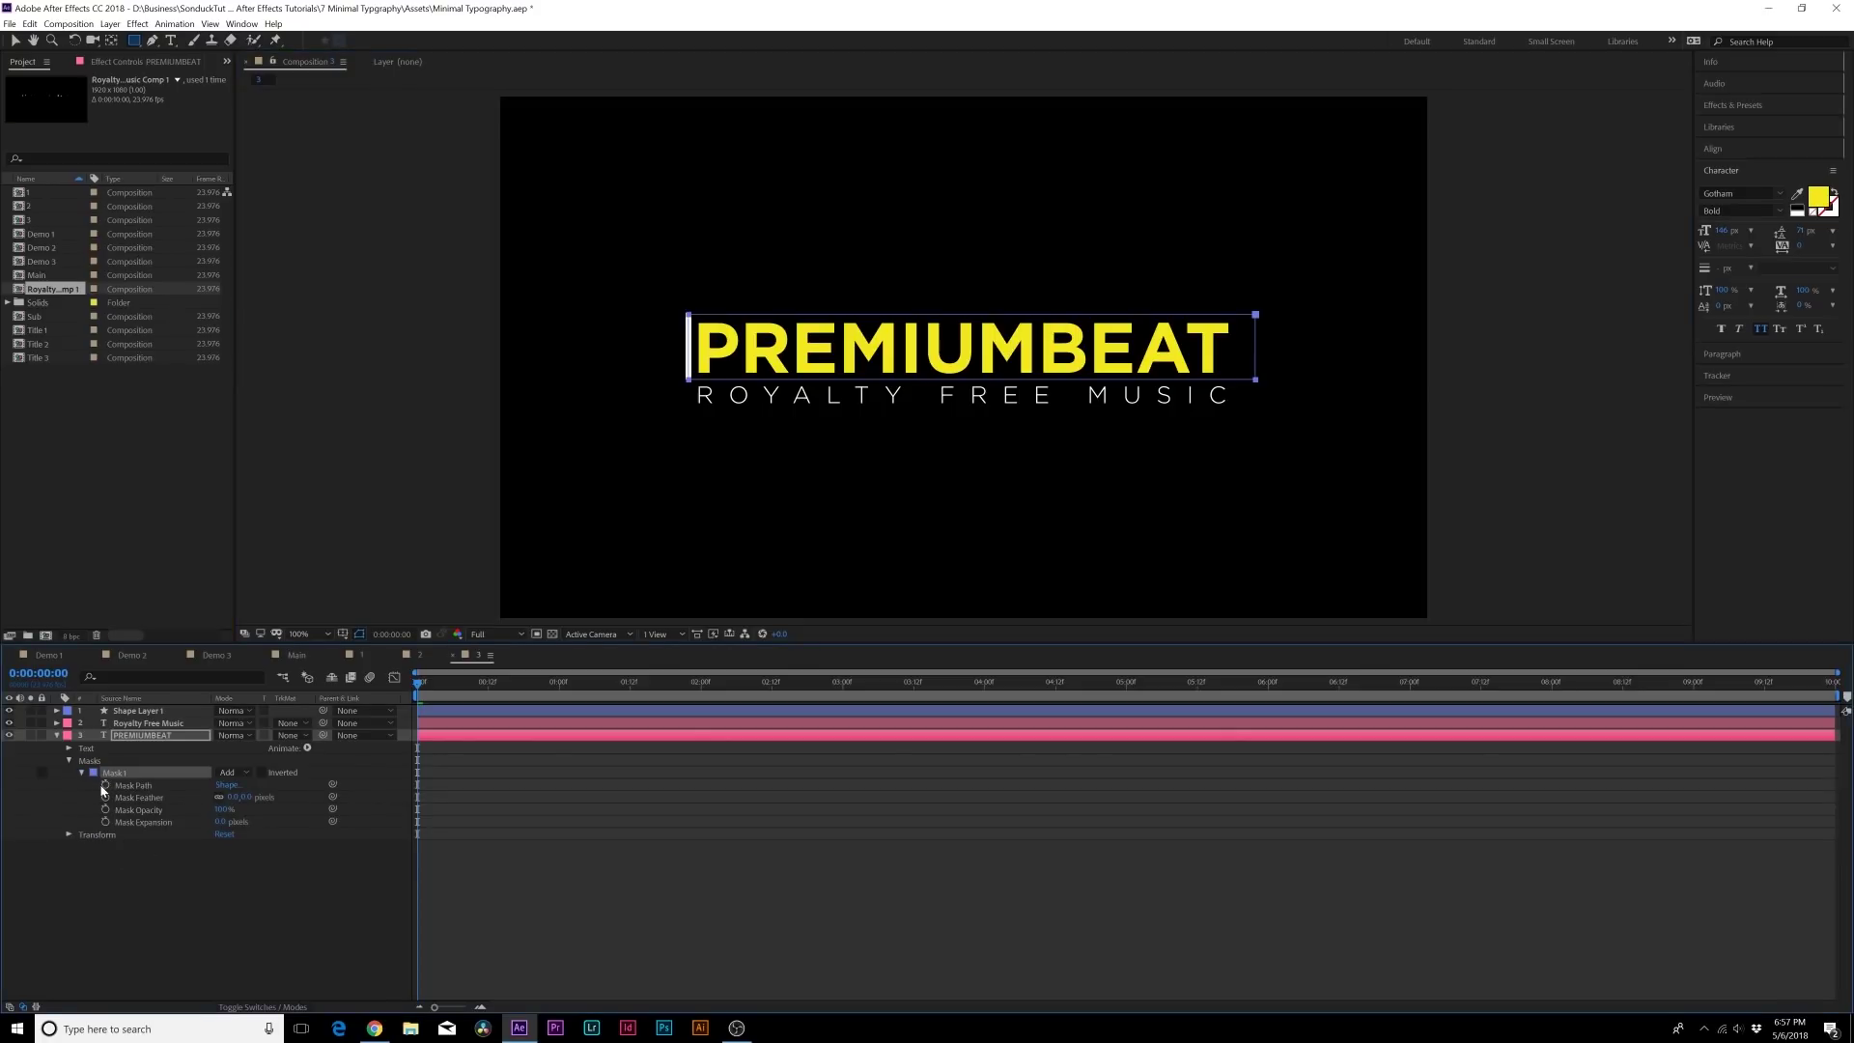
Keyframe the Mask Path at the first frame, and at two seconds collapse its starting edge onto the bar after PREMIUMBEAT.
left_click(105, 785)
left_click_drag(448, 681, 701, 685)
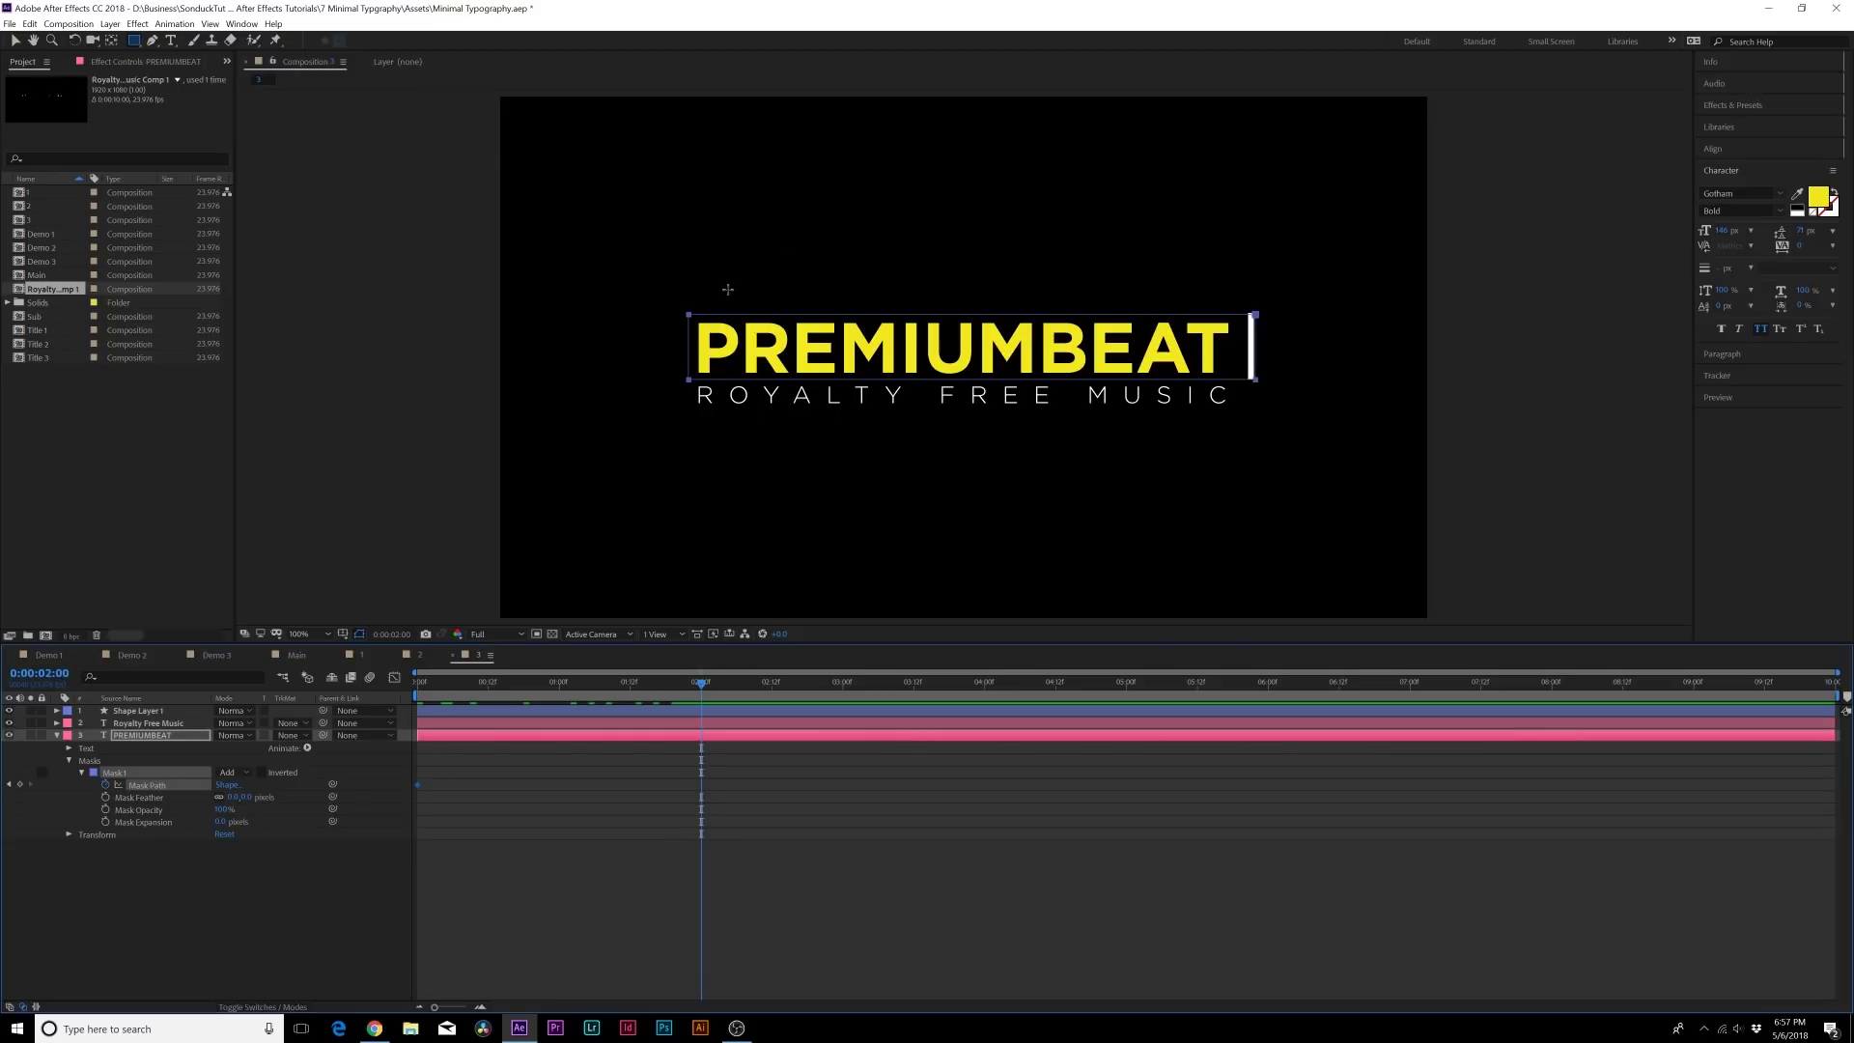
key("v")
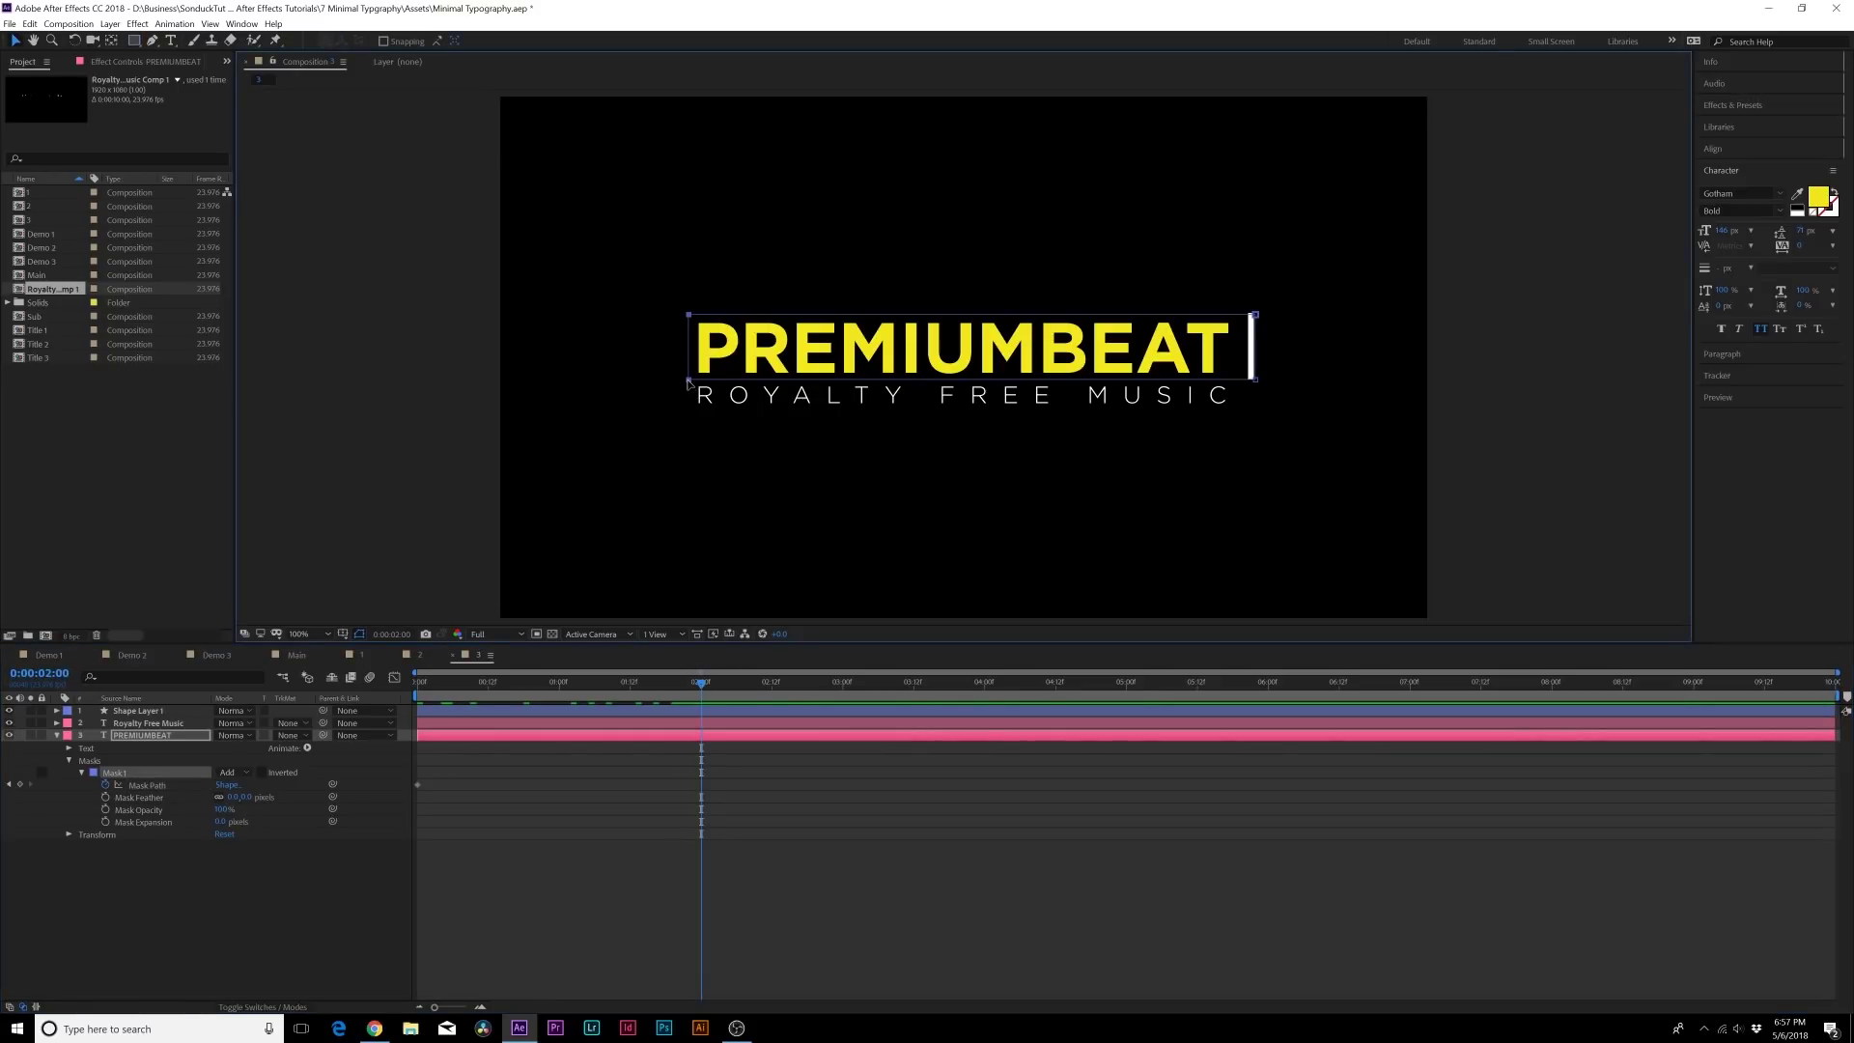
left_click_drag(688, 384, 1249, 384)
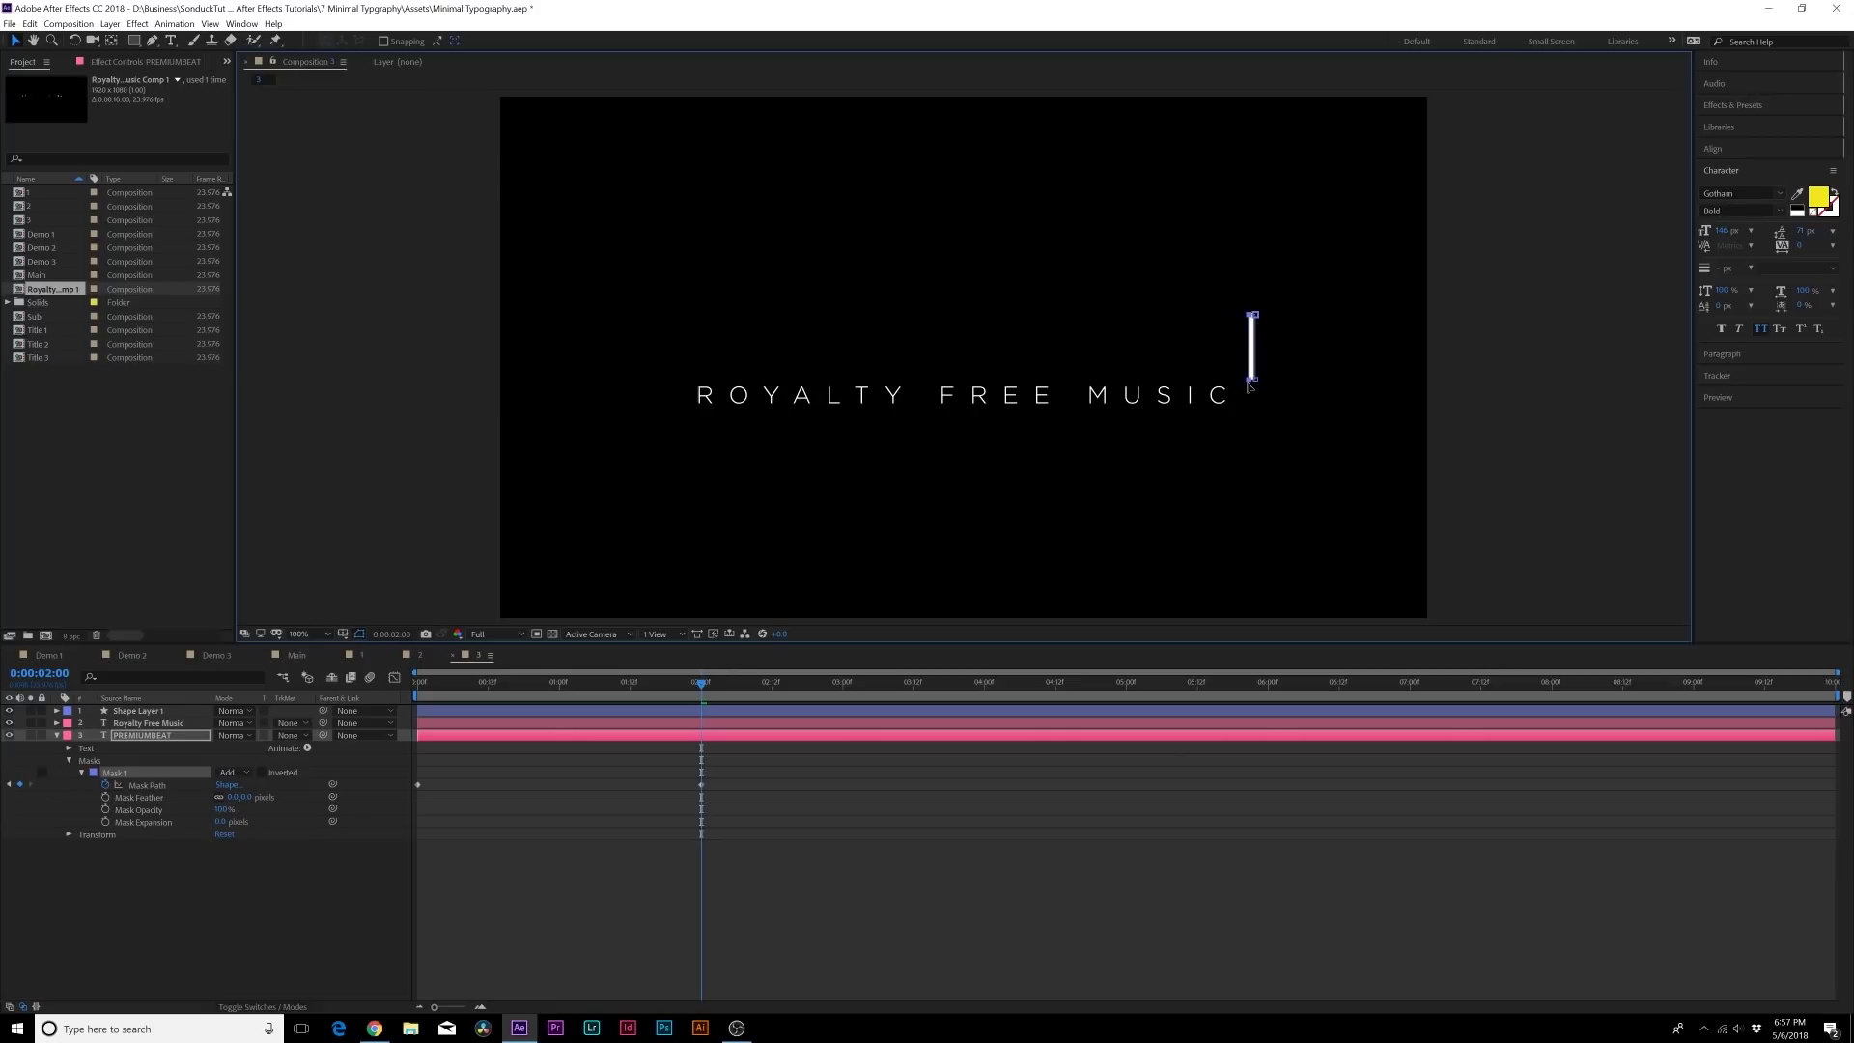
Set the PREMIUMBEAT mask mode to Subtract and preview the bar revealing the word.
left_click(232, 773)
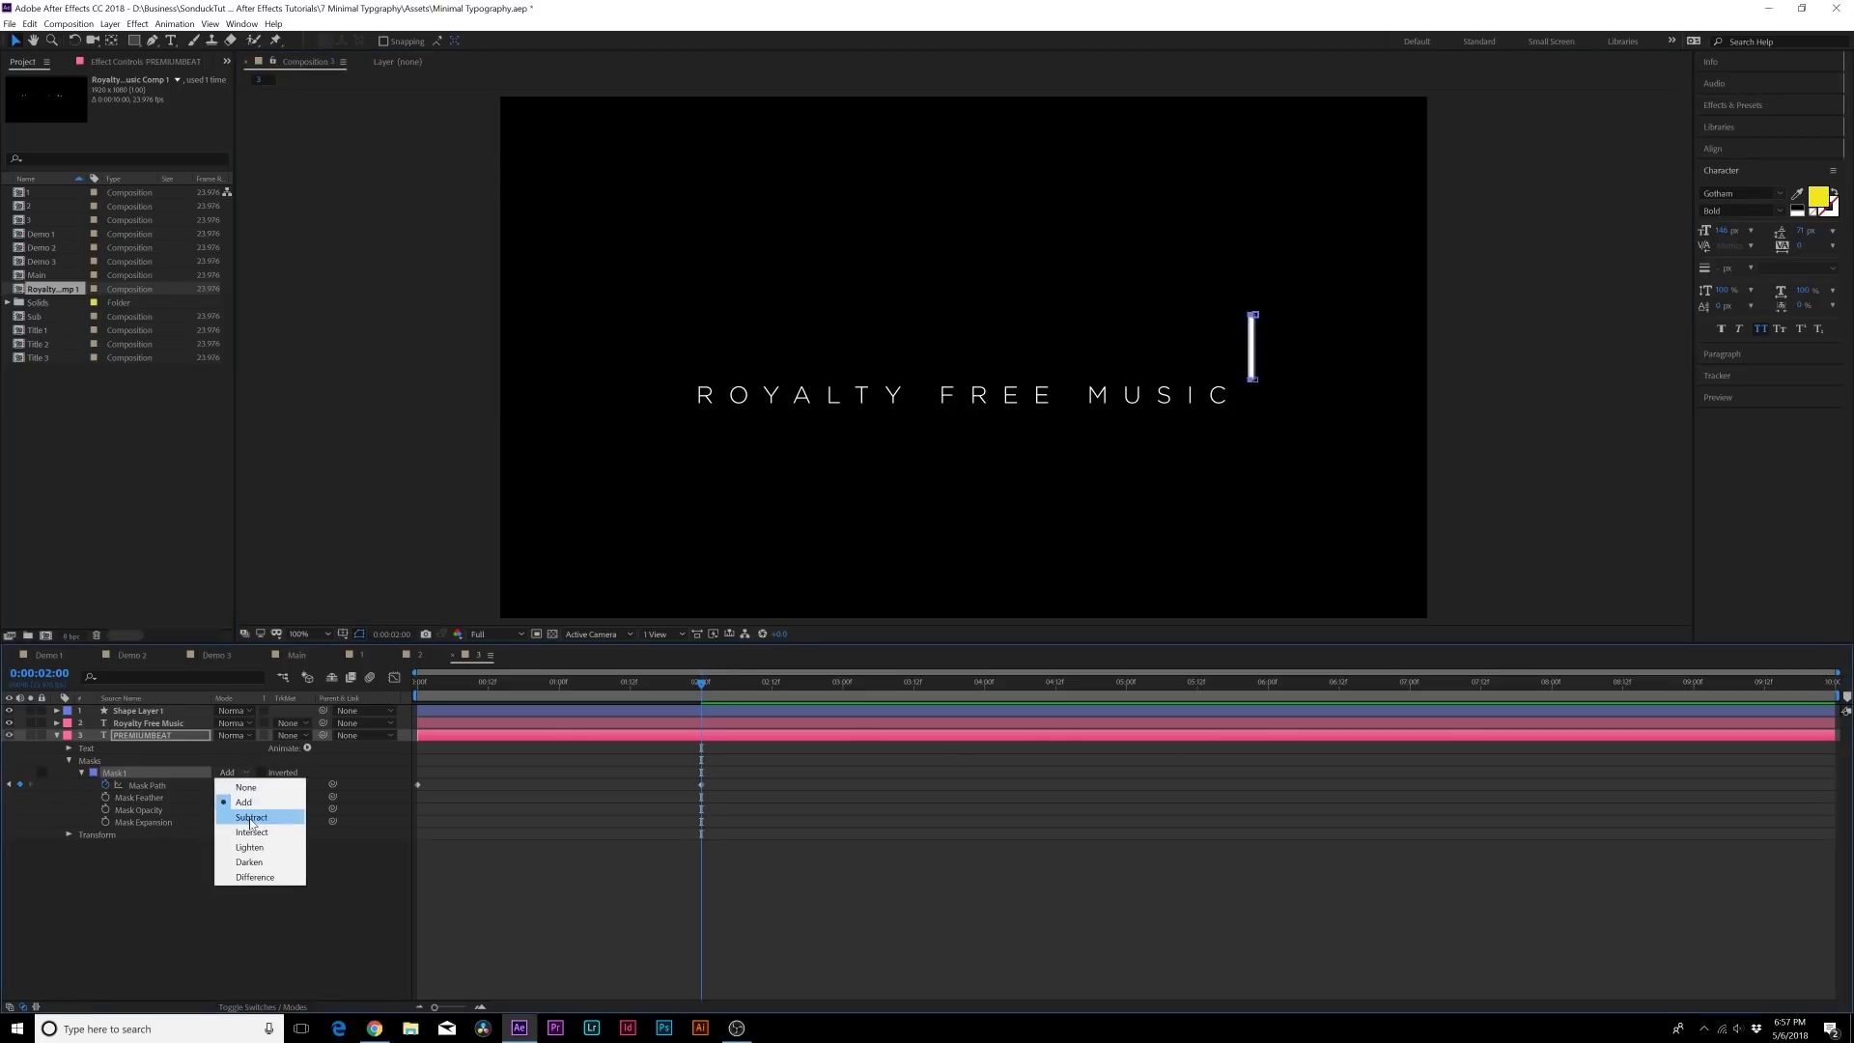
left_click(249, 814)
left_click_drag(653, 695, 701, 712)
left_click(701, 712)
key("Home")
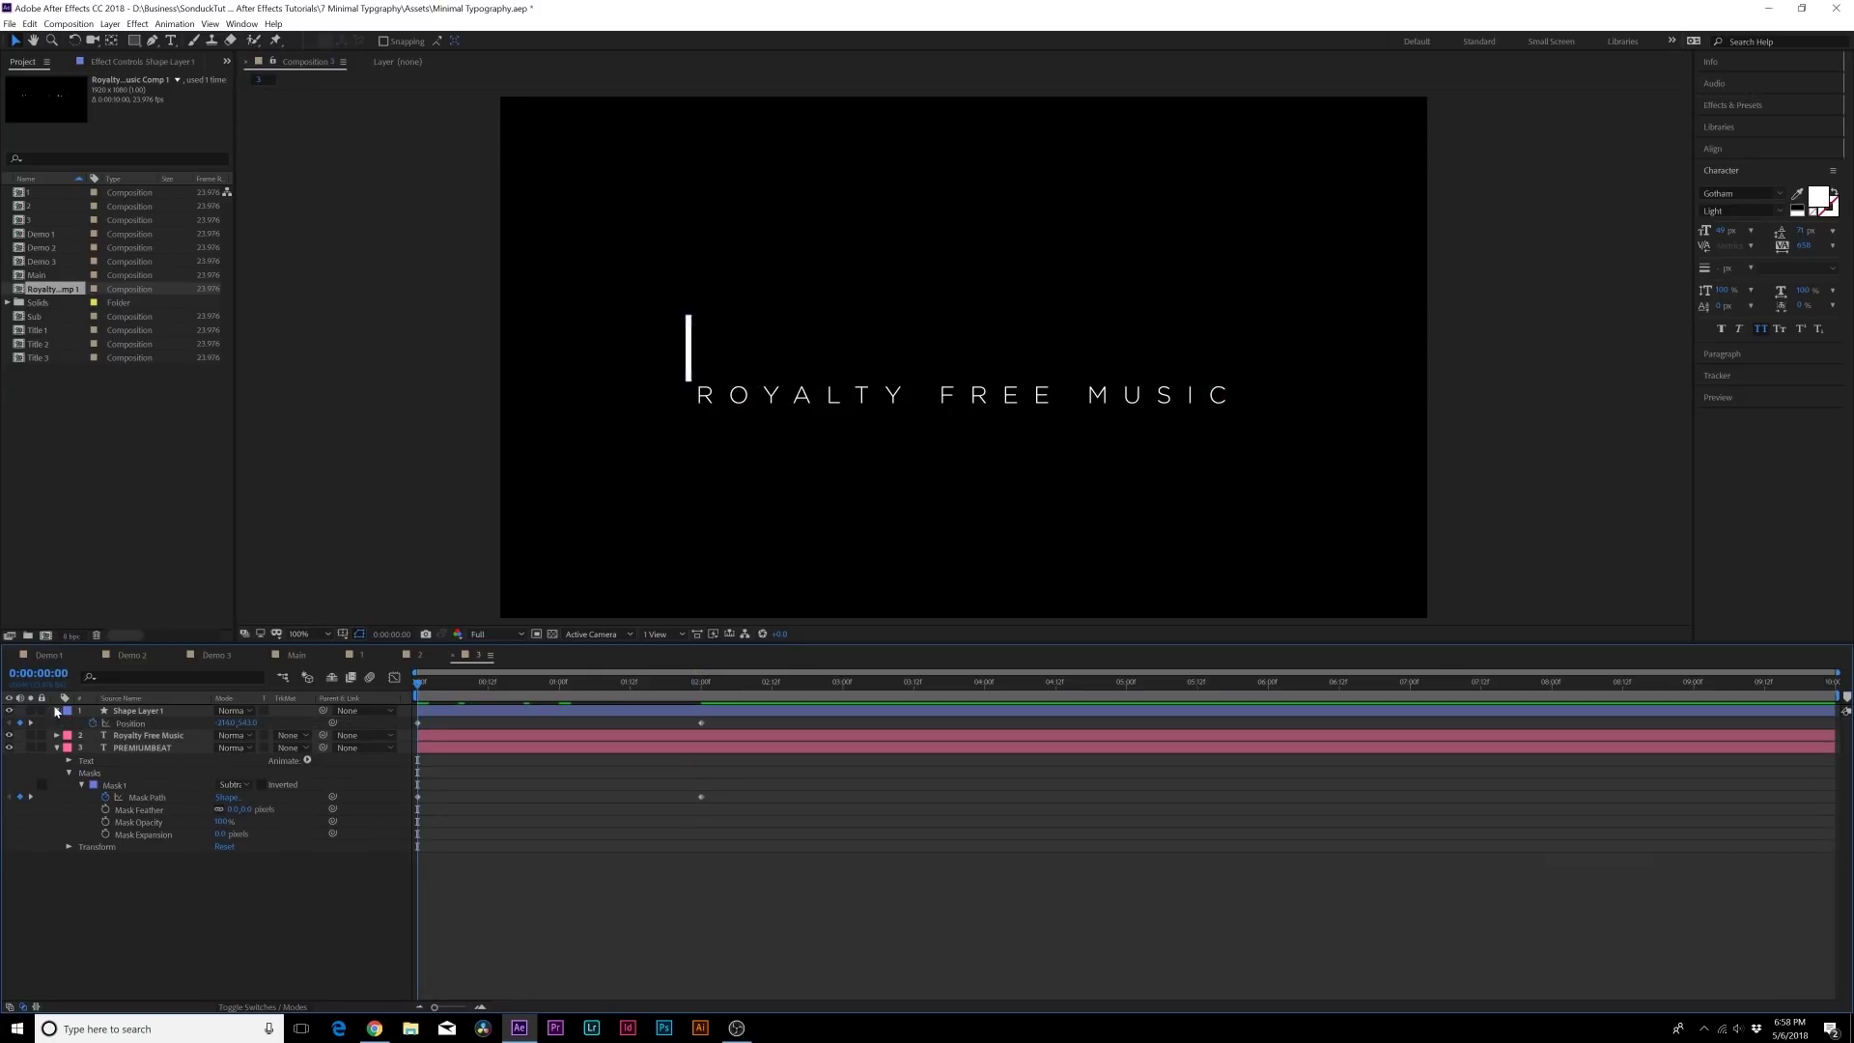
Keyframe the bar's rectangle Size at full width a few frames in, and set its width to 0 at the first frame.
left_click(56, 710)
left_click(68, 736)
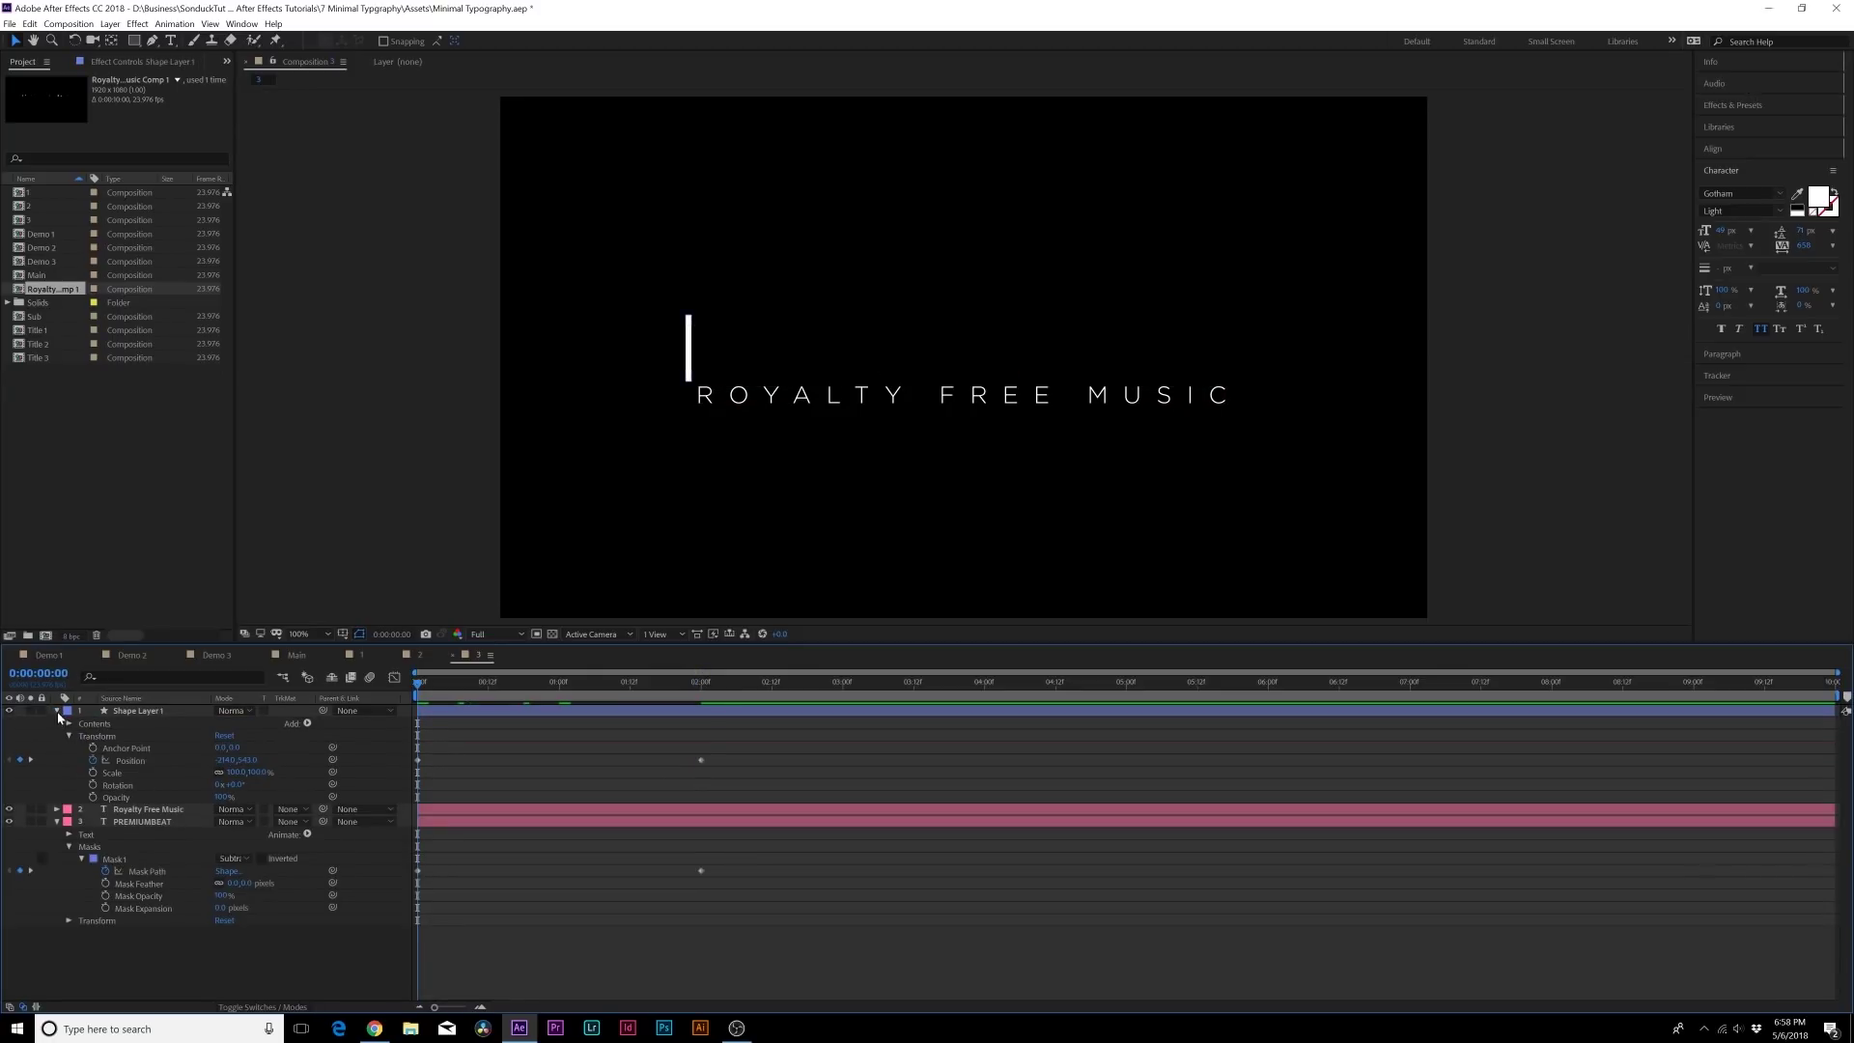
left_click(68, 725)
left_click(76, 737)
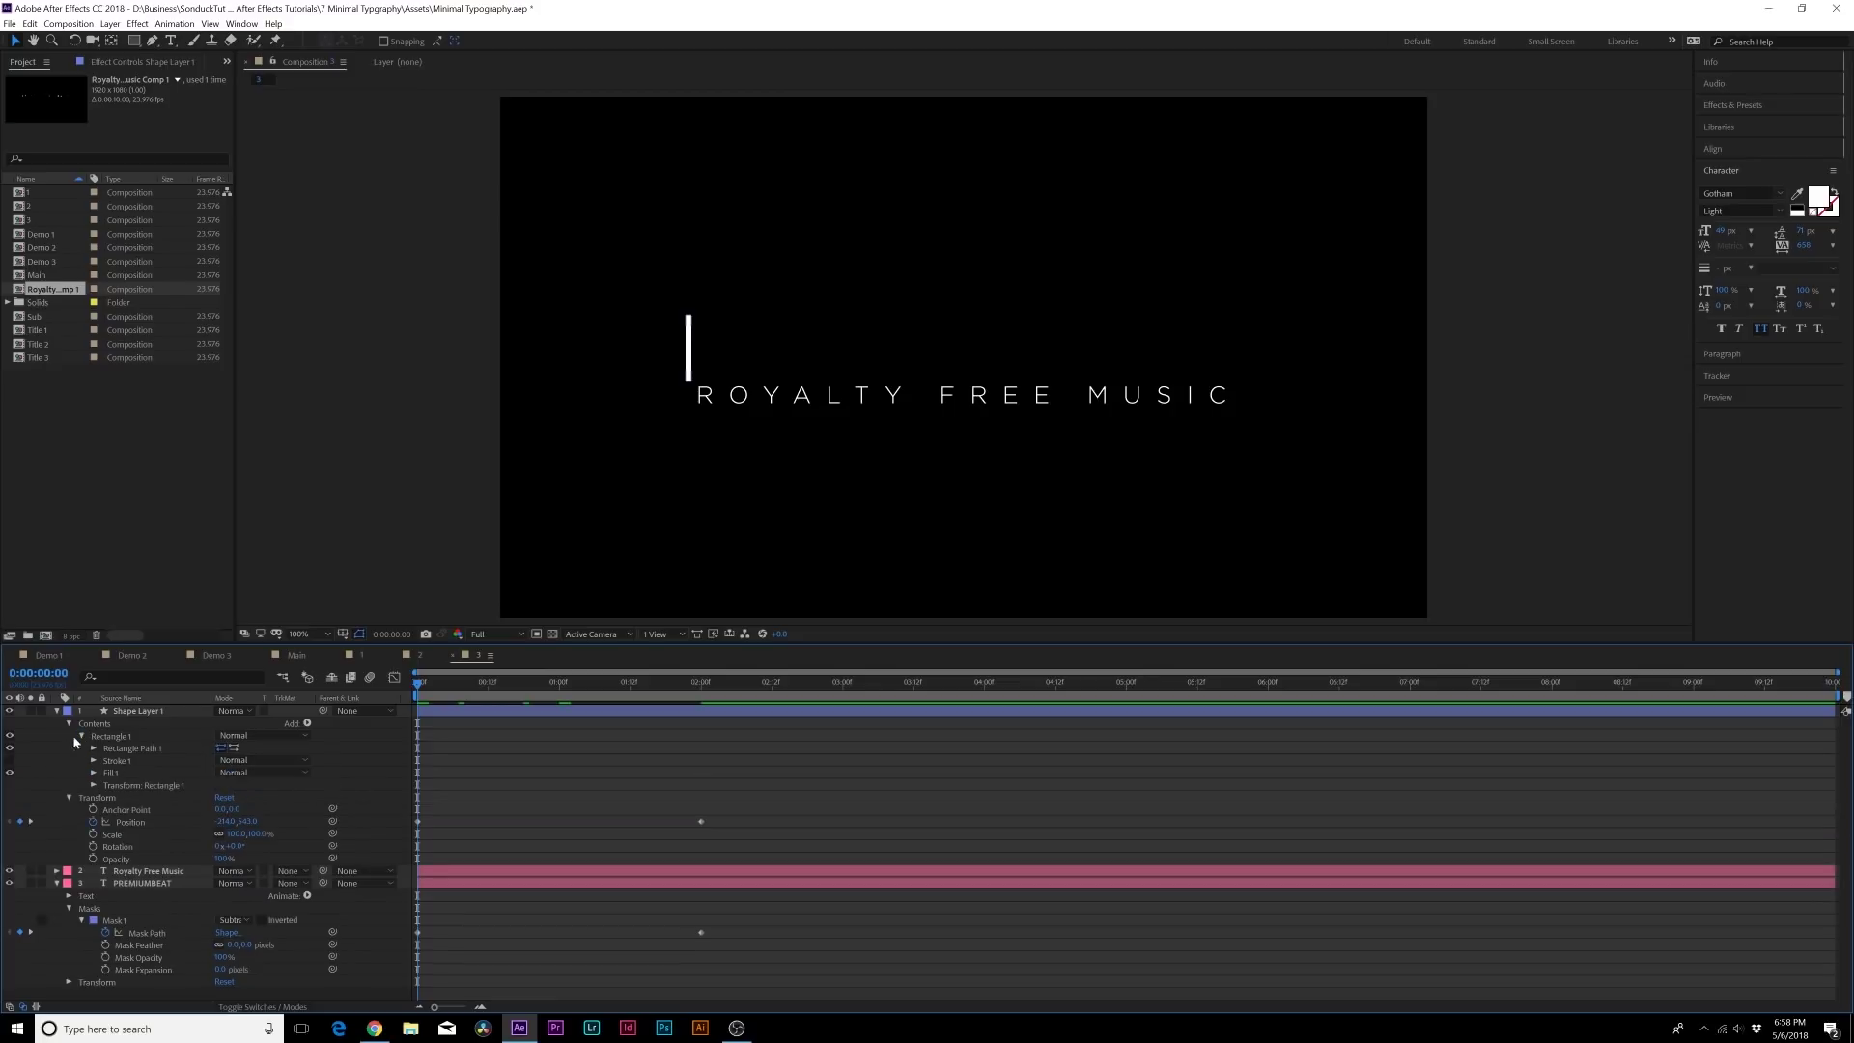
left_click(93, 749)
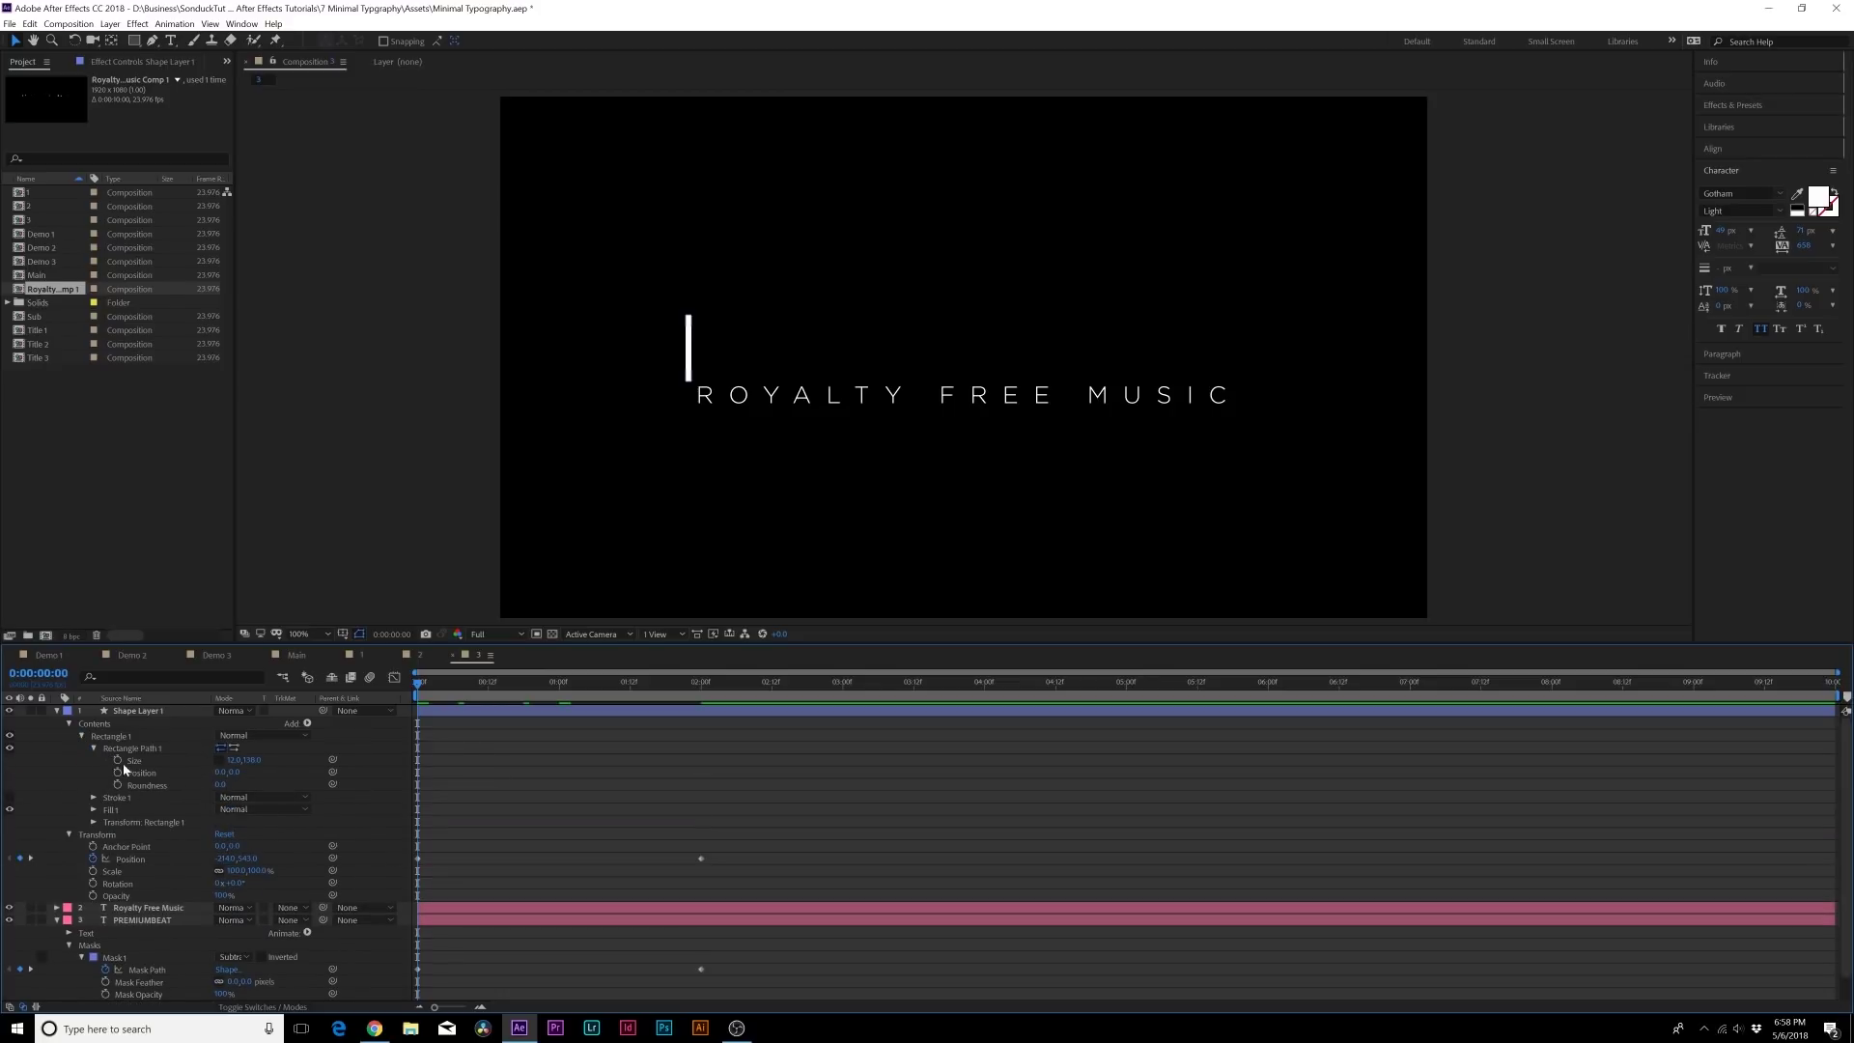
left_click(118, 761)
left_click_drag(421, 763, 446, 760)
left_click(234, 760)
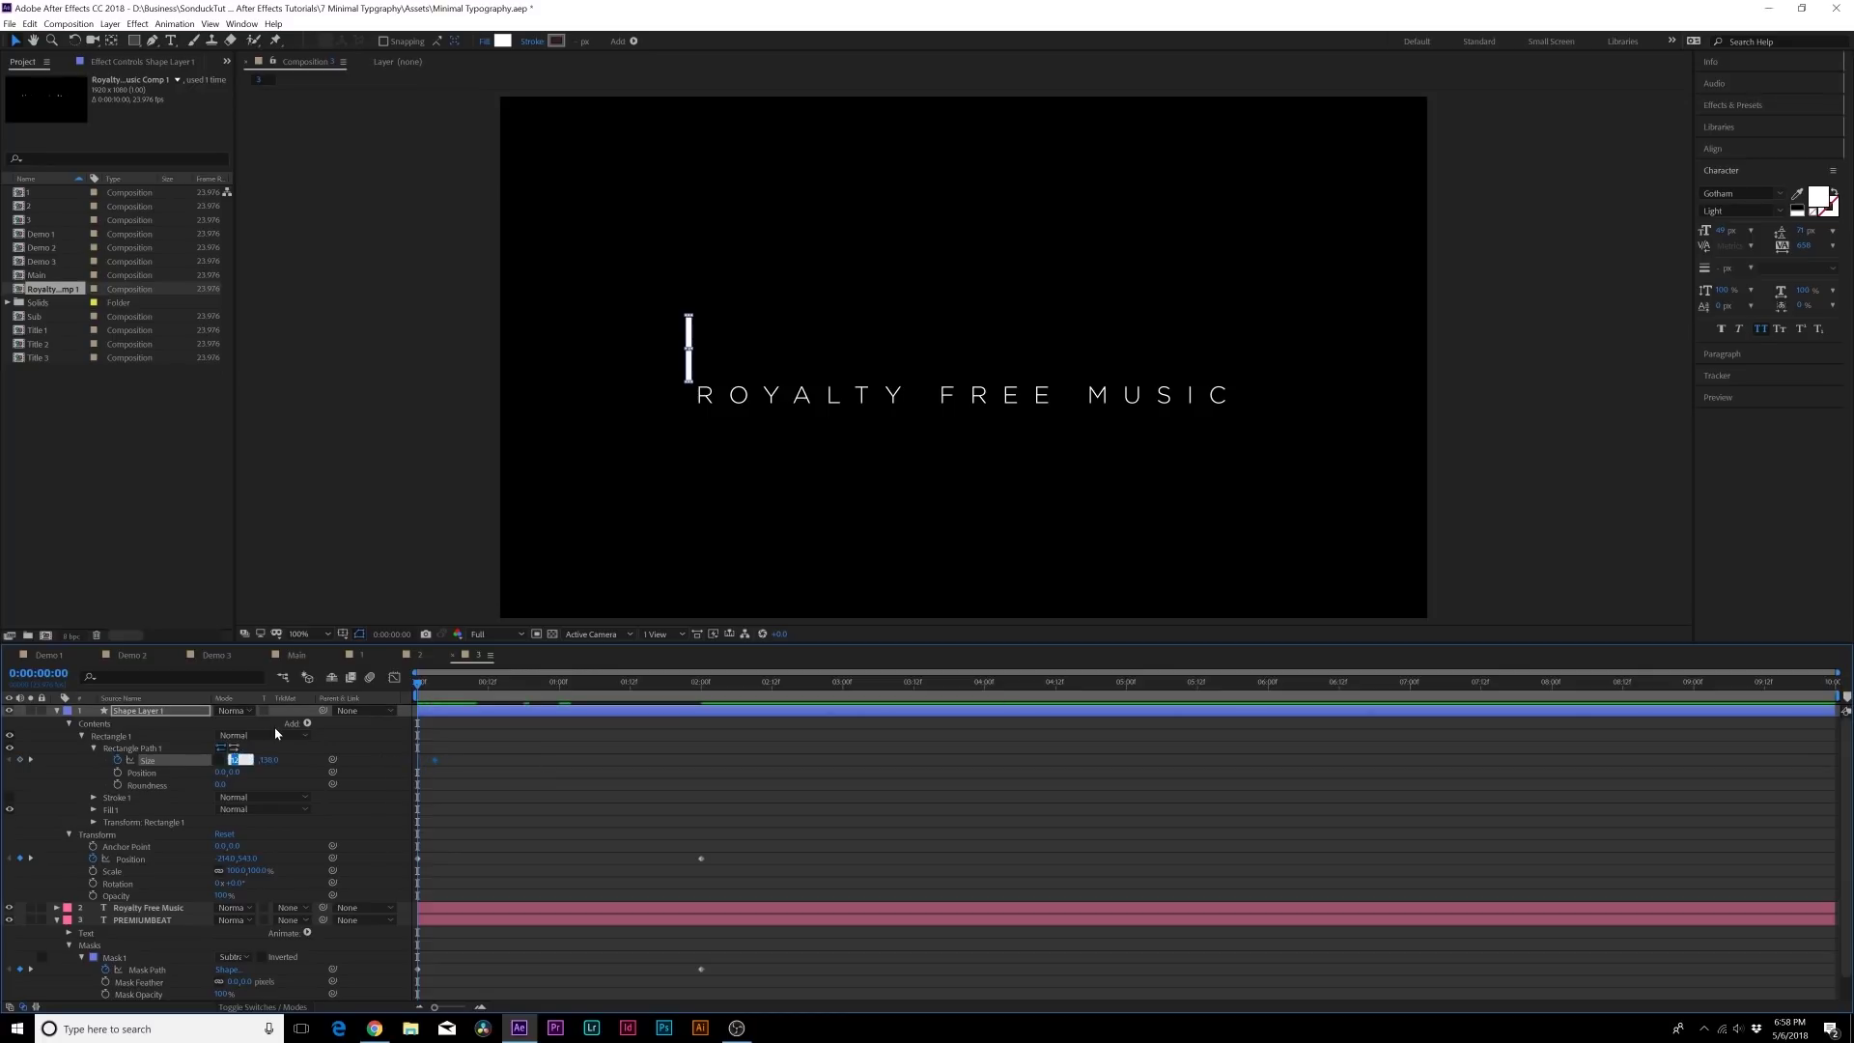
type("0")
key("Return")
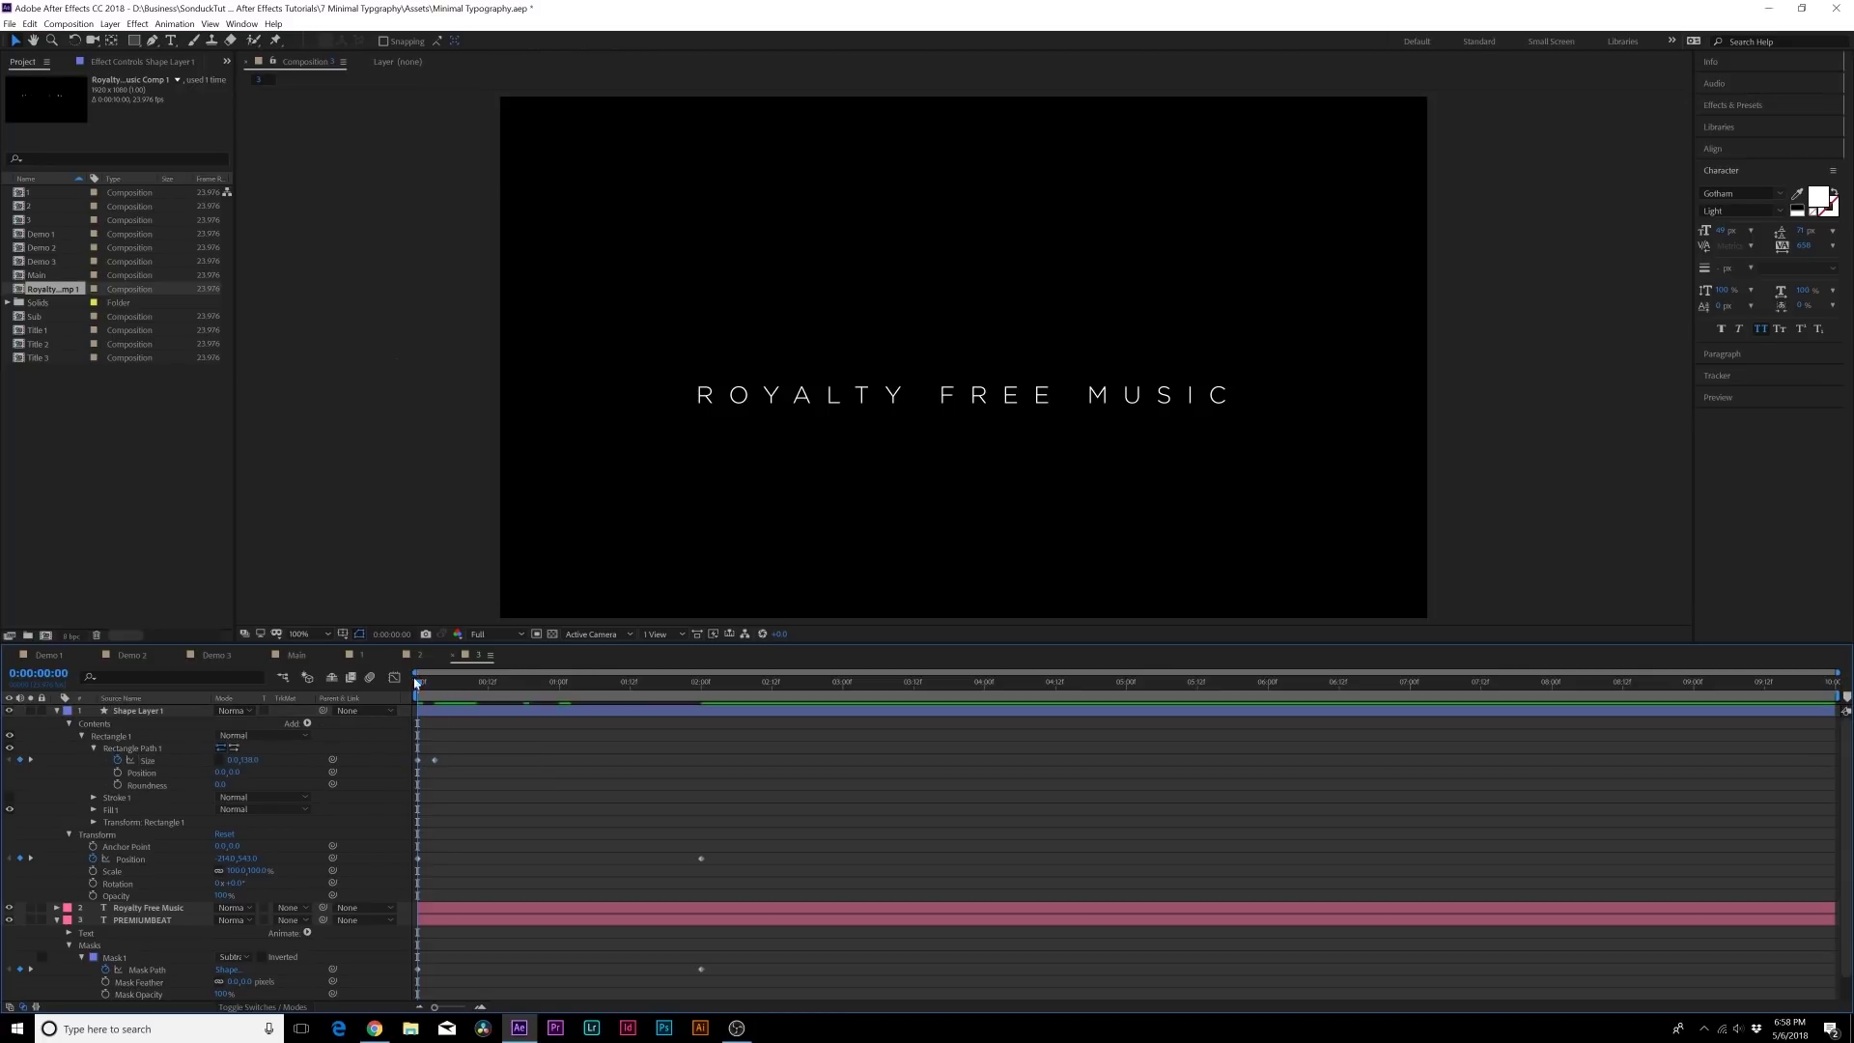
Keyframe the bar's full Size just before two seconds and collapse its width at the end of its sweep.
left_click_drag(419, 683, 696, 716)
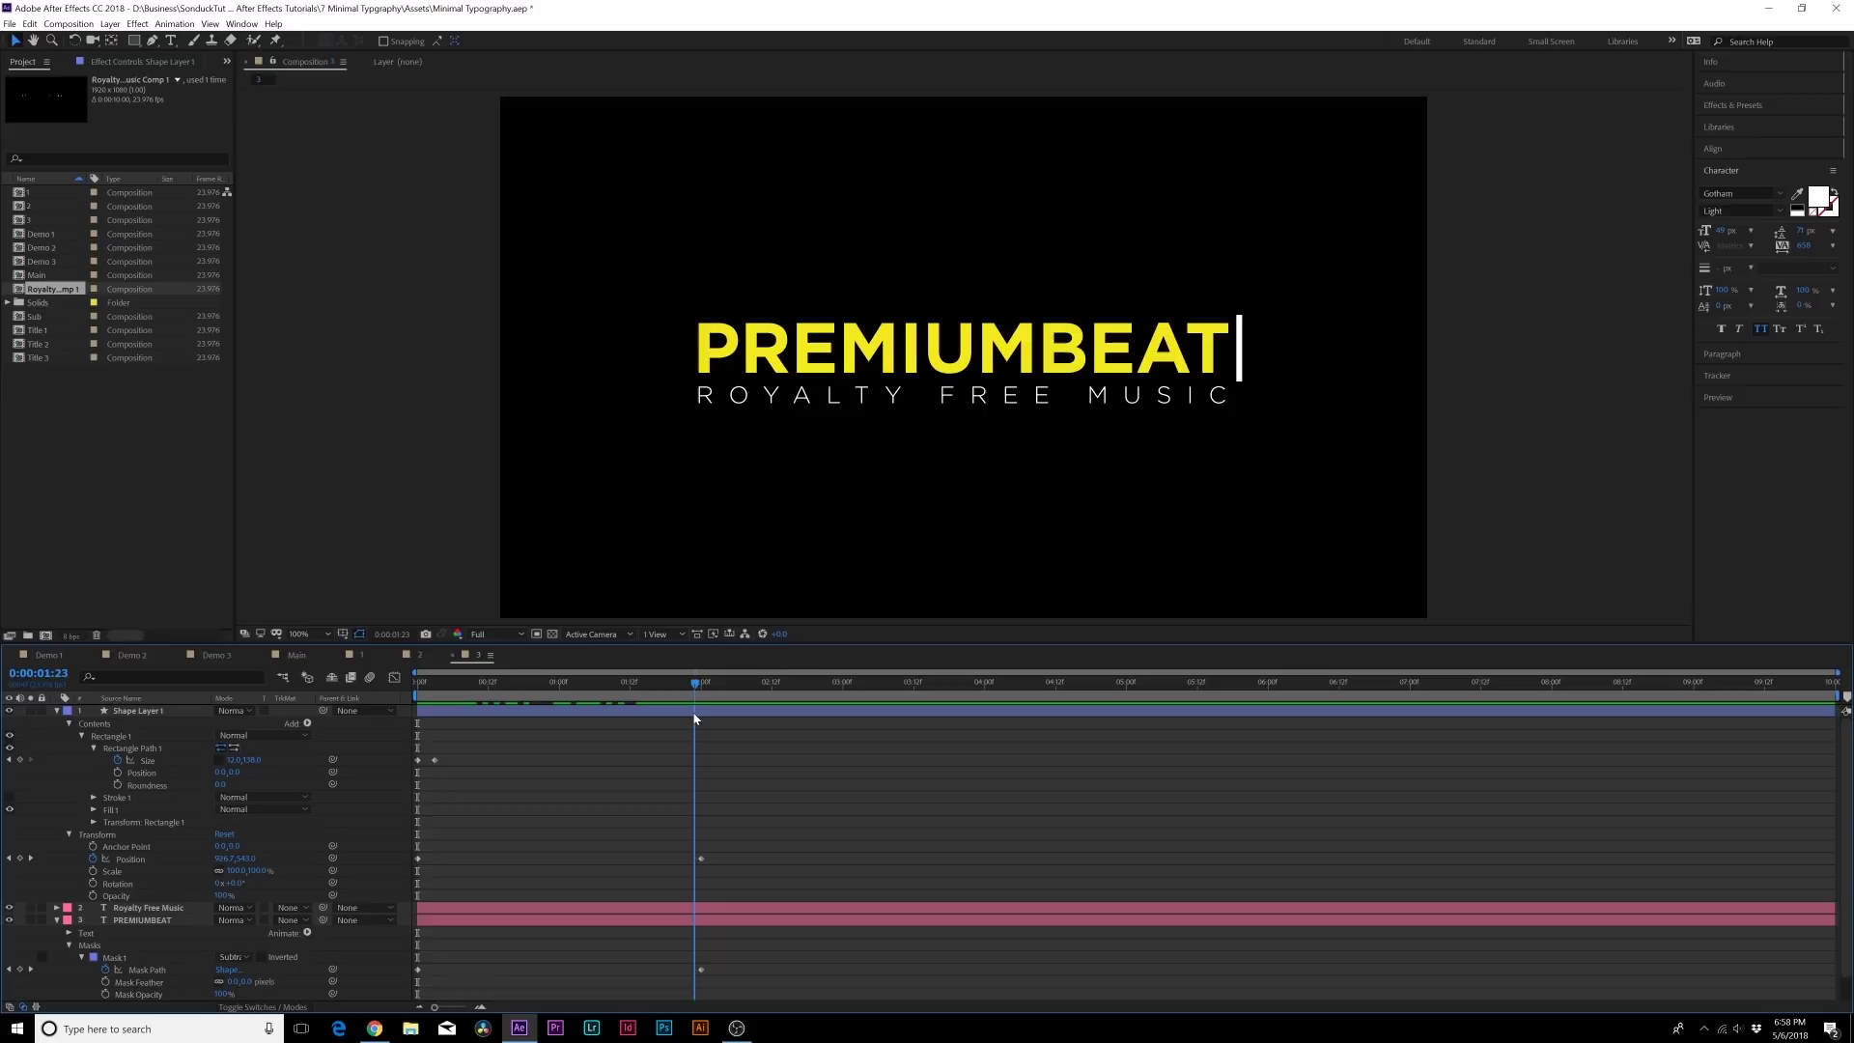
left_click(20, 760)
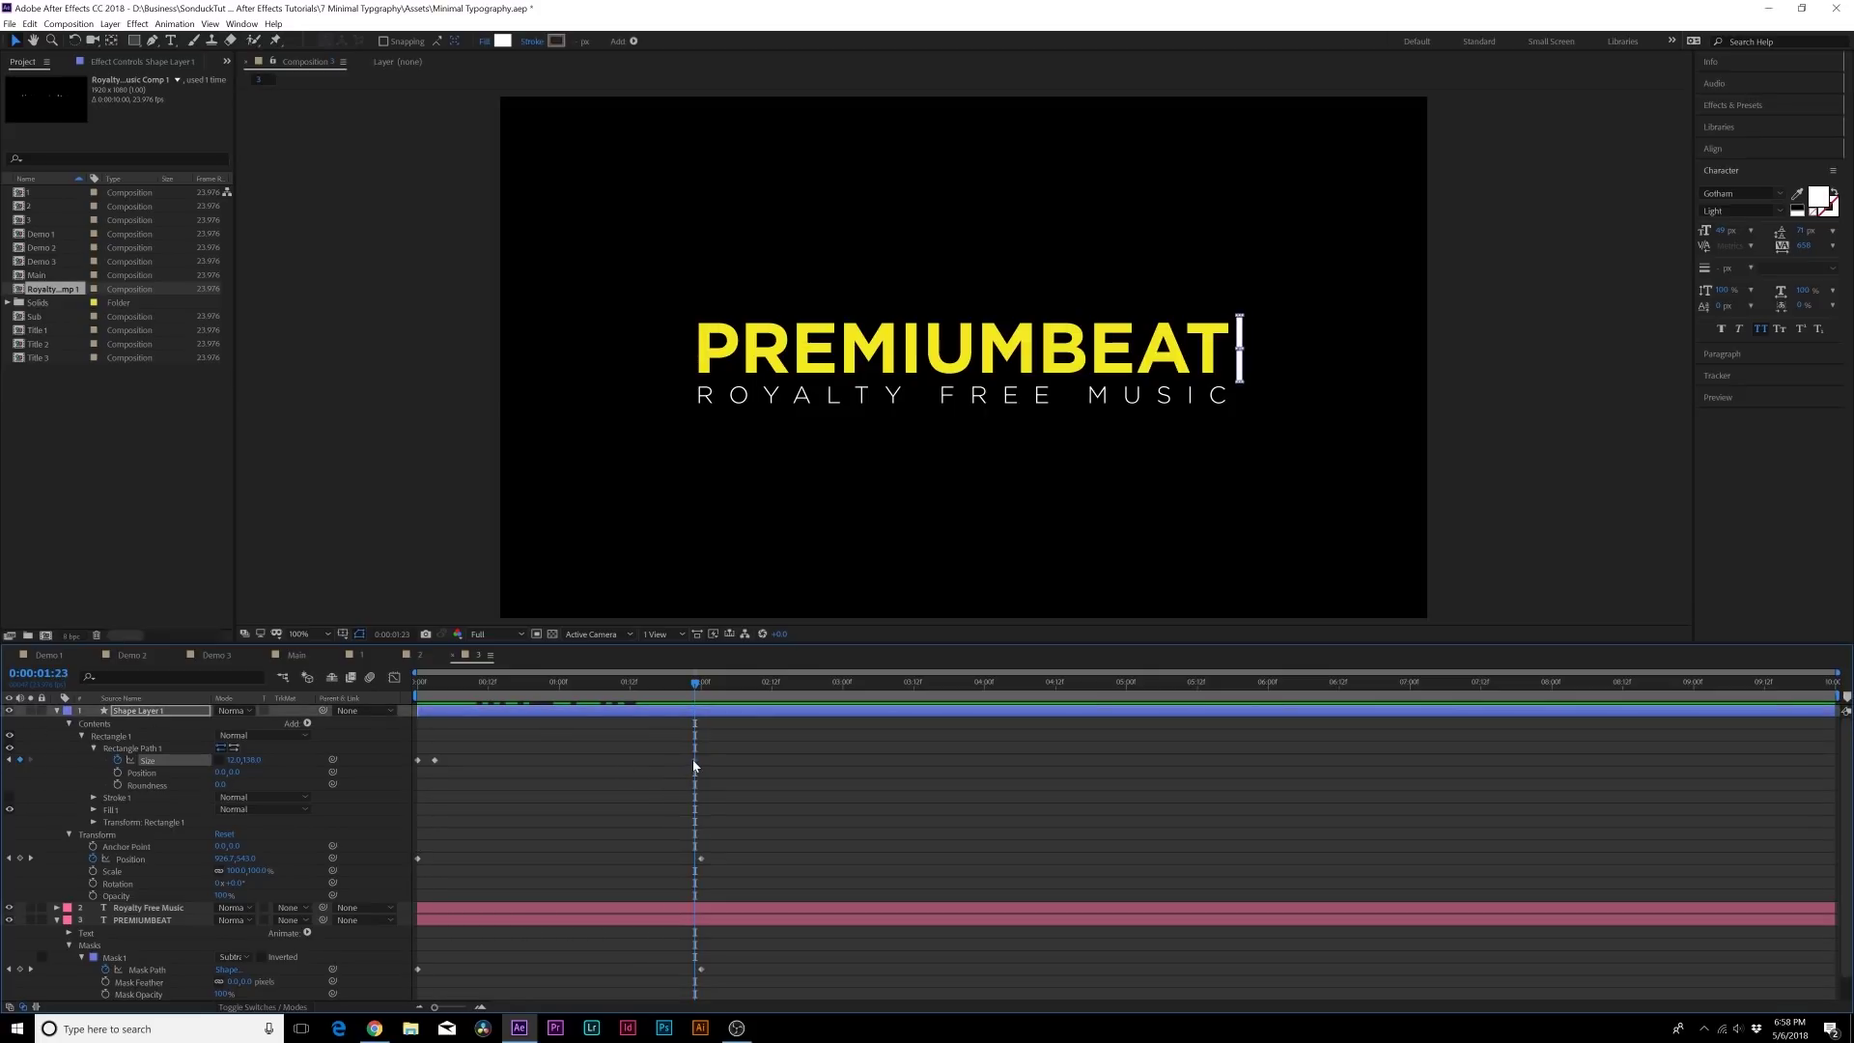
left_click_drag(692, 759, 681, 760)
left_click(723, 665)
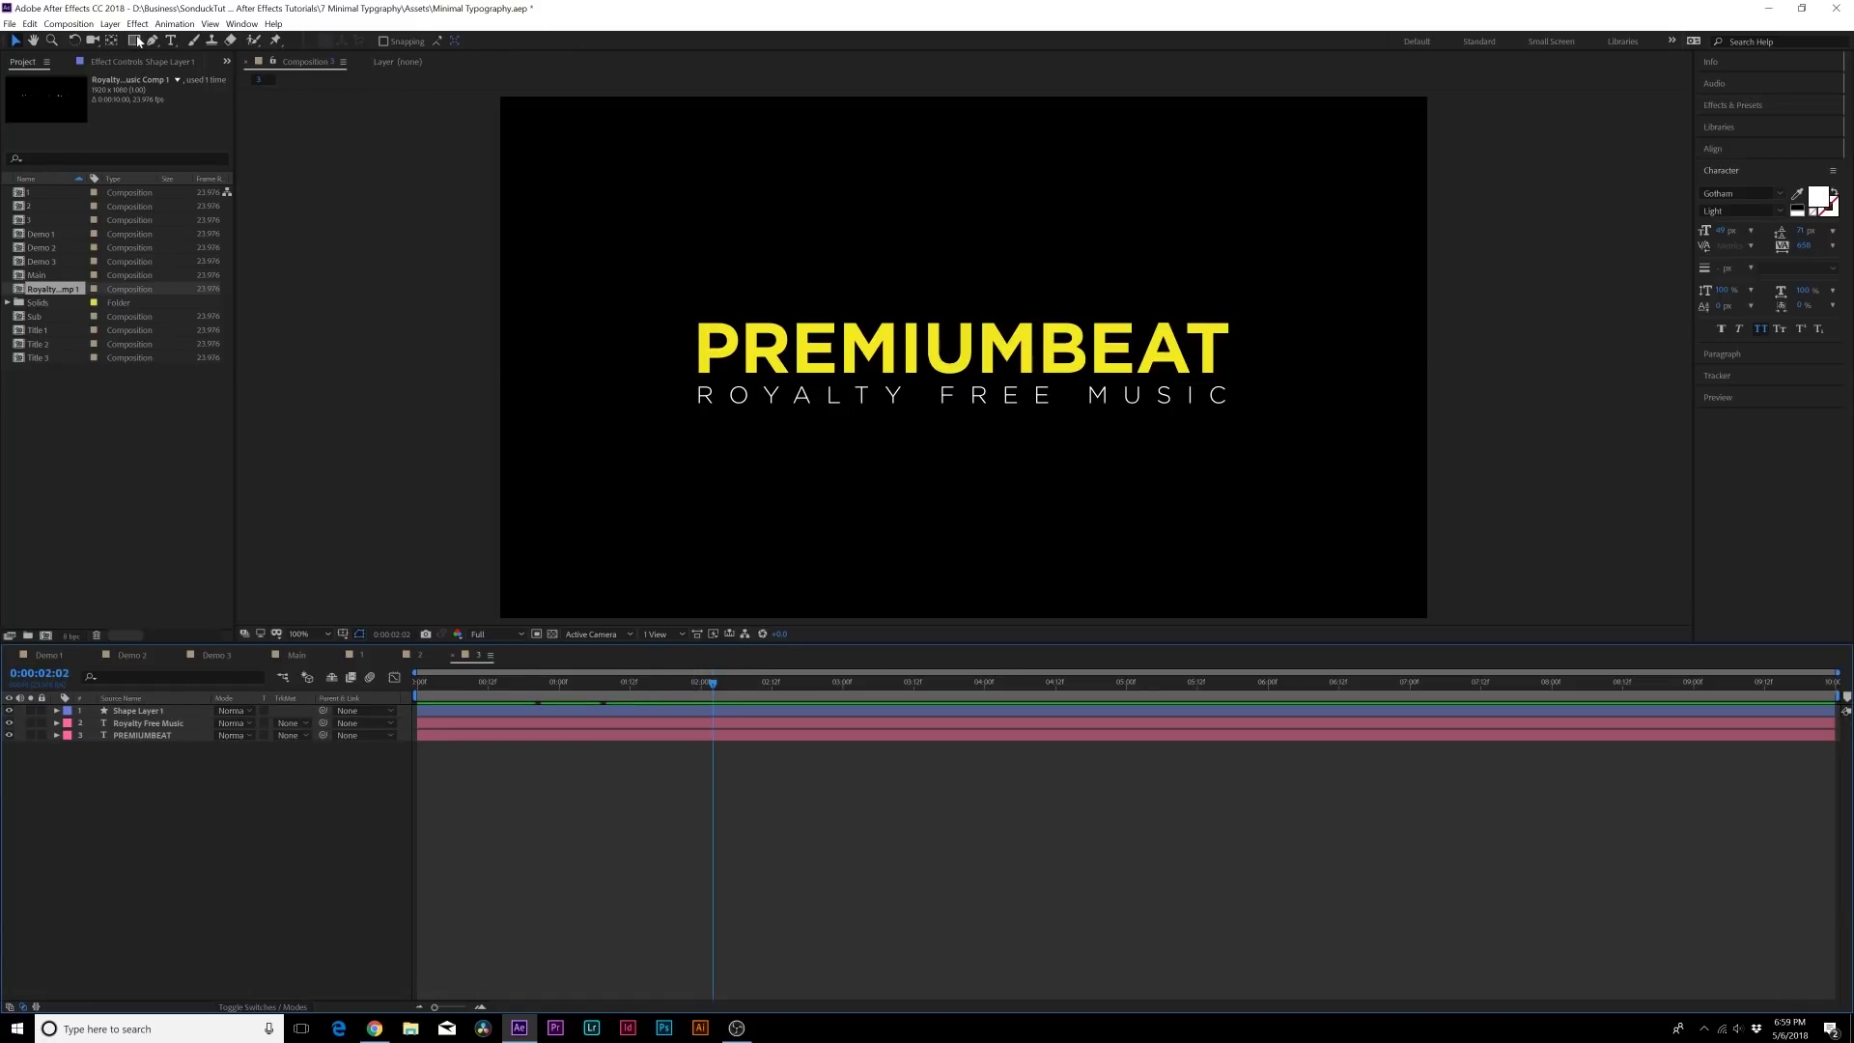
Draw a rectangle covering the Royalty Free Music line and place its layer directly beneath that text layer.
left_click_drag(135, 40, 209, 44)
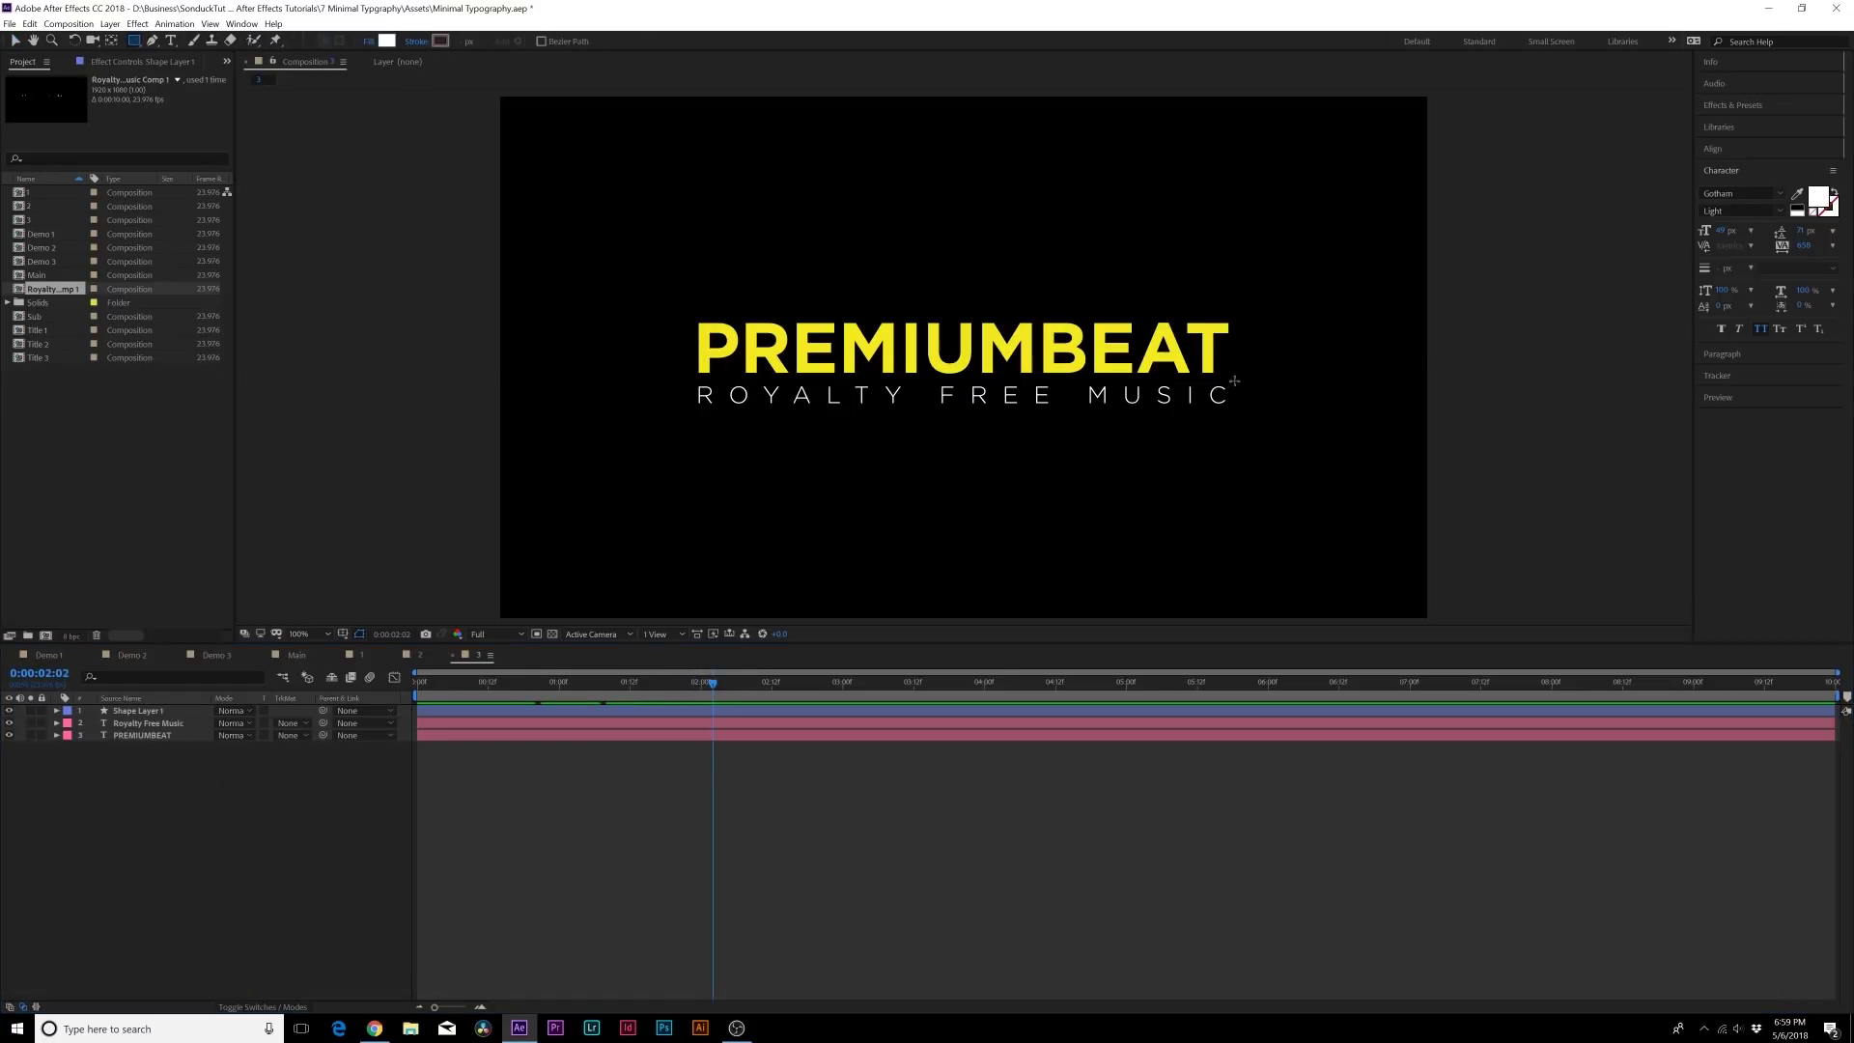
left_click_drag(1235, 380, 697, 411)
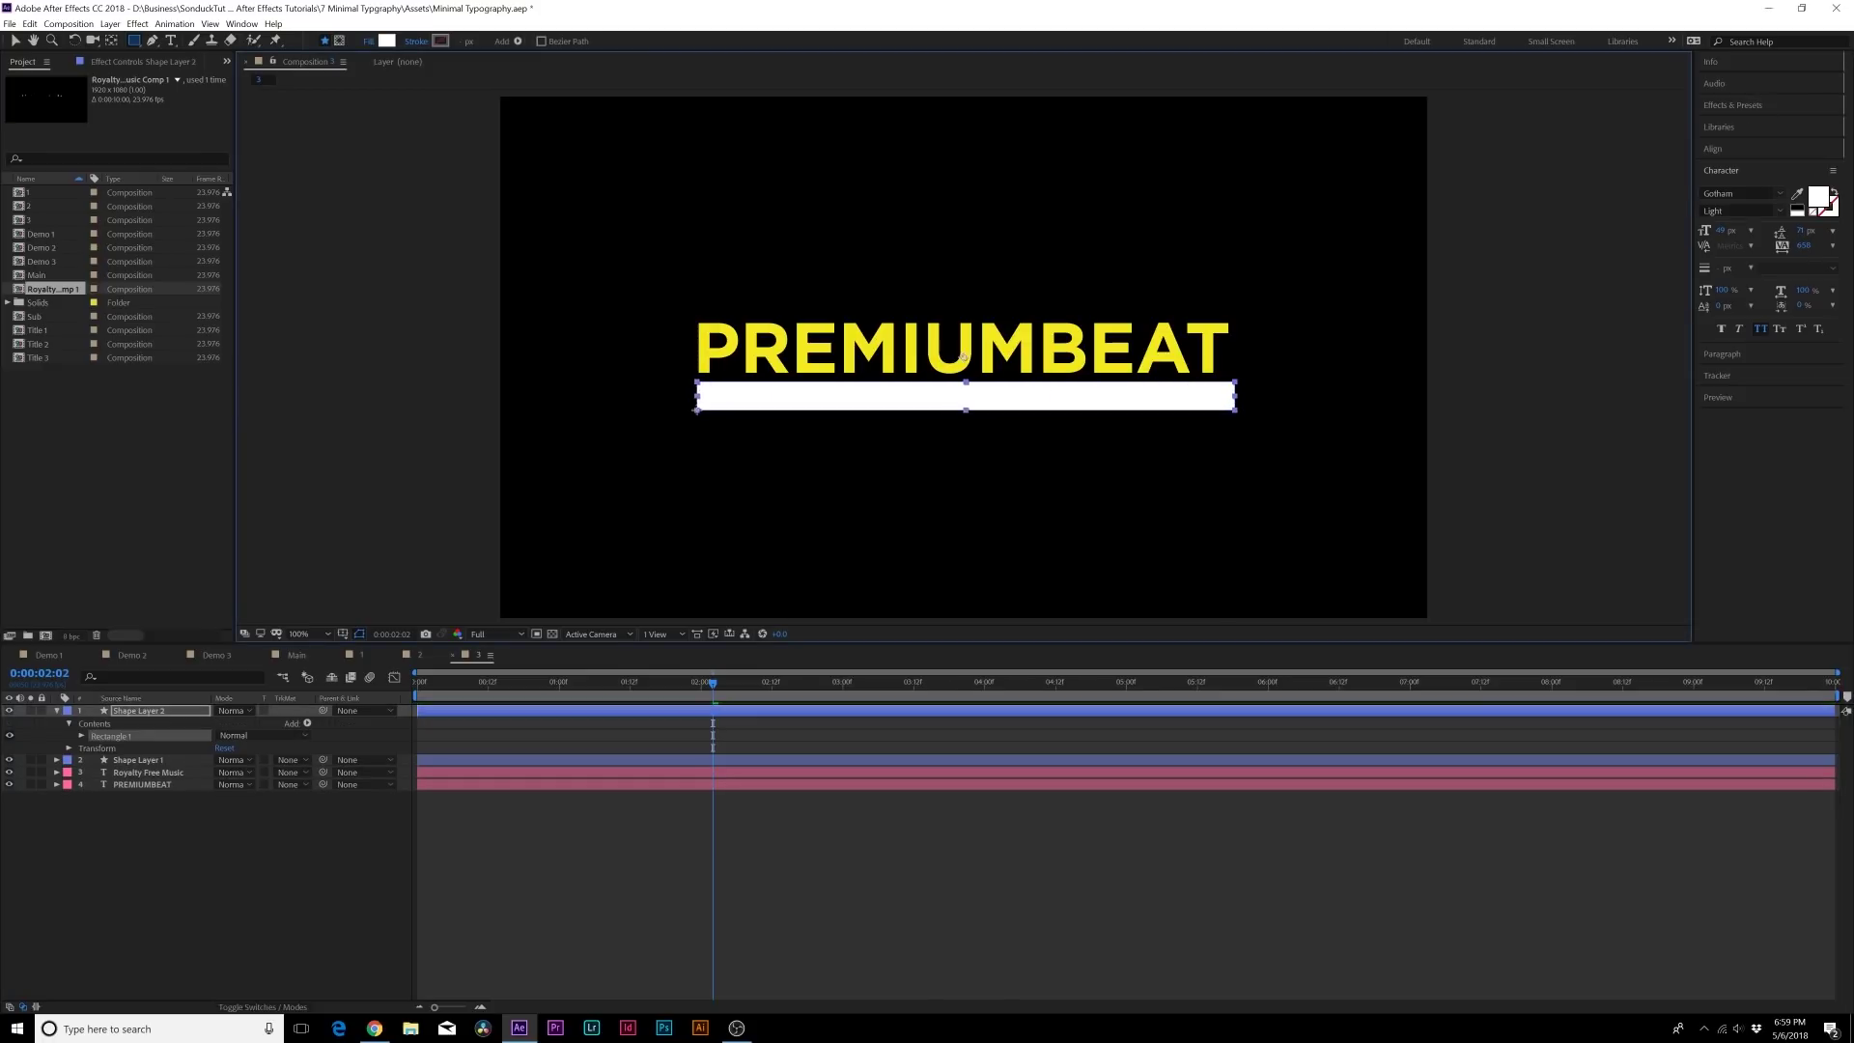
left_click_drag(129, 714, 129, 778)
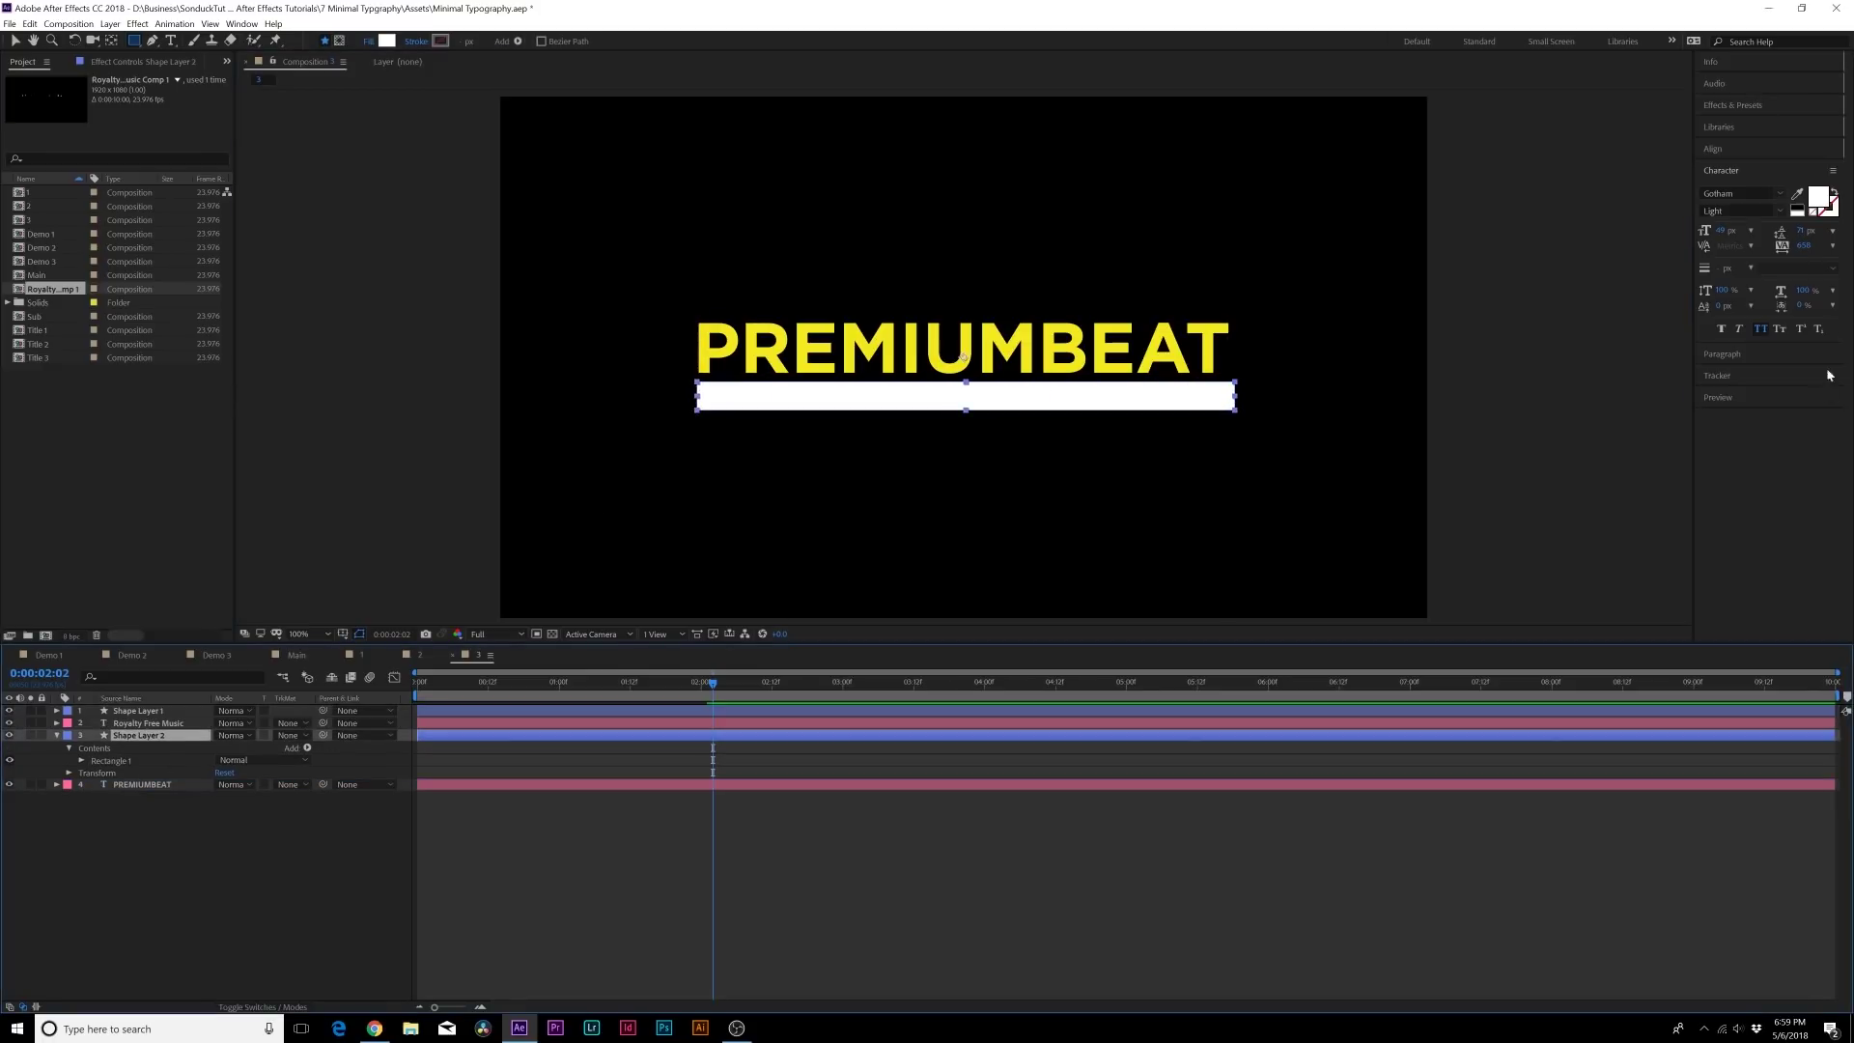
Change the fill of the rectangle behind Royalty Free Music to dark grey.
left_click(388, 47)
left_click_drag(24, 43, 3, 340)
left_click_drag(43, 220, 3, 180)
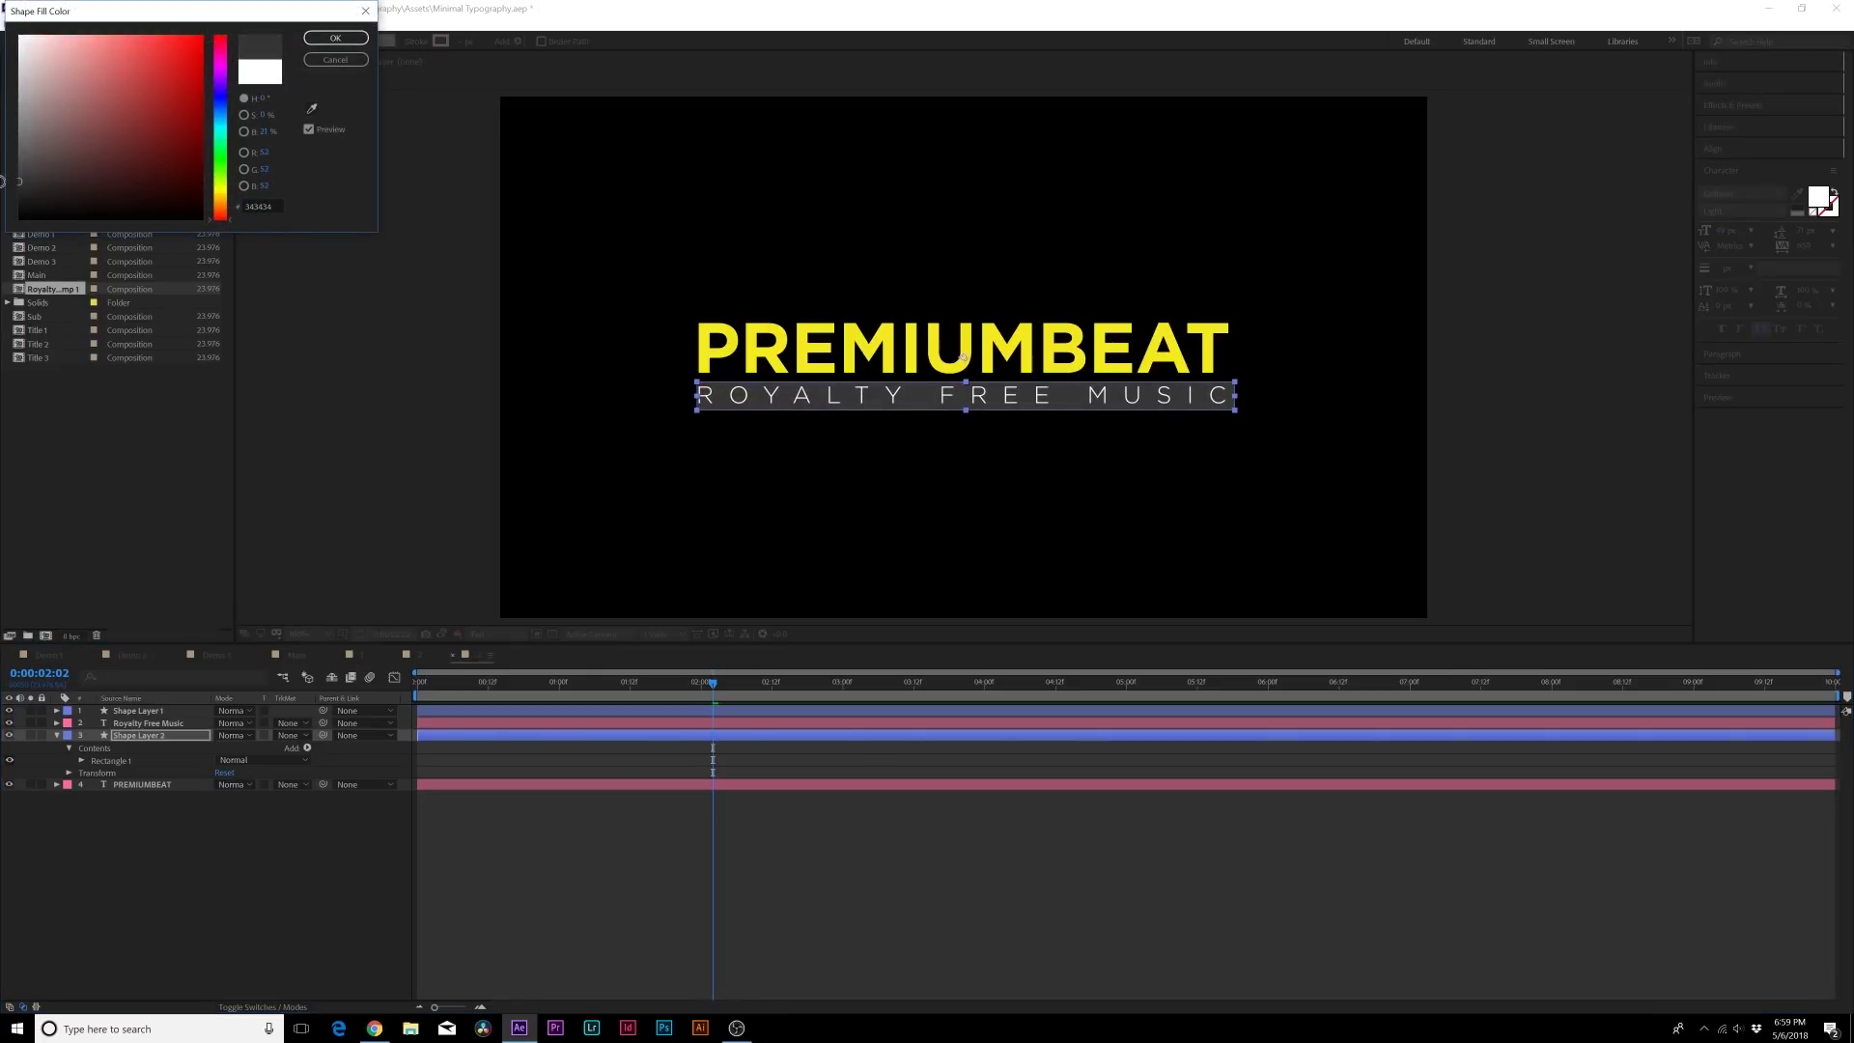
left_click(335, 38)
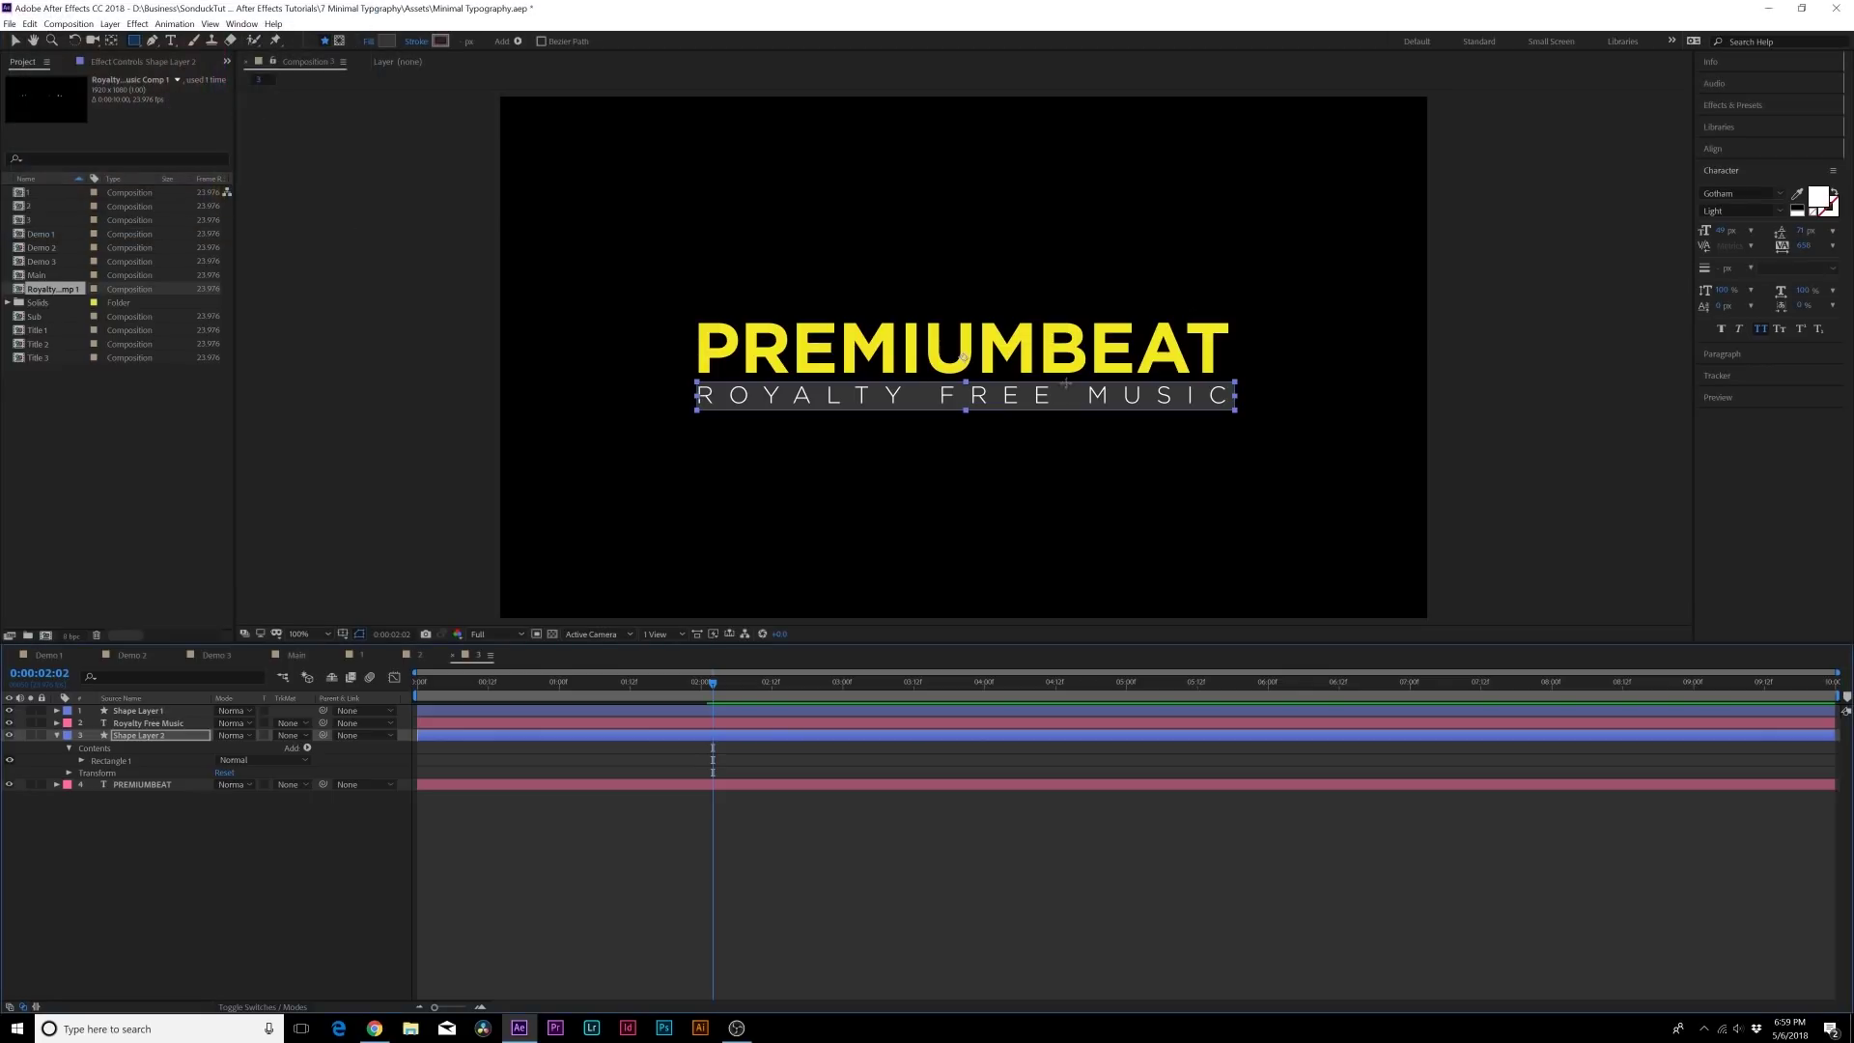
Align the Royalty Free Music text and its grey rectangle to each other's horizontal and vertical centers.
left_click(56, 735)
left_click(121, 723, "shift")
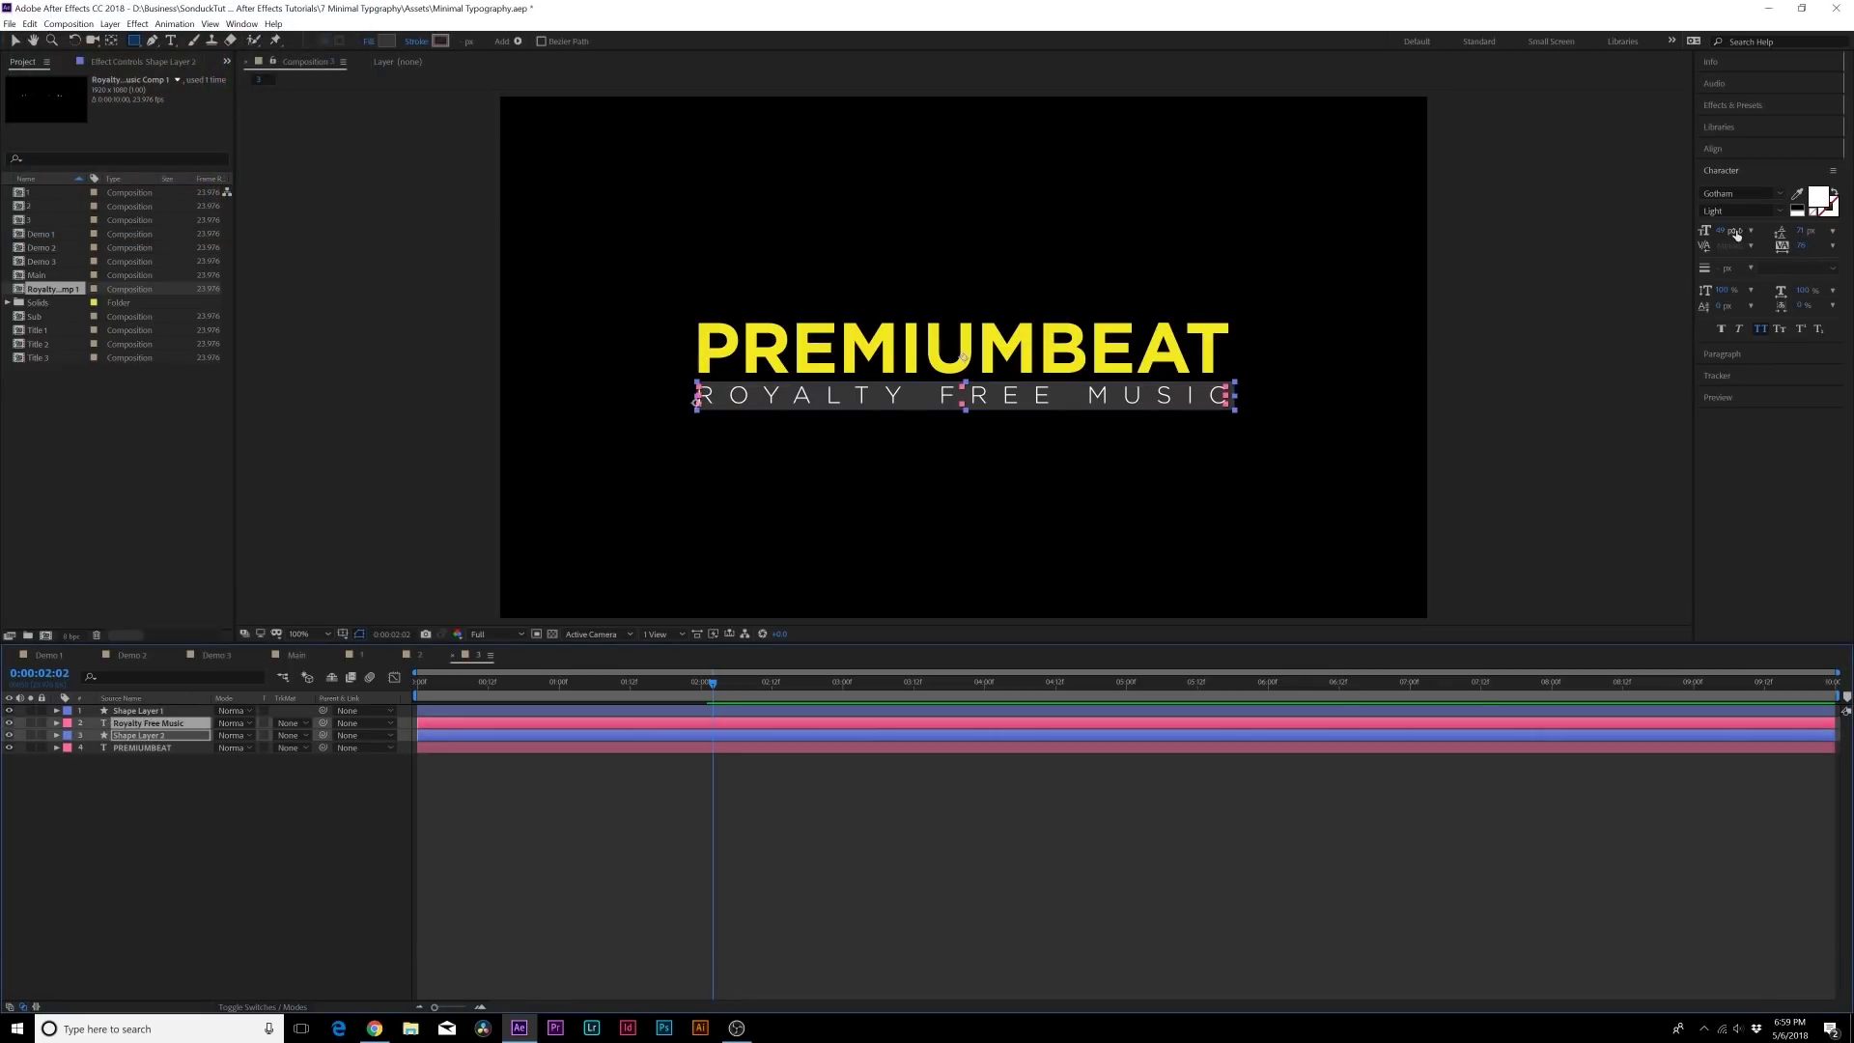
left_click(1712, 147)
left_click(1734, 183)
left_click(1808, 183)
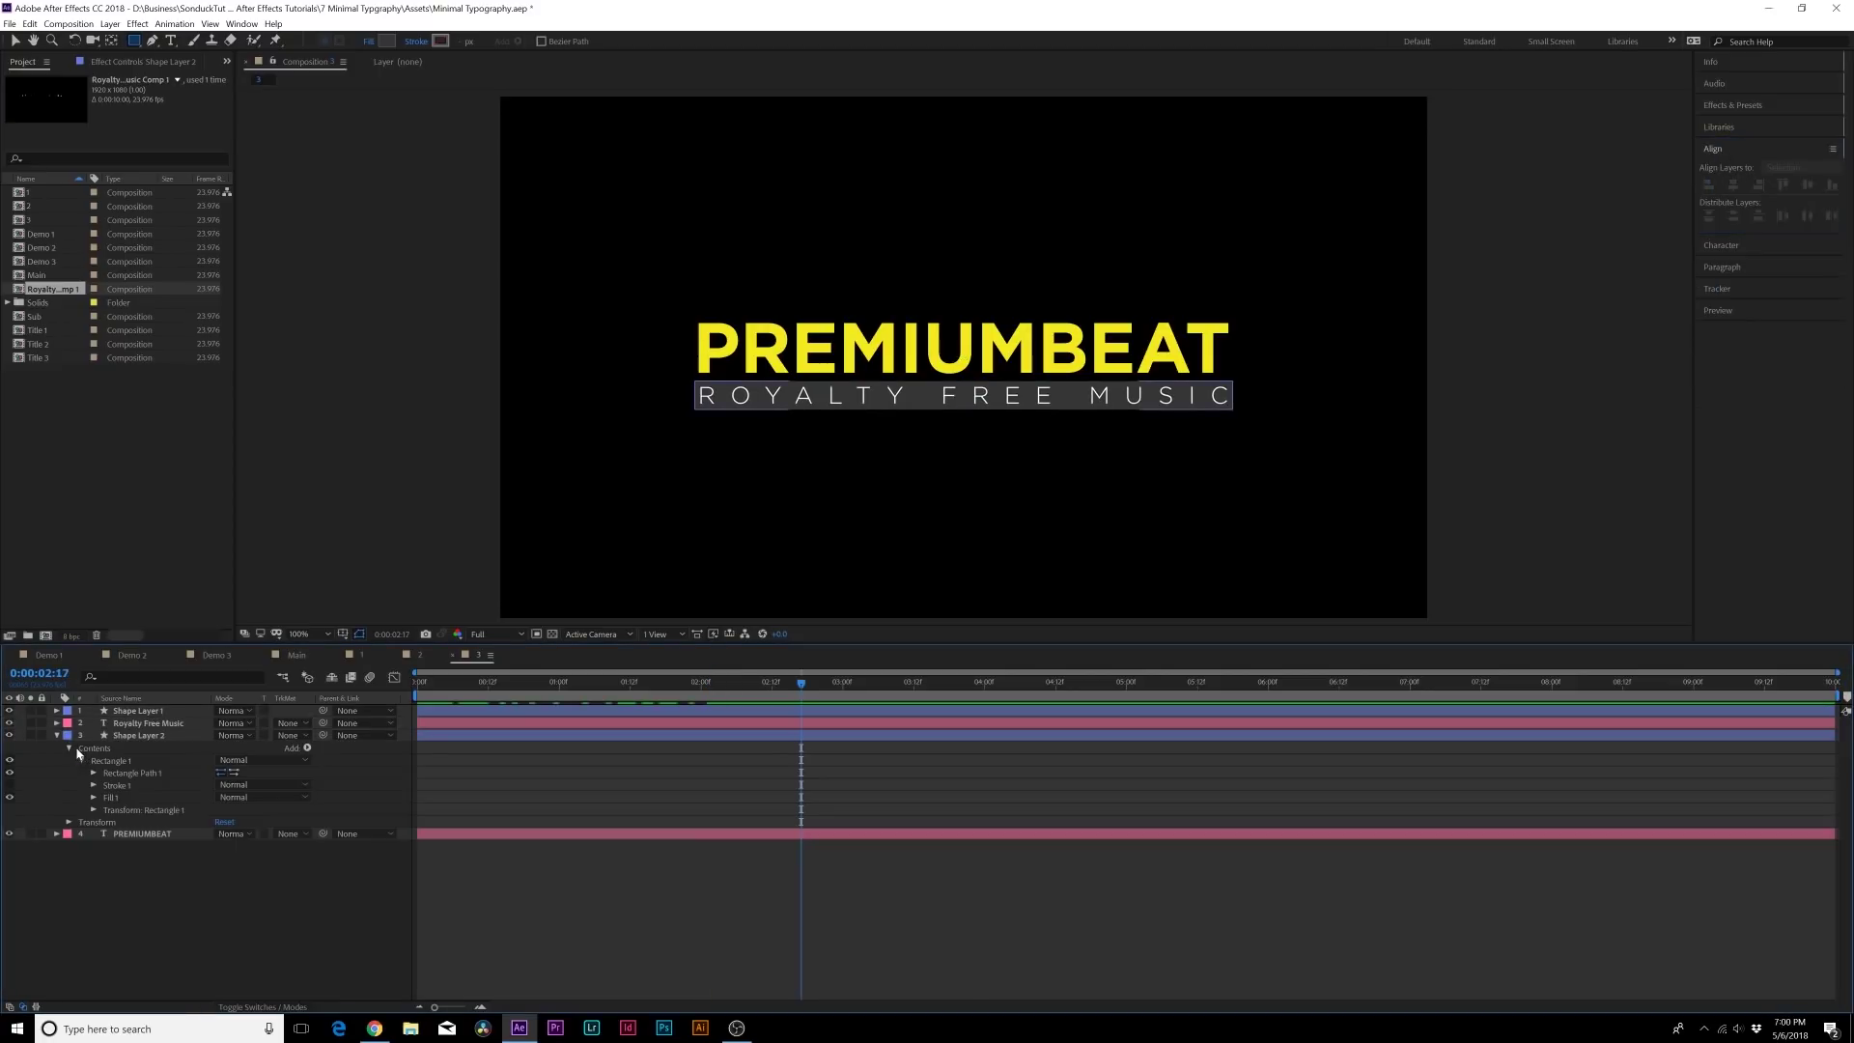
Keyframe the grey rectangle's path Size at the first frame.
left_click(69, 748)
left_click(68, 749)
left_click(94, 774)
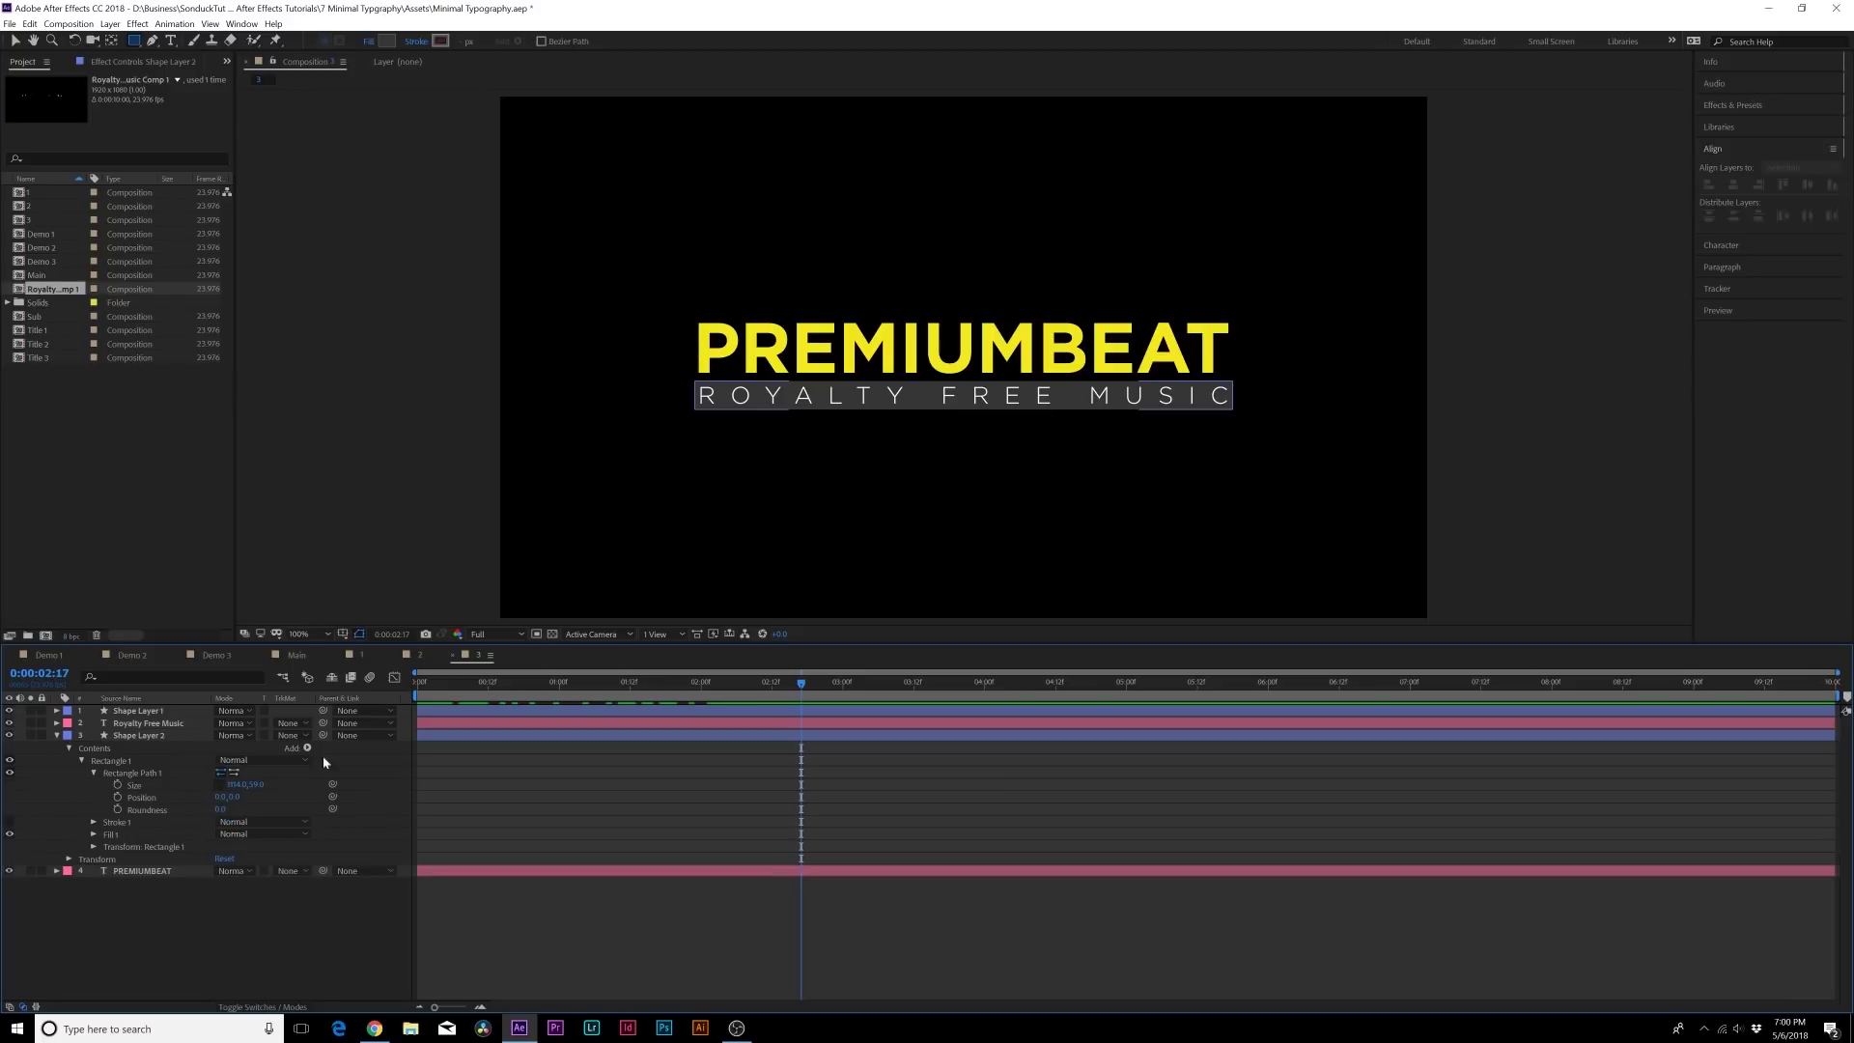
left_click(423, 693)
key("space")
key("space")
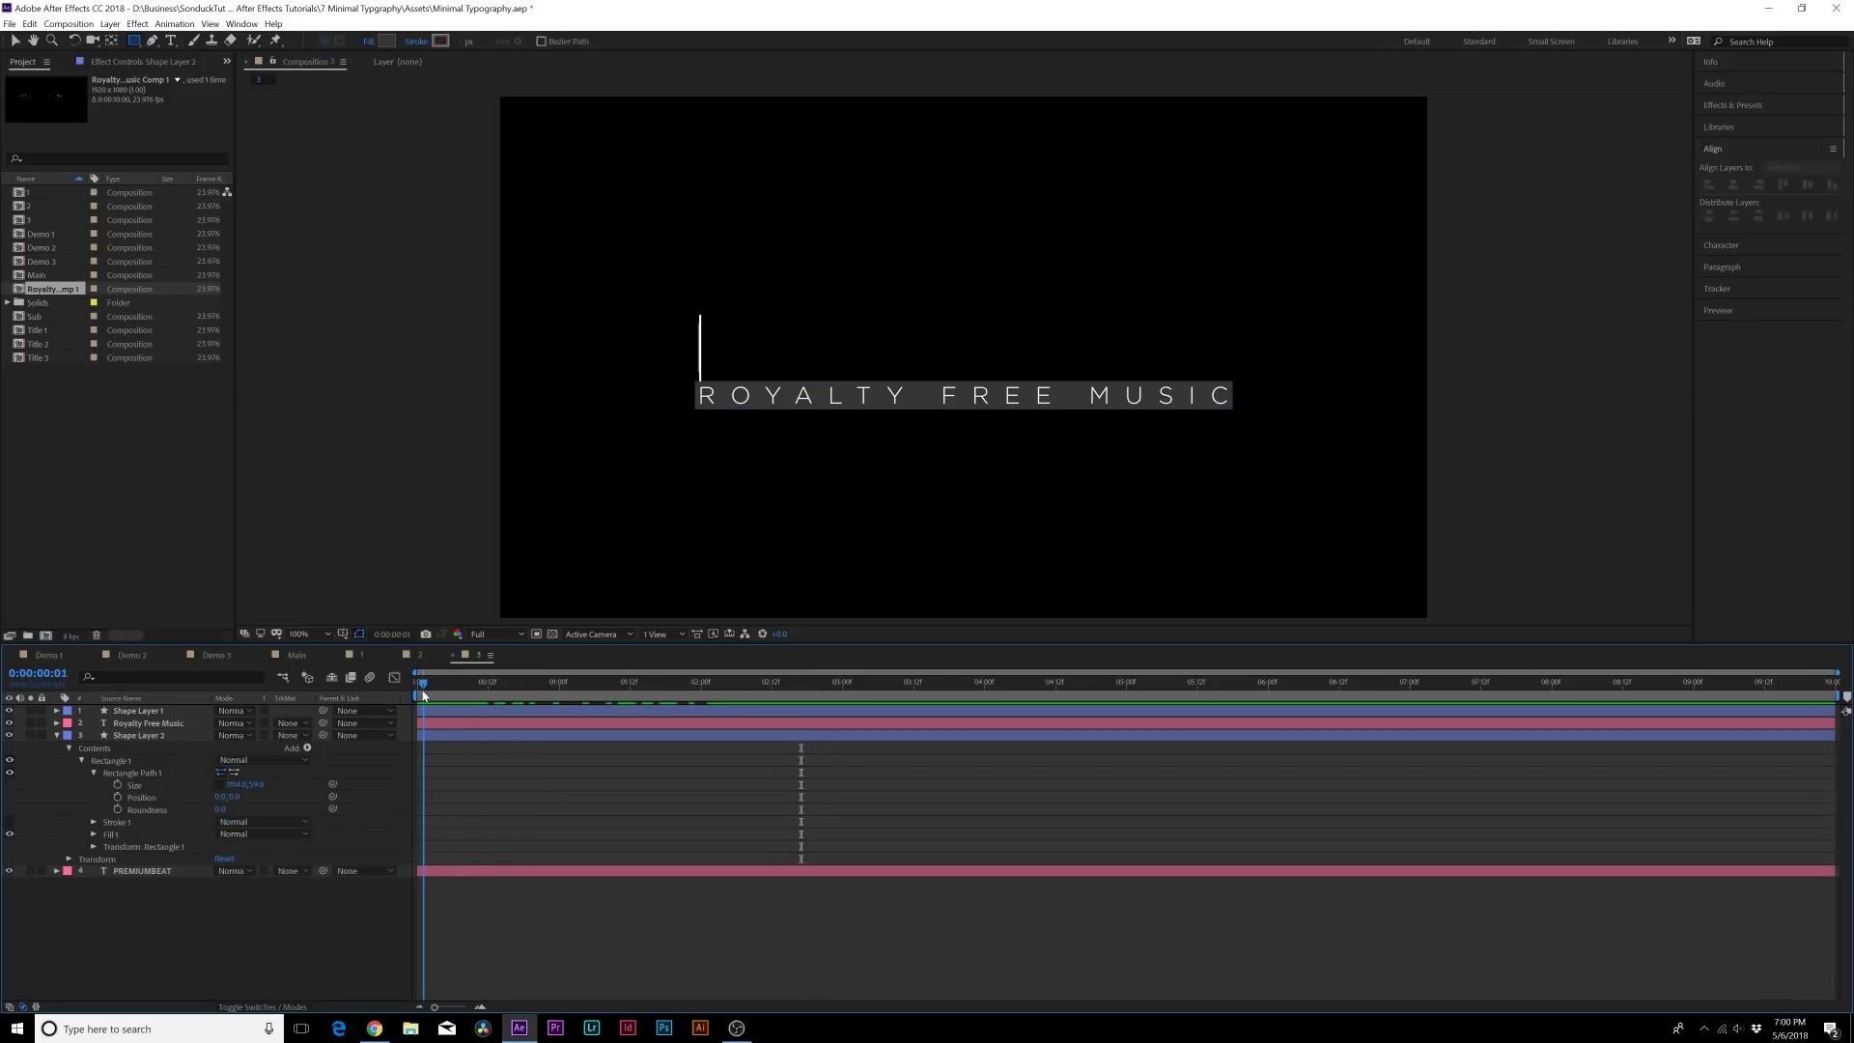
left_click_drag(423, 693, 416, 693)
left_click(116, 785)
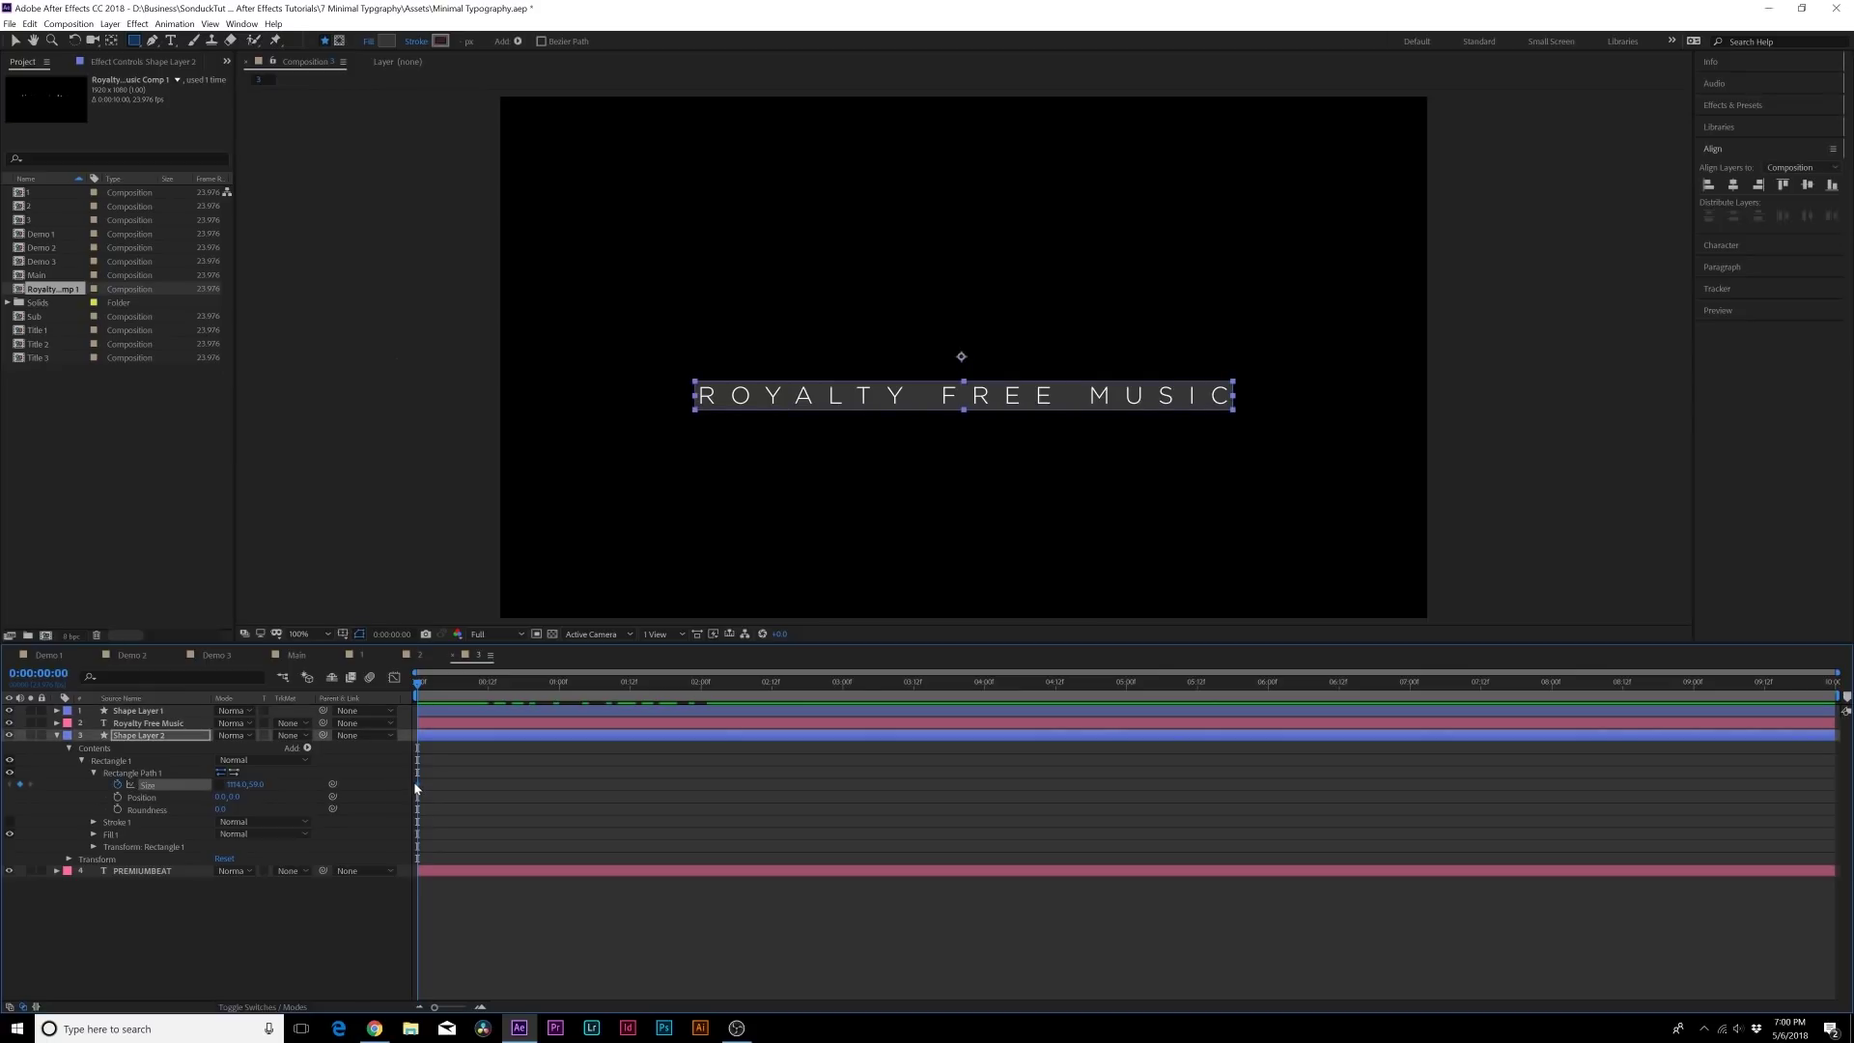
Move the grey rectangle's Size keyframe to about two seconds, set its width to 0 at the first frame, and preview the growth.
left_click_drag(417, 785, 706, 784)
left_click(237, 785)
key("Return")
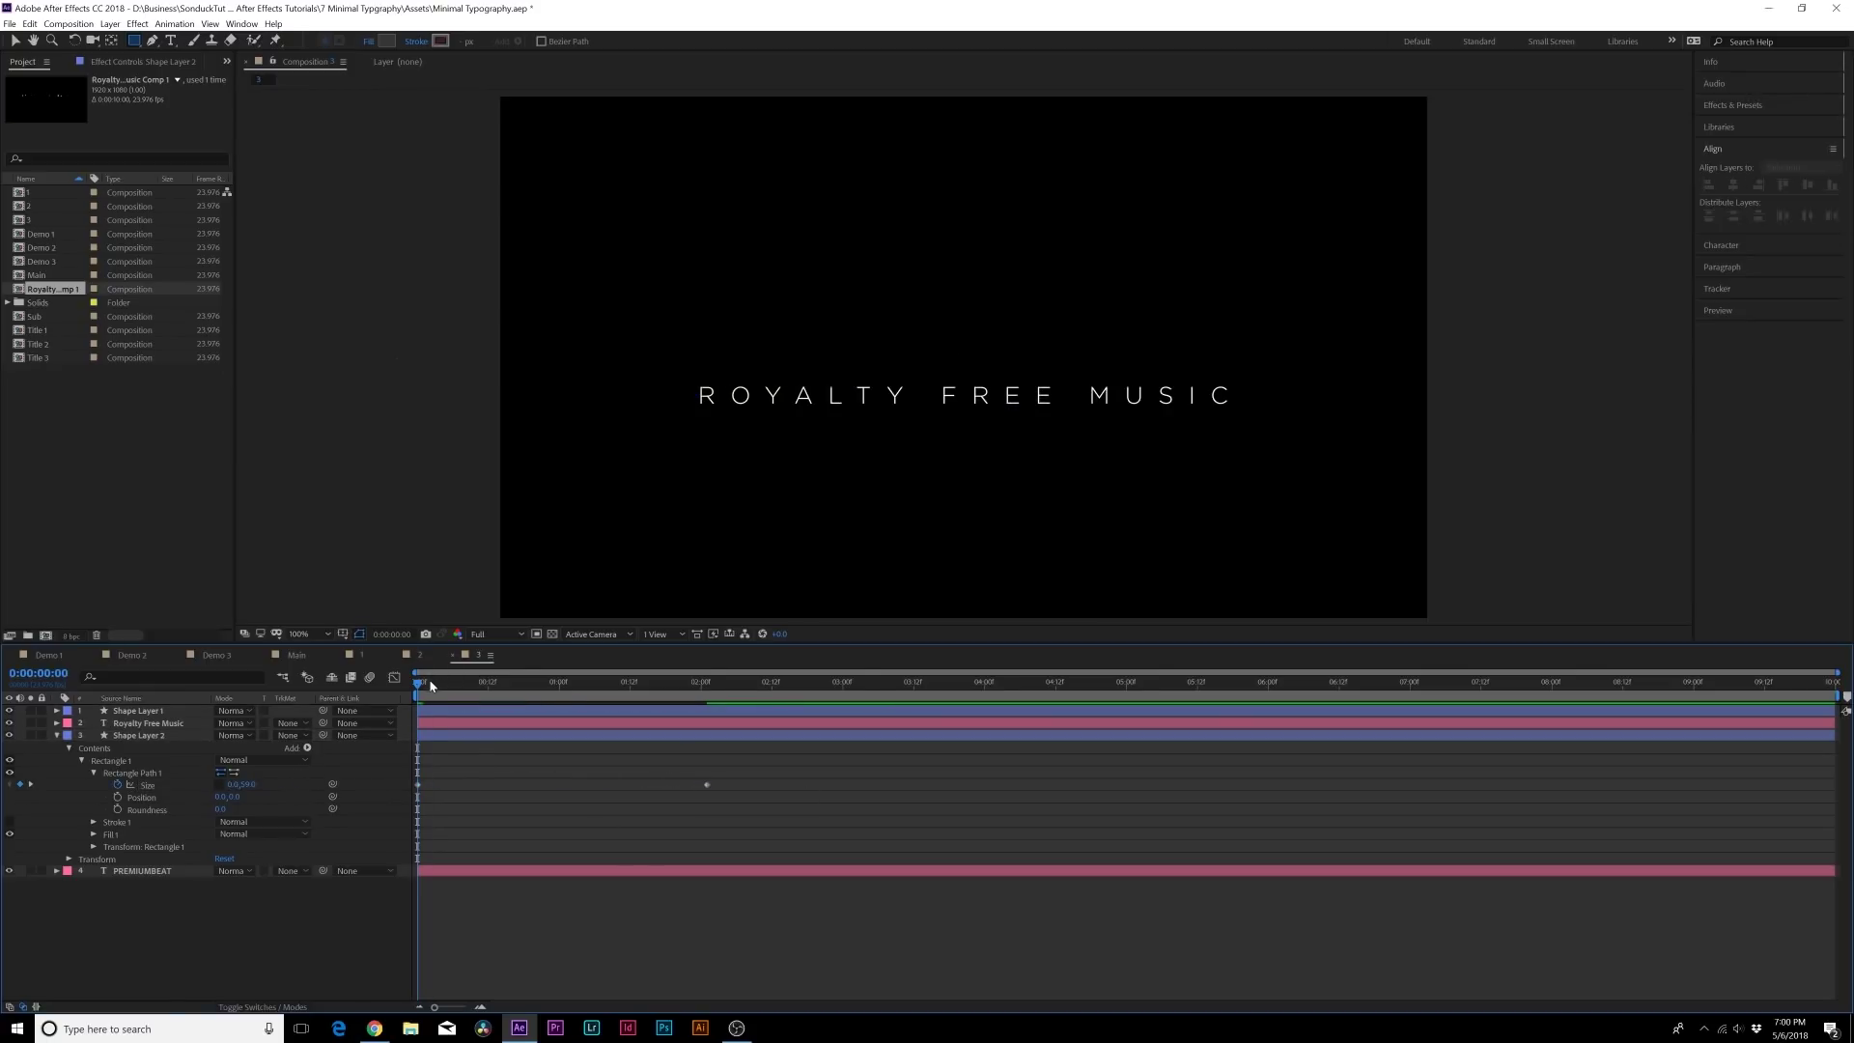
left_click_drag(427, 677, 708, 677)
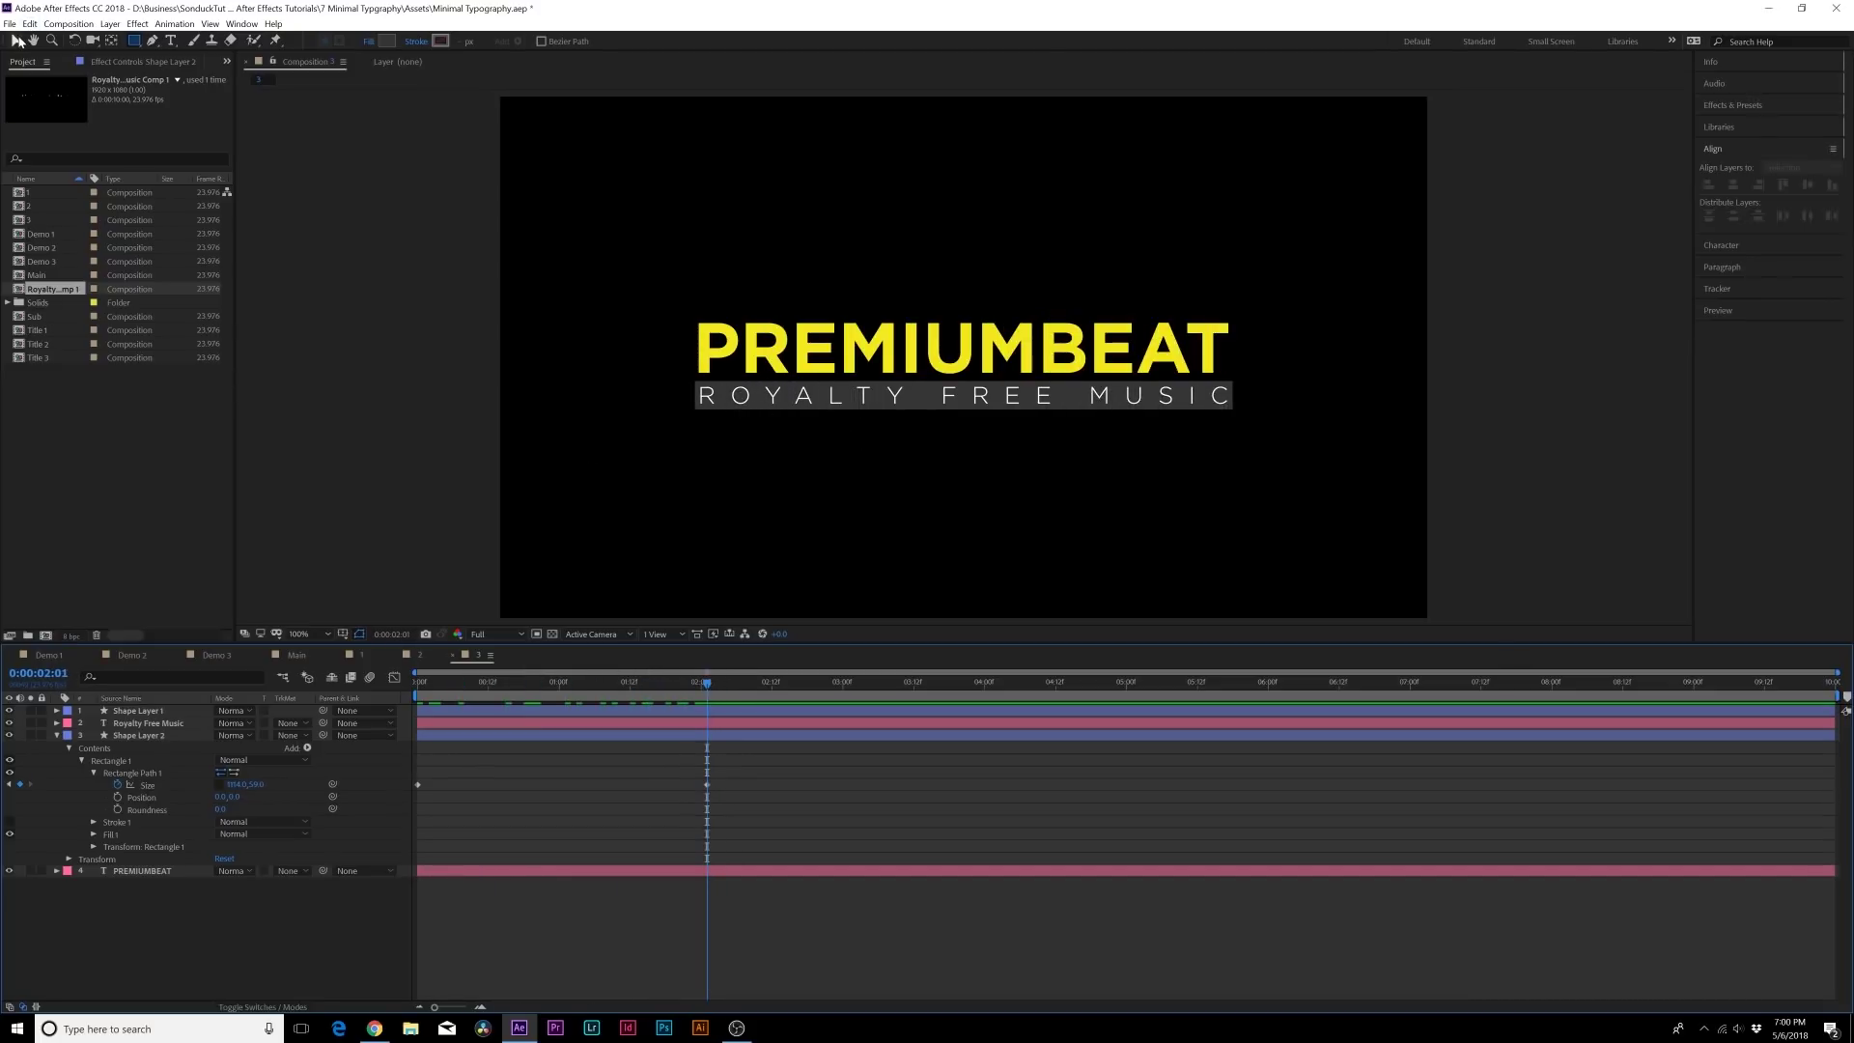
left_click(17, 40)
left_click(568, 695)
key("space")
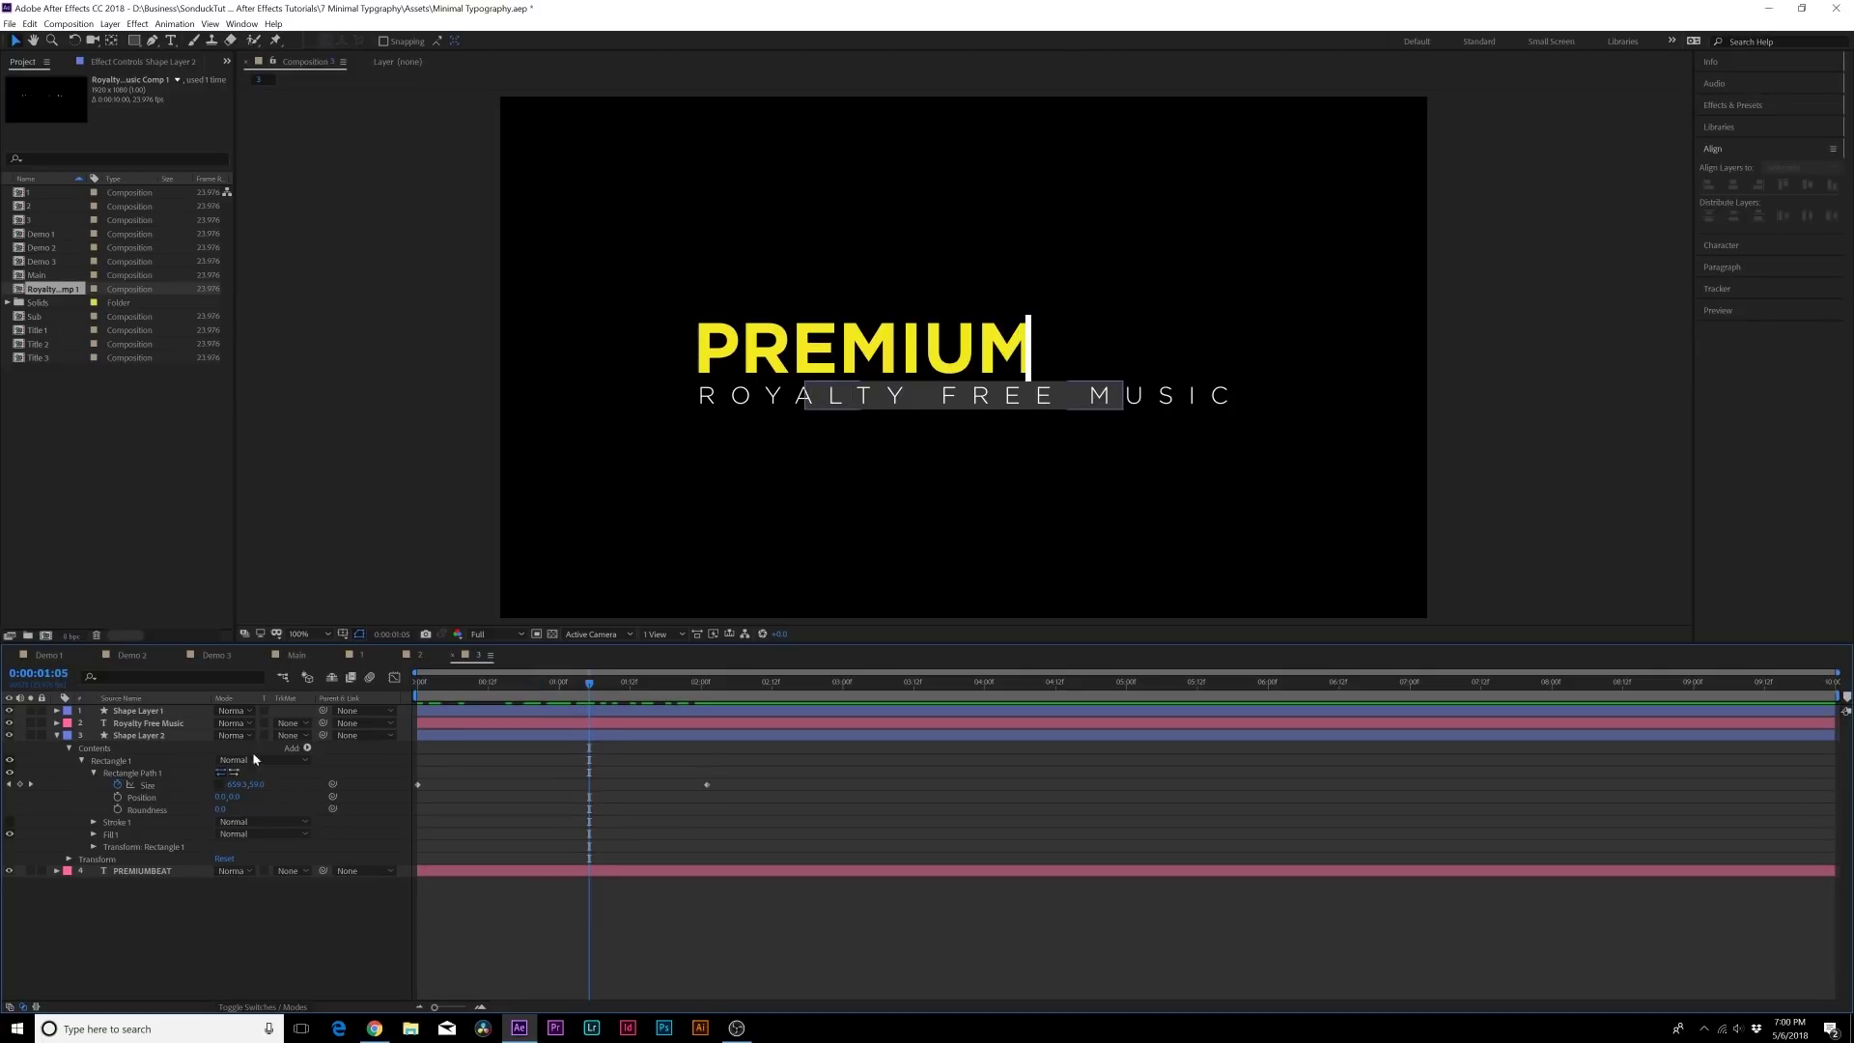
Rename the grey rectangle's layer as SUB Shape.
left_click(56, 736)
left_click(134, 736)
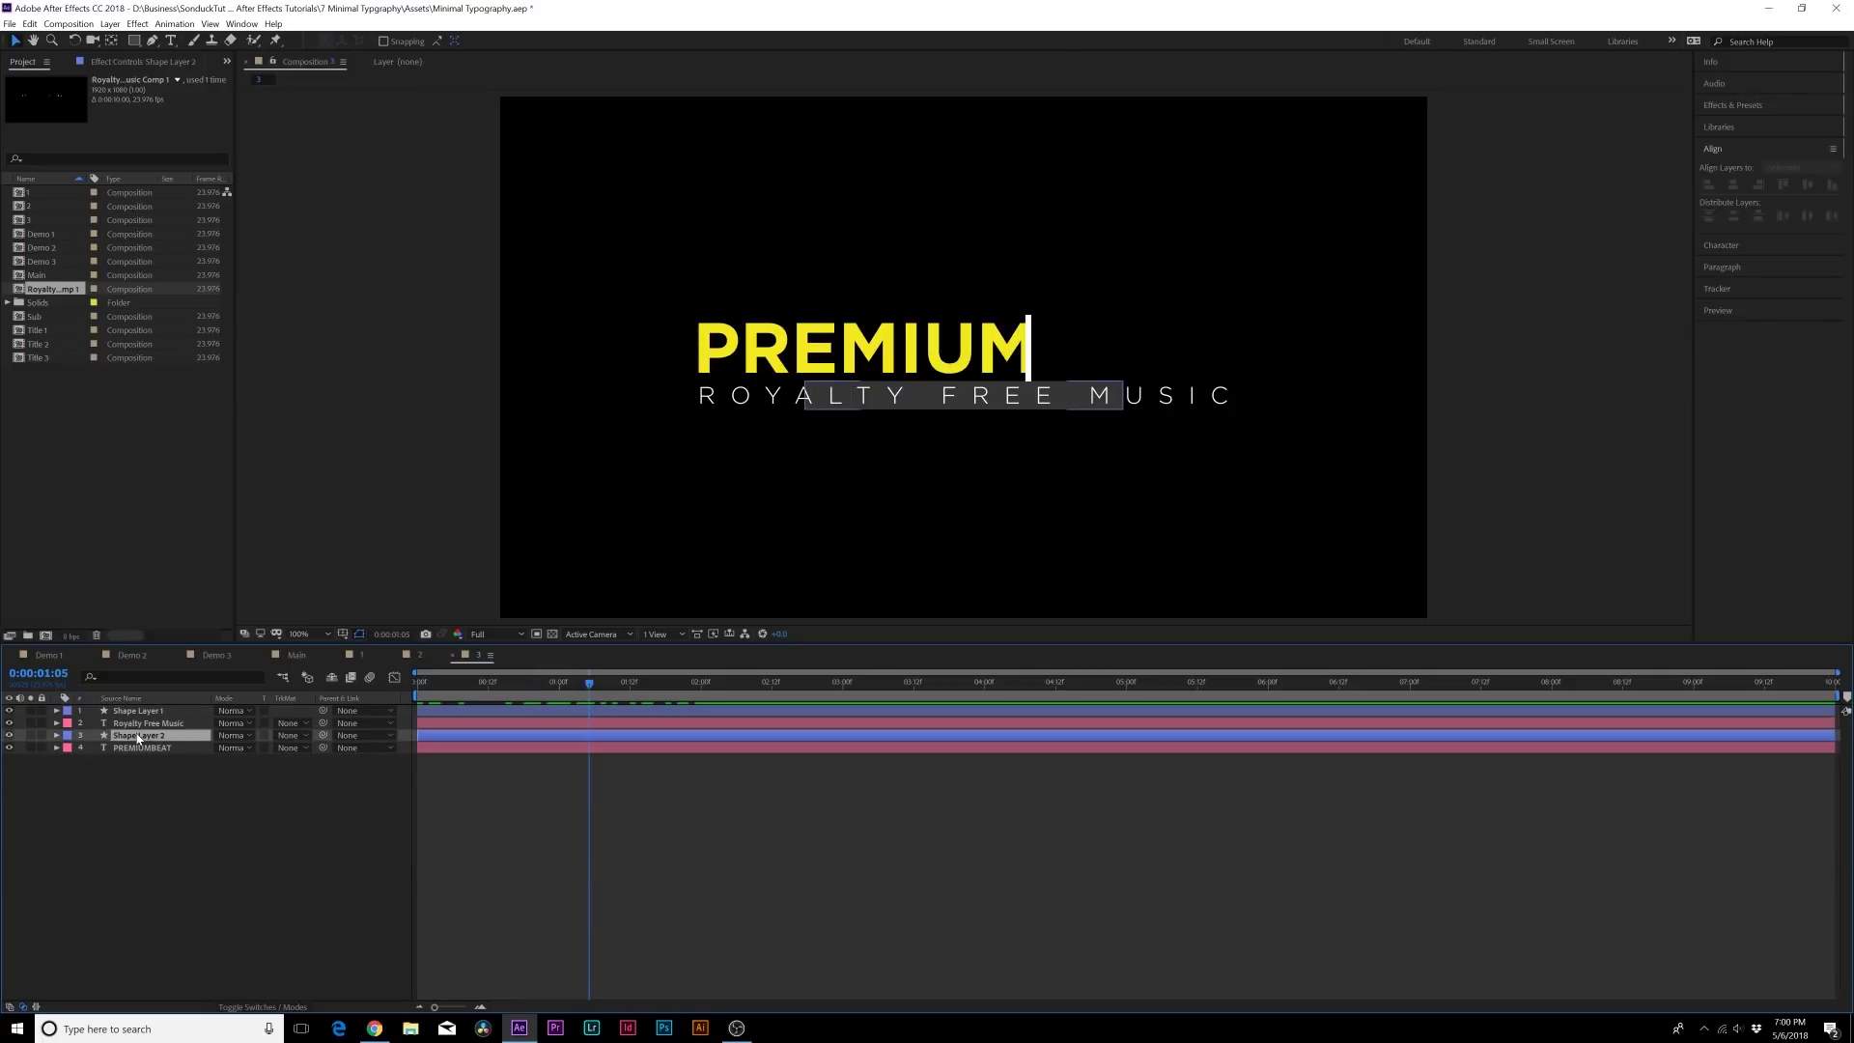
key("Return")
type("SU")
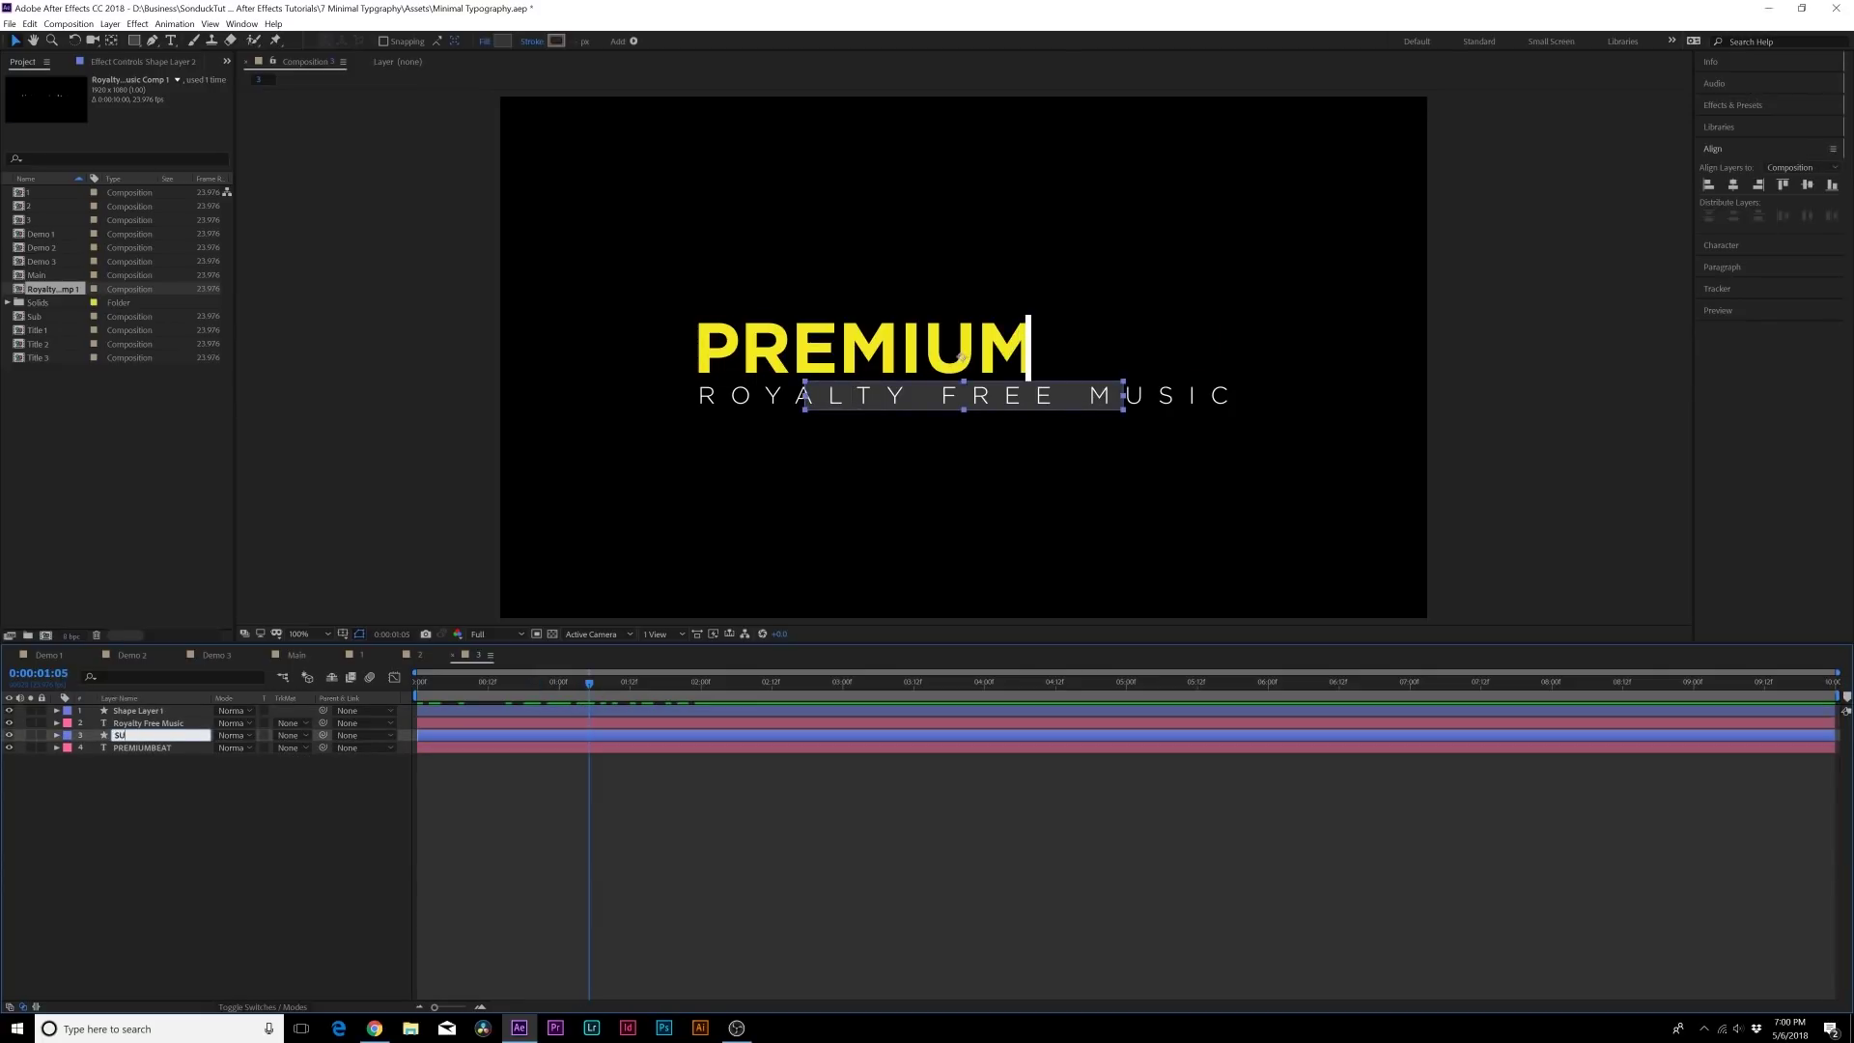
type("B SPAHE")
key("BackSpace")
key("BackSpace")
key("BackSpace")
key("BackSpace")
type("hape")
key("Return")
Duplicate the SUB Shape layer and place the copy directly above the Royalty Free Music layer.
key("ctrl+d")
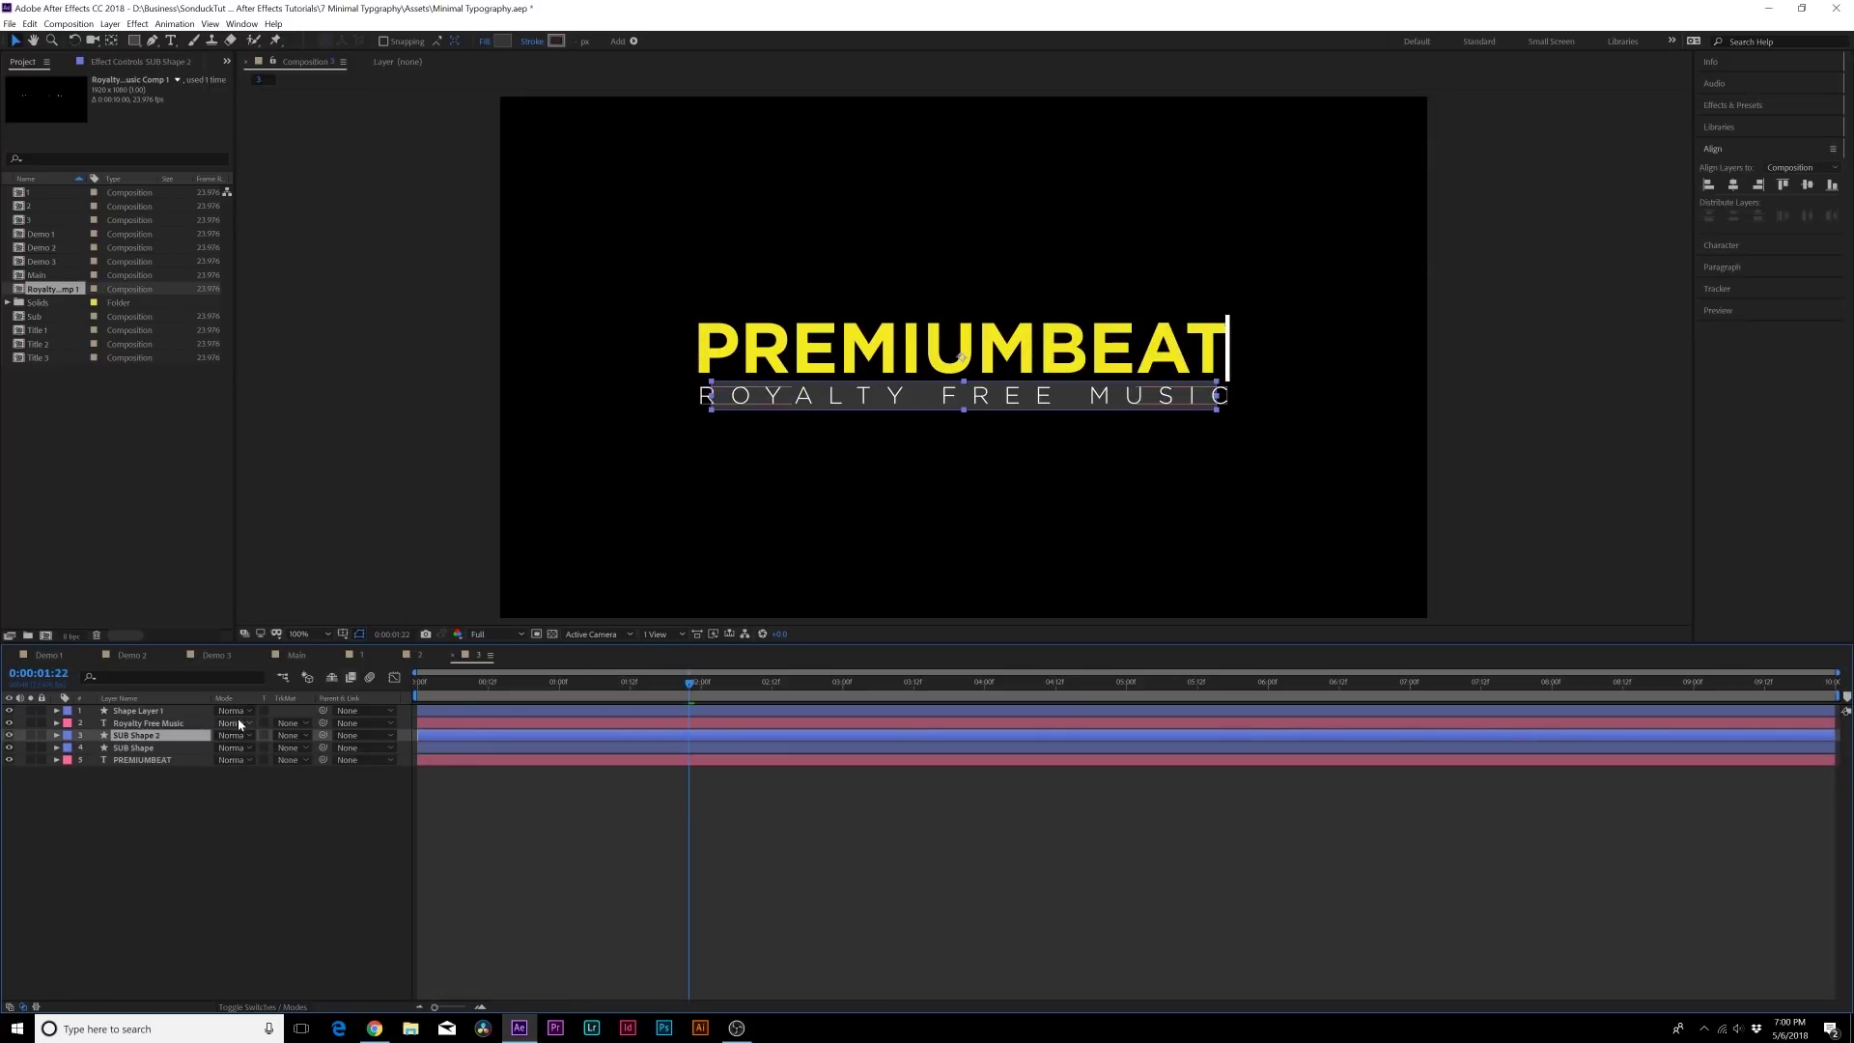
key("ctrl+z")
left_click(30, 23)
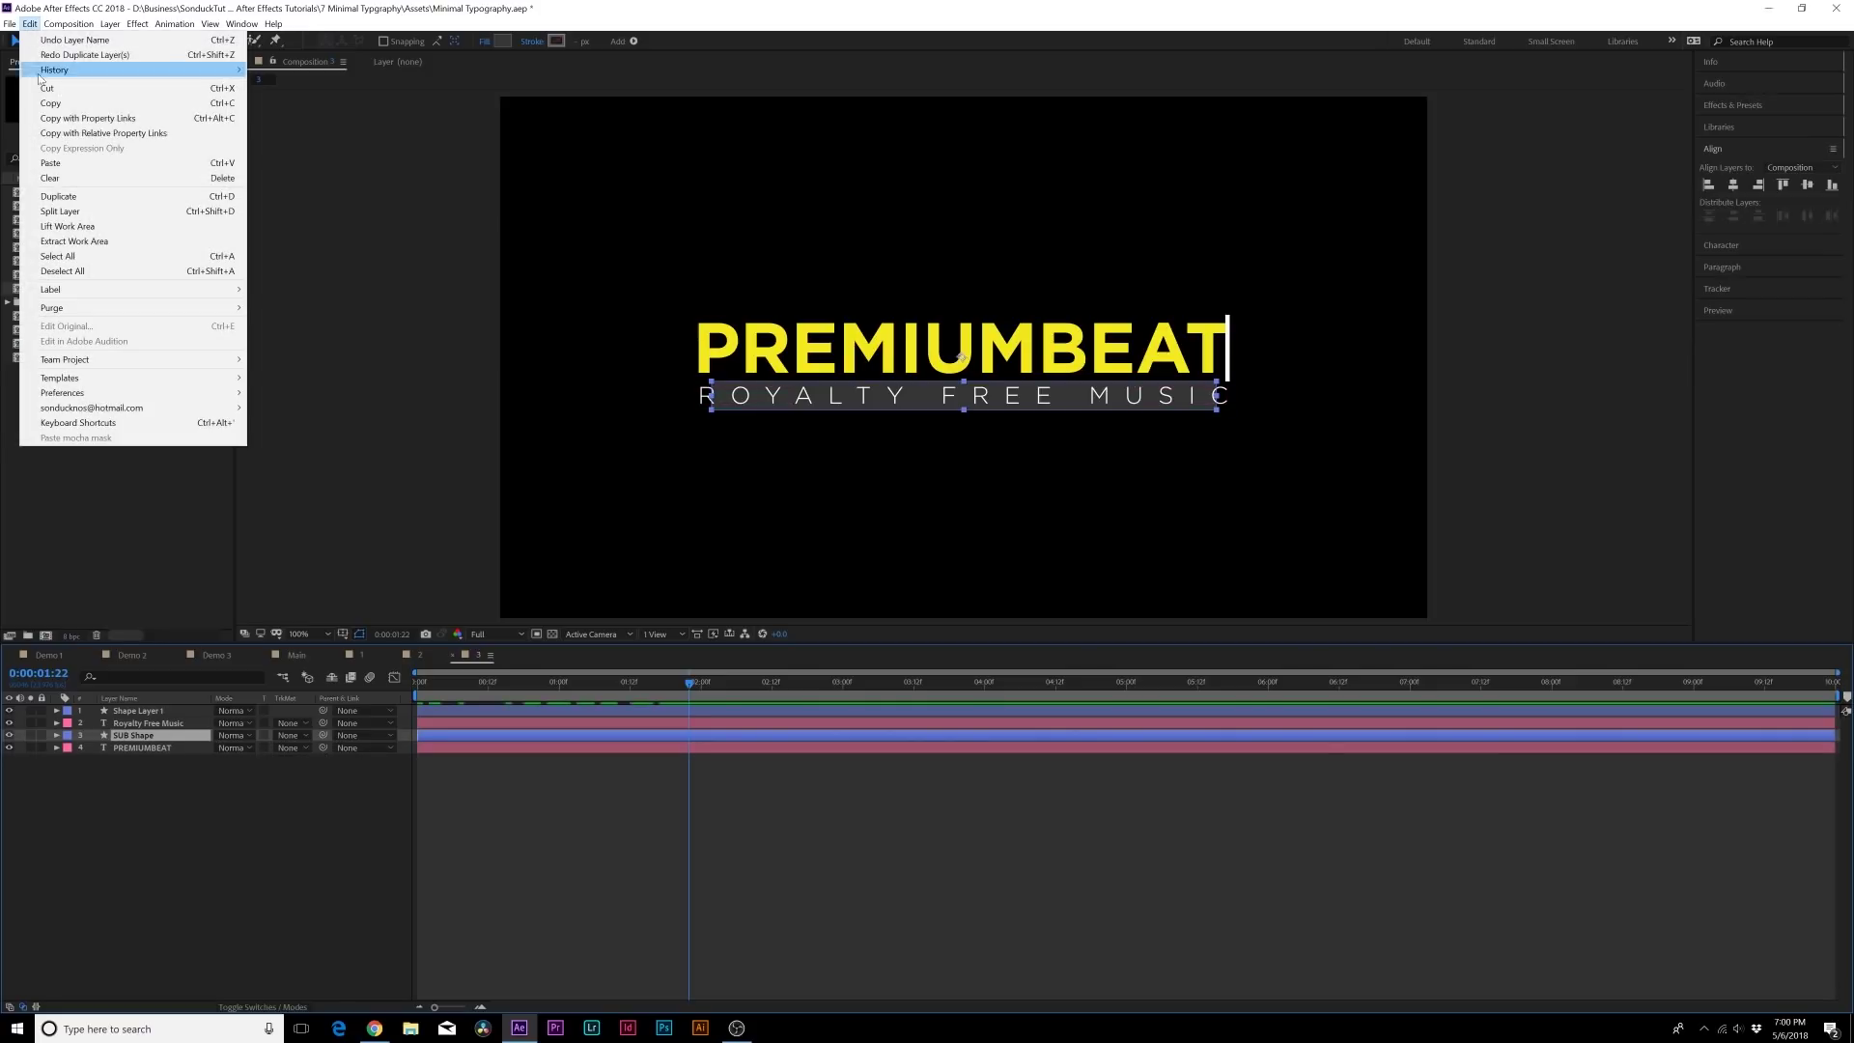
left_click(58, 196)
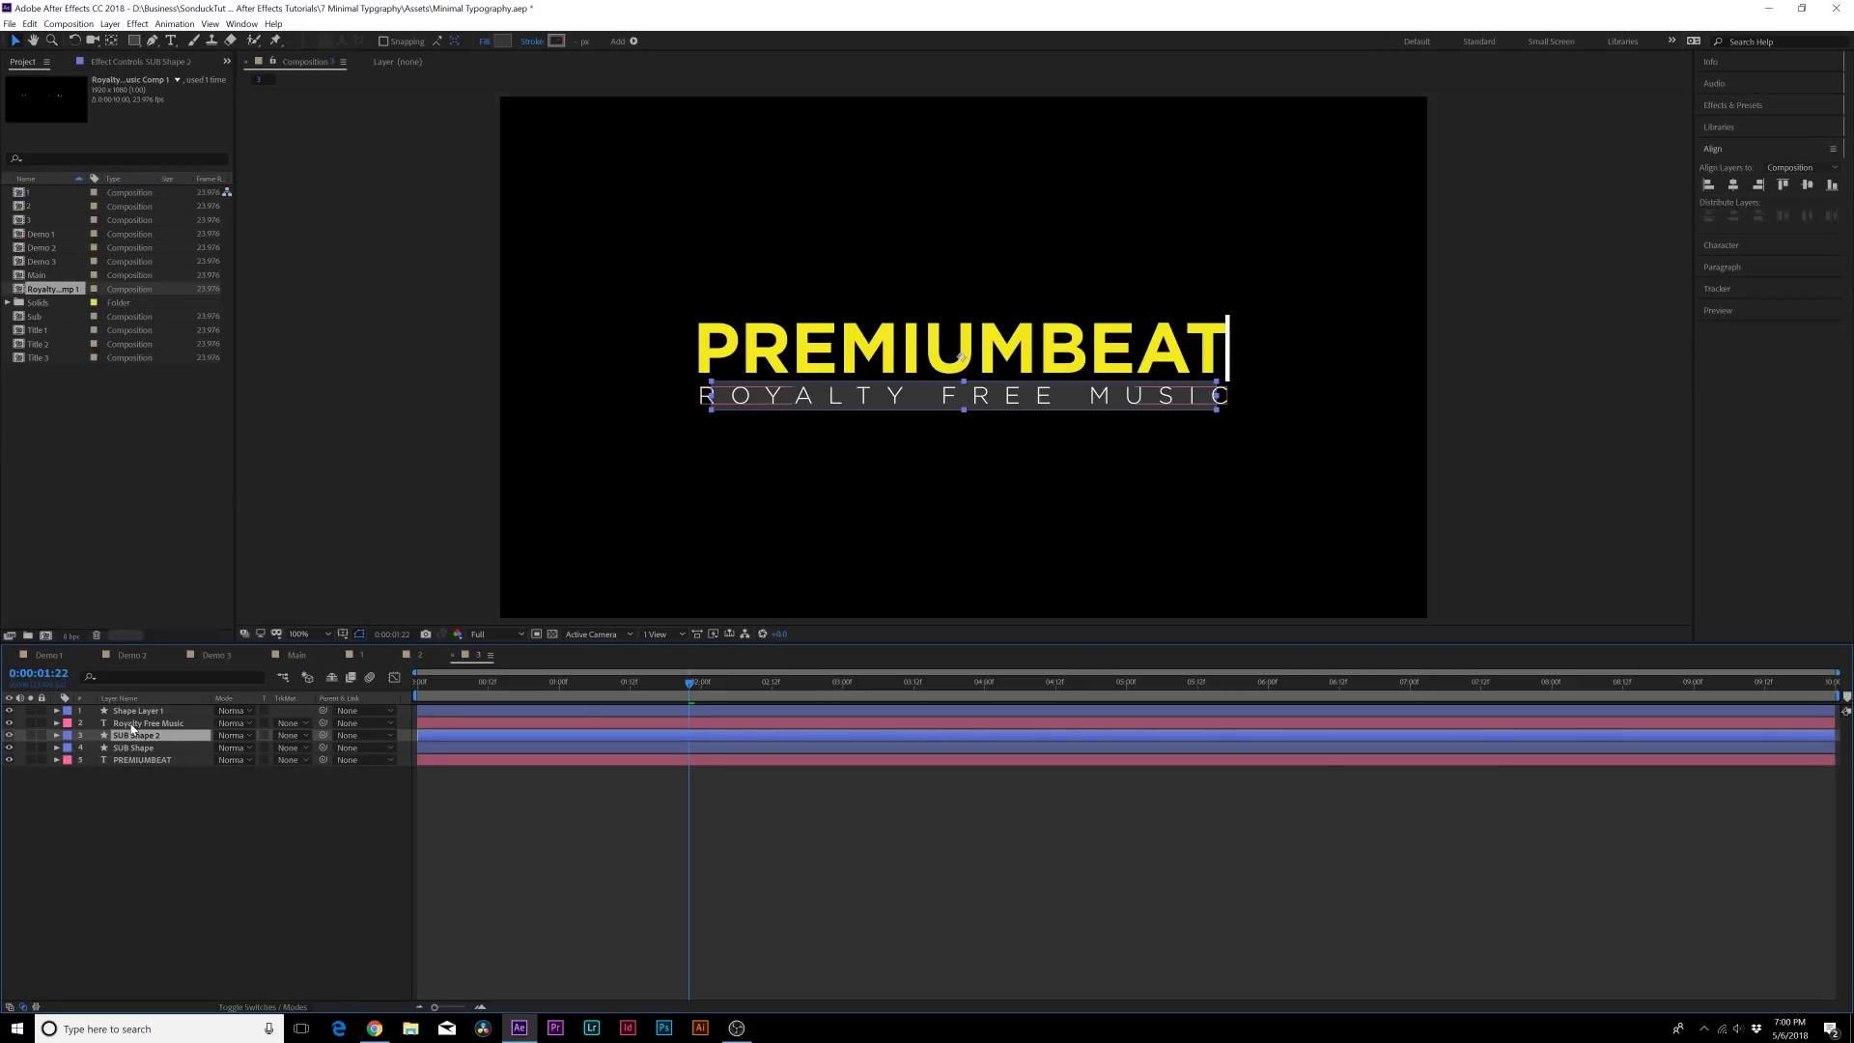
left_click_drag(132, 727, 166, 748)
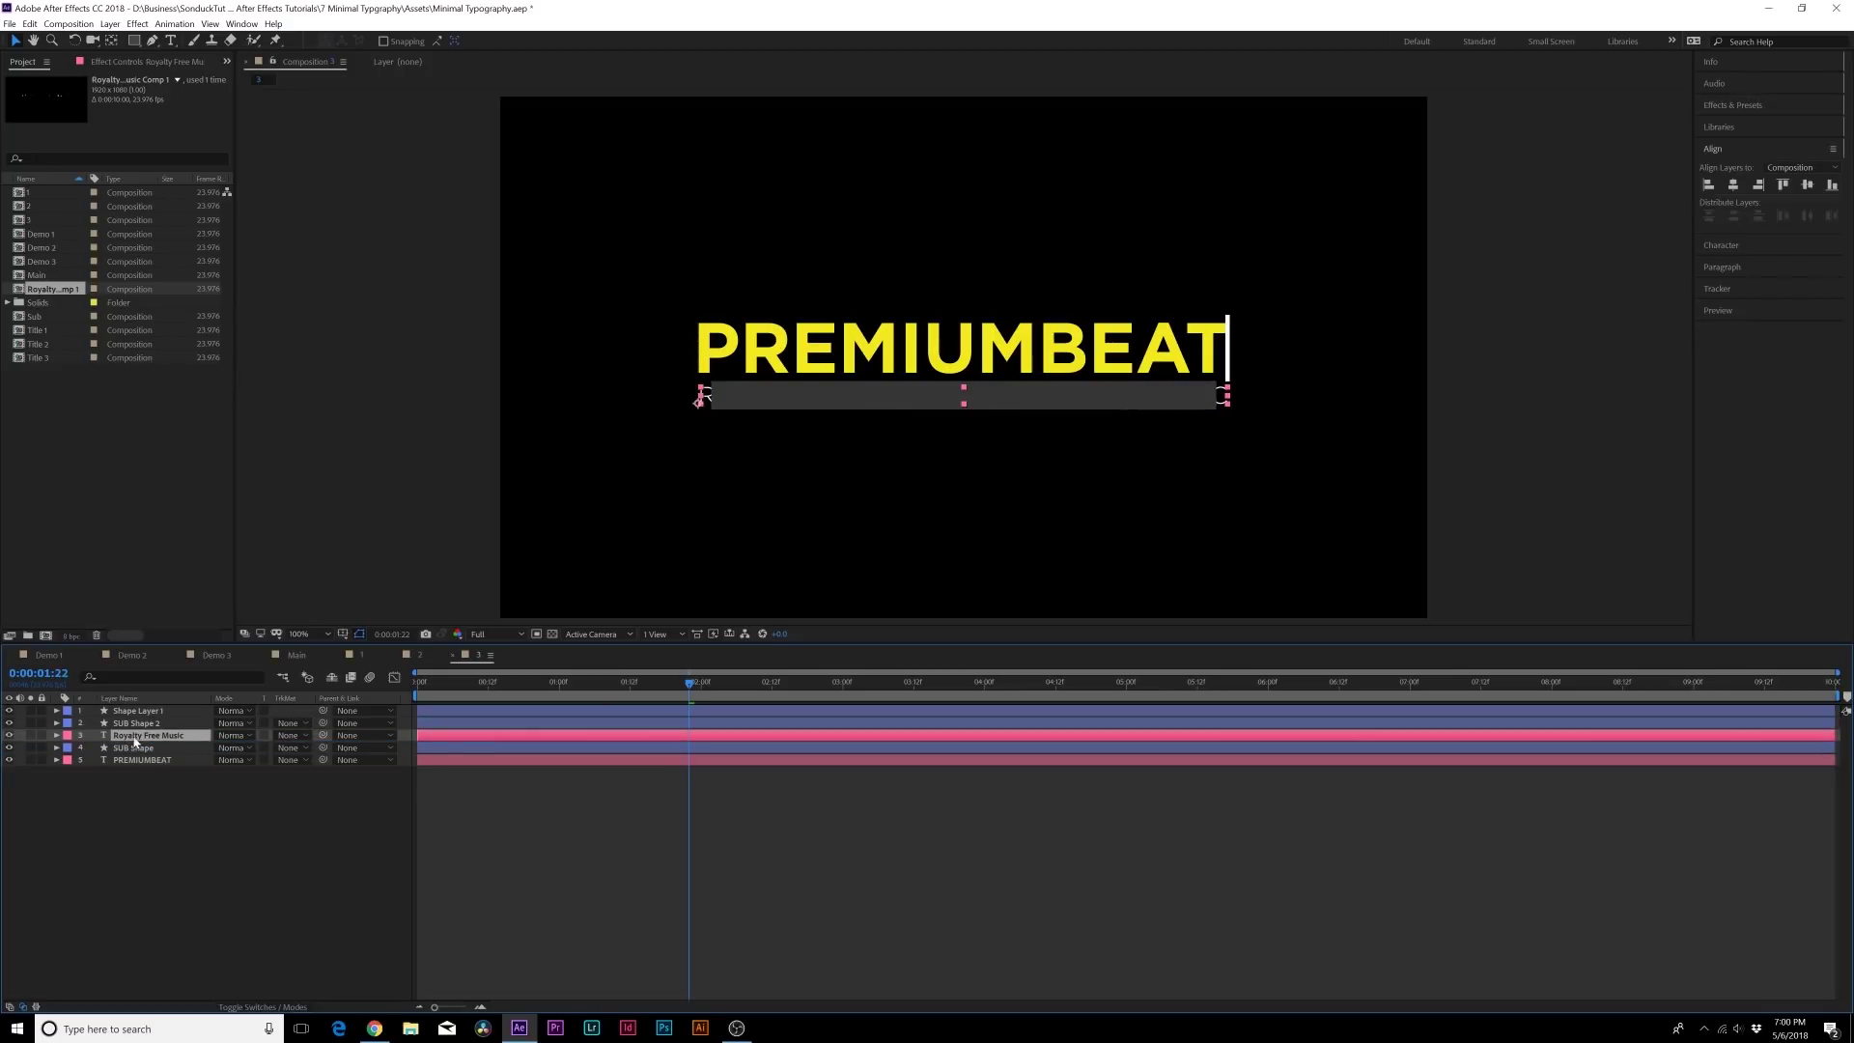
Set the Royalty Free Music track matte to Alpha Matte "SUB Shape 2" and preview the reveal.
left_click(289, 735)
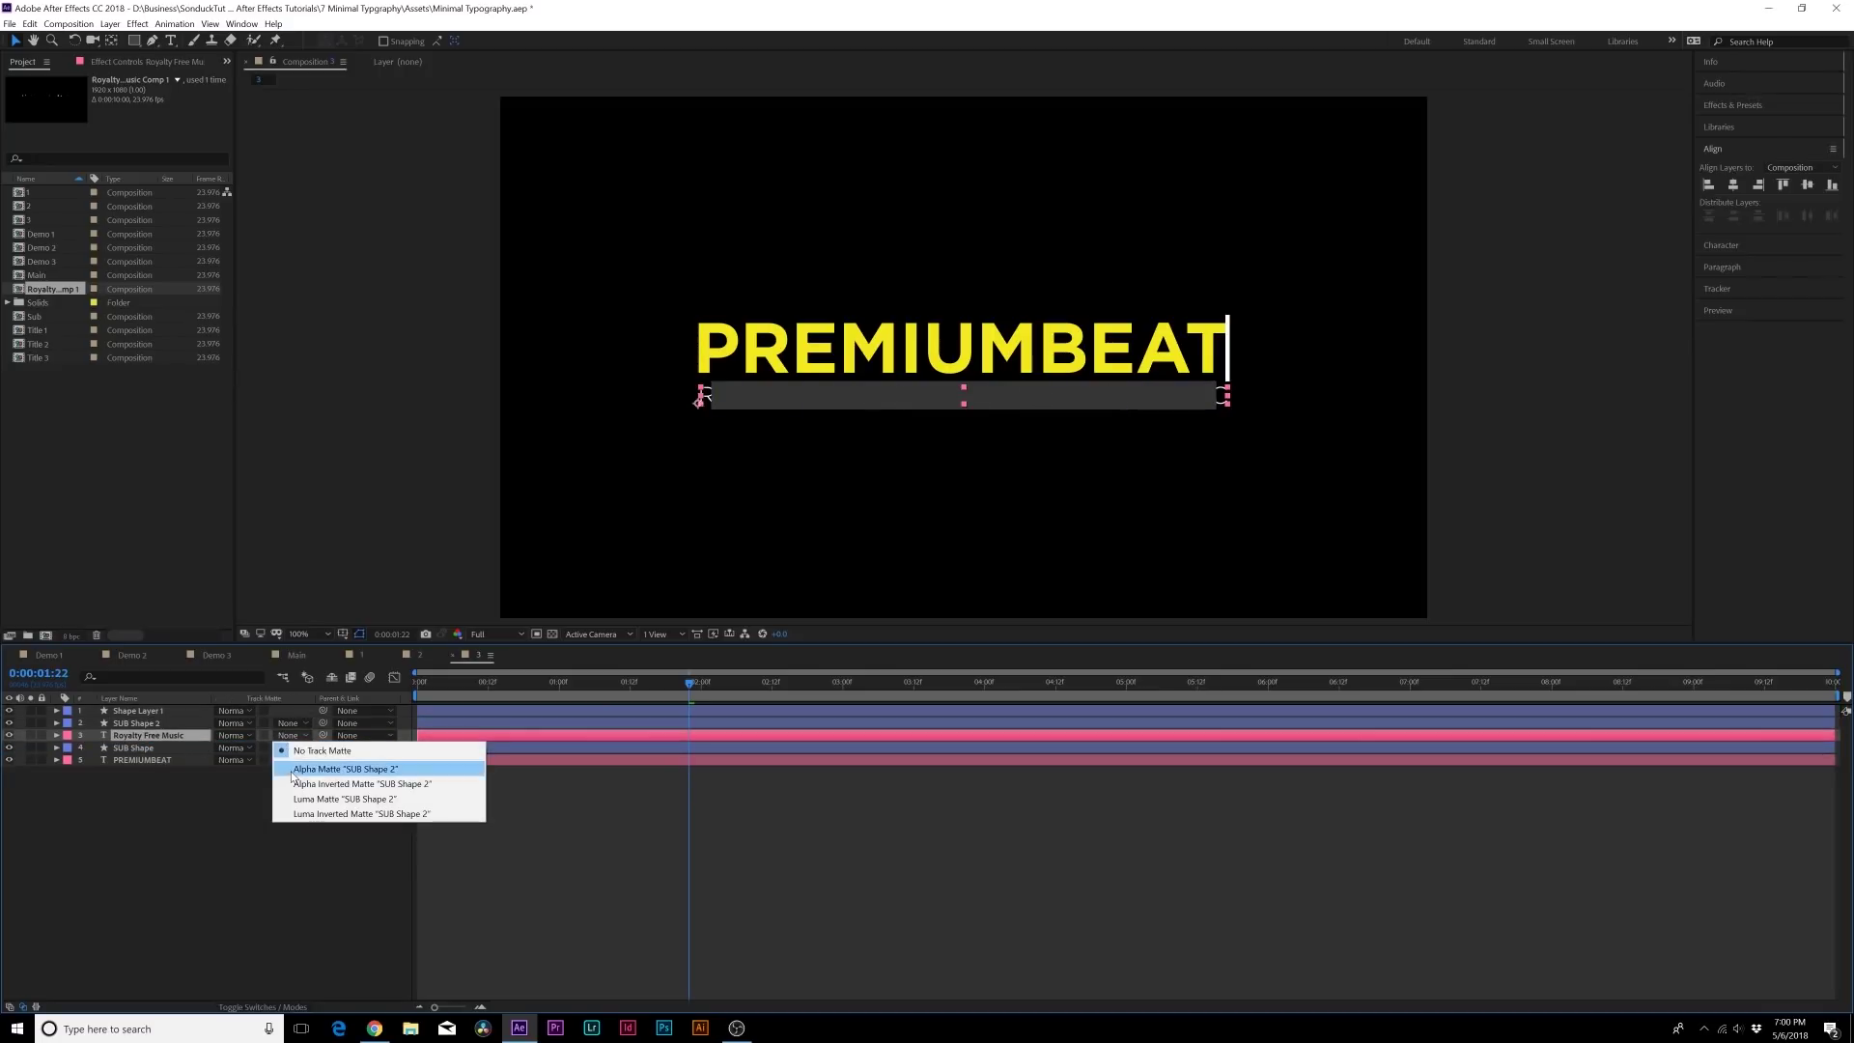
left_click(328, 759)
left_click(281, 869)
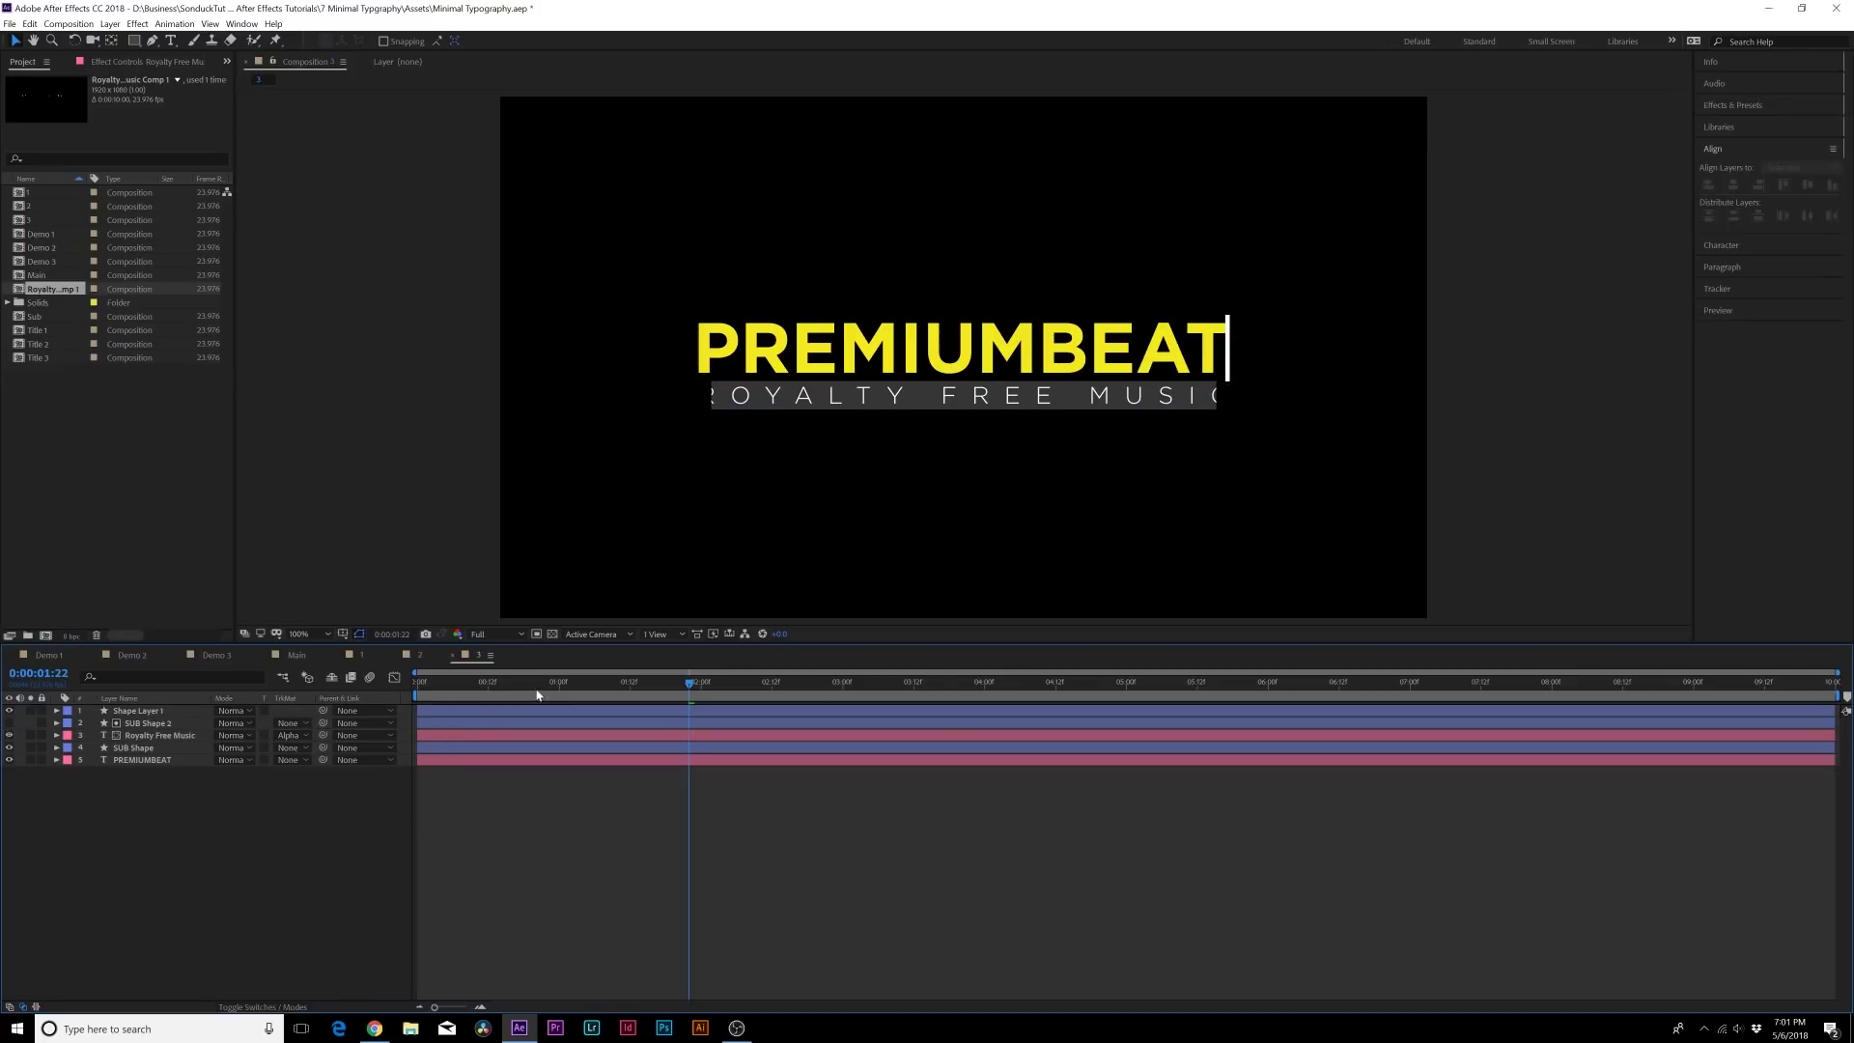
left_click_drag(538, 684, 790, 719)
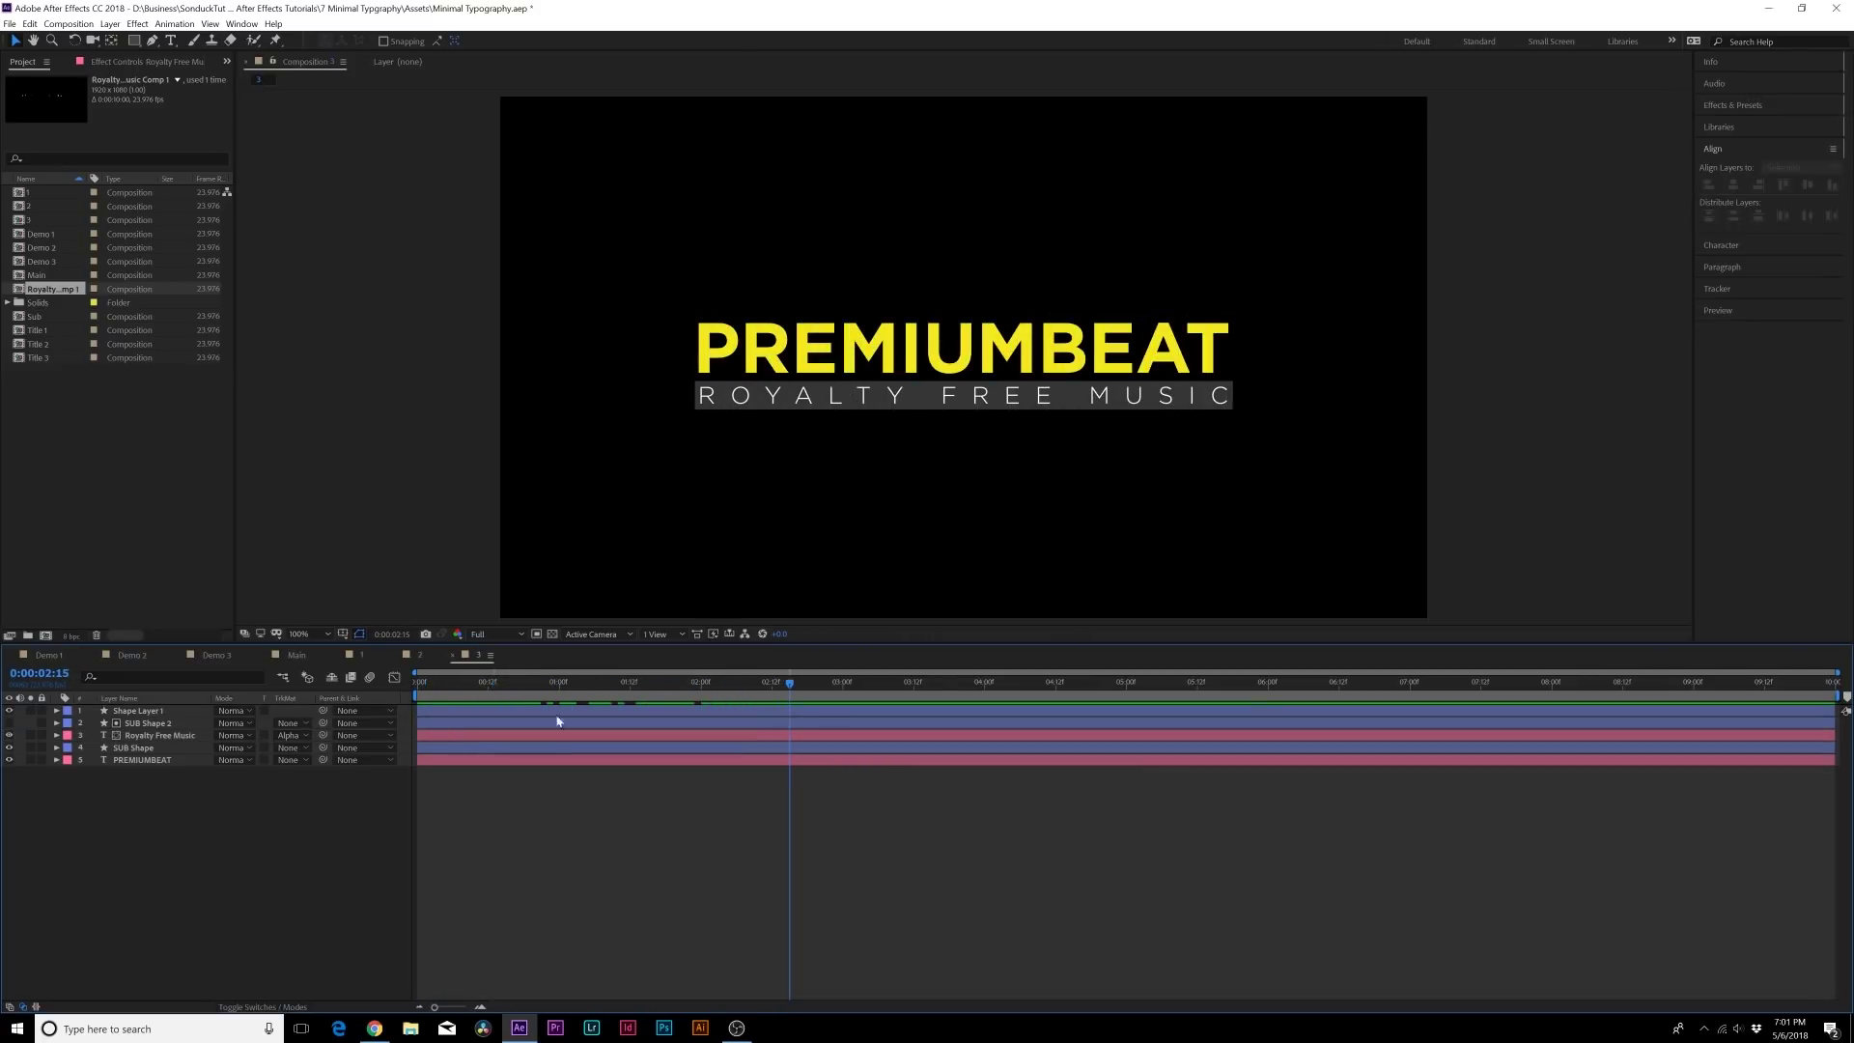
Shift the SUB Shape 2, Royalty Free Music and SUB Shape layers together to start just after one second, and check the timing.
left_click(133, 747)
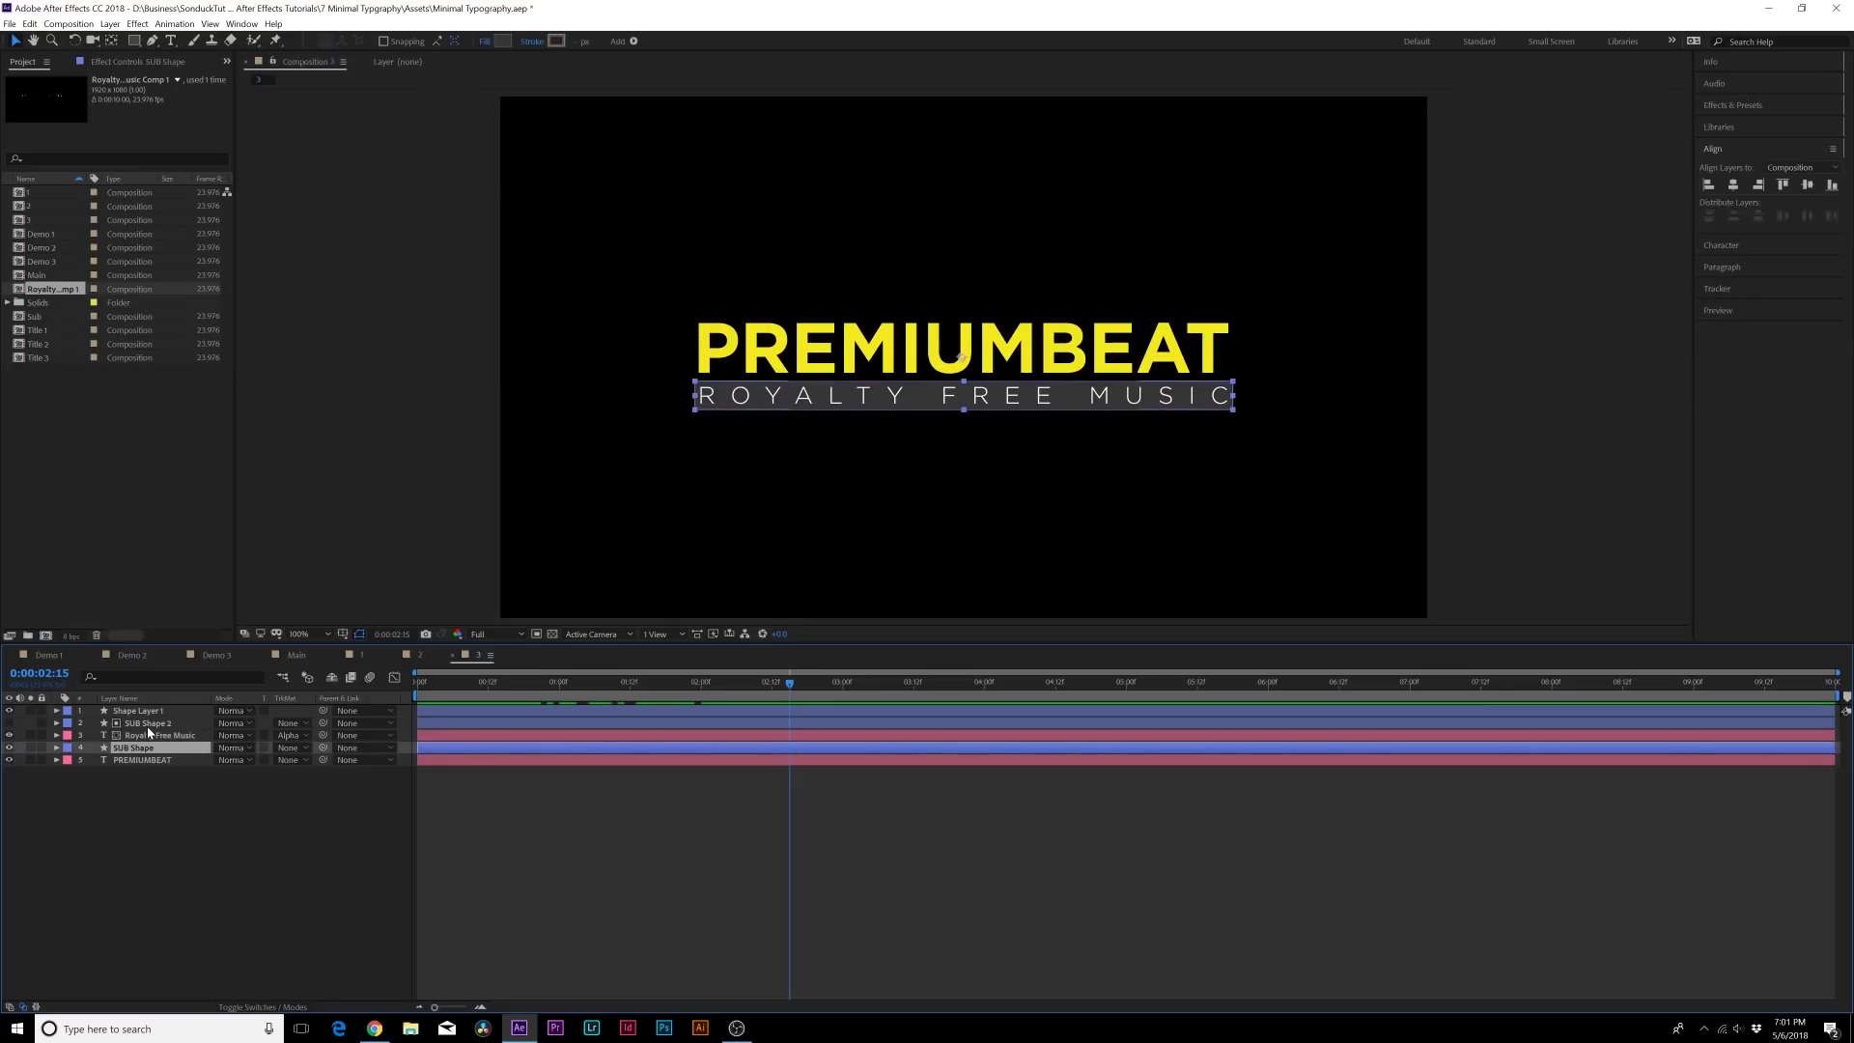
left_click(469, 724, "shift")
left_click_drag(469, 724, 686, 735)
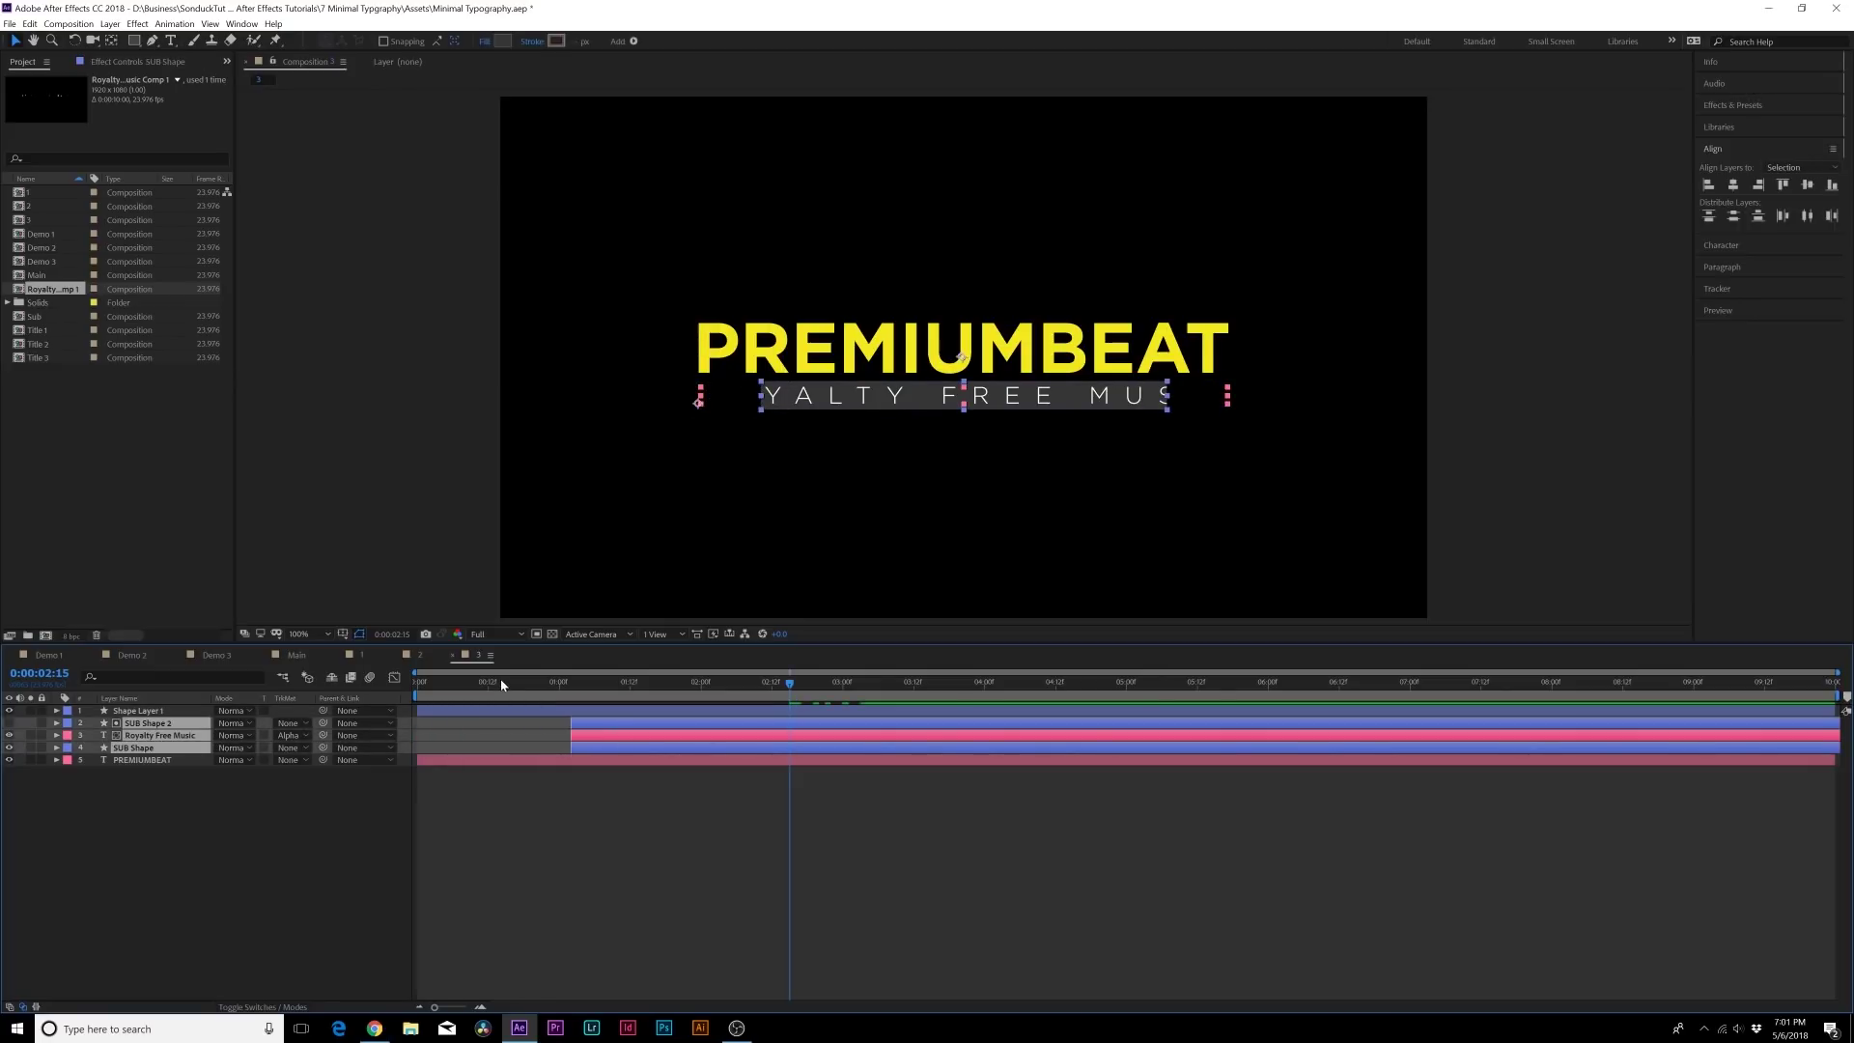
left_click(461, 697)
left_click(600, 686)
left_click_drag(576, 813, 459, 783)
Enable motion blur for all five layers and the composition, and check it partway through the bar's sweep.
key("F4")
left_click_drag(416, 686, 881, 687)
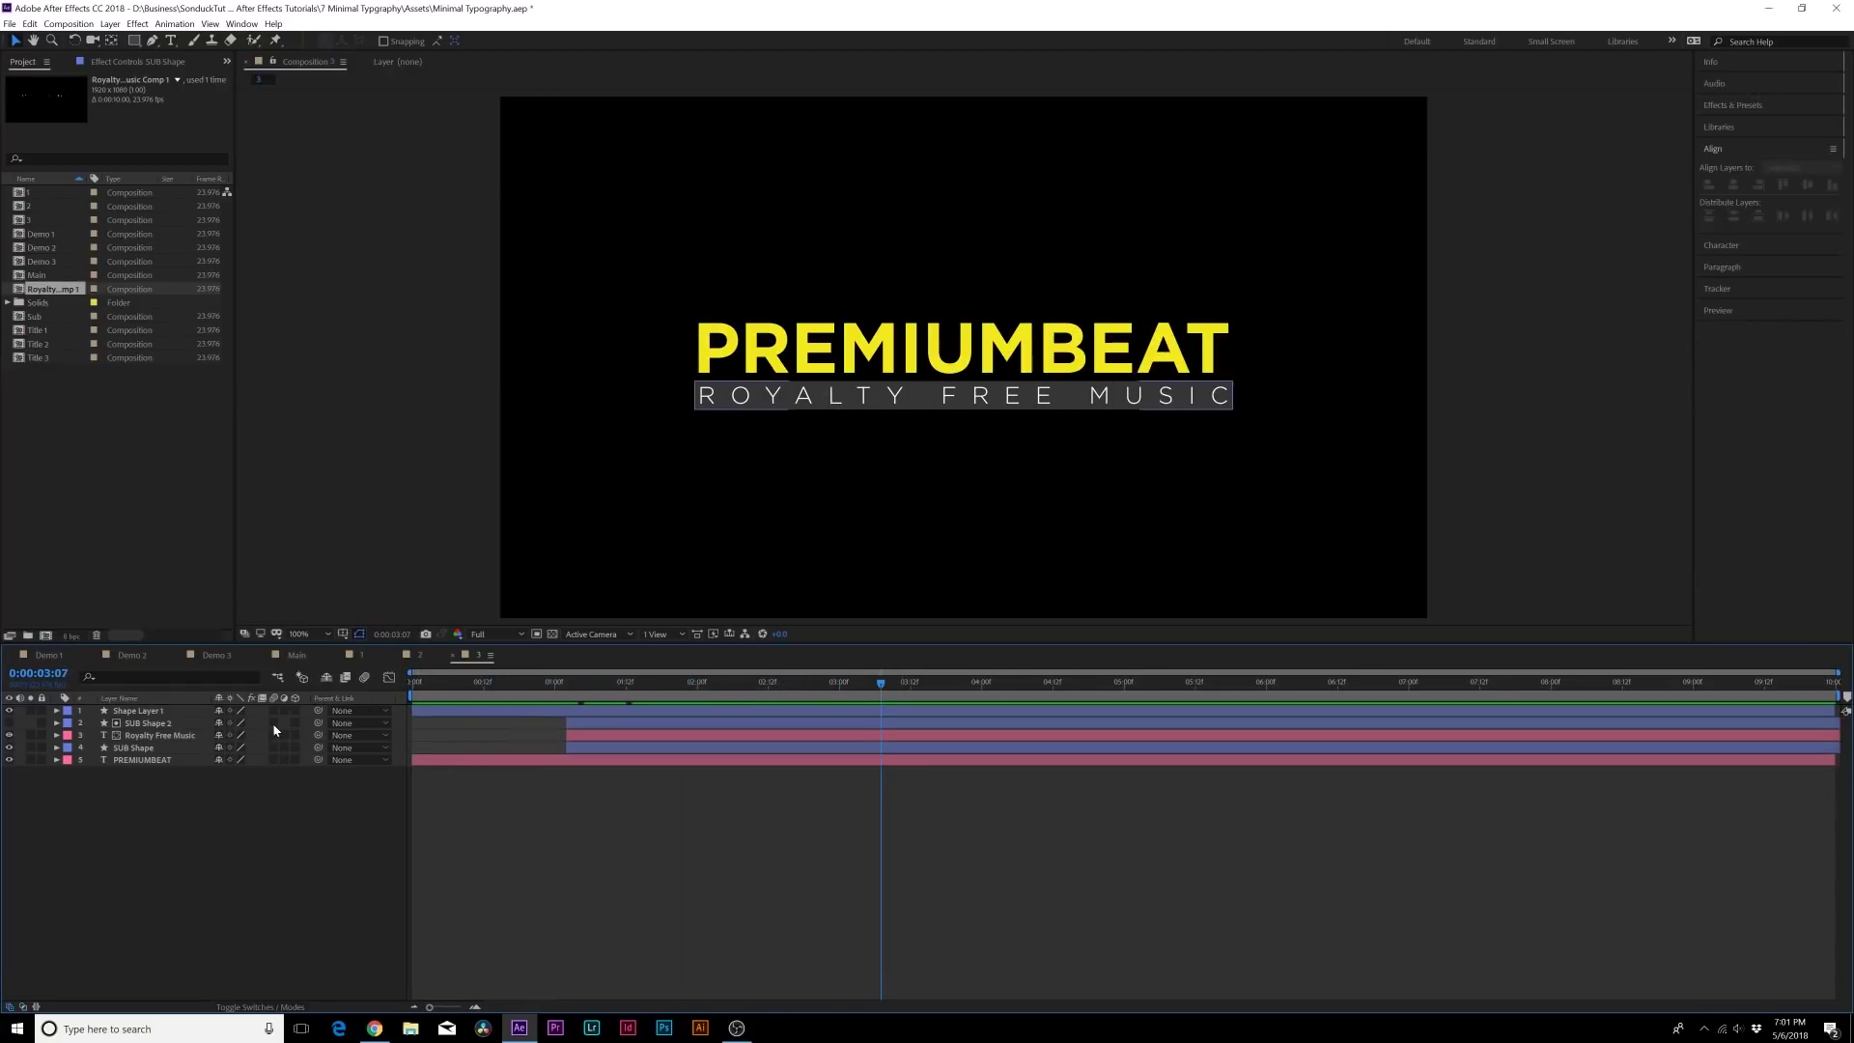
left_click_drag(275, 712, 288, 791)
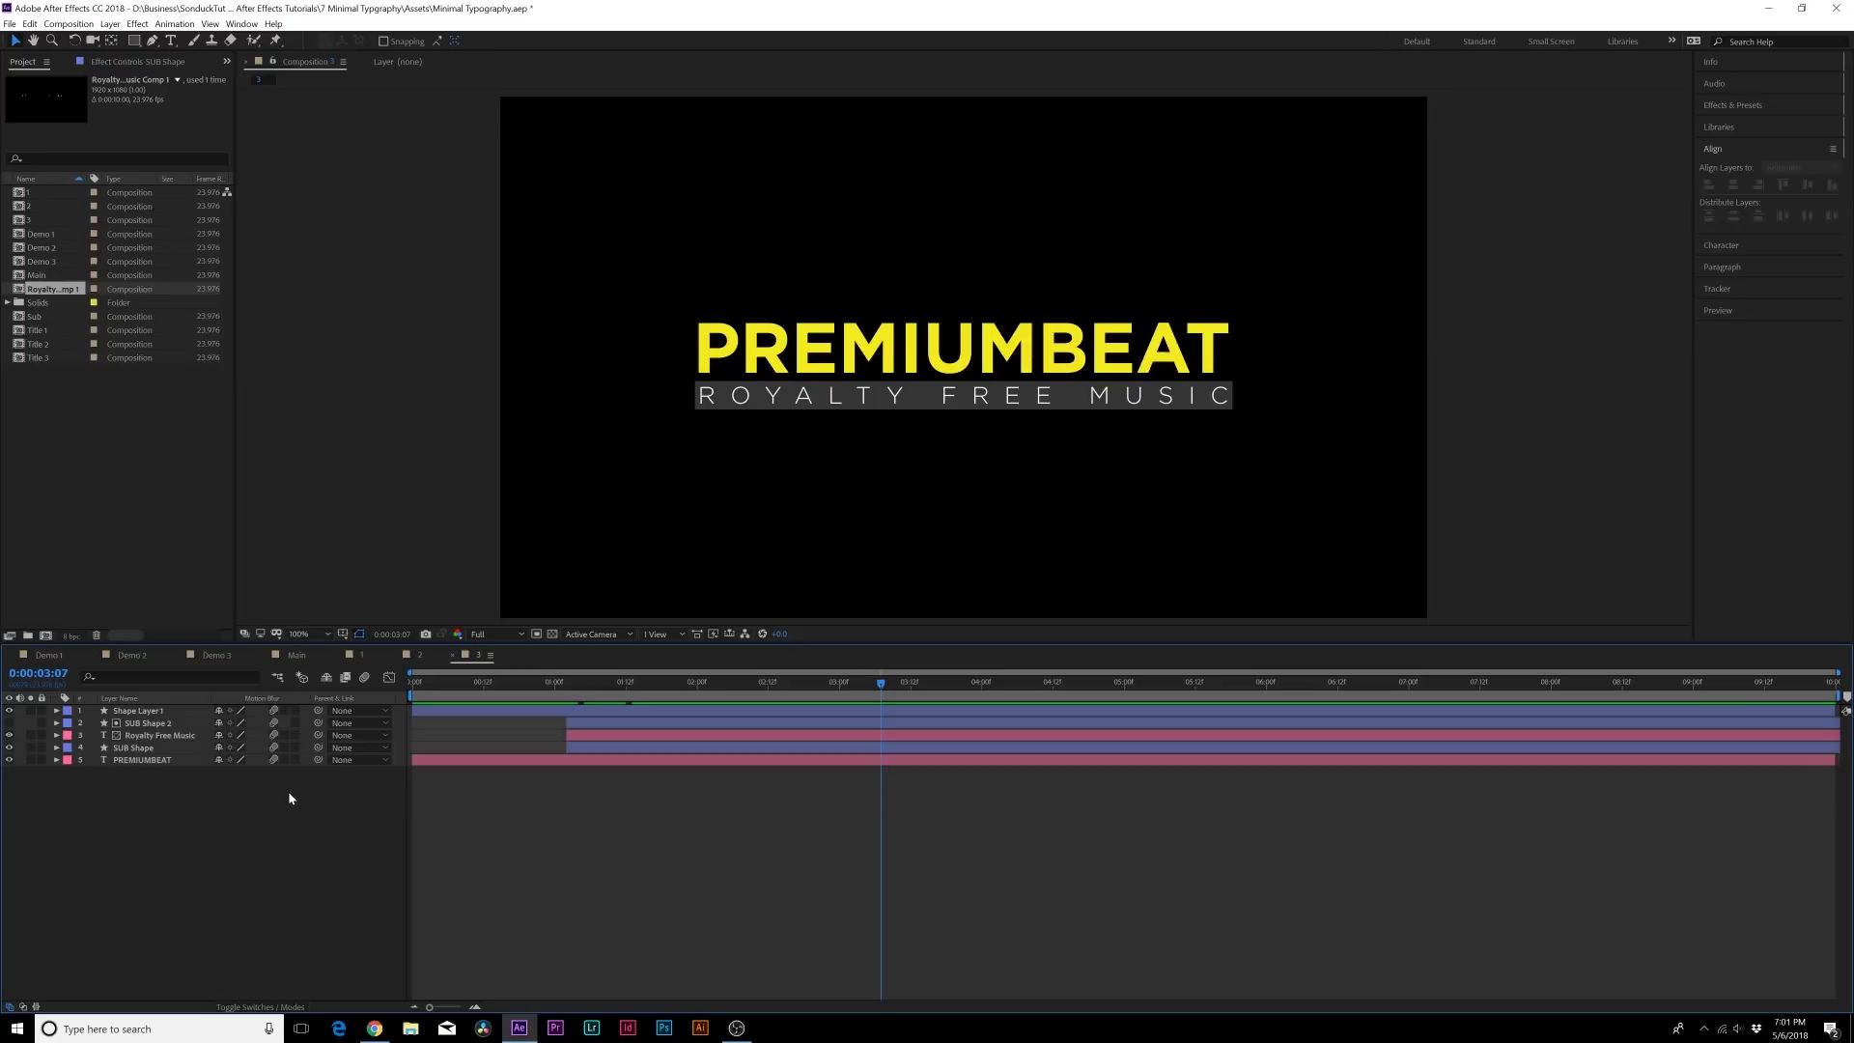
left_click(364, 676)
left_click(614, 684)
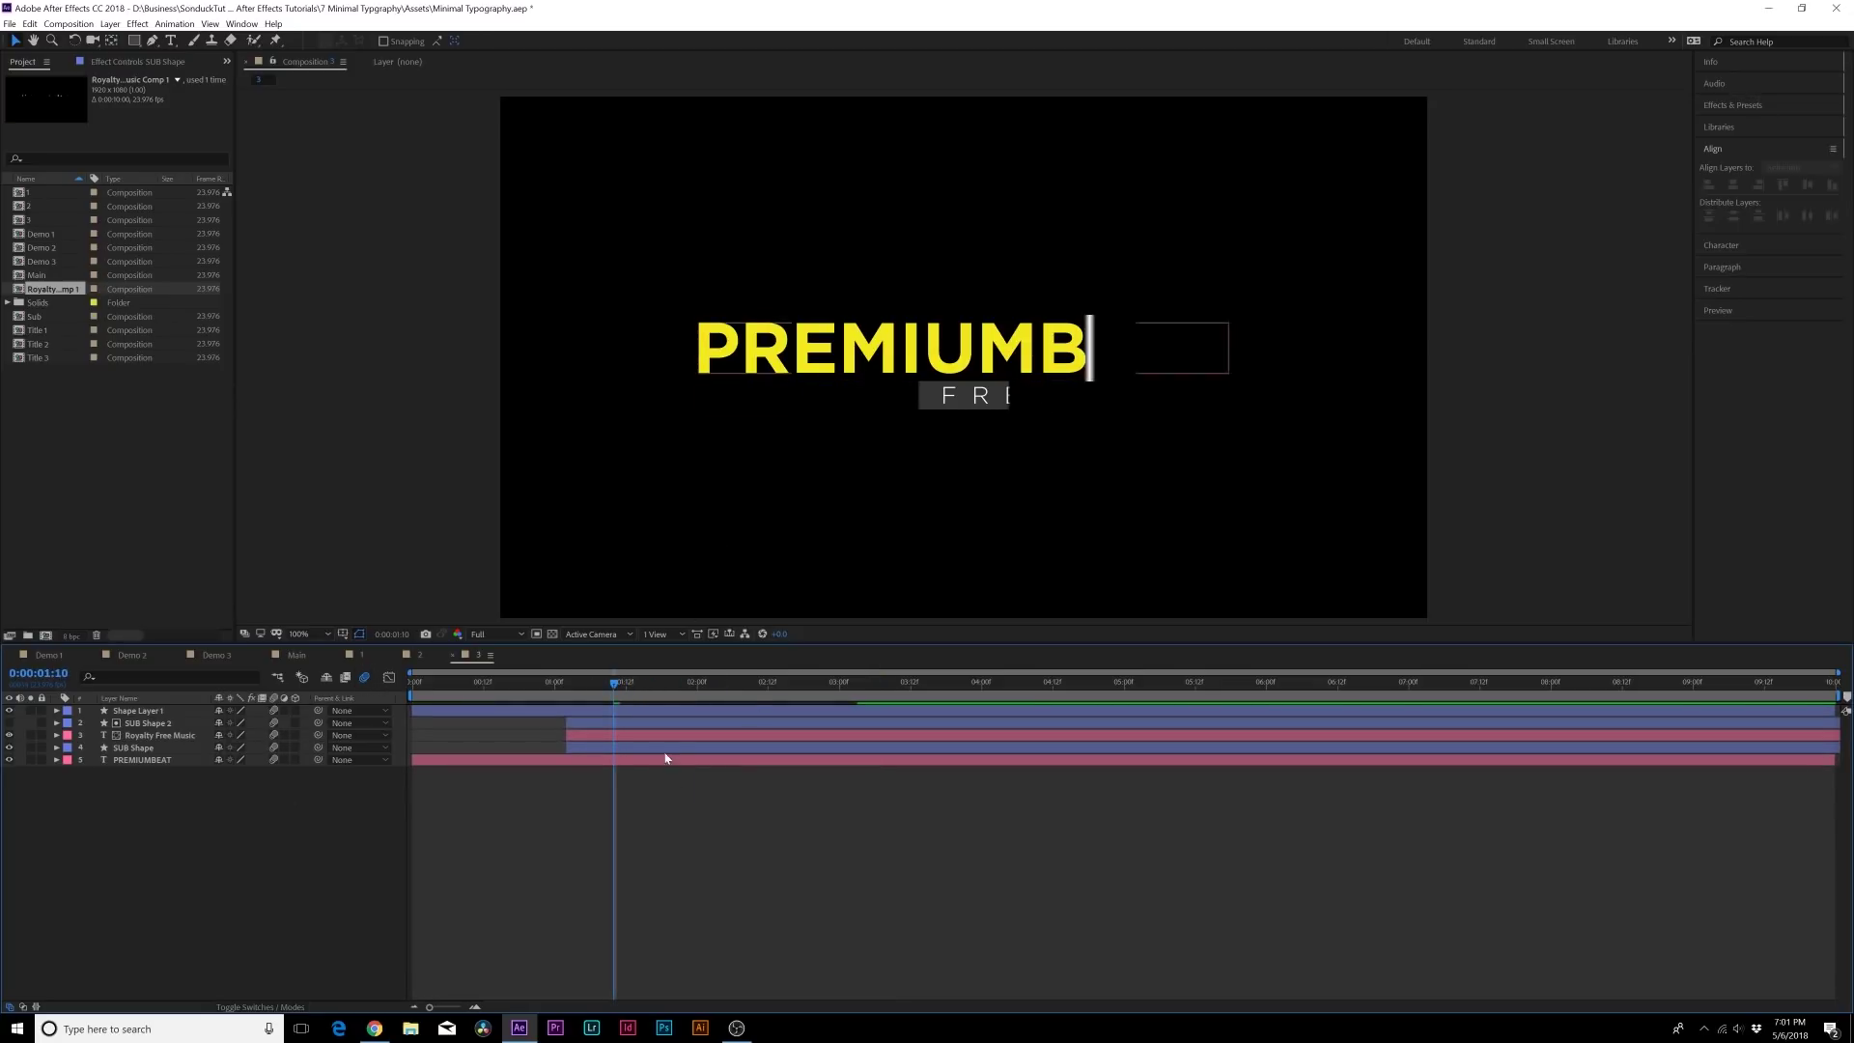
Preview the finished title animations in compositions 2 and 3, playing composition 3 up to about 0:00:03:13.
left_click_drag(637, 686, 913, 684)
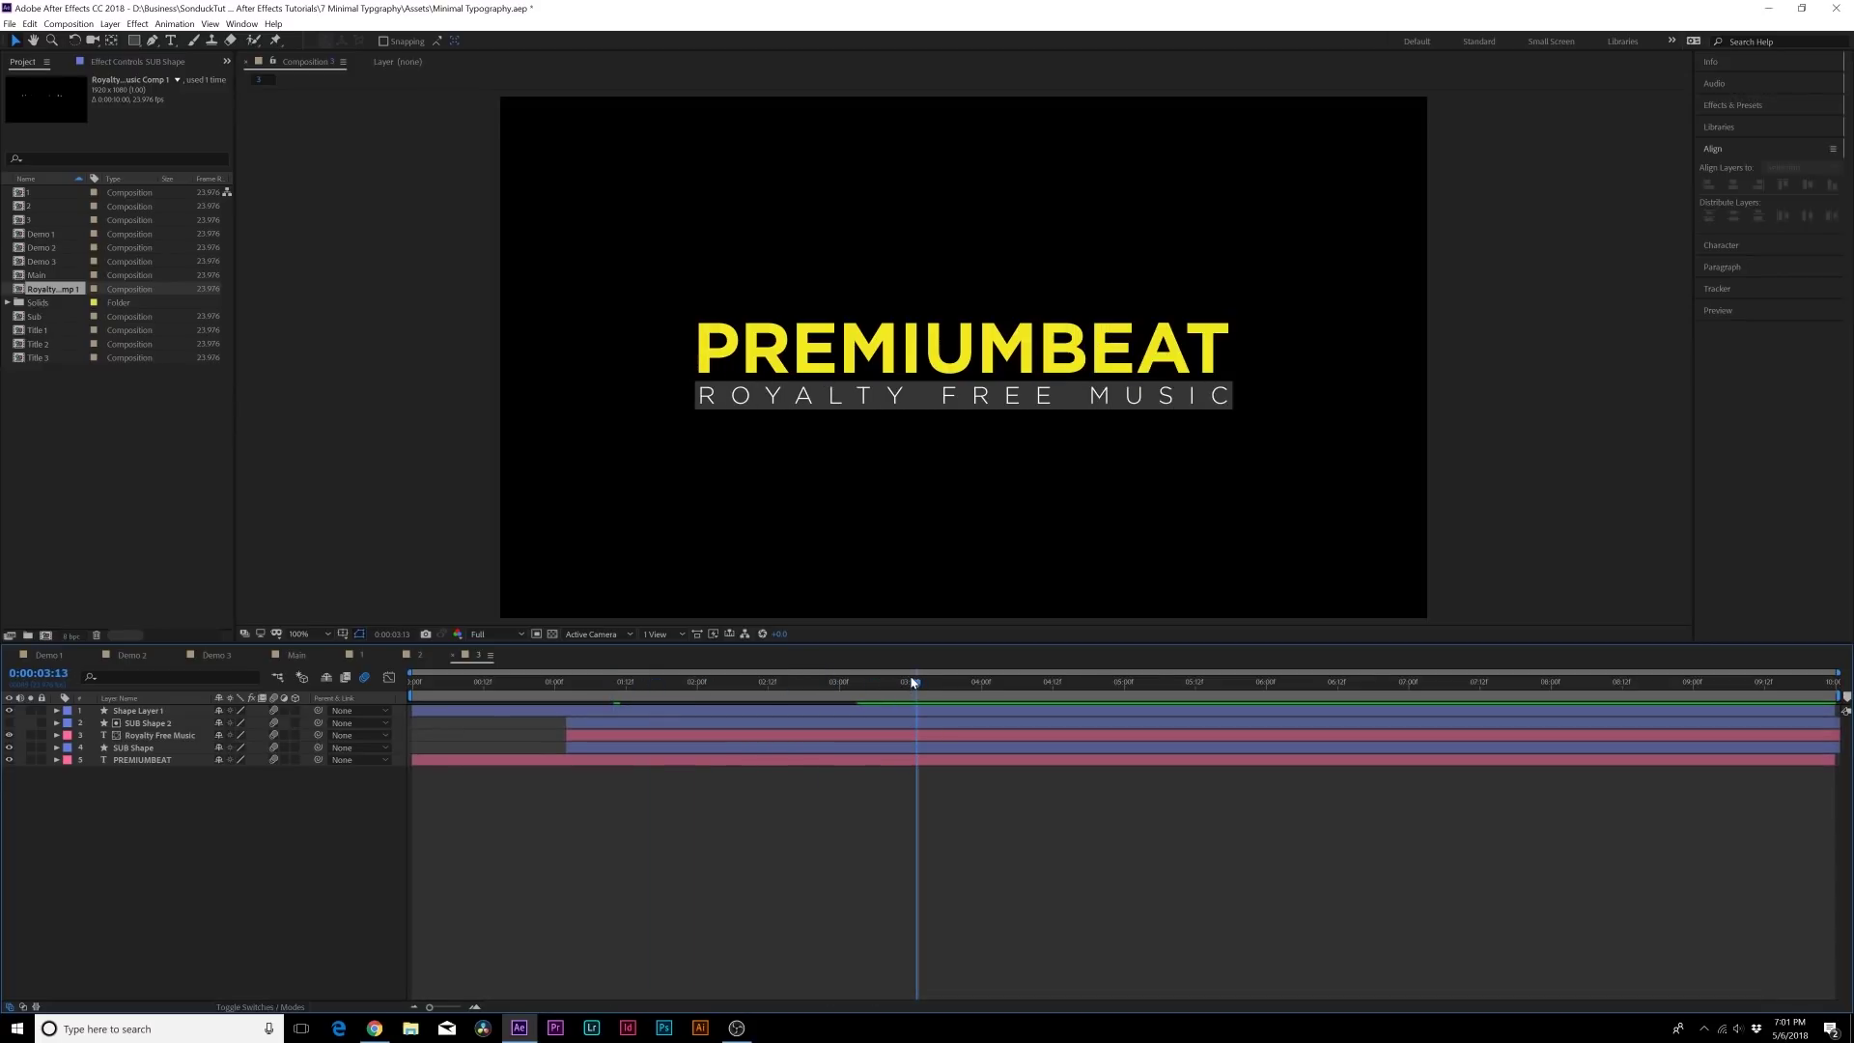
key("space")
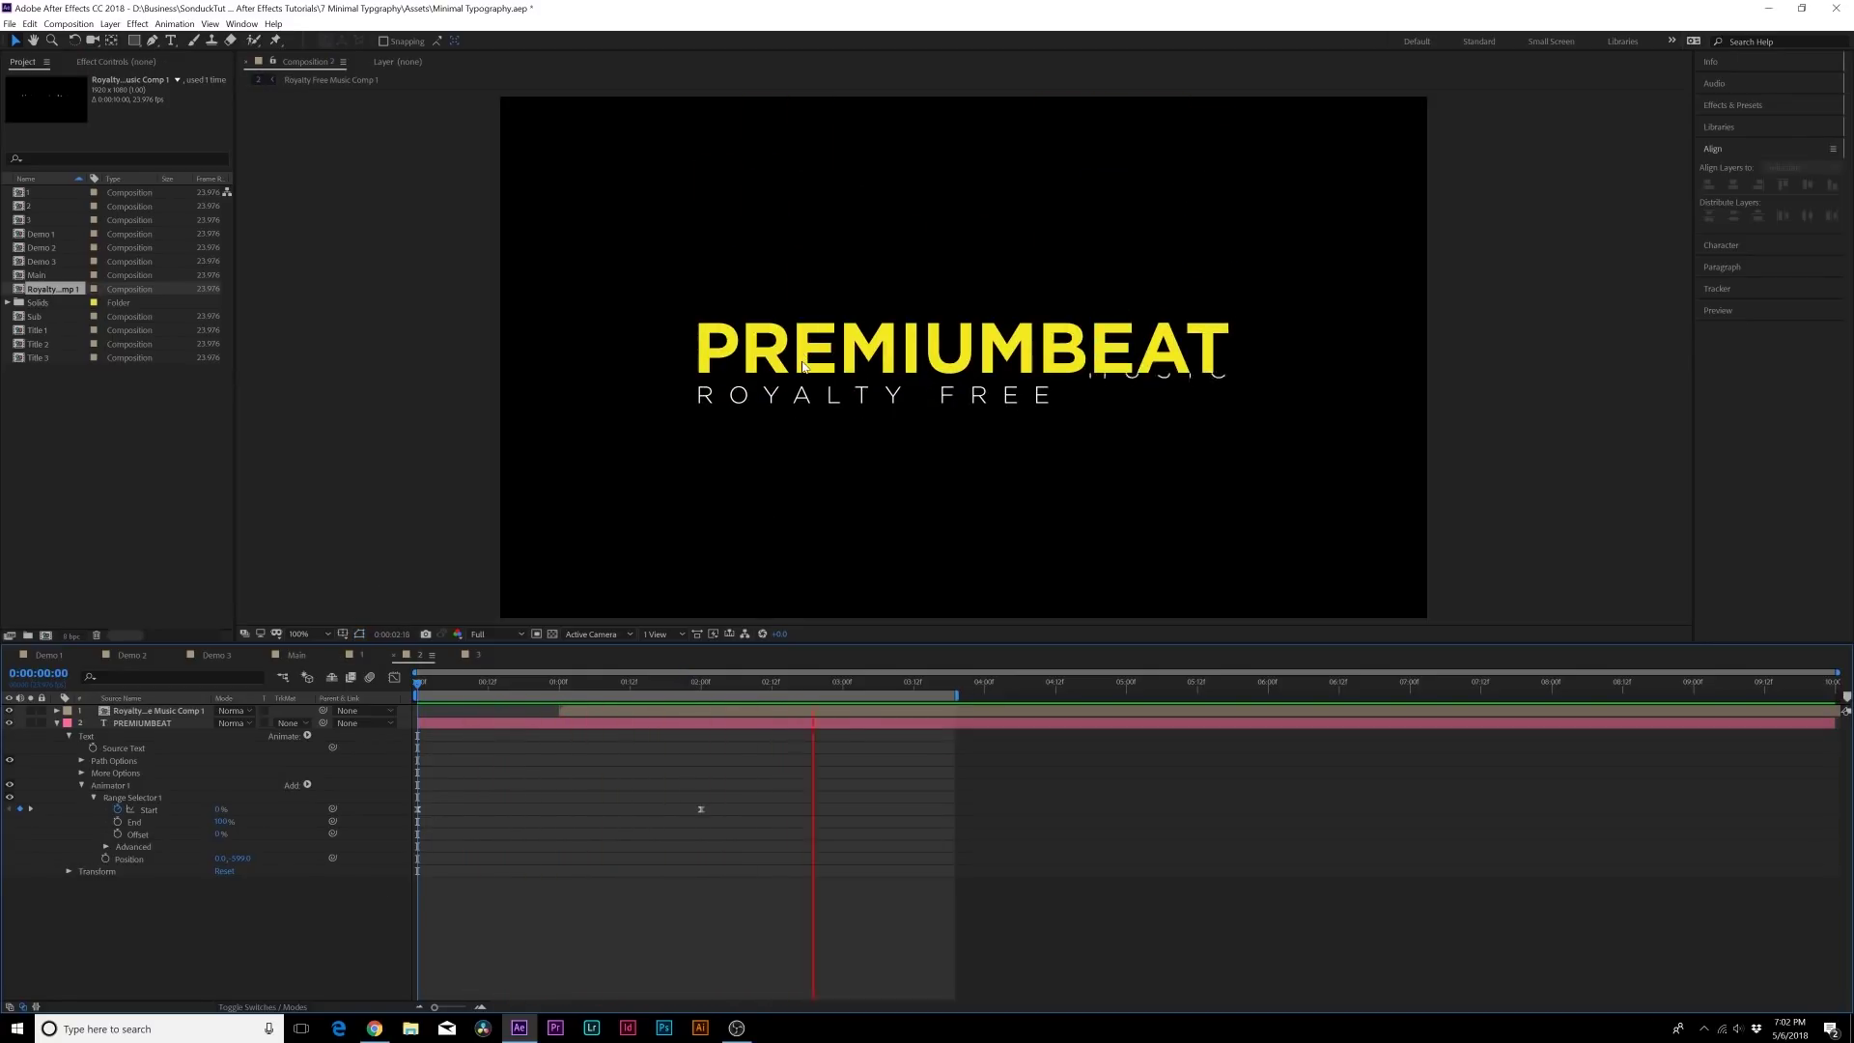
left_click(477, 656)
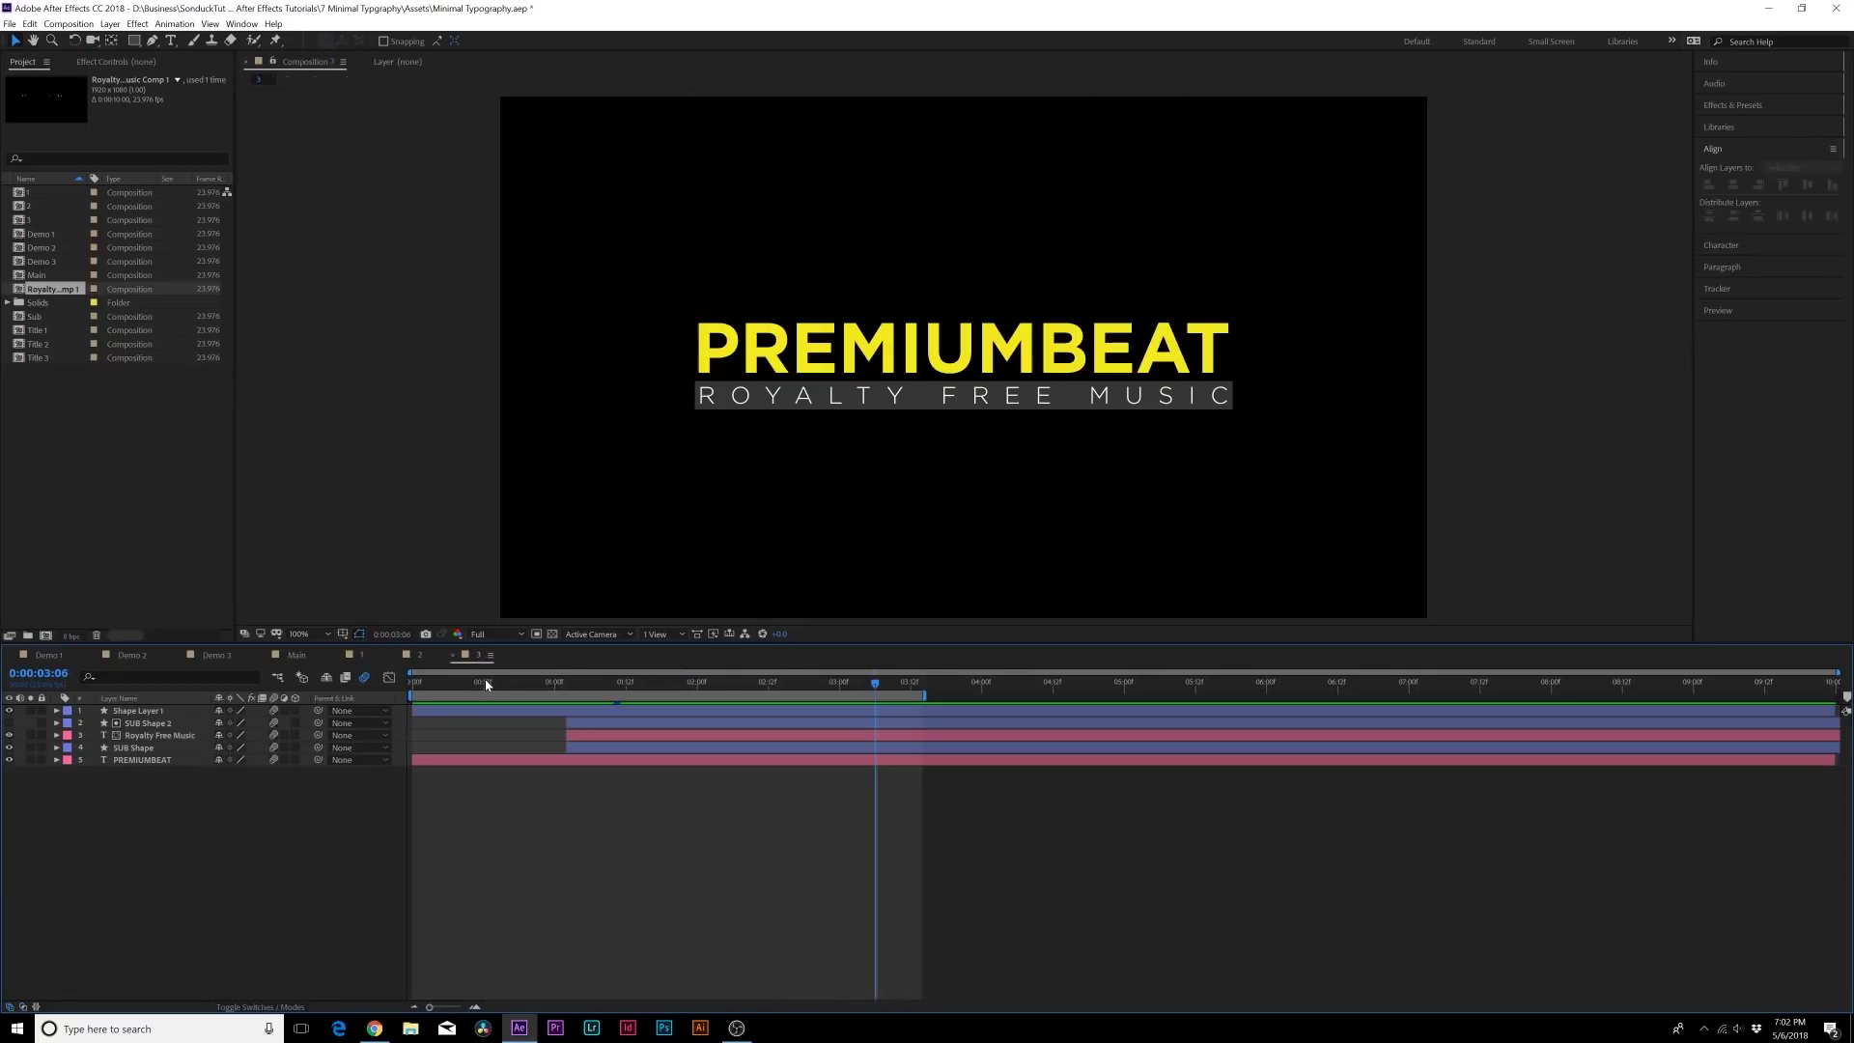
key("space")
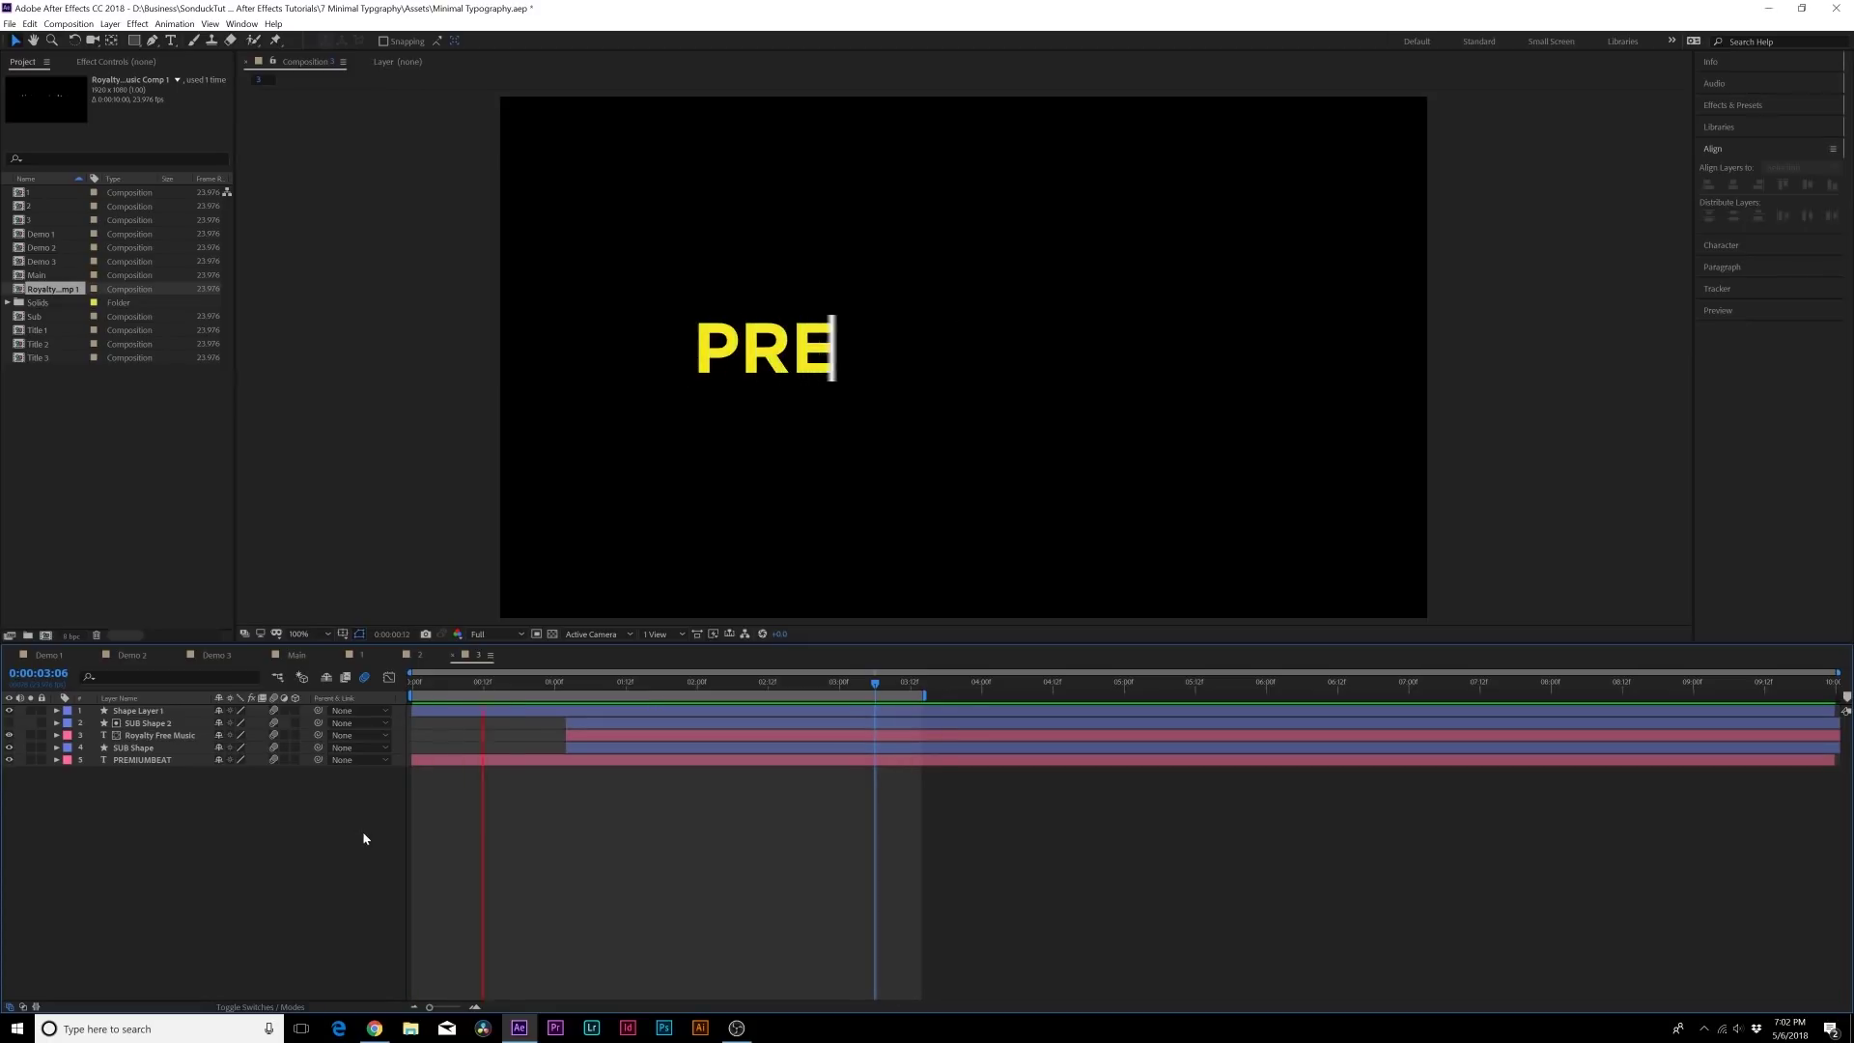
key("space")
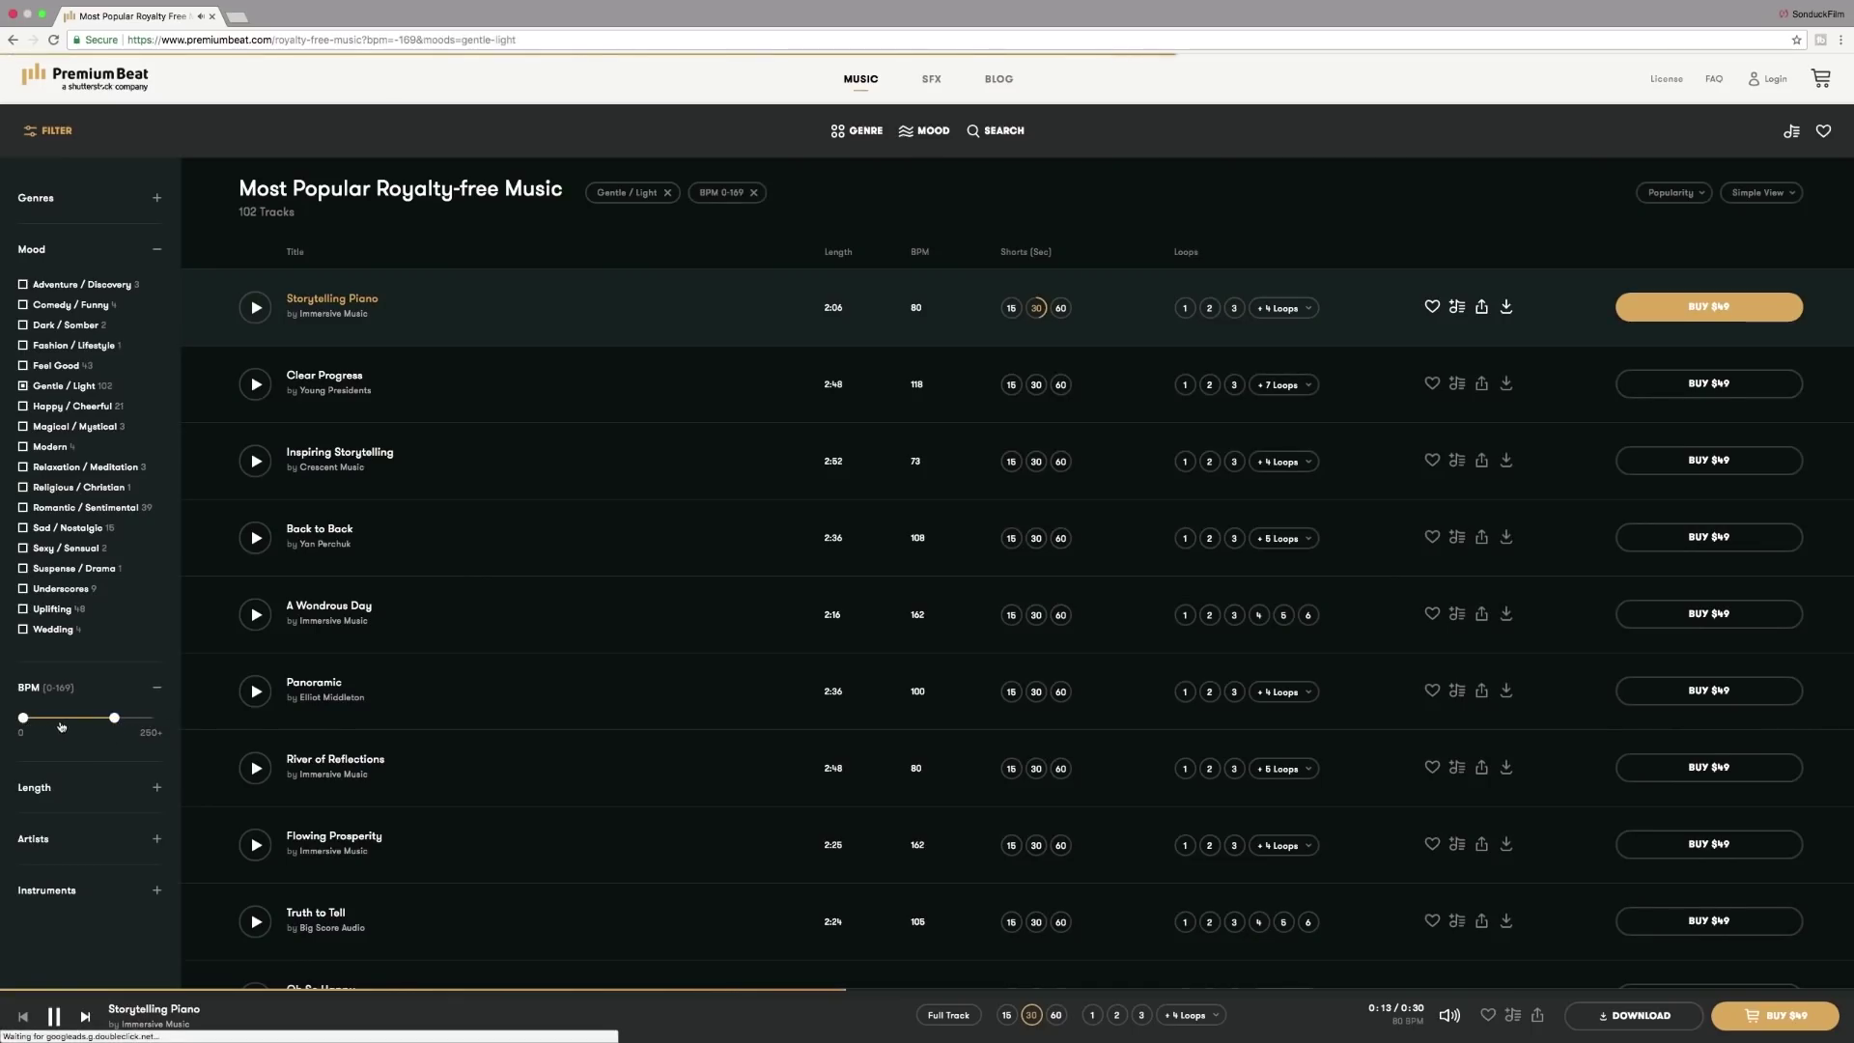
Switch to the PremiumBeat website, limit the Gentle / Light music tracks to 97-169 BPM, and expand the Instruments, Length and Artists filters.
left_click_drag(44, 718, 75, 717)
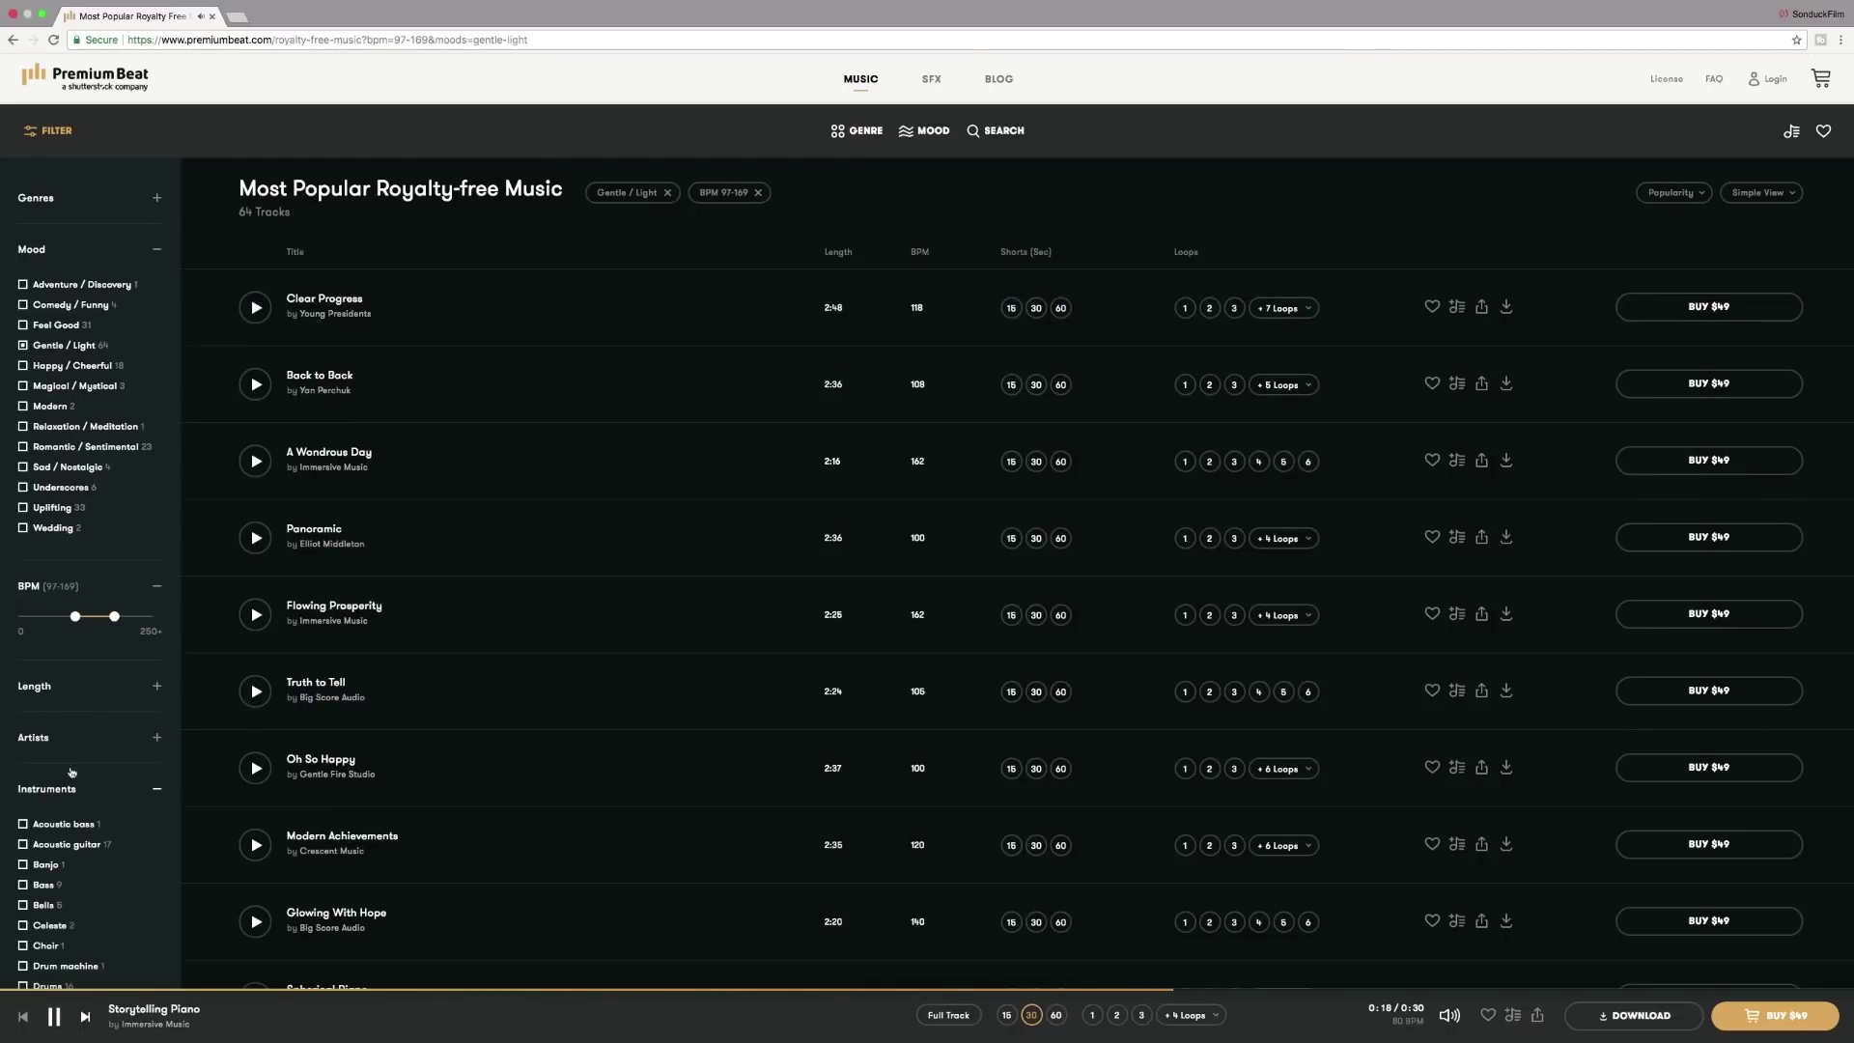
left_click(85, 801)
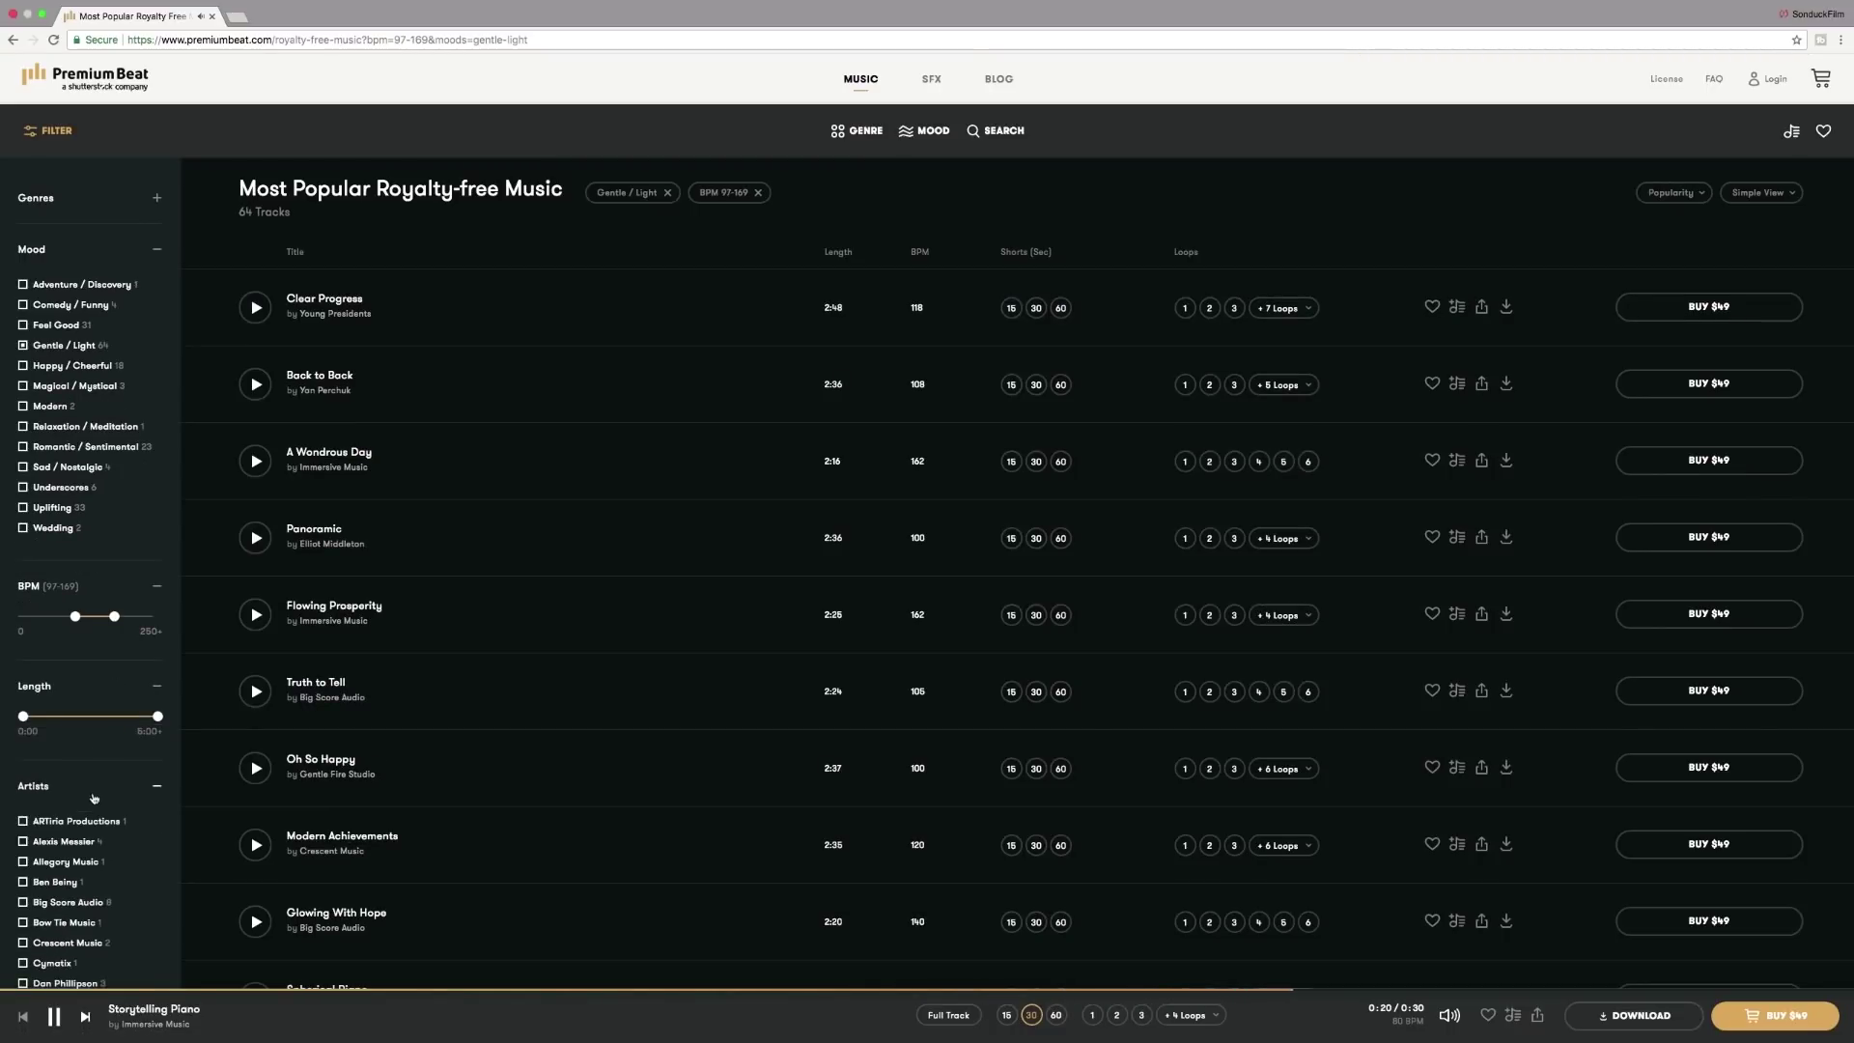
scroll(733, 309, "down", 1)
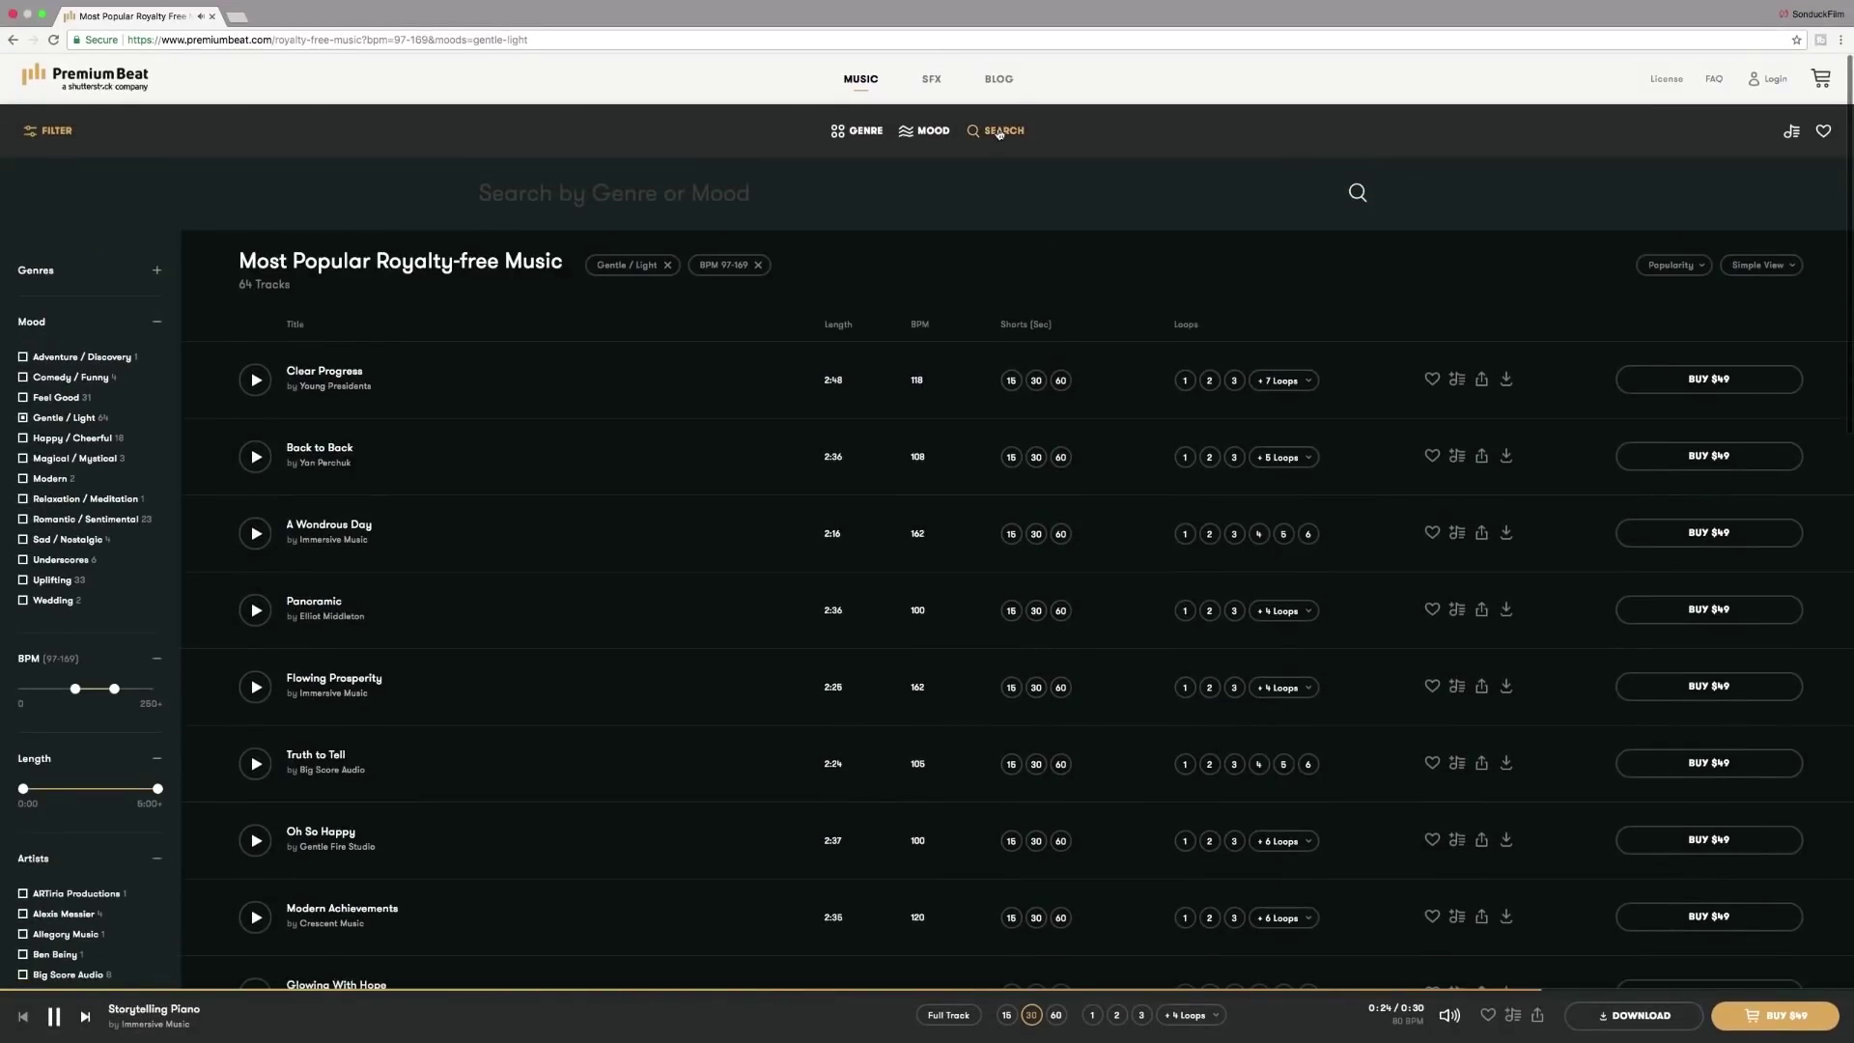
Browse PremiumBeat's most popular moods and open the Dark / Somber music category.
mouse_move(939, 133)
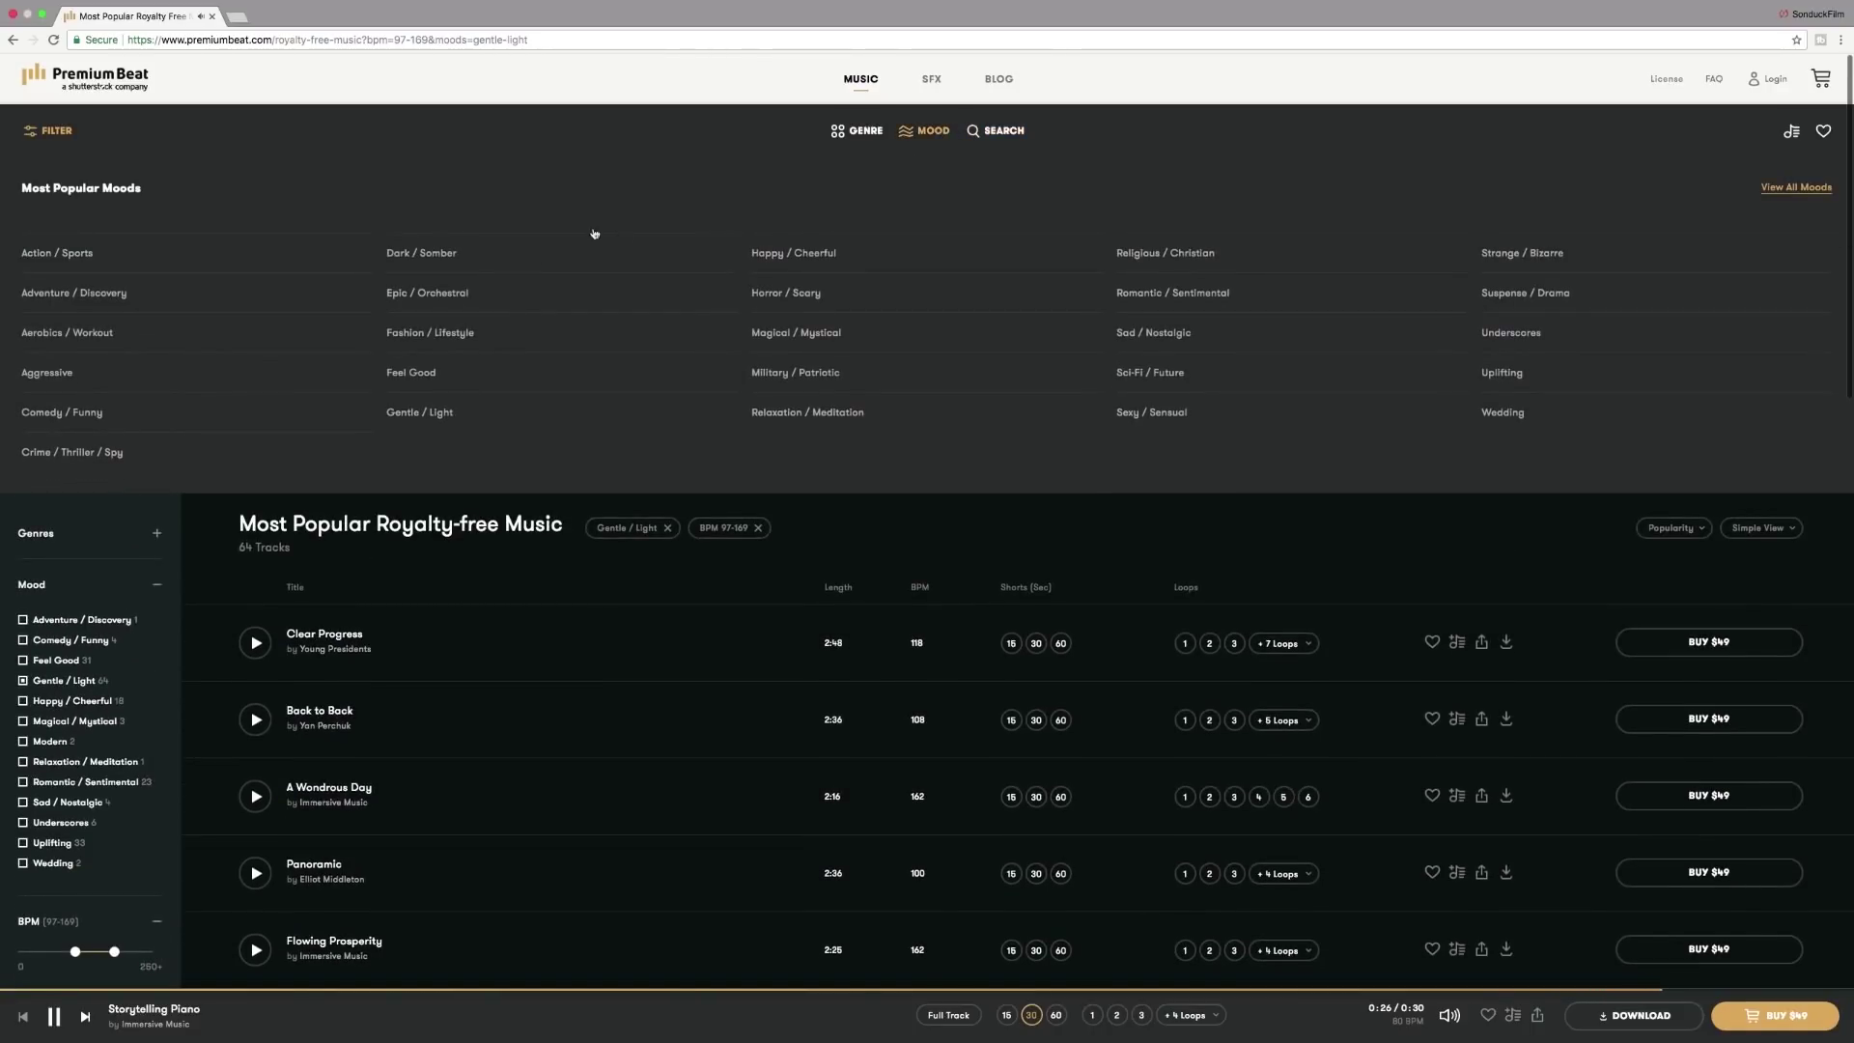
left_click(421, 256)
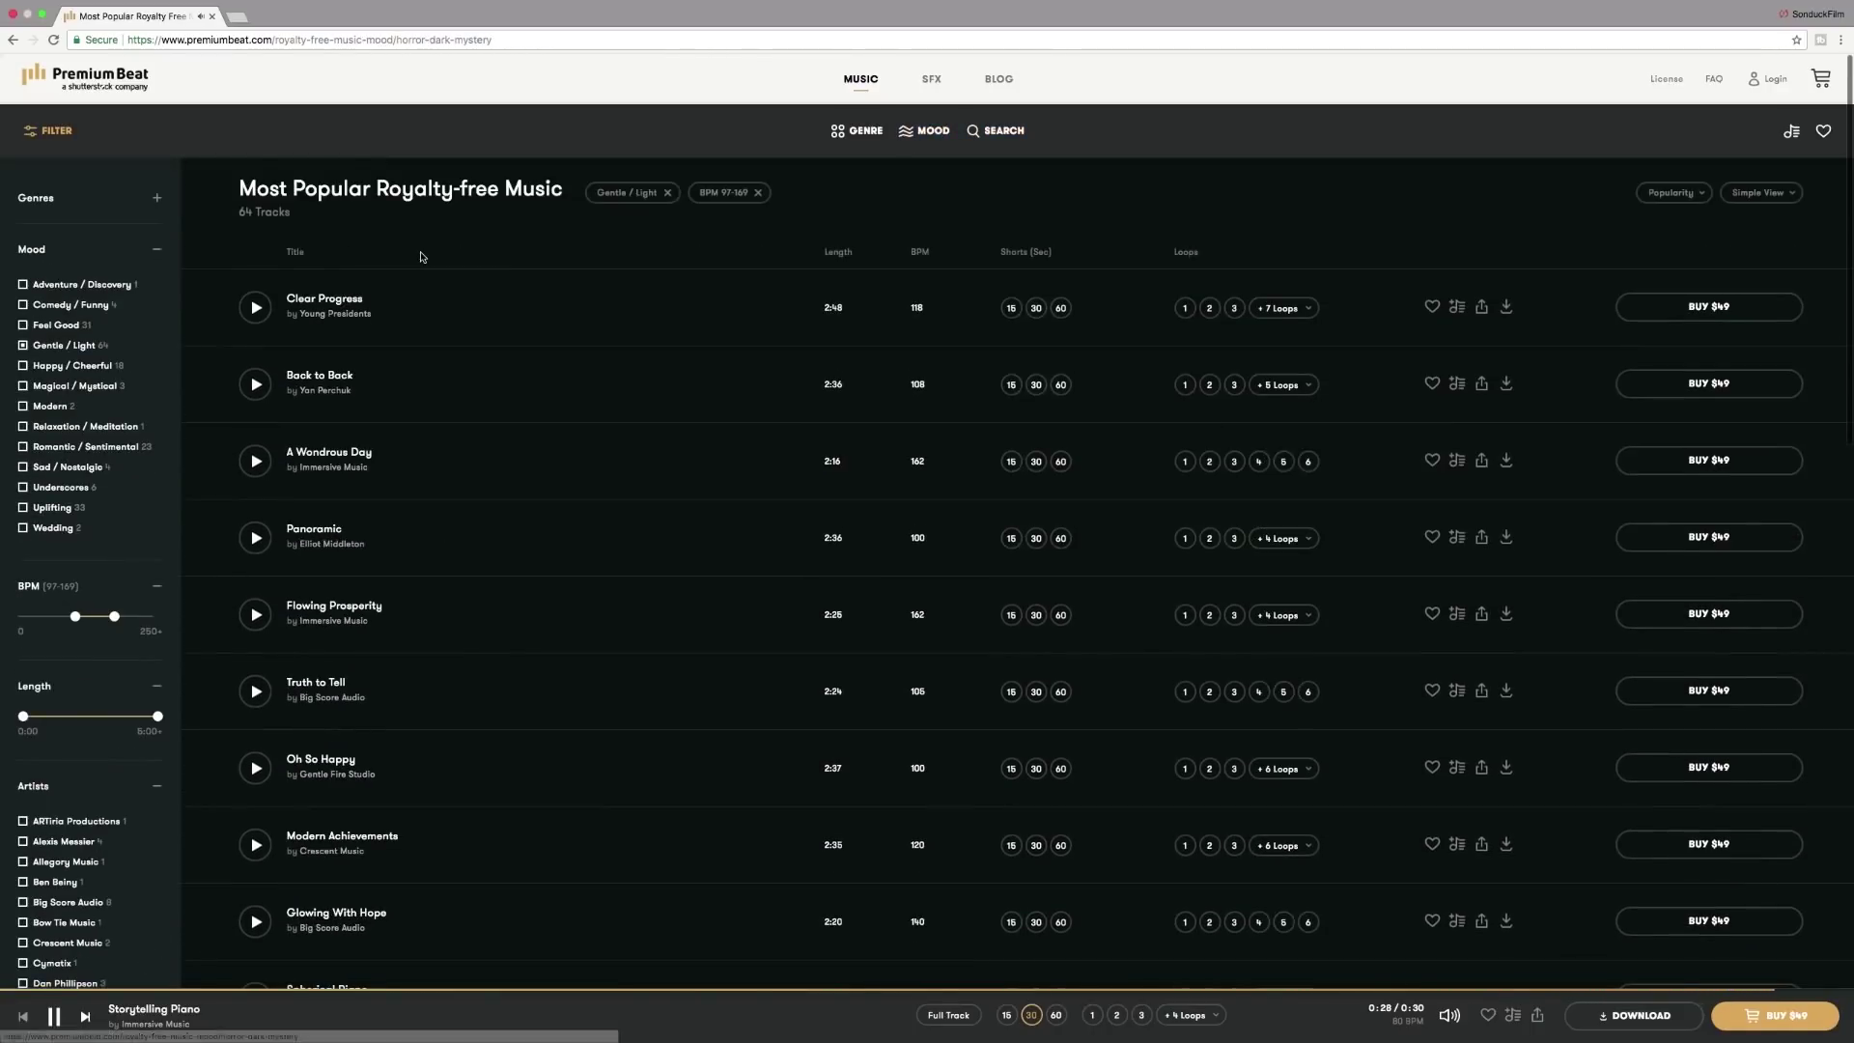